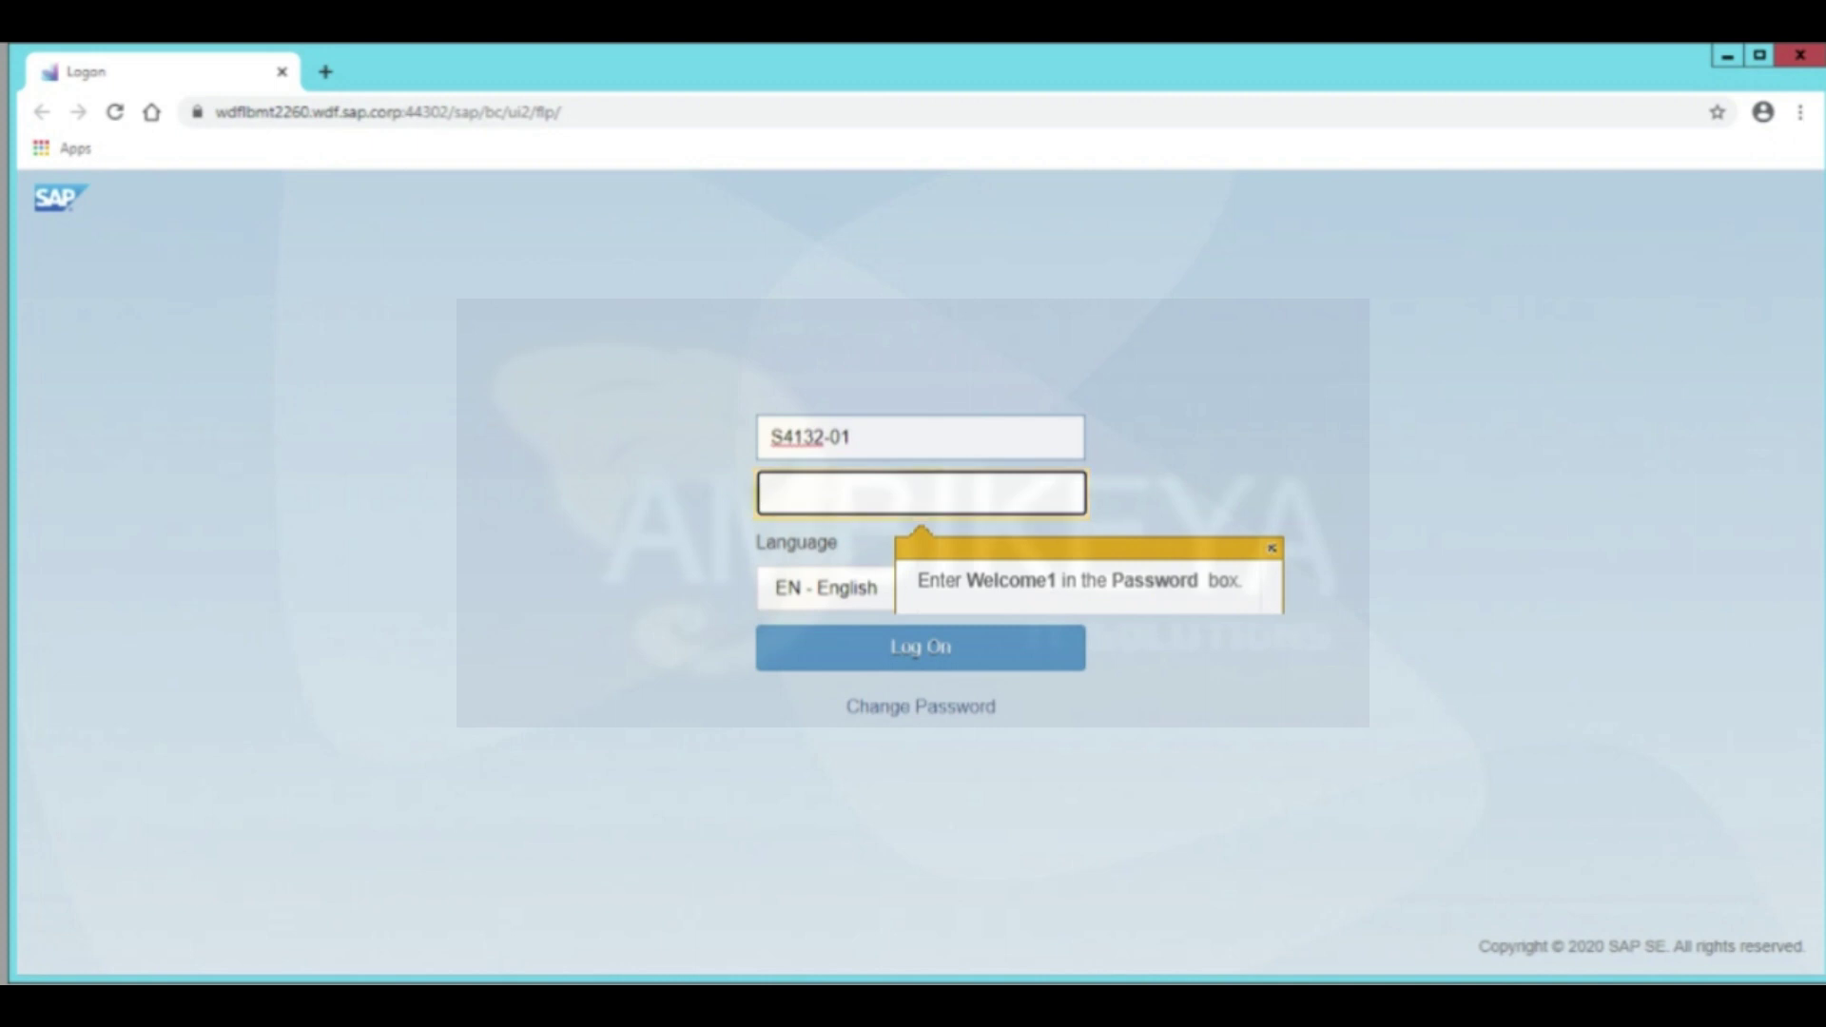
Log on to the launchpad with the account password and open the Create Task List app
type("Welcome1")
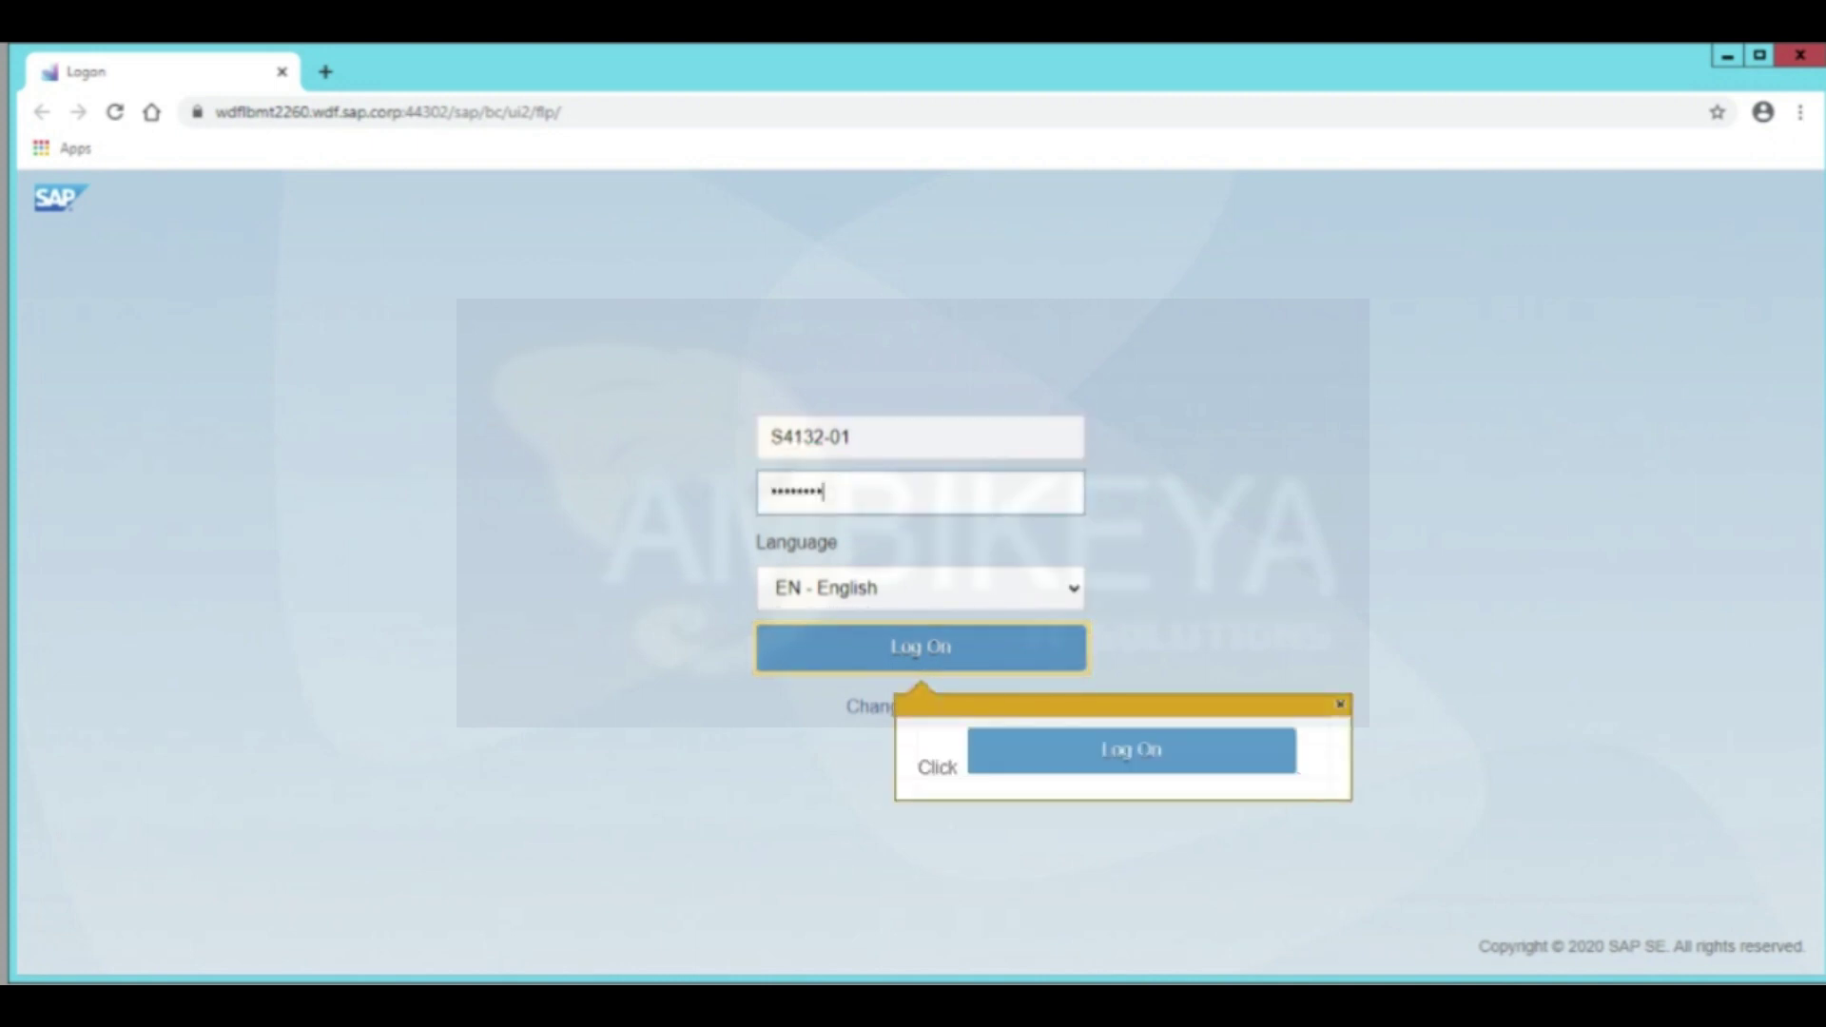
key("Return")
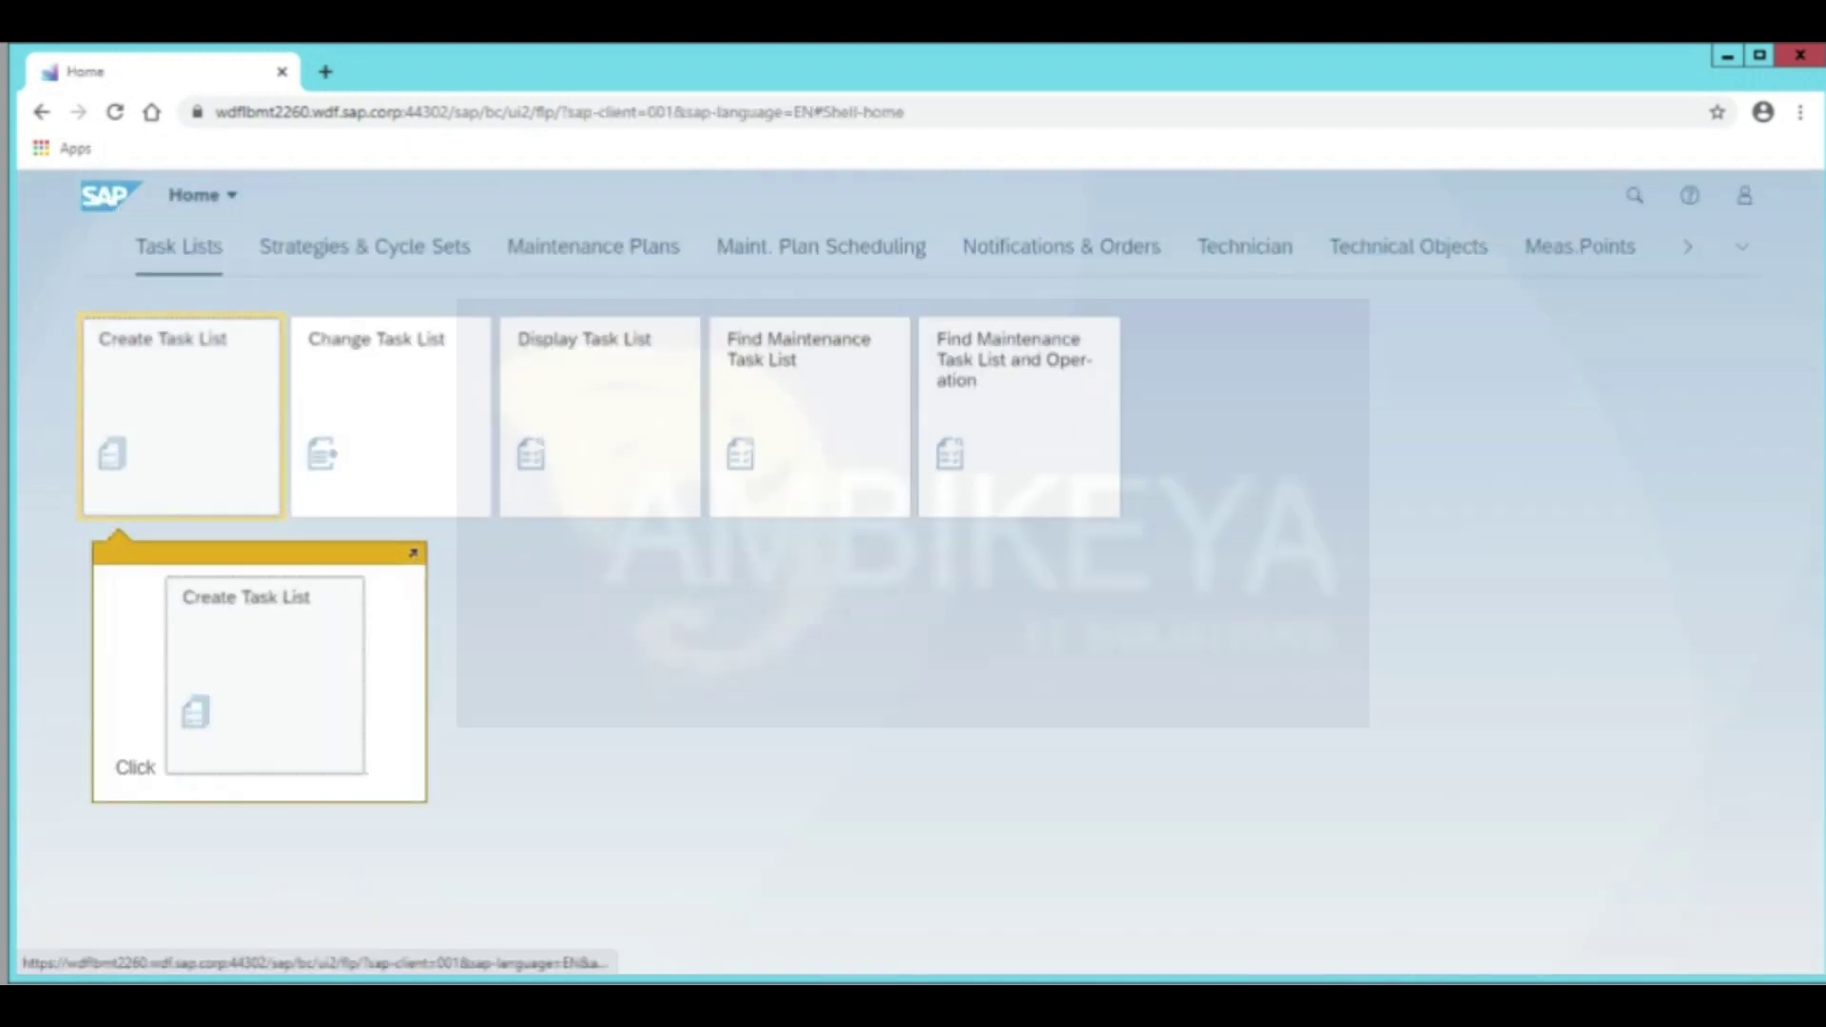
key("Return")
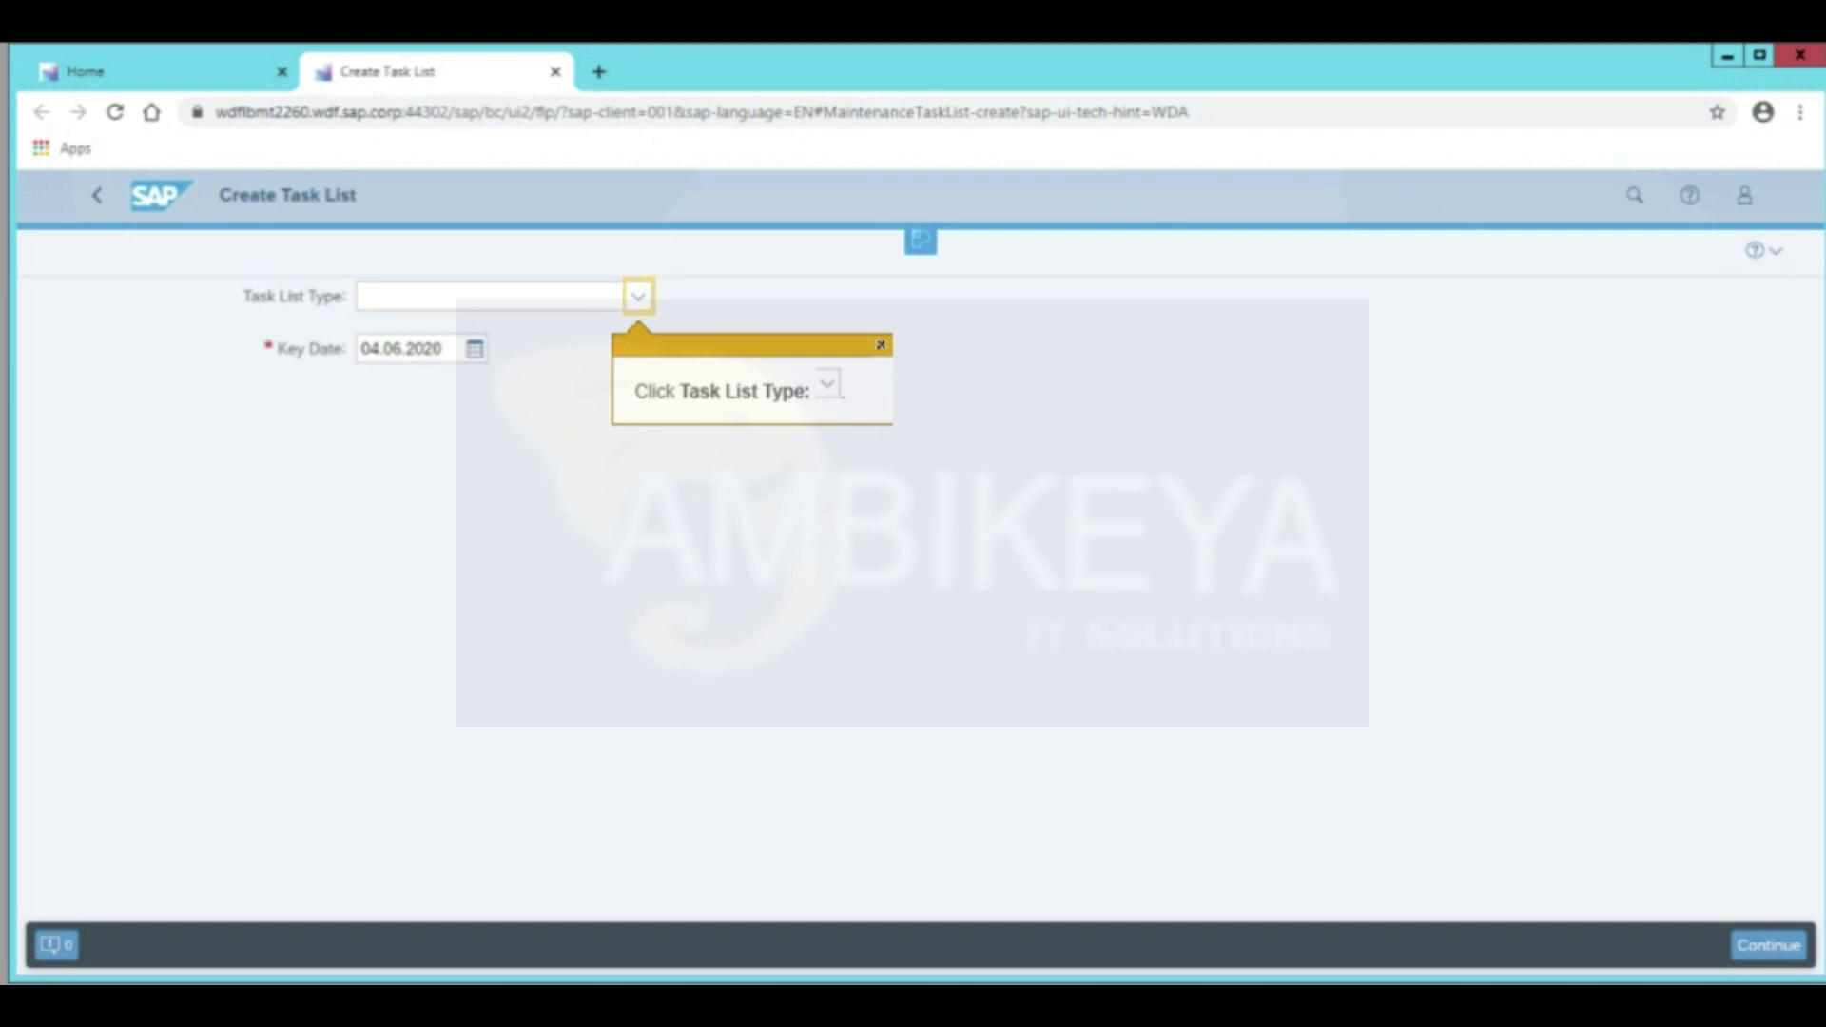
Set the Task List Type to General Maintenance Task List
key("Return")
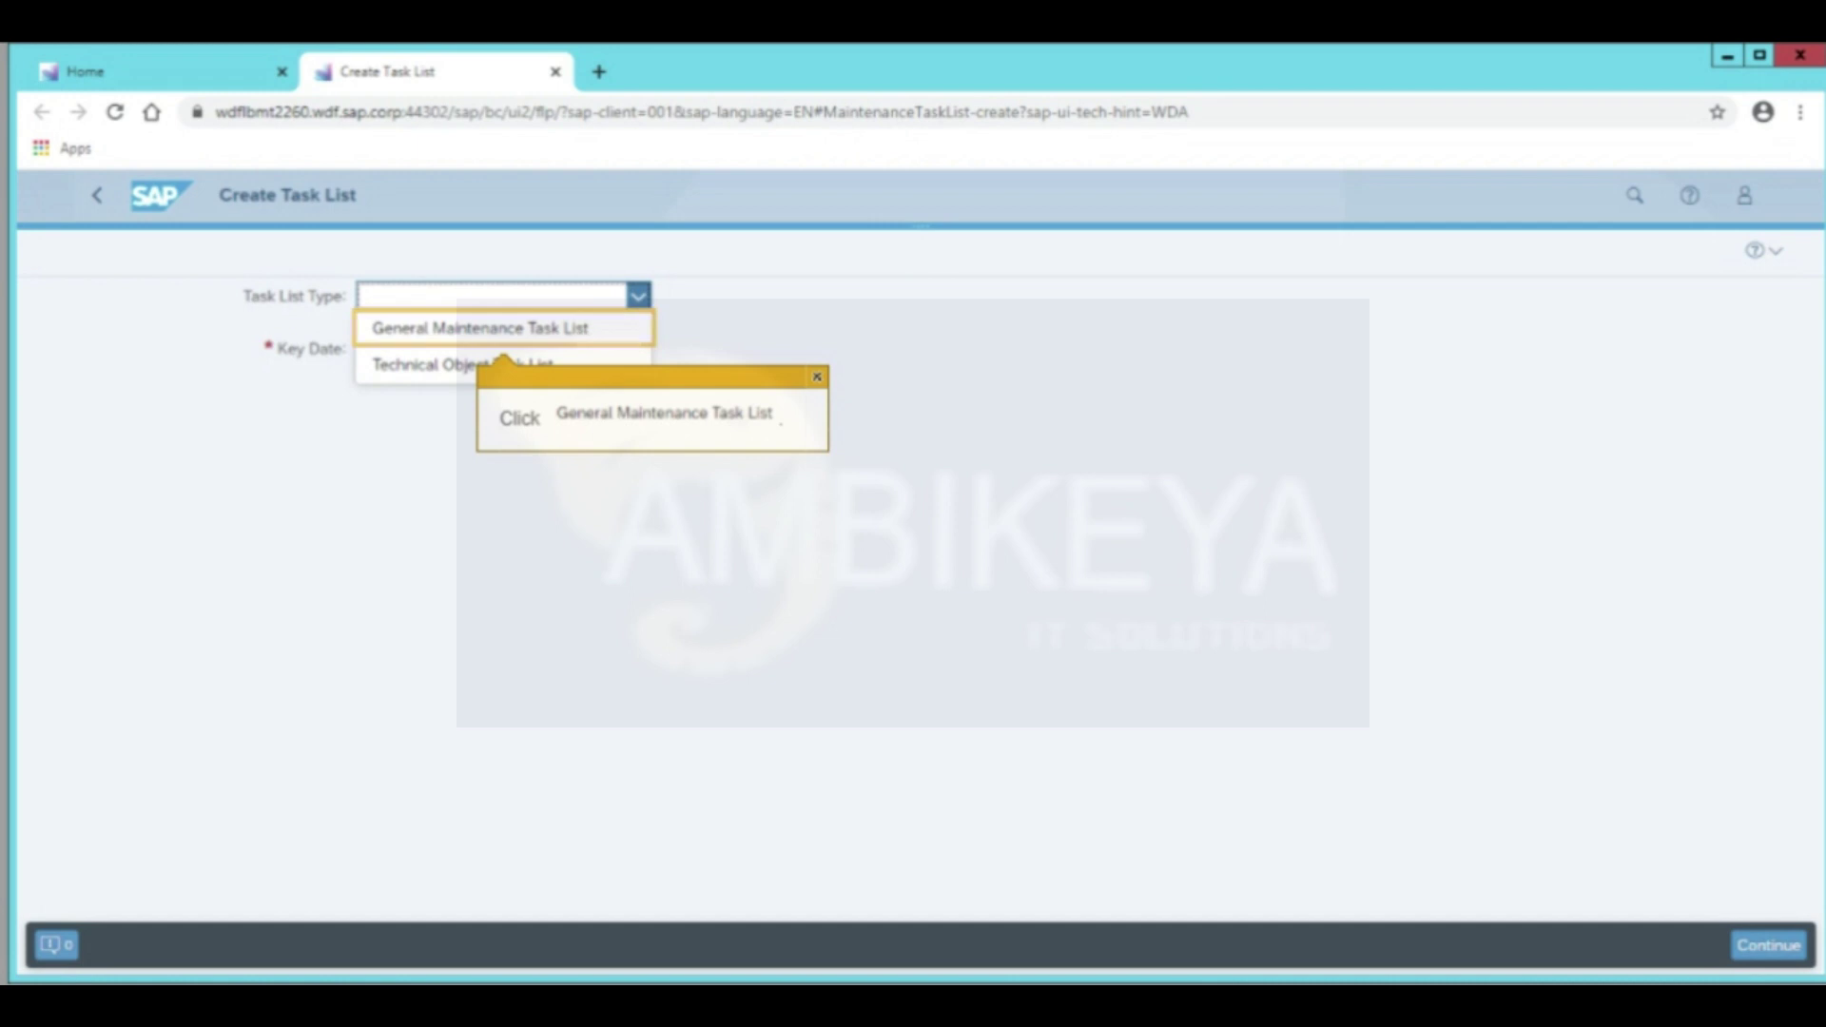
key("Return")
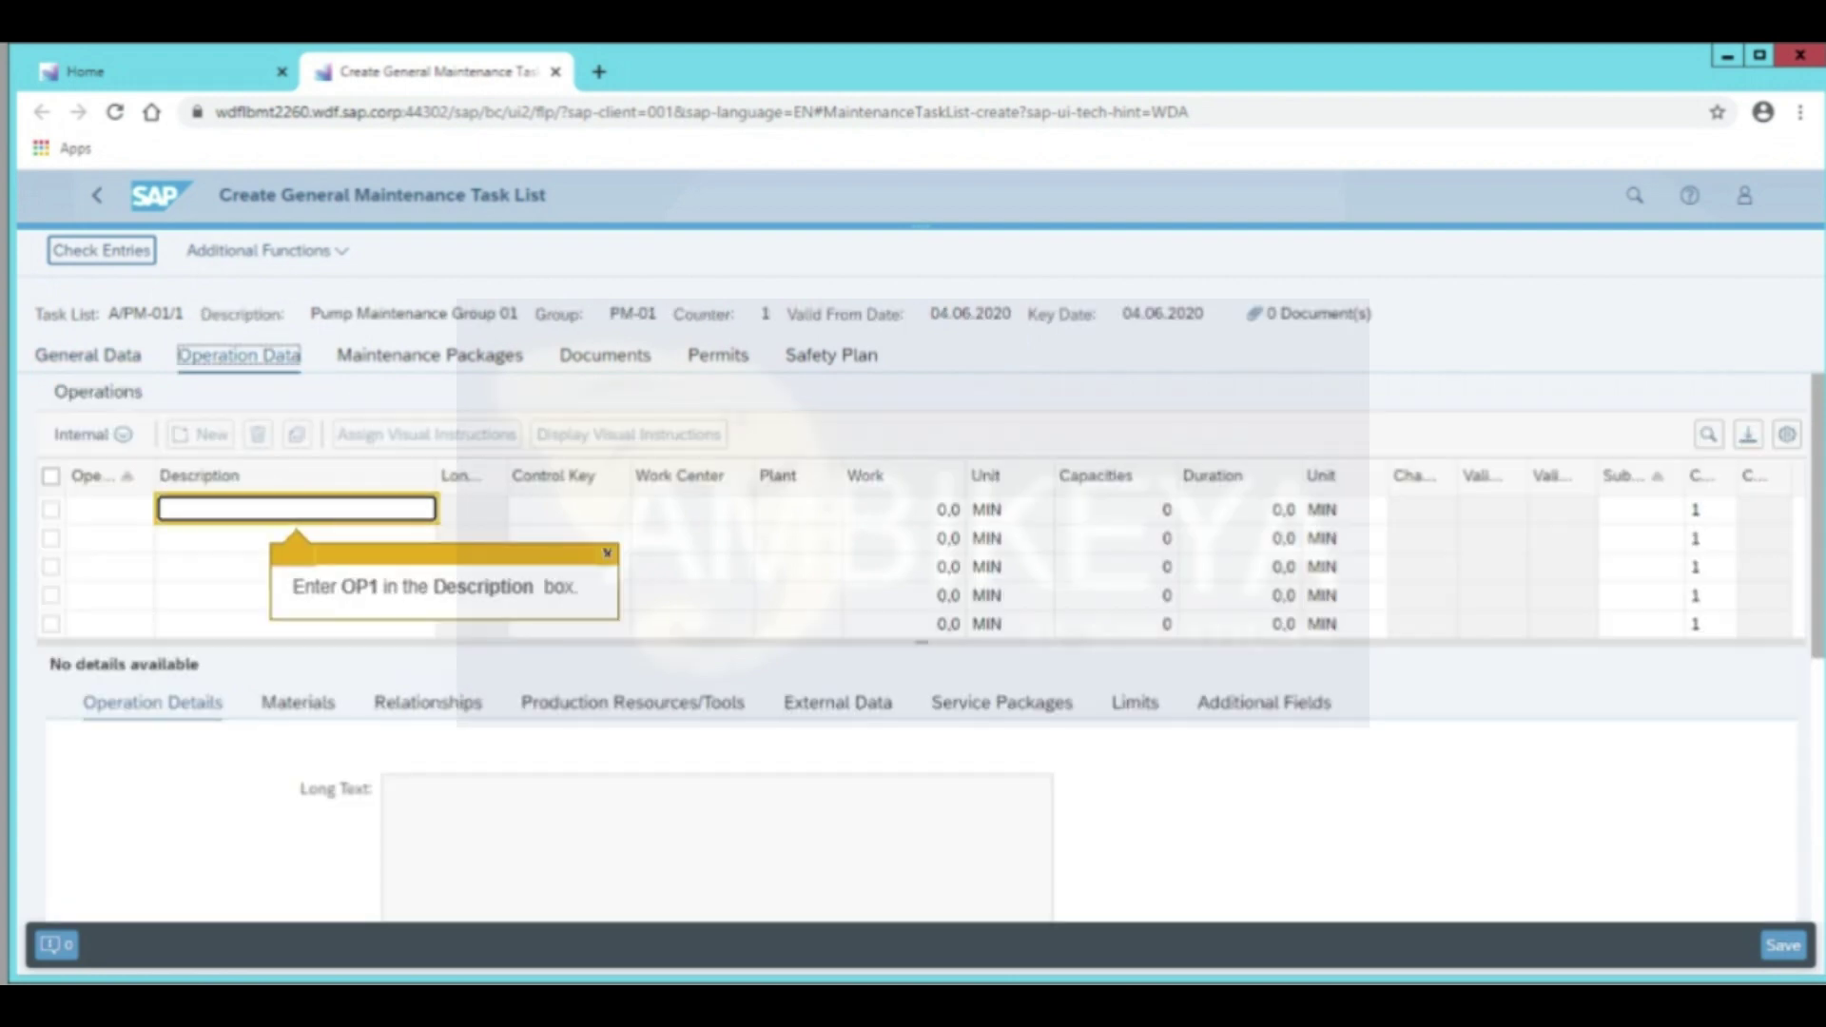
Add operation OP1 with its defaults and 1 hour of work
type("OP1")
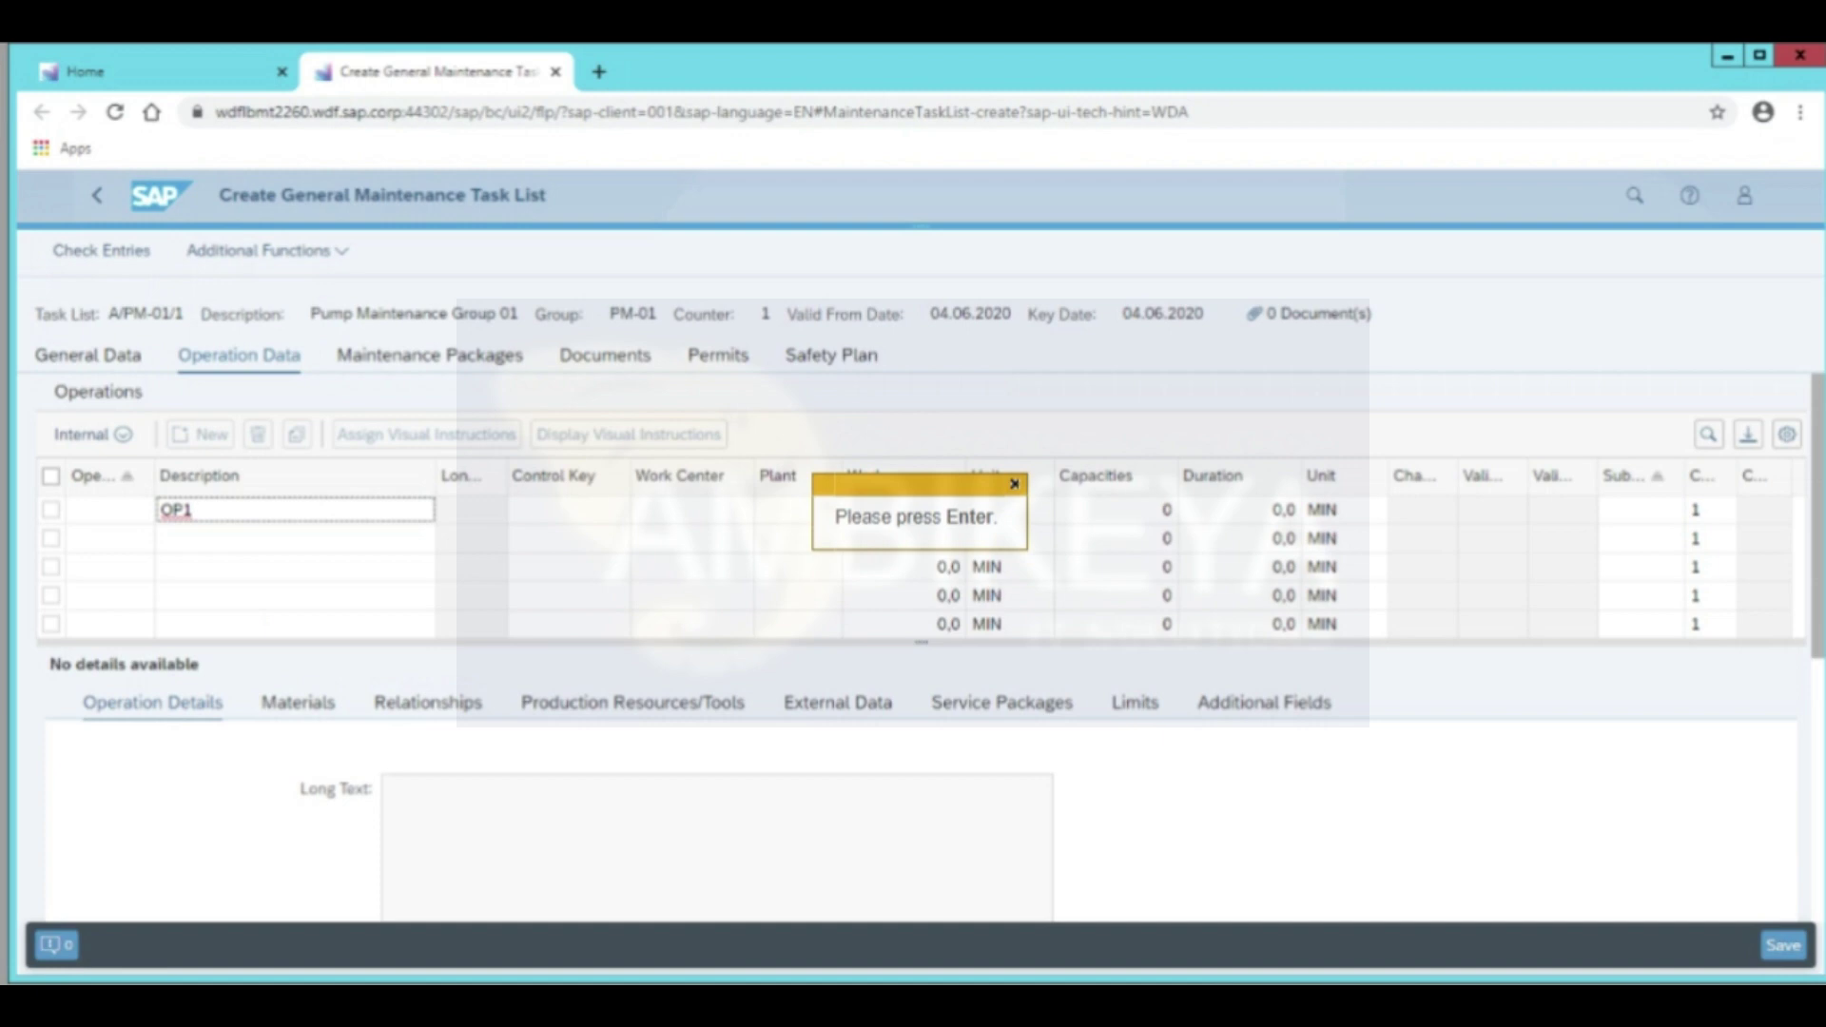
key("Return")
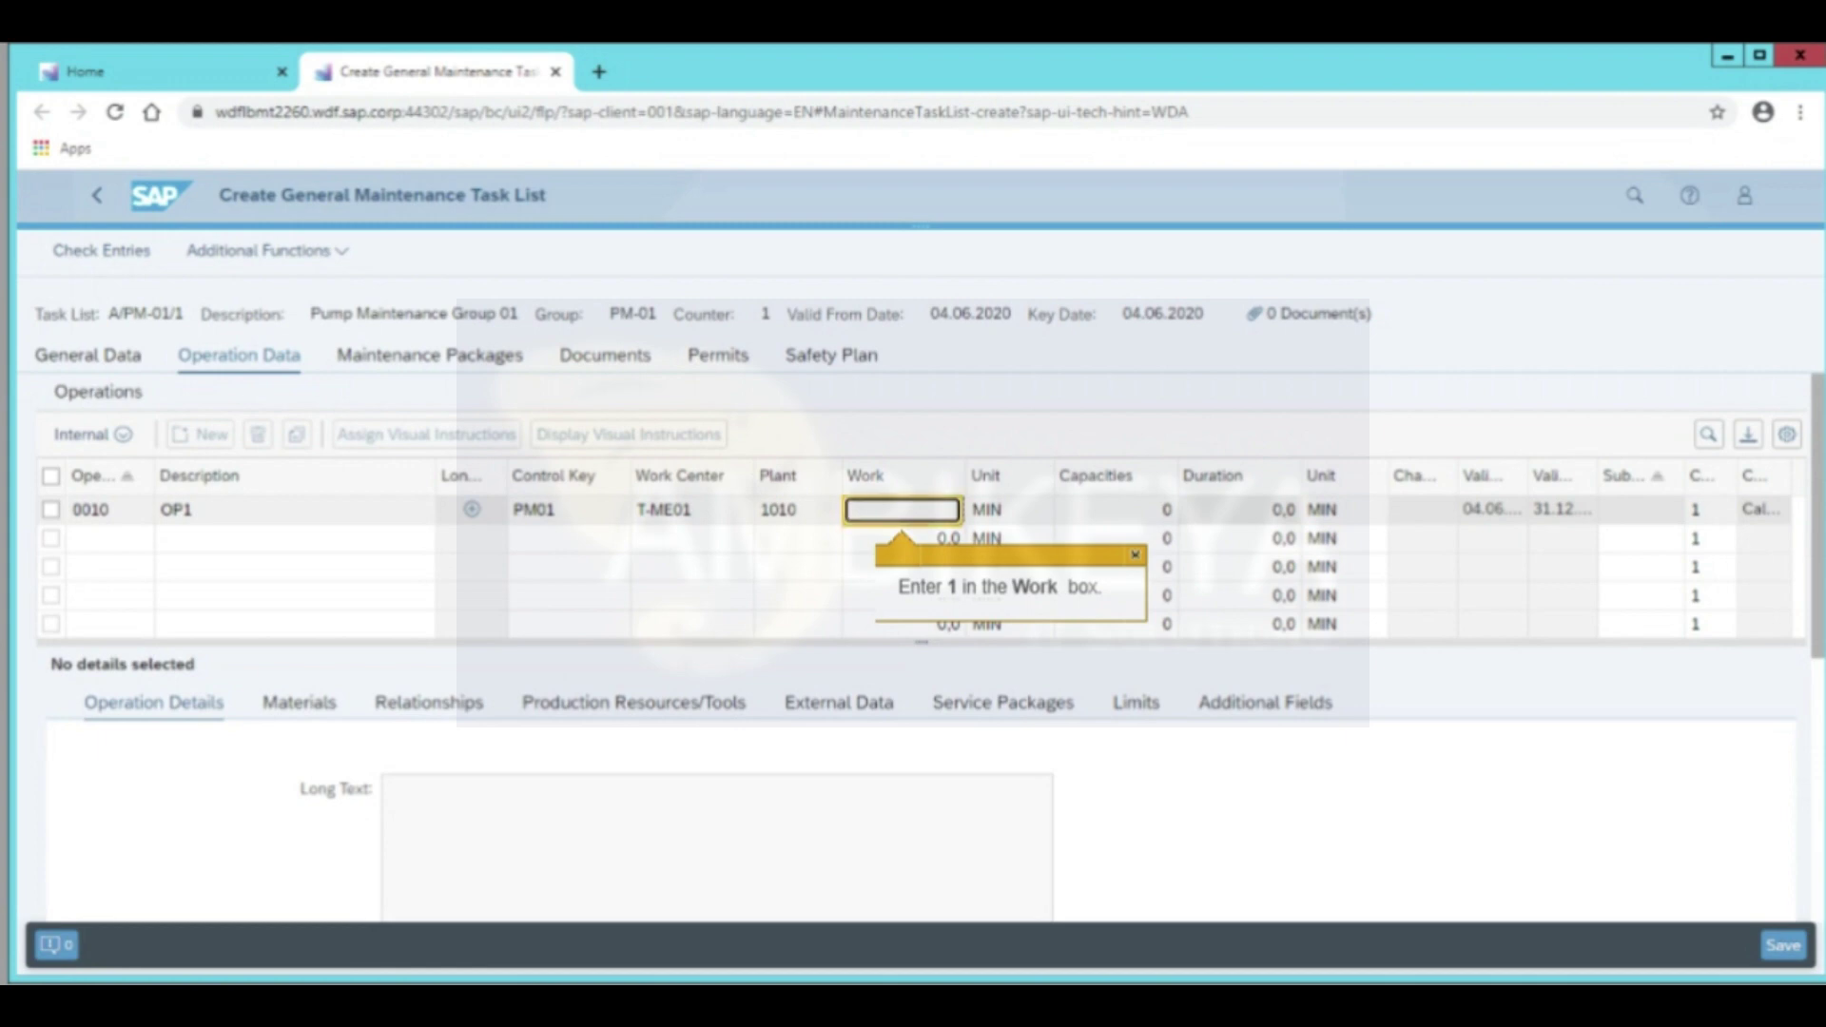
left_click(901, 510)
type("1")
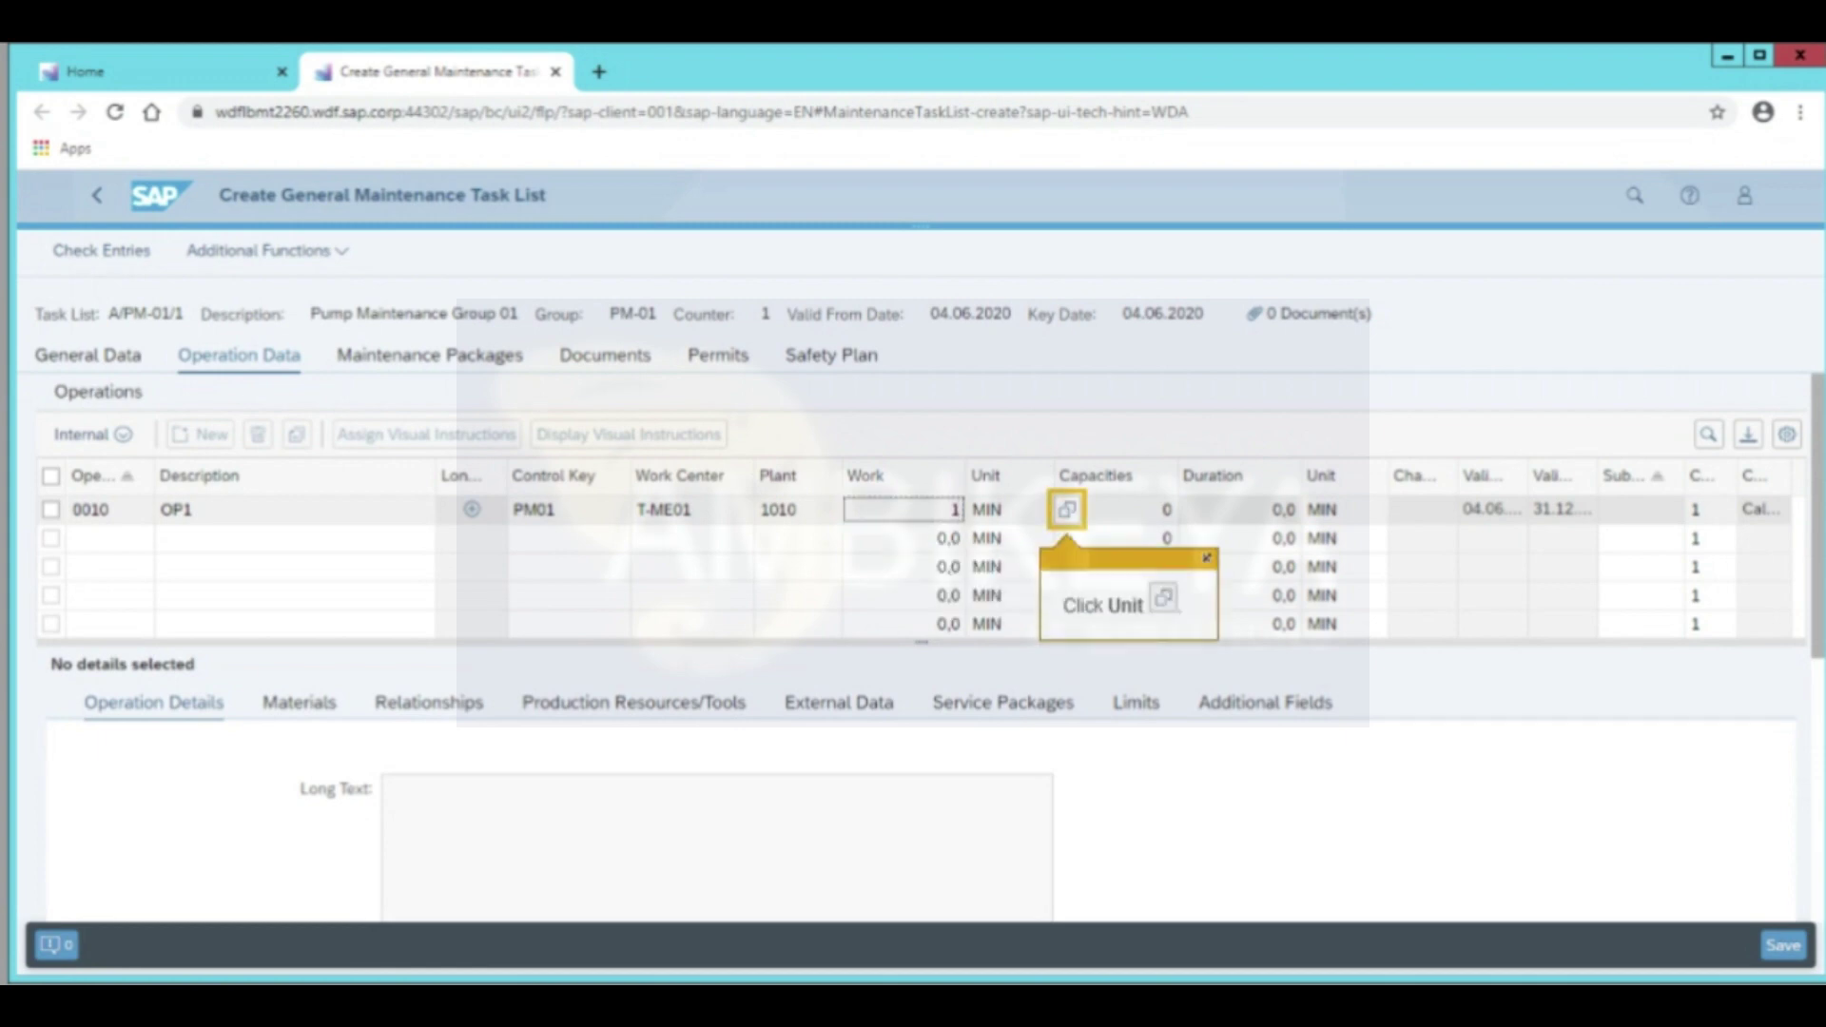
left_click(1066, 510)
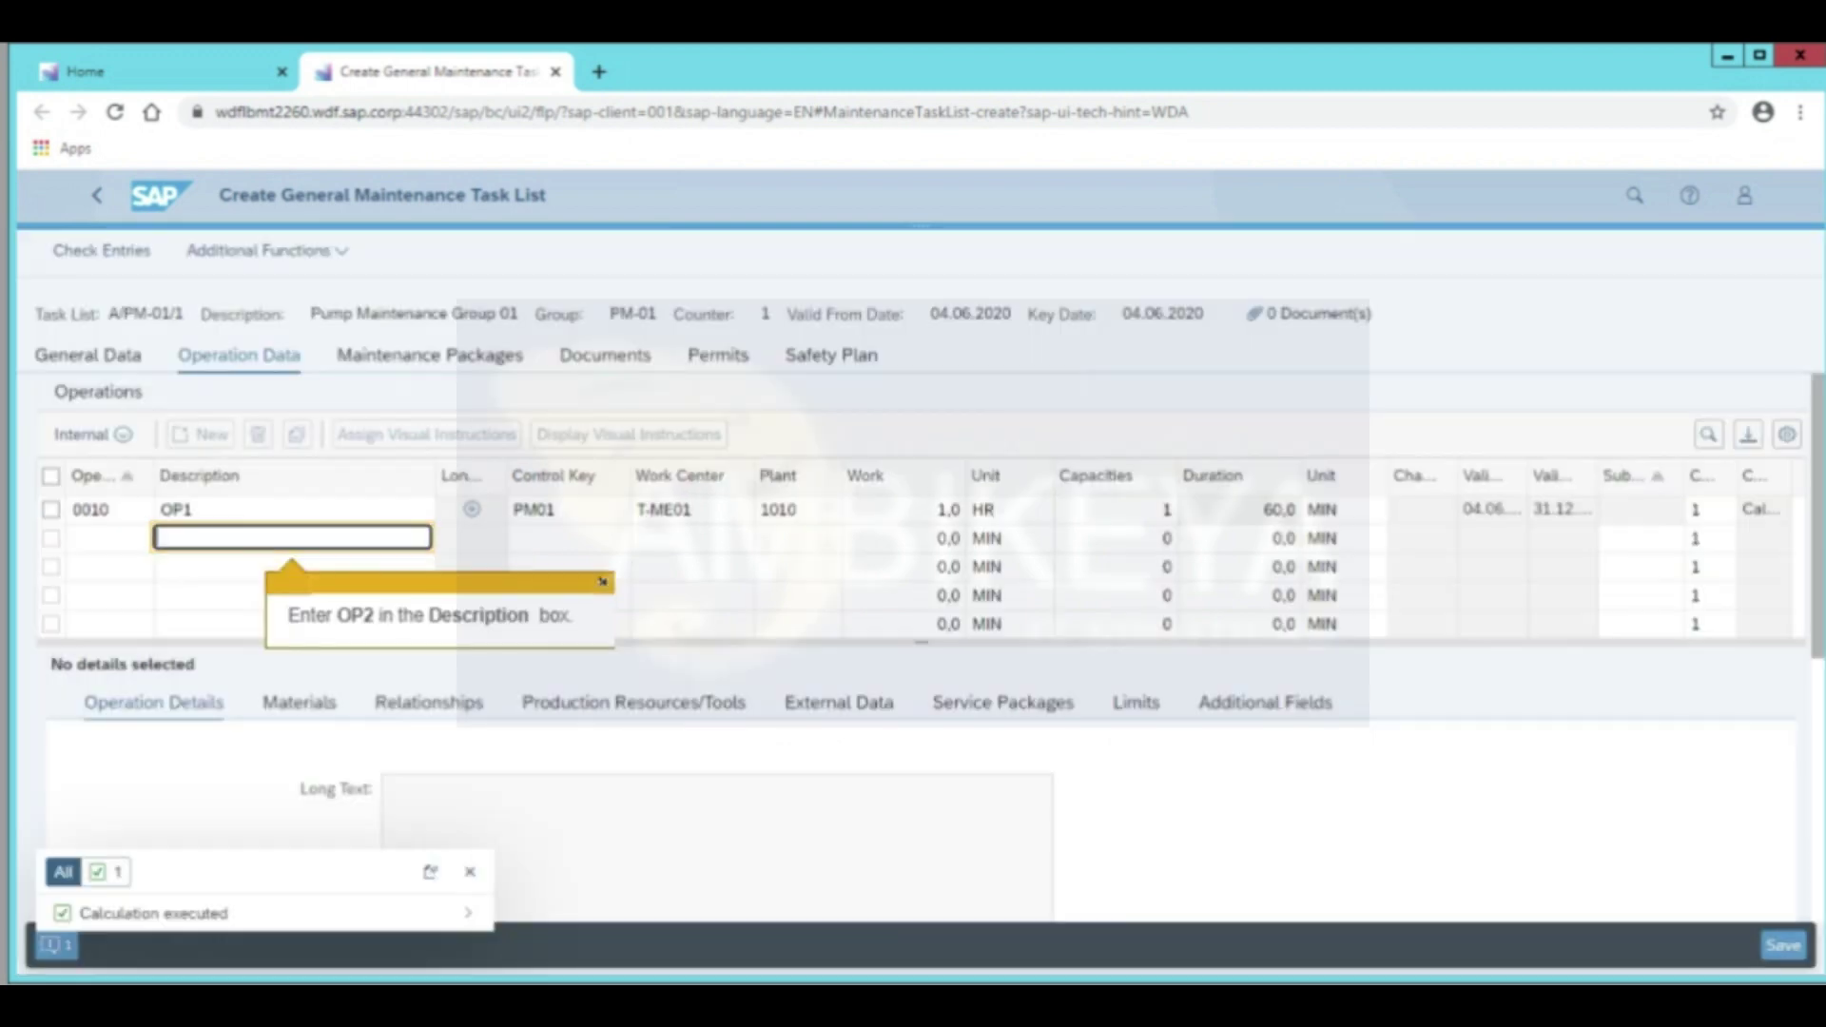
Add operation OP2 with 1 HR of work, then enter operation OP3
type("OP2")
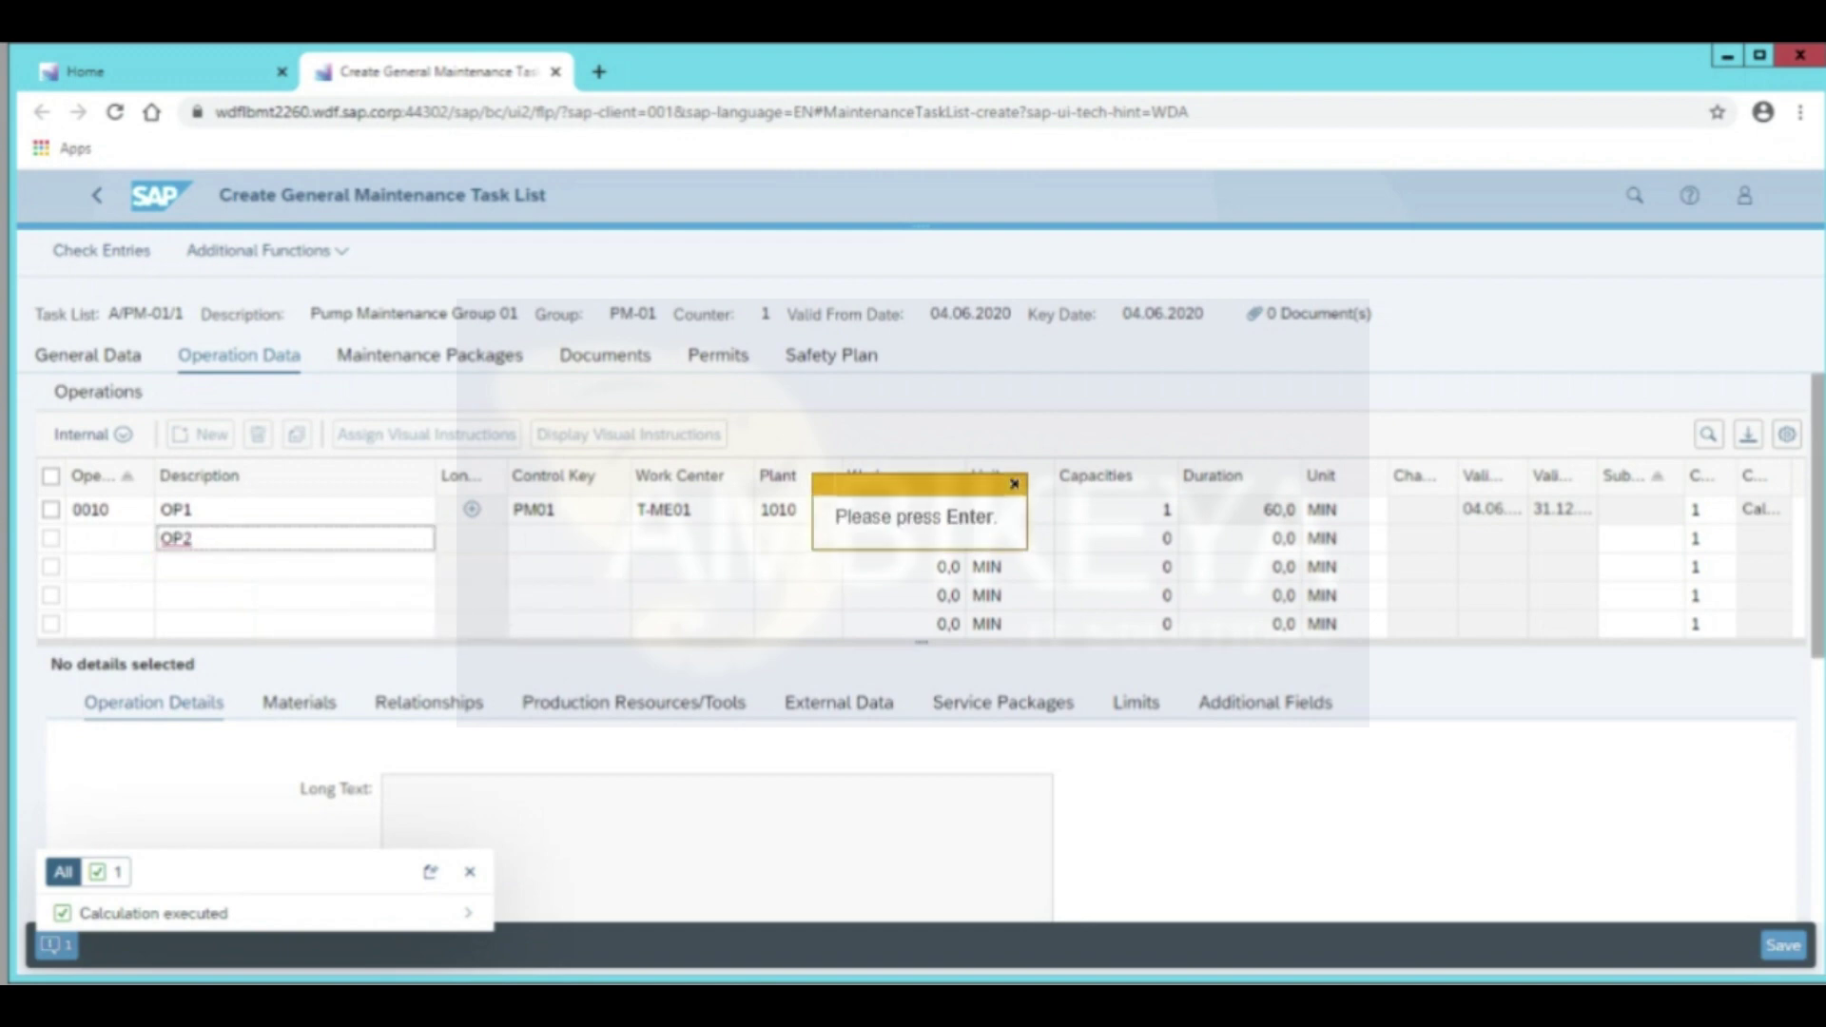
key("Return")
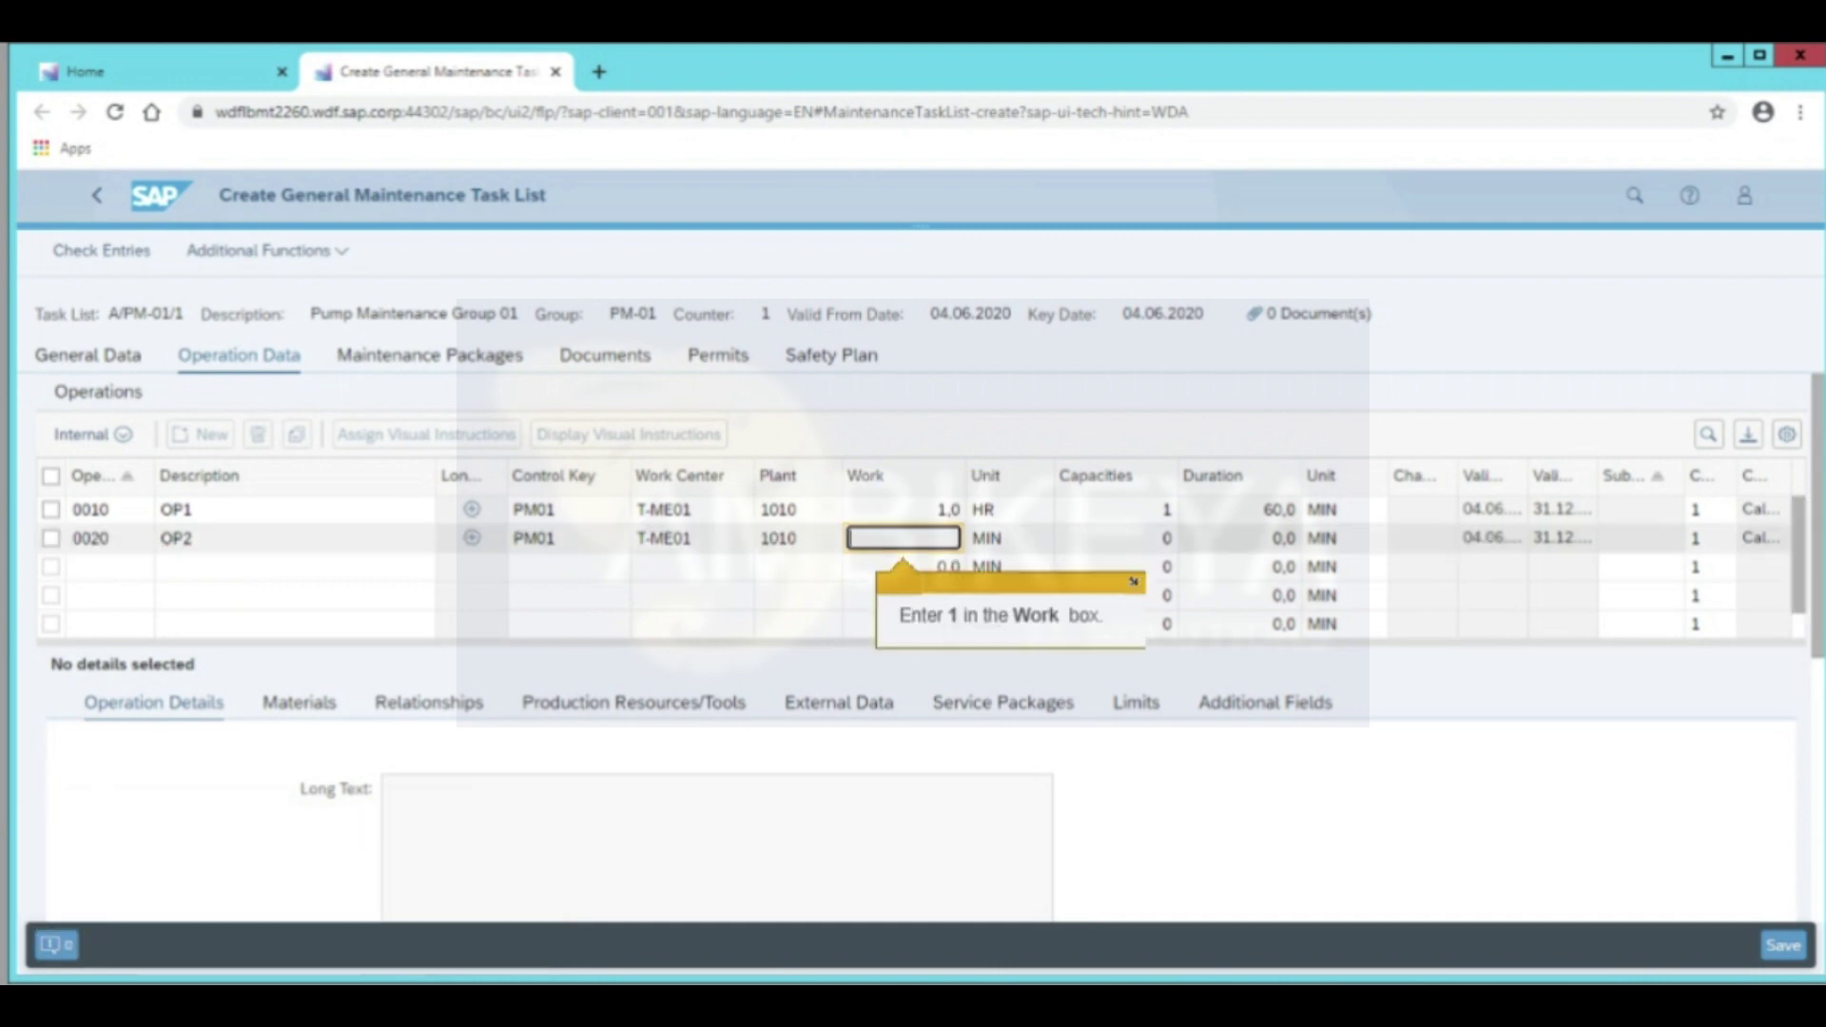
type("1")
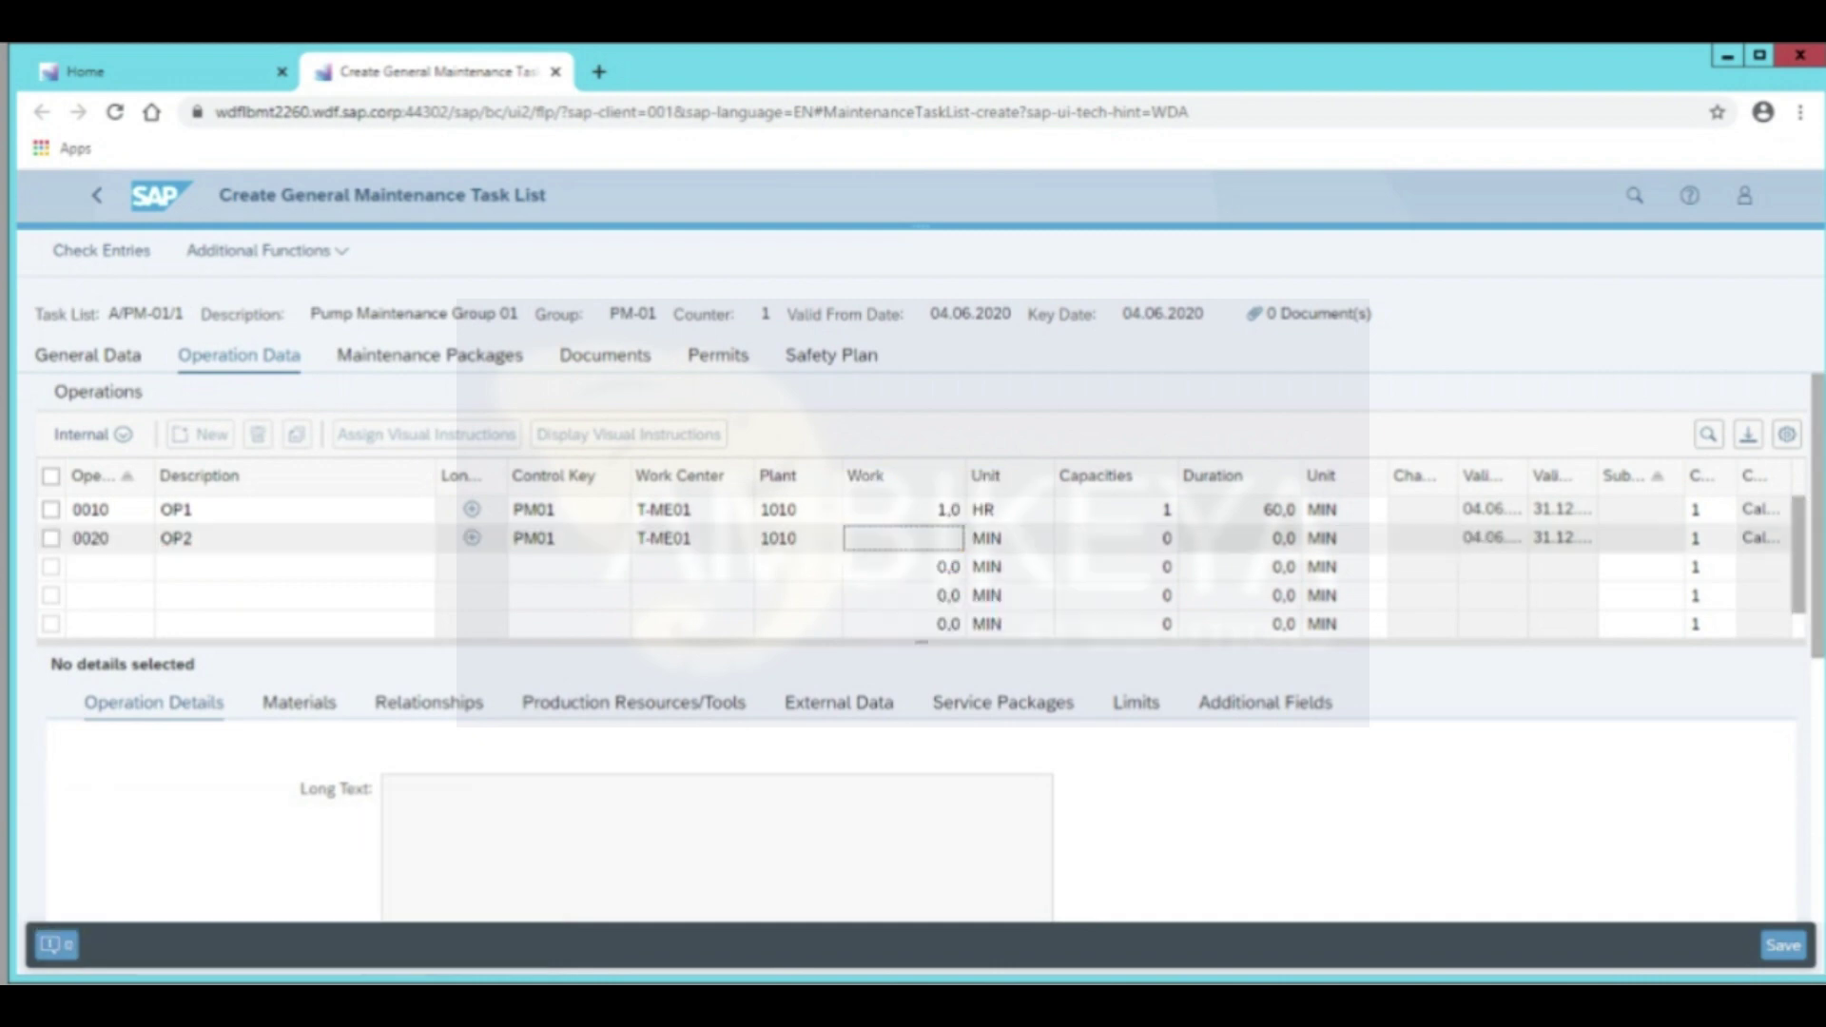
key("Tab")
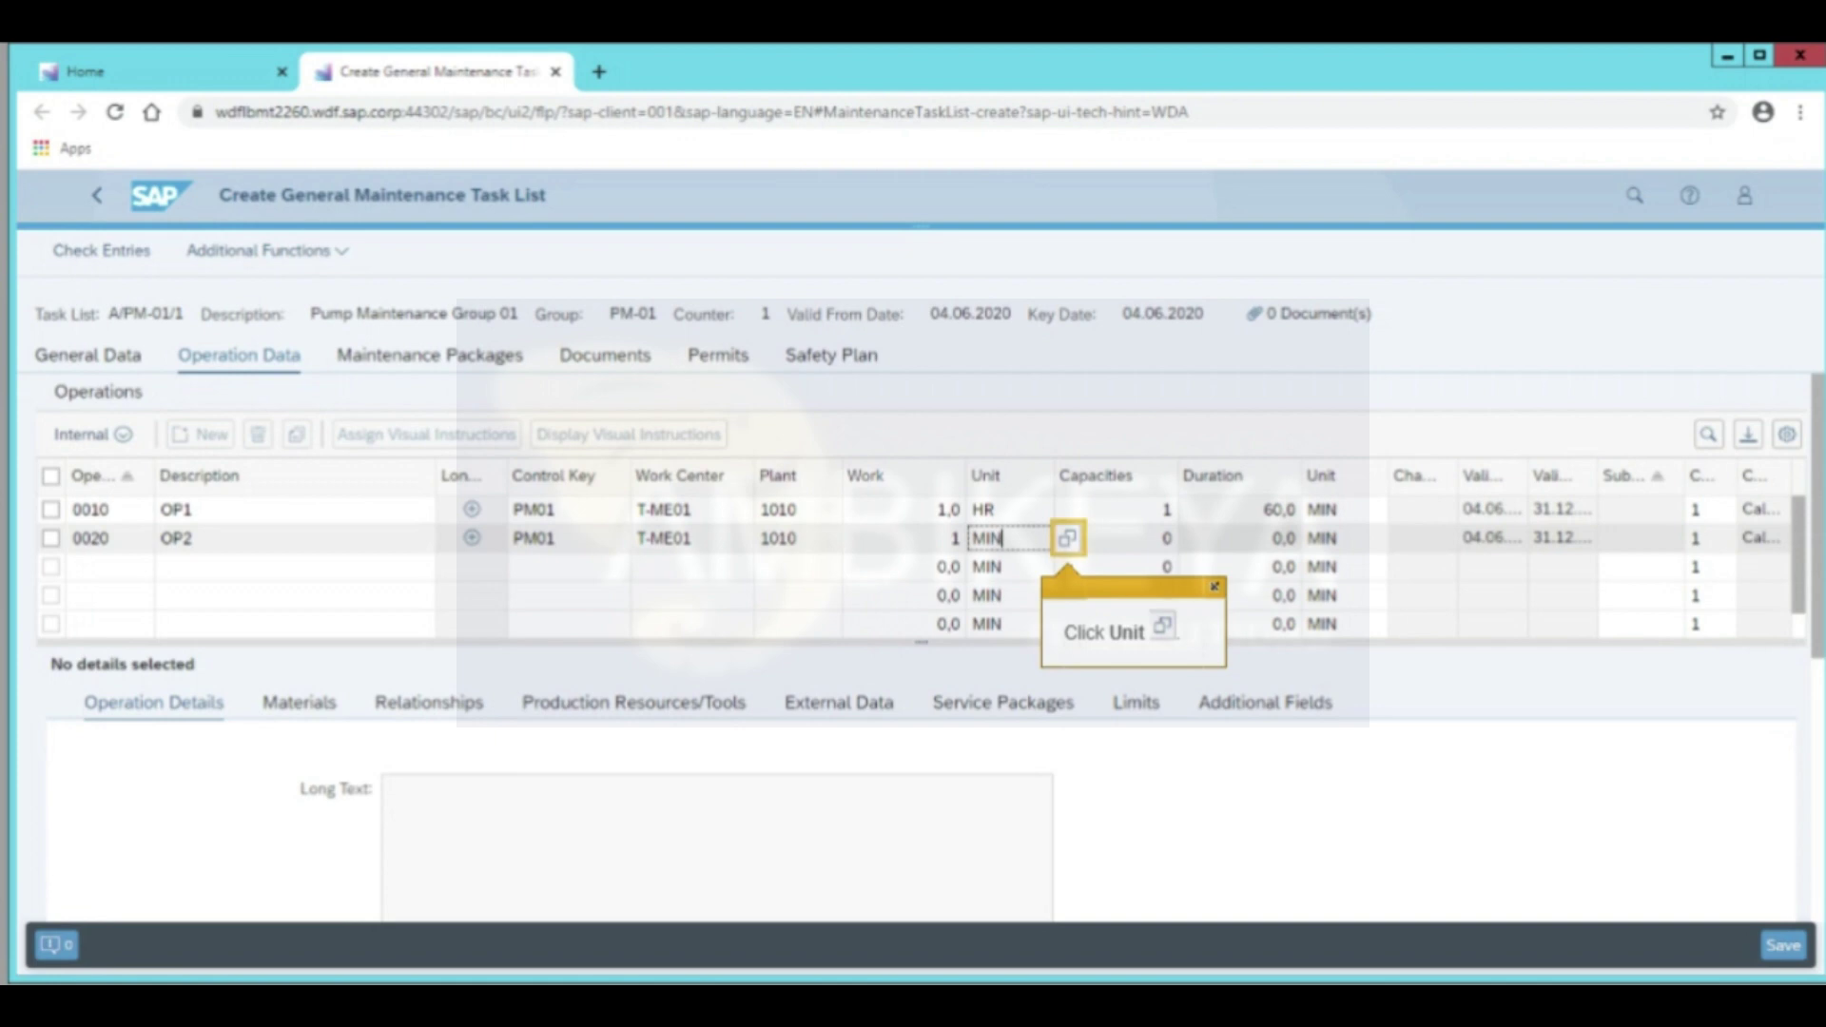
key("F4")
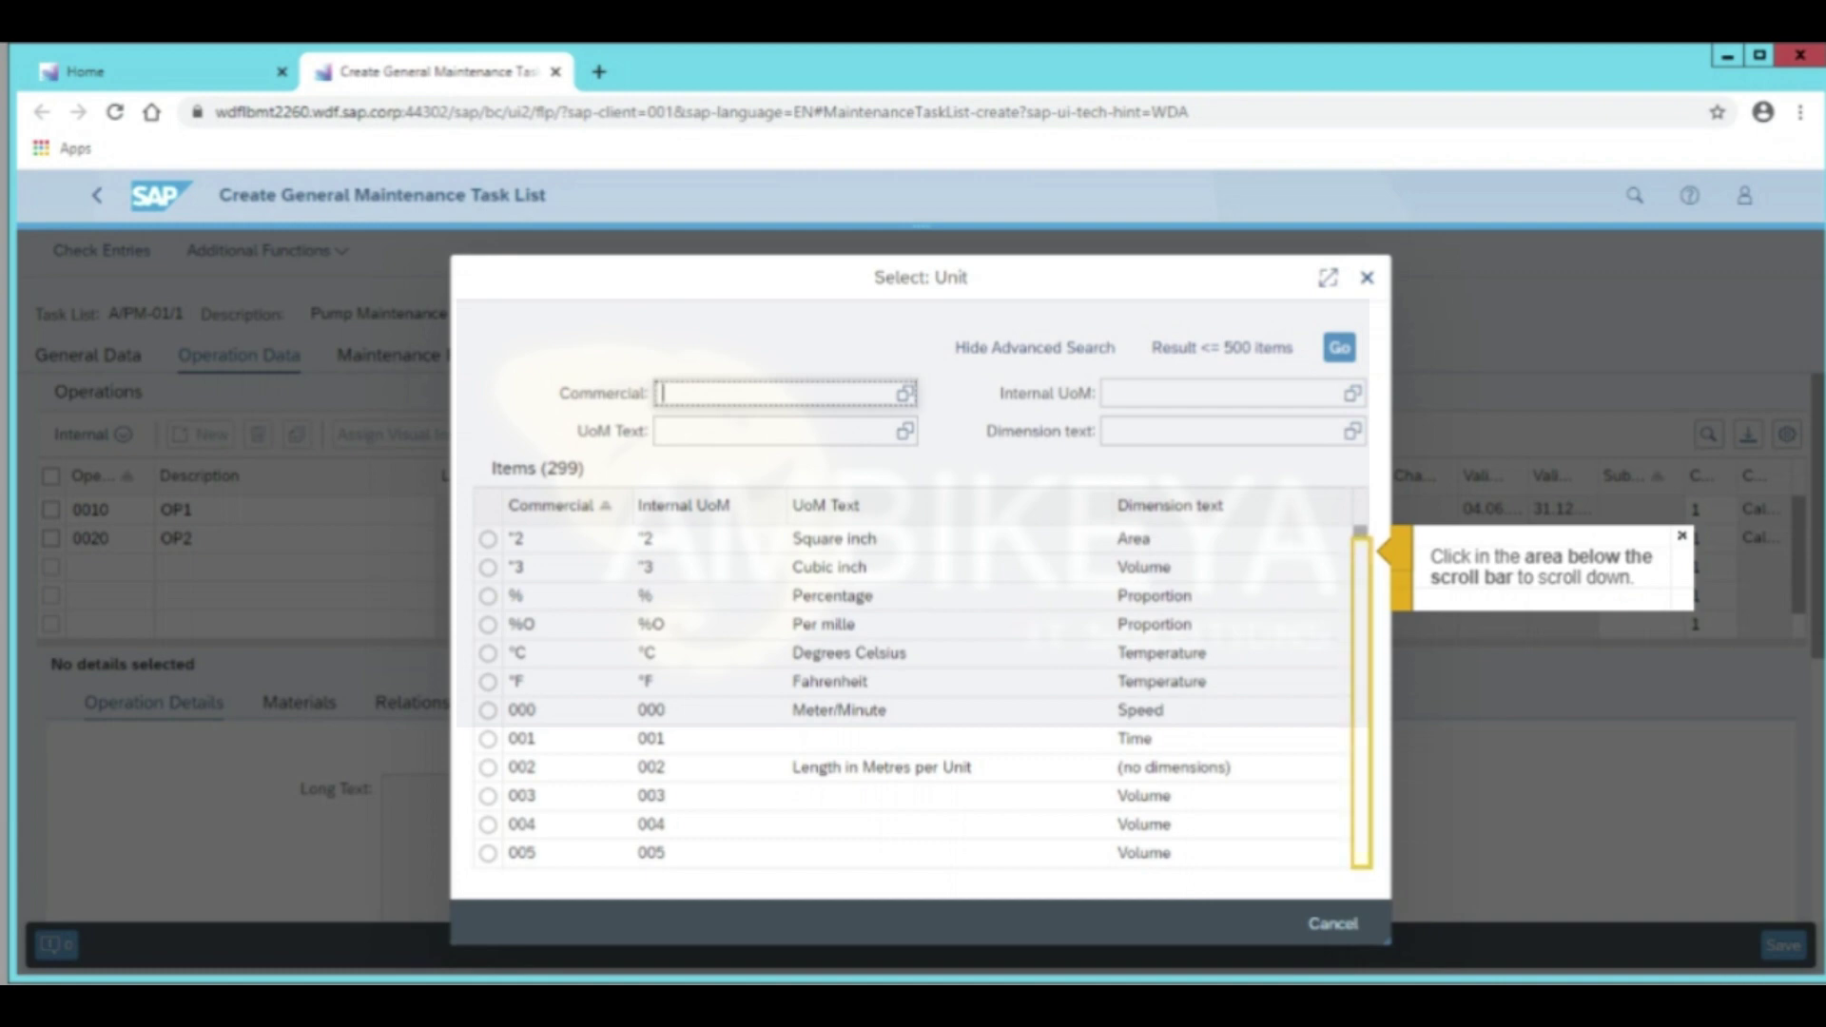
left_click(1361, 704)
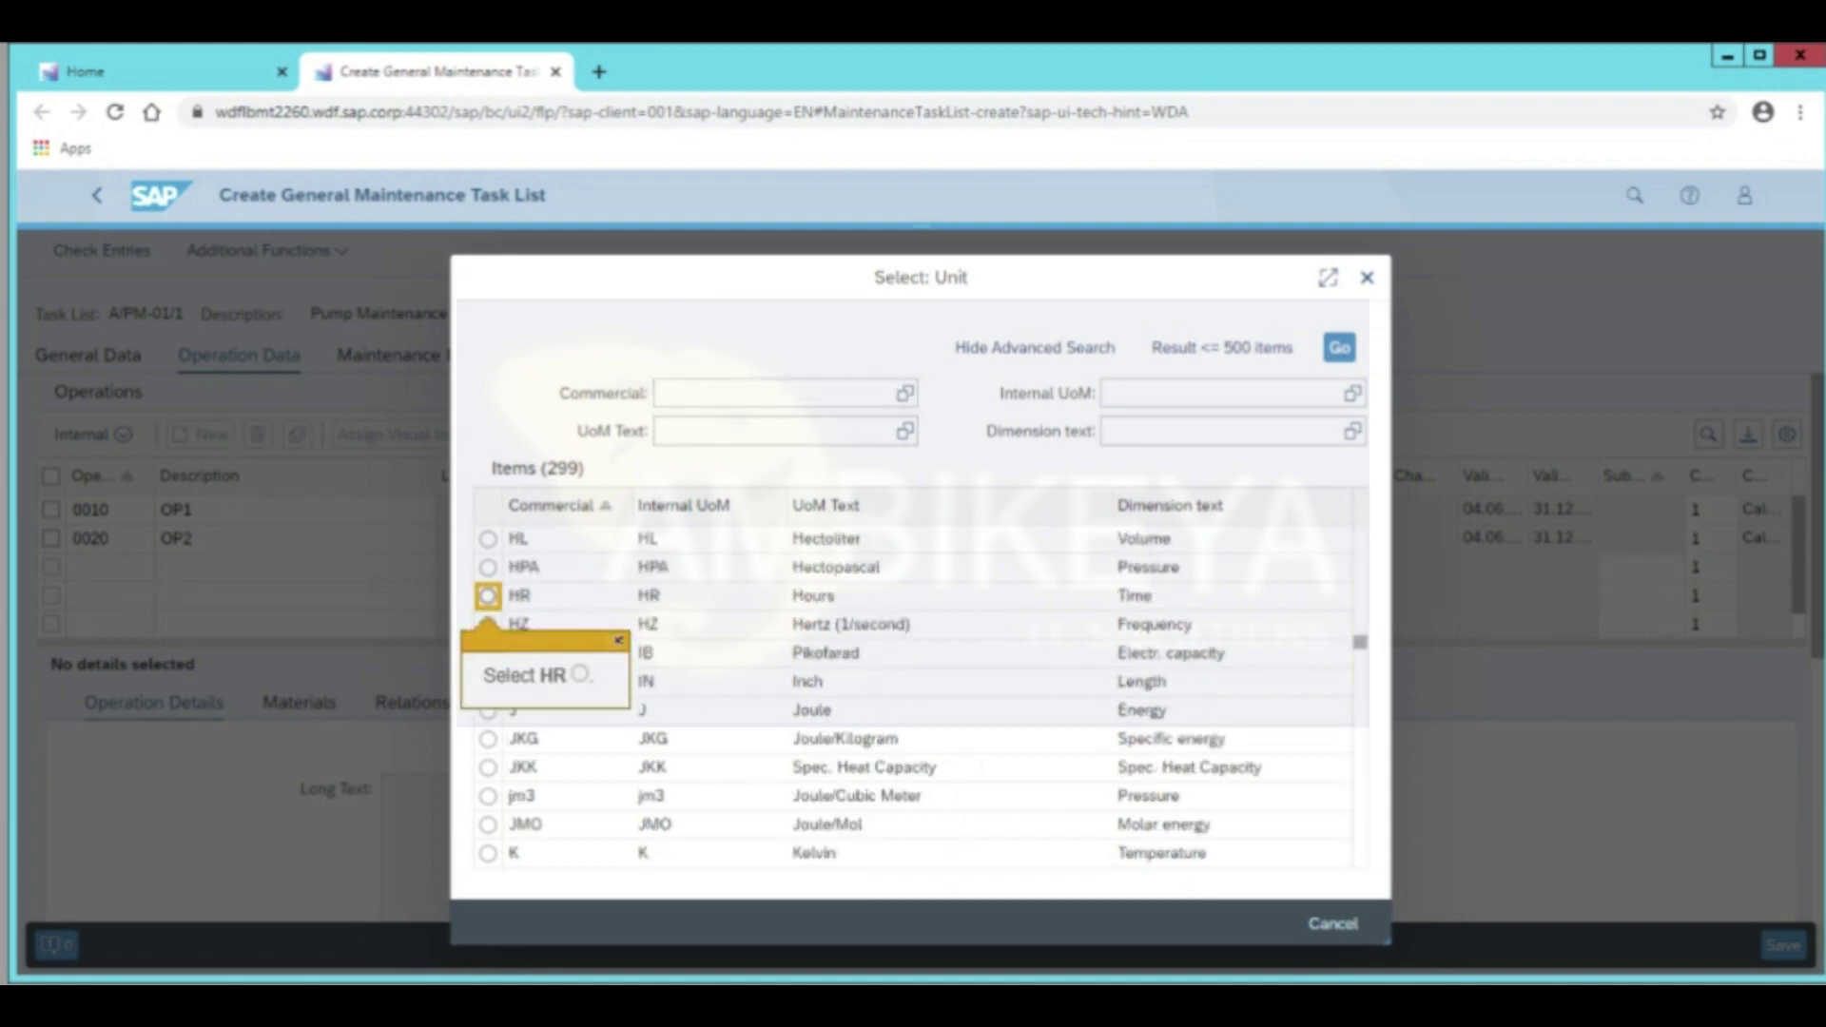
left_click(488, 595)
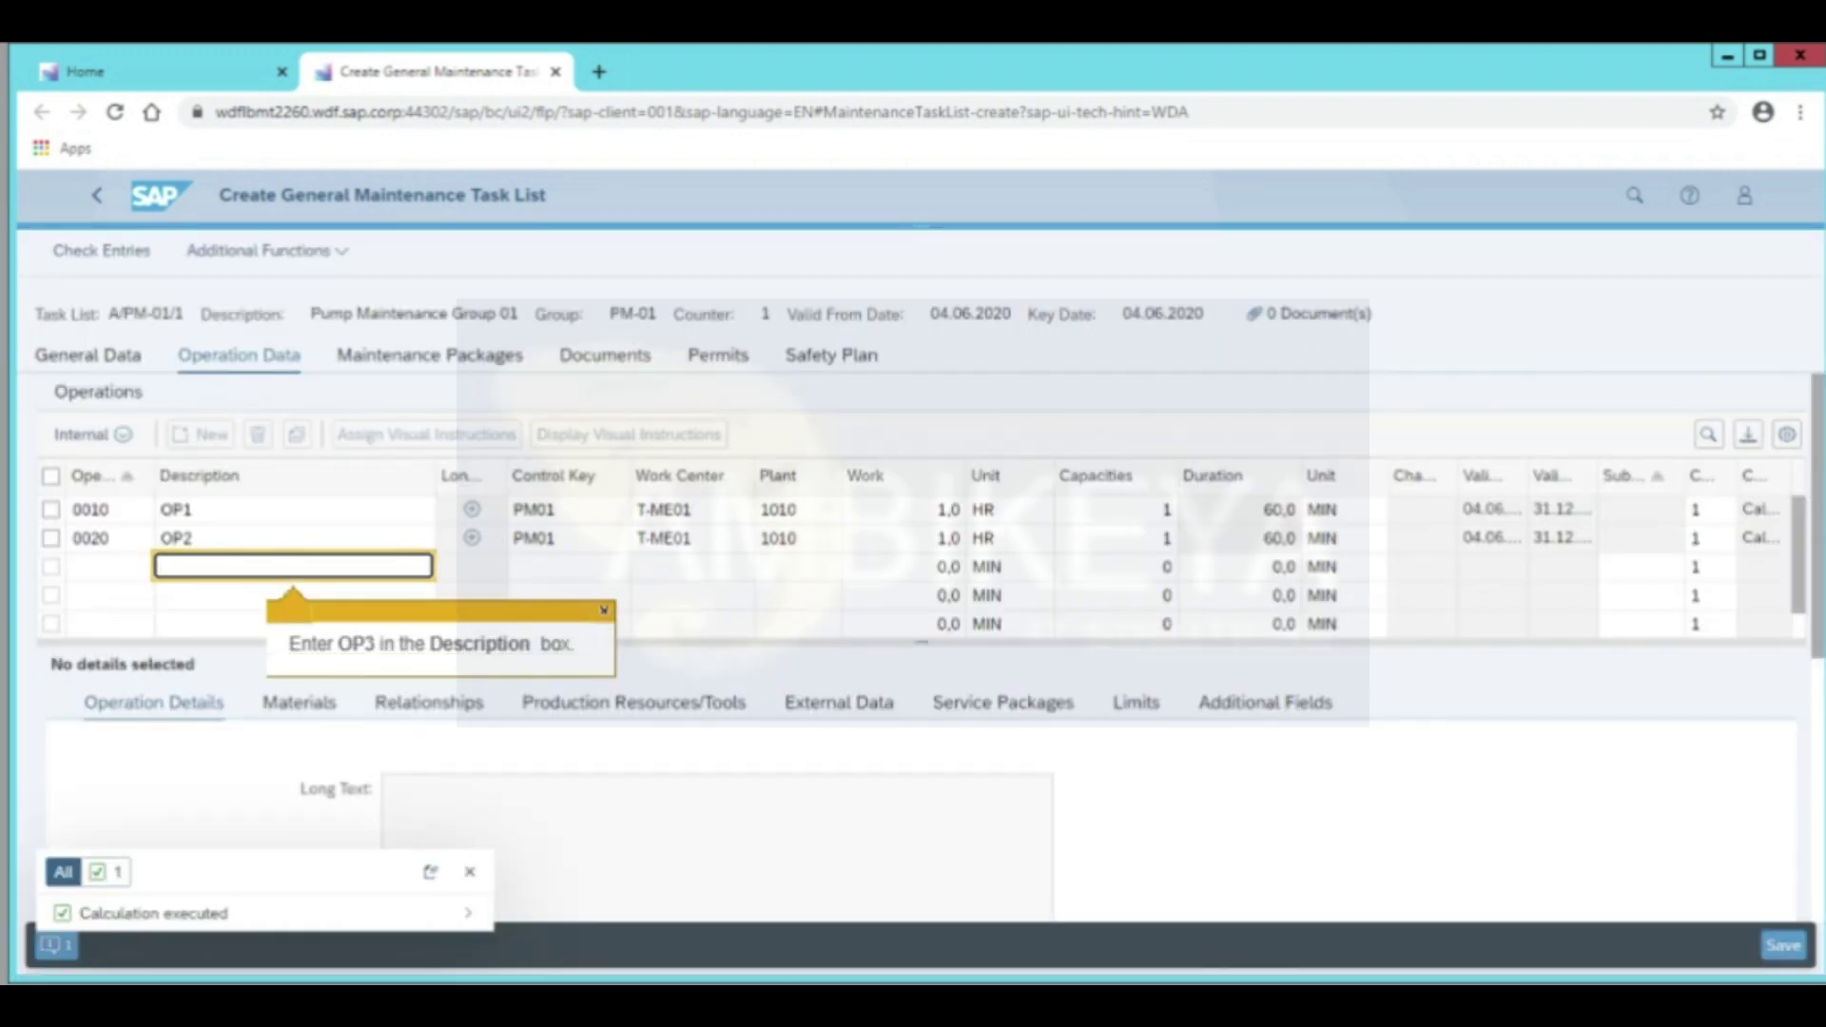
type("OP3")
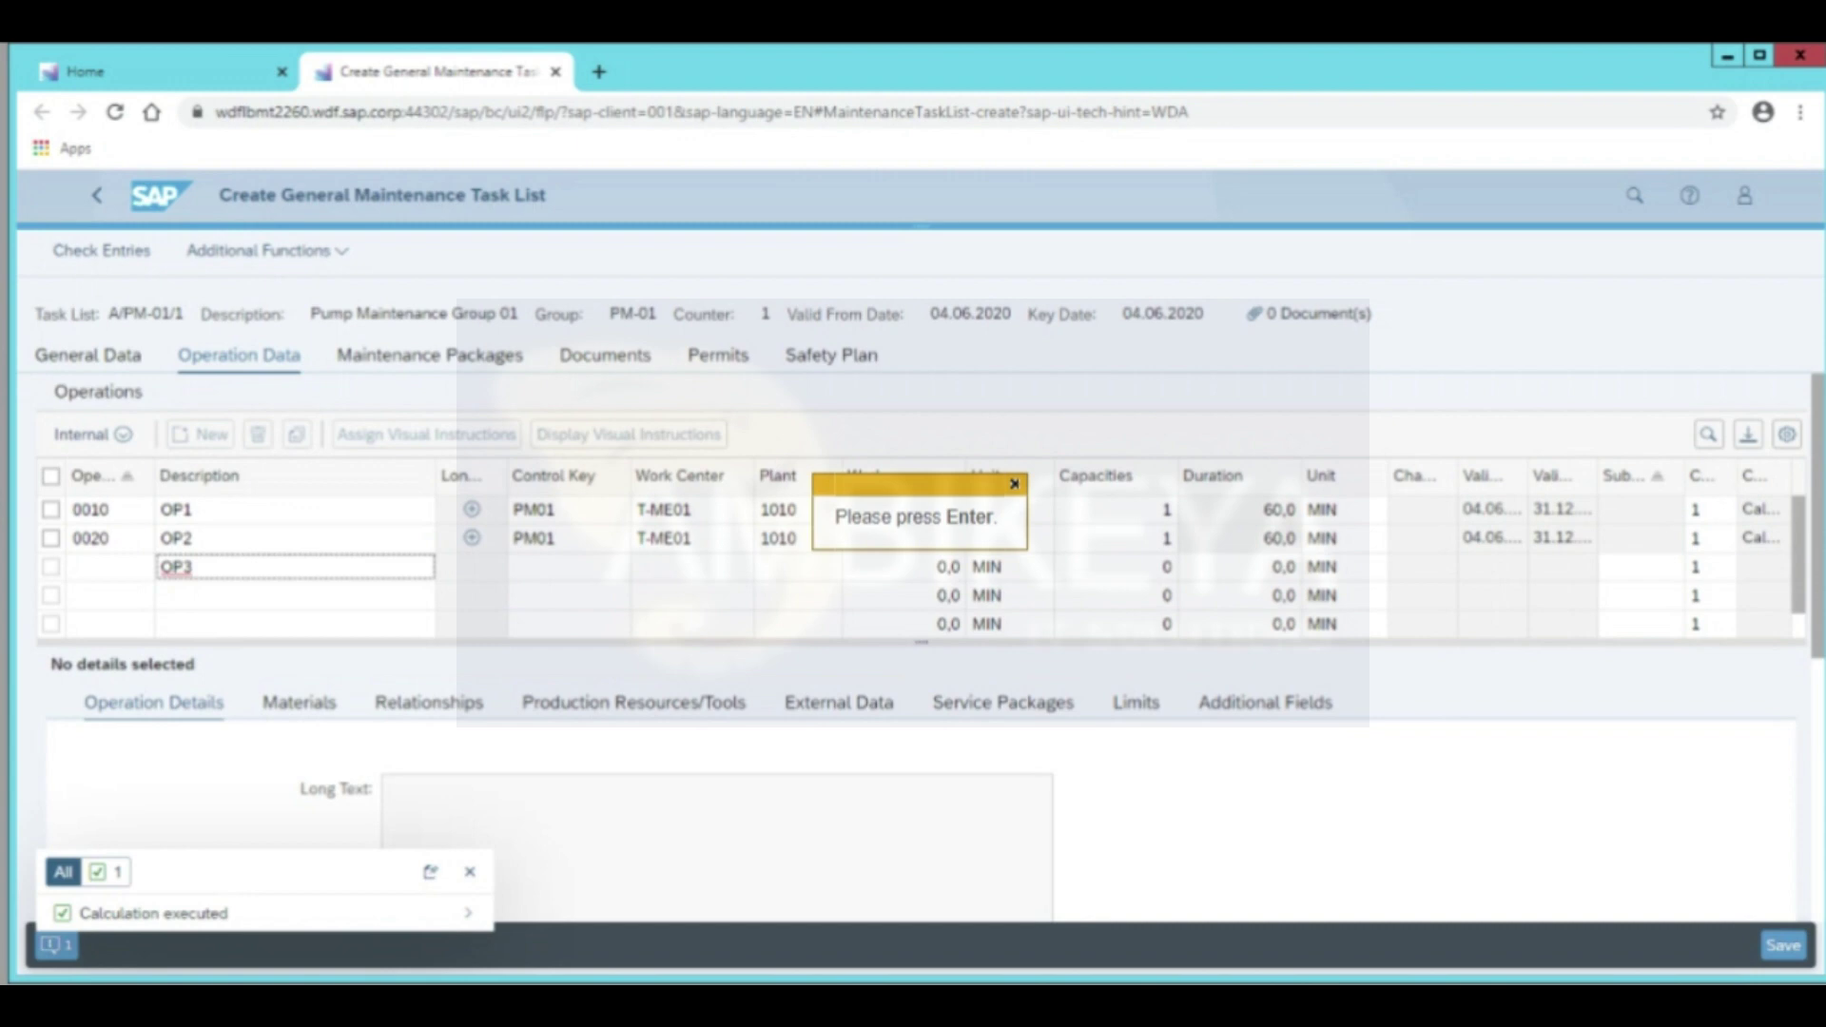
key("Return")
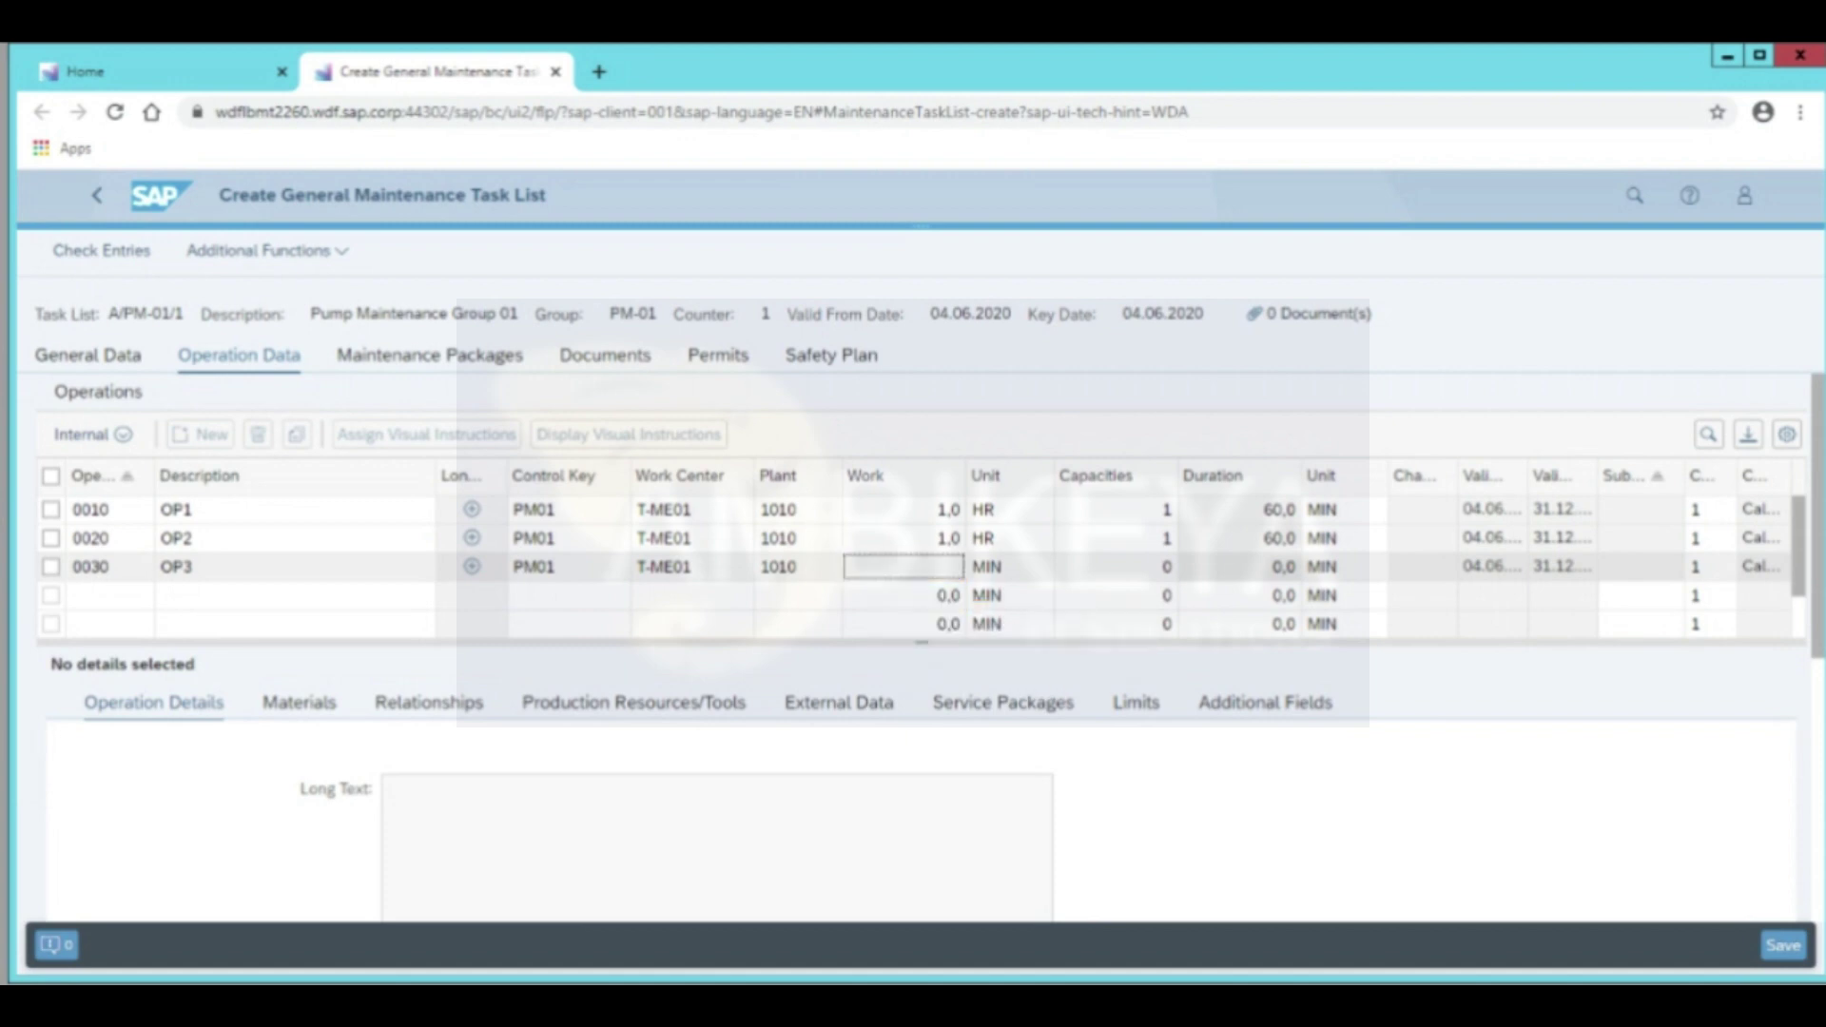
Enter 1 as the work amount for operation OP3
type("1")
key("Return")
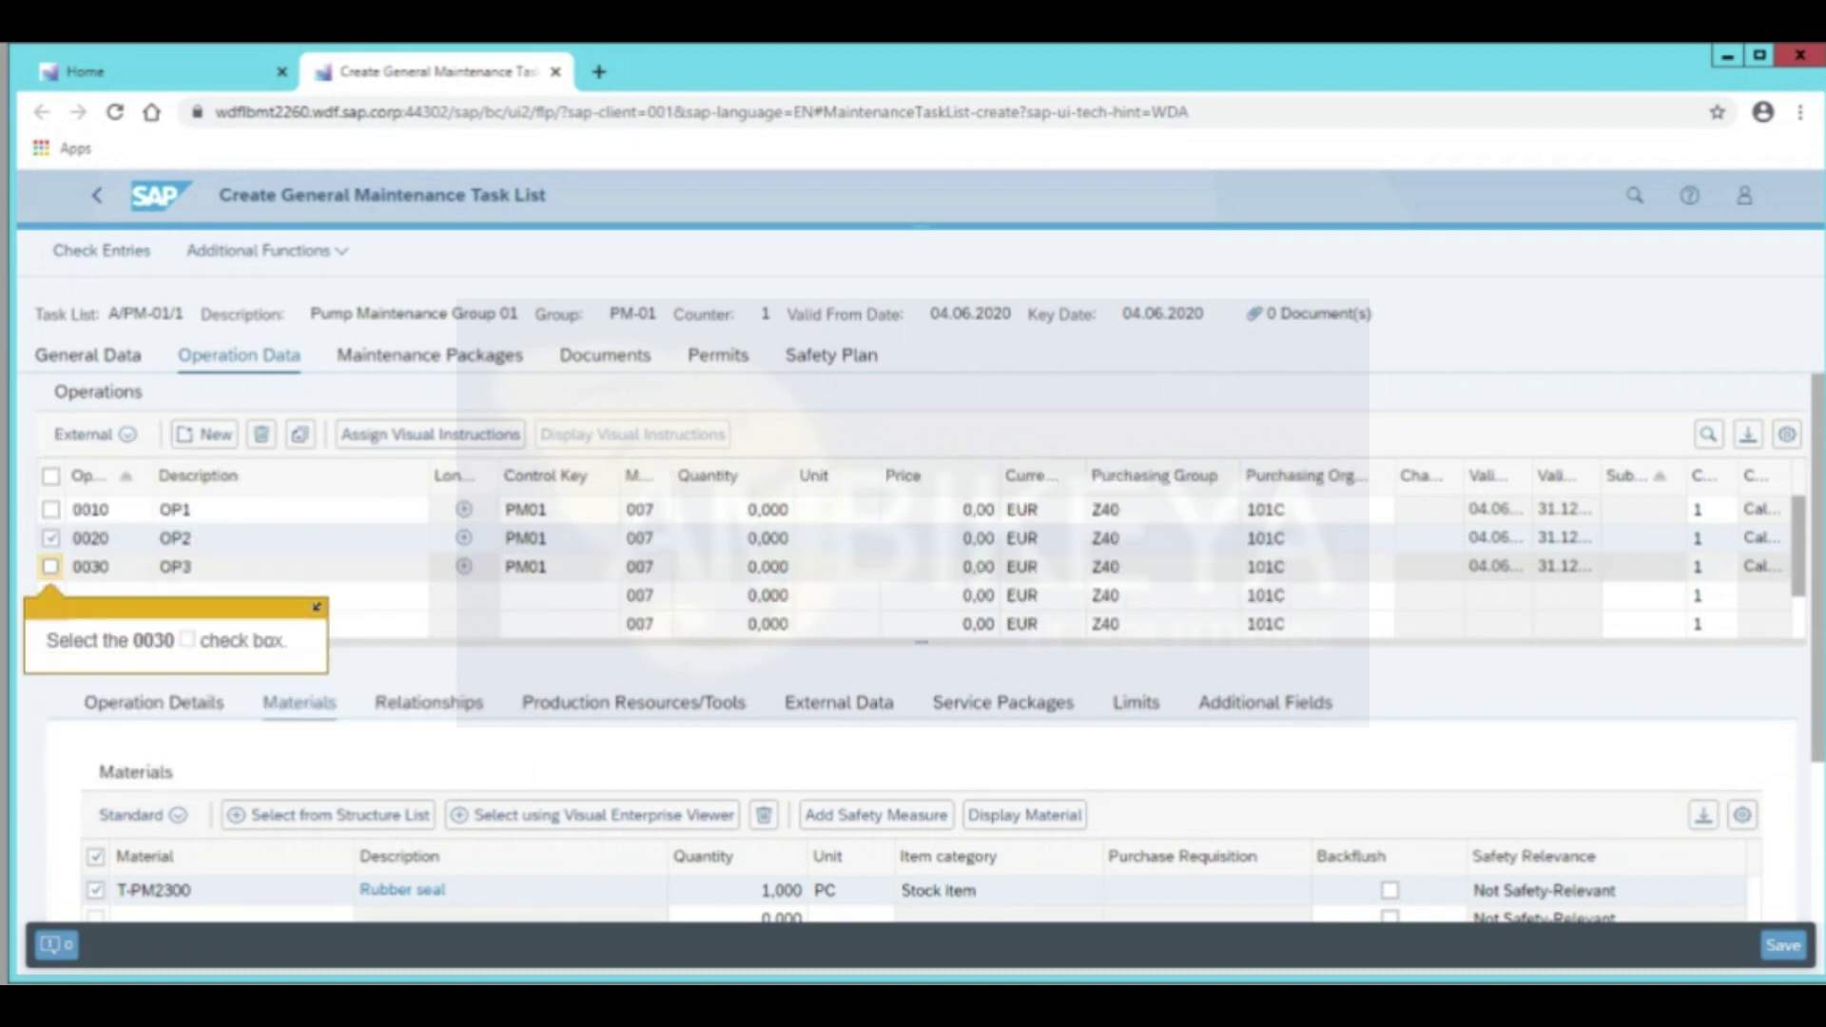
Select only operation 0030 and change its control key to PM03
left_click(50, 566)
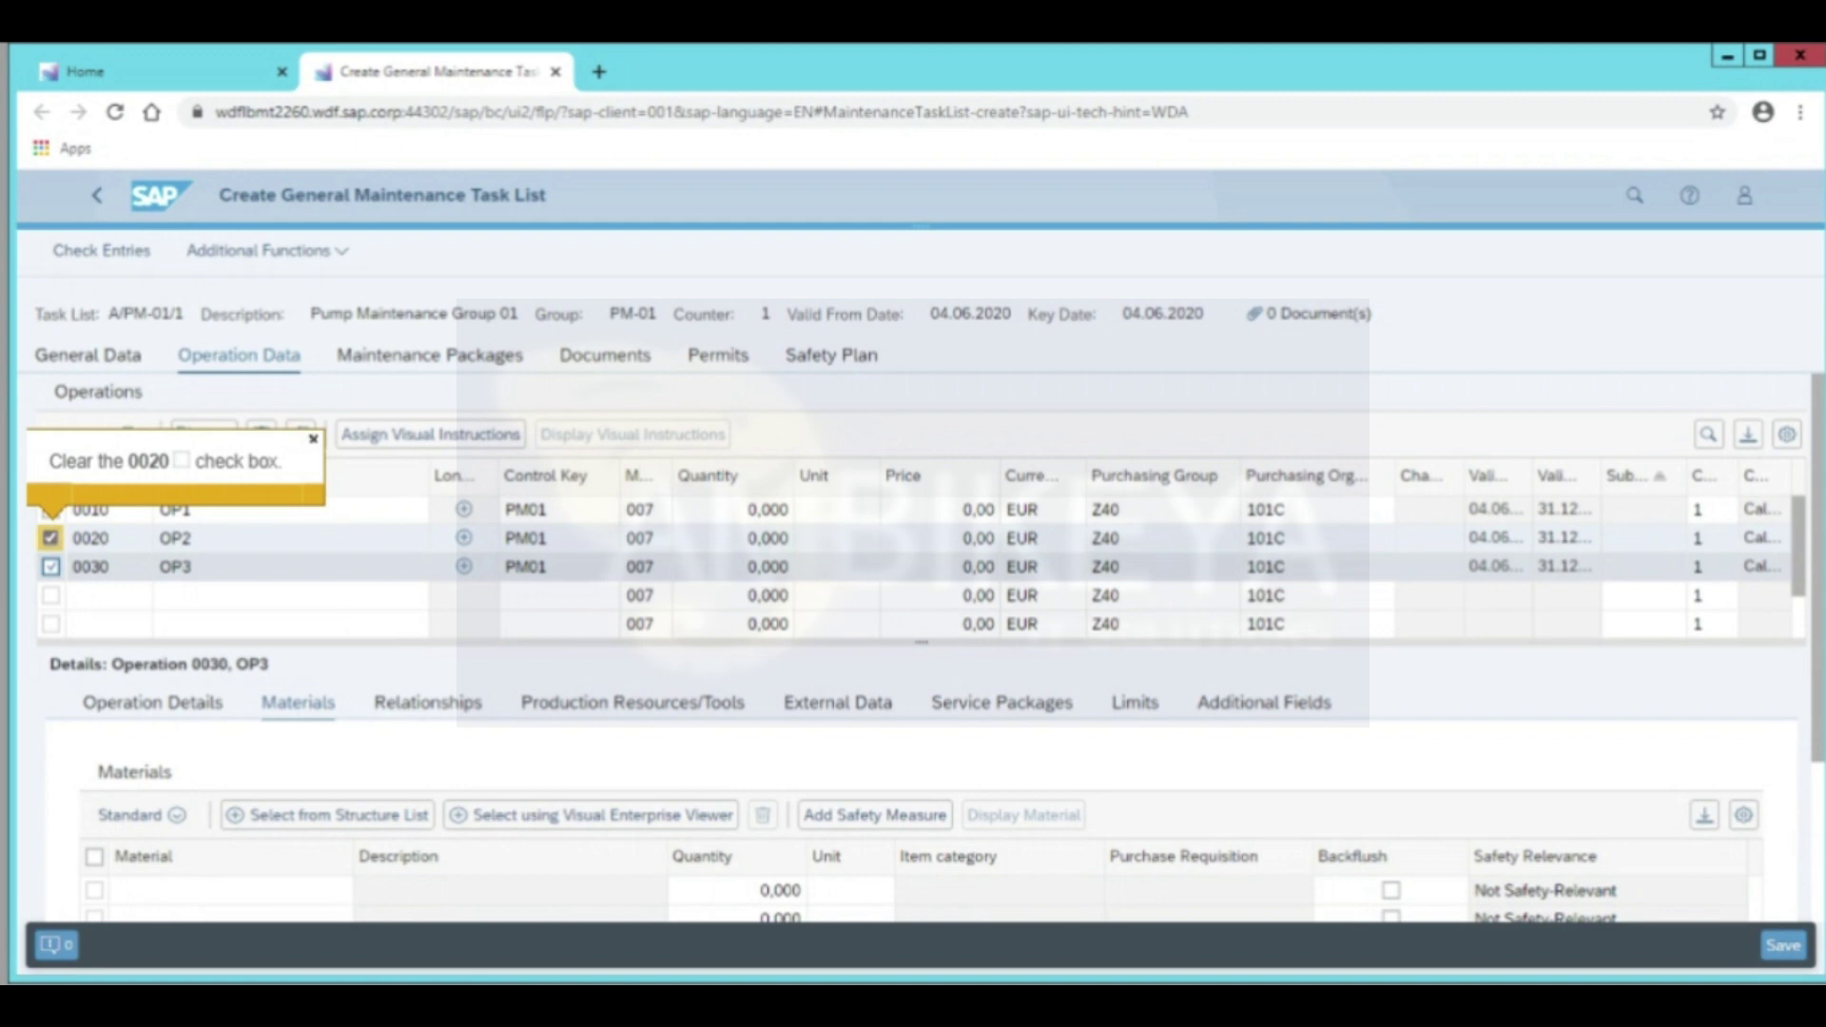
left_click(50, 538)
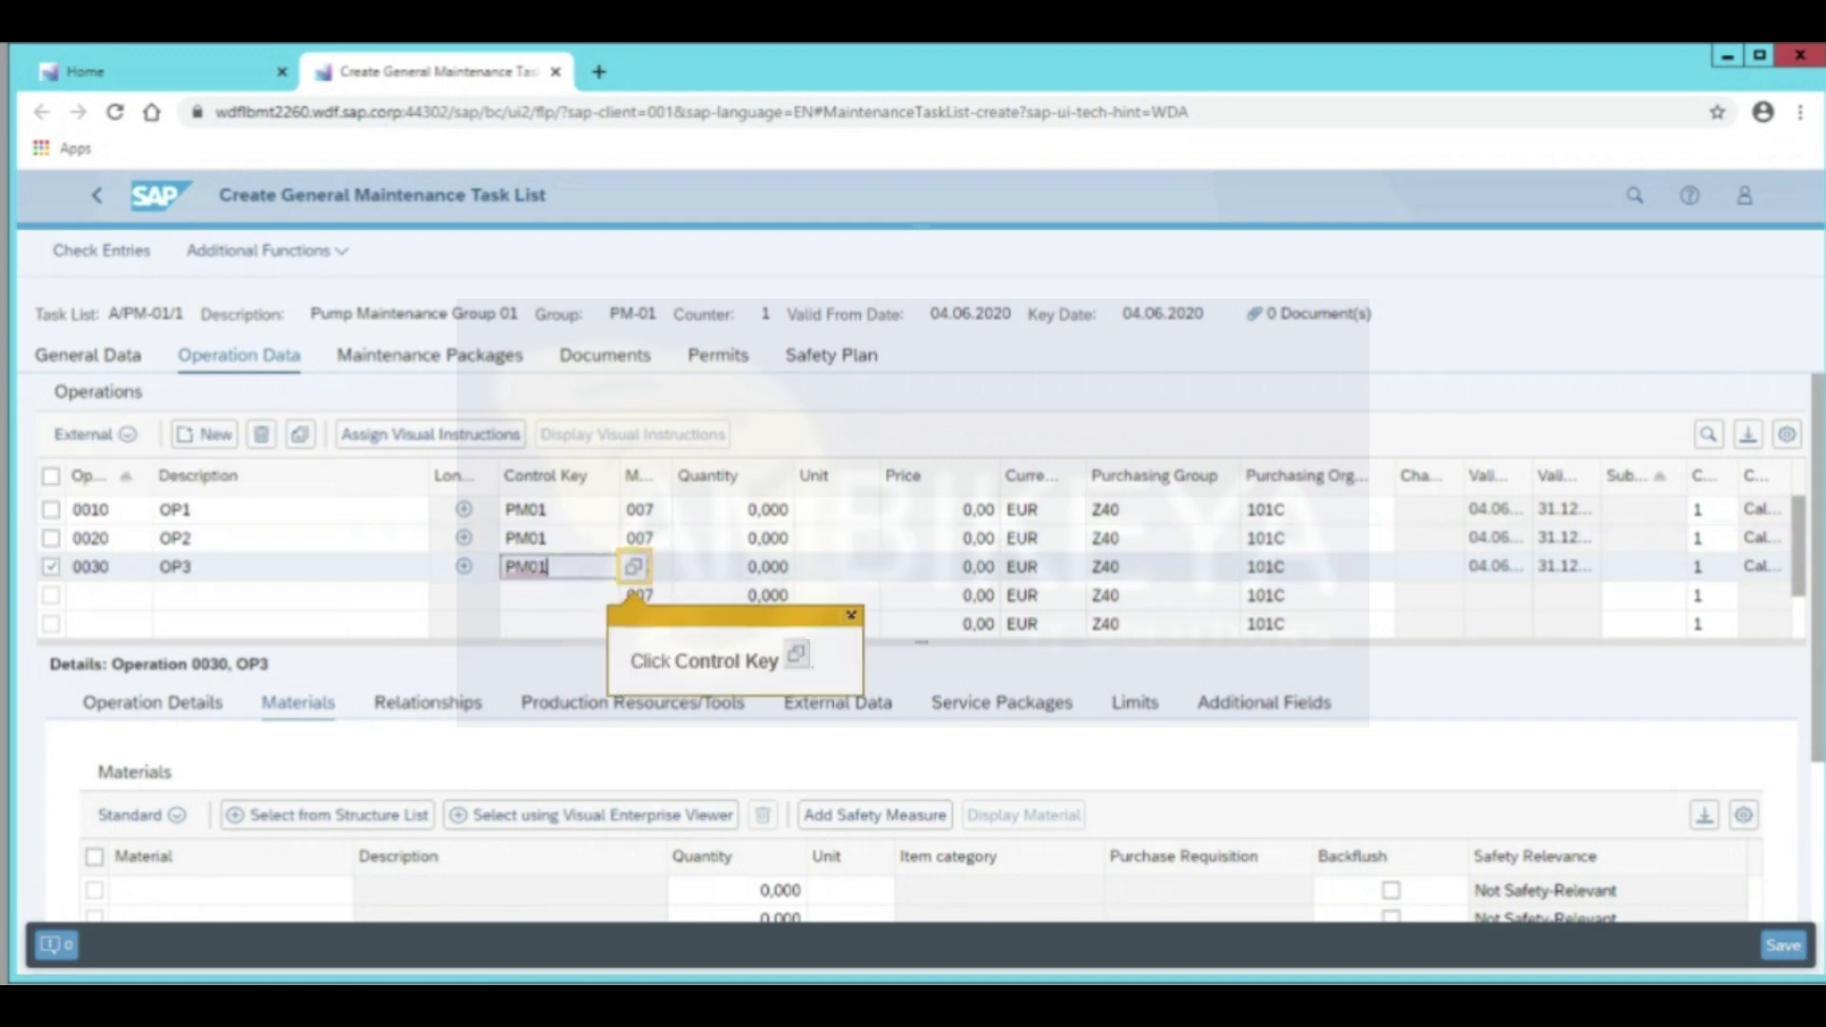
left_click(634, 567)
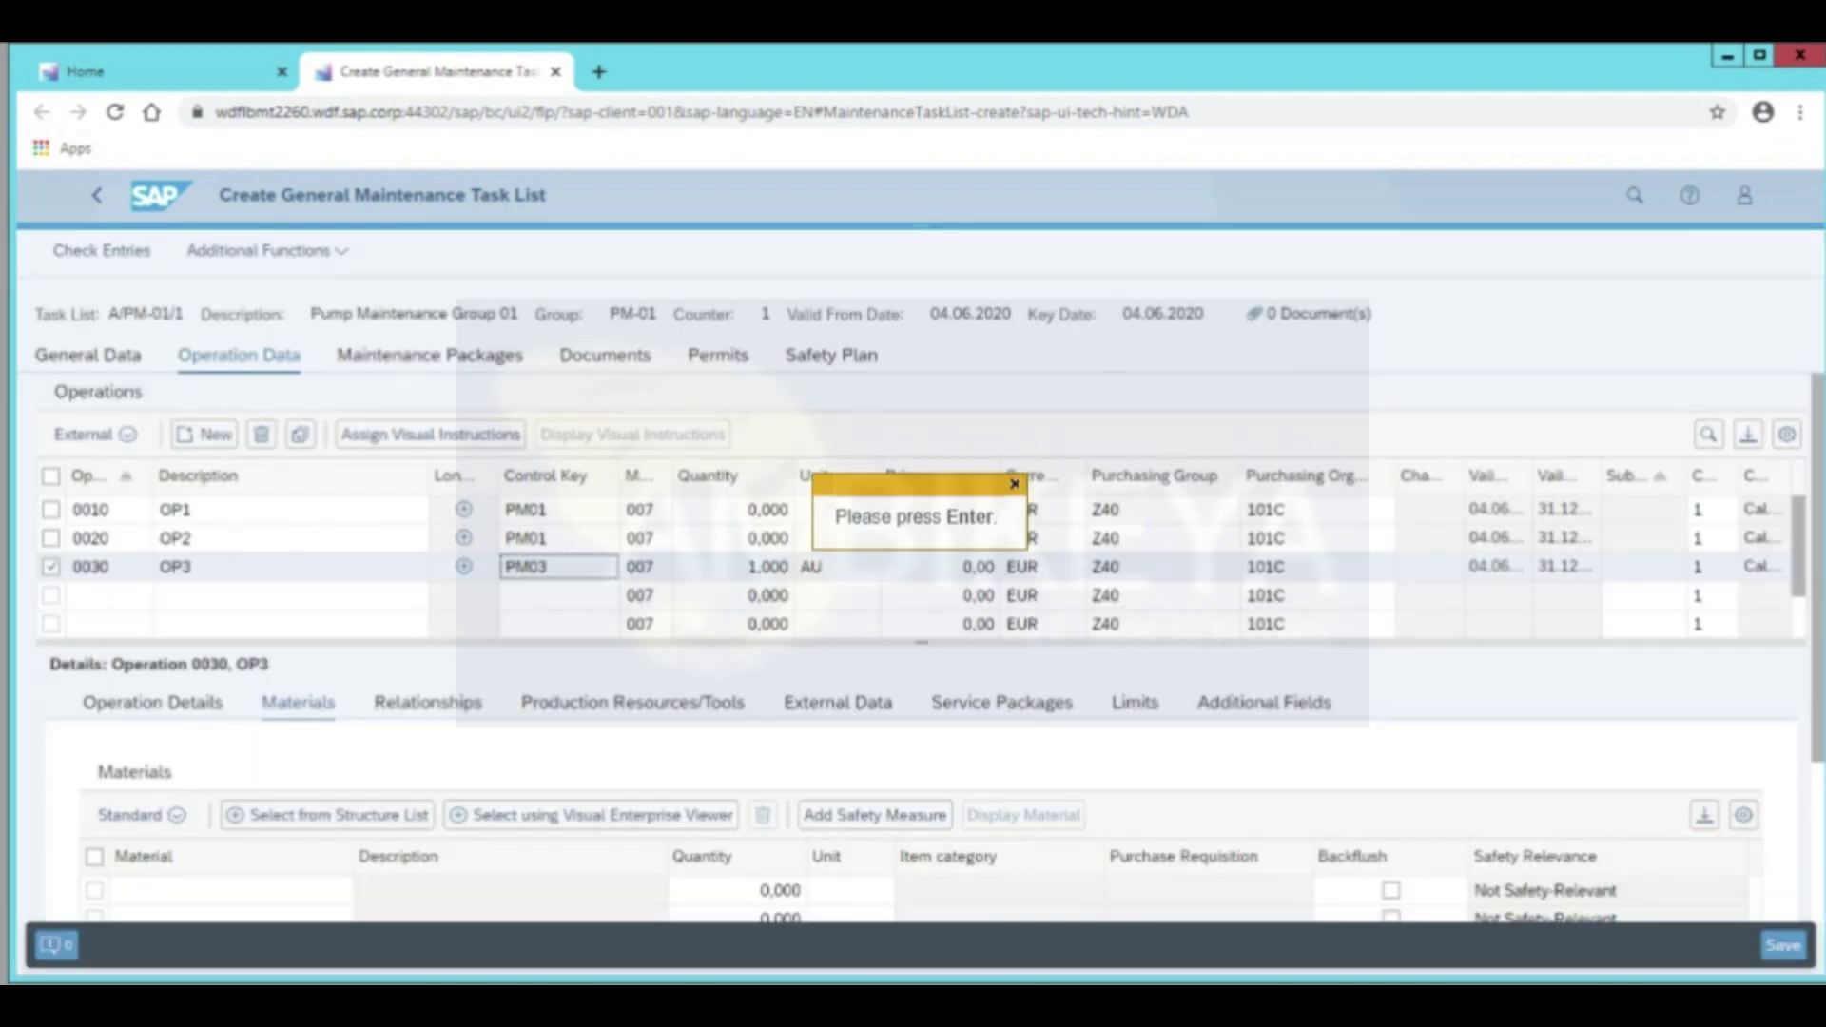
key("Return")
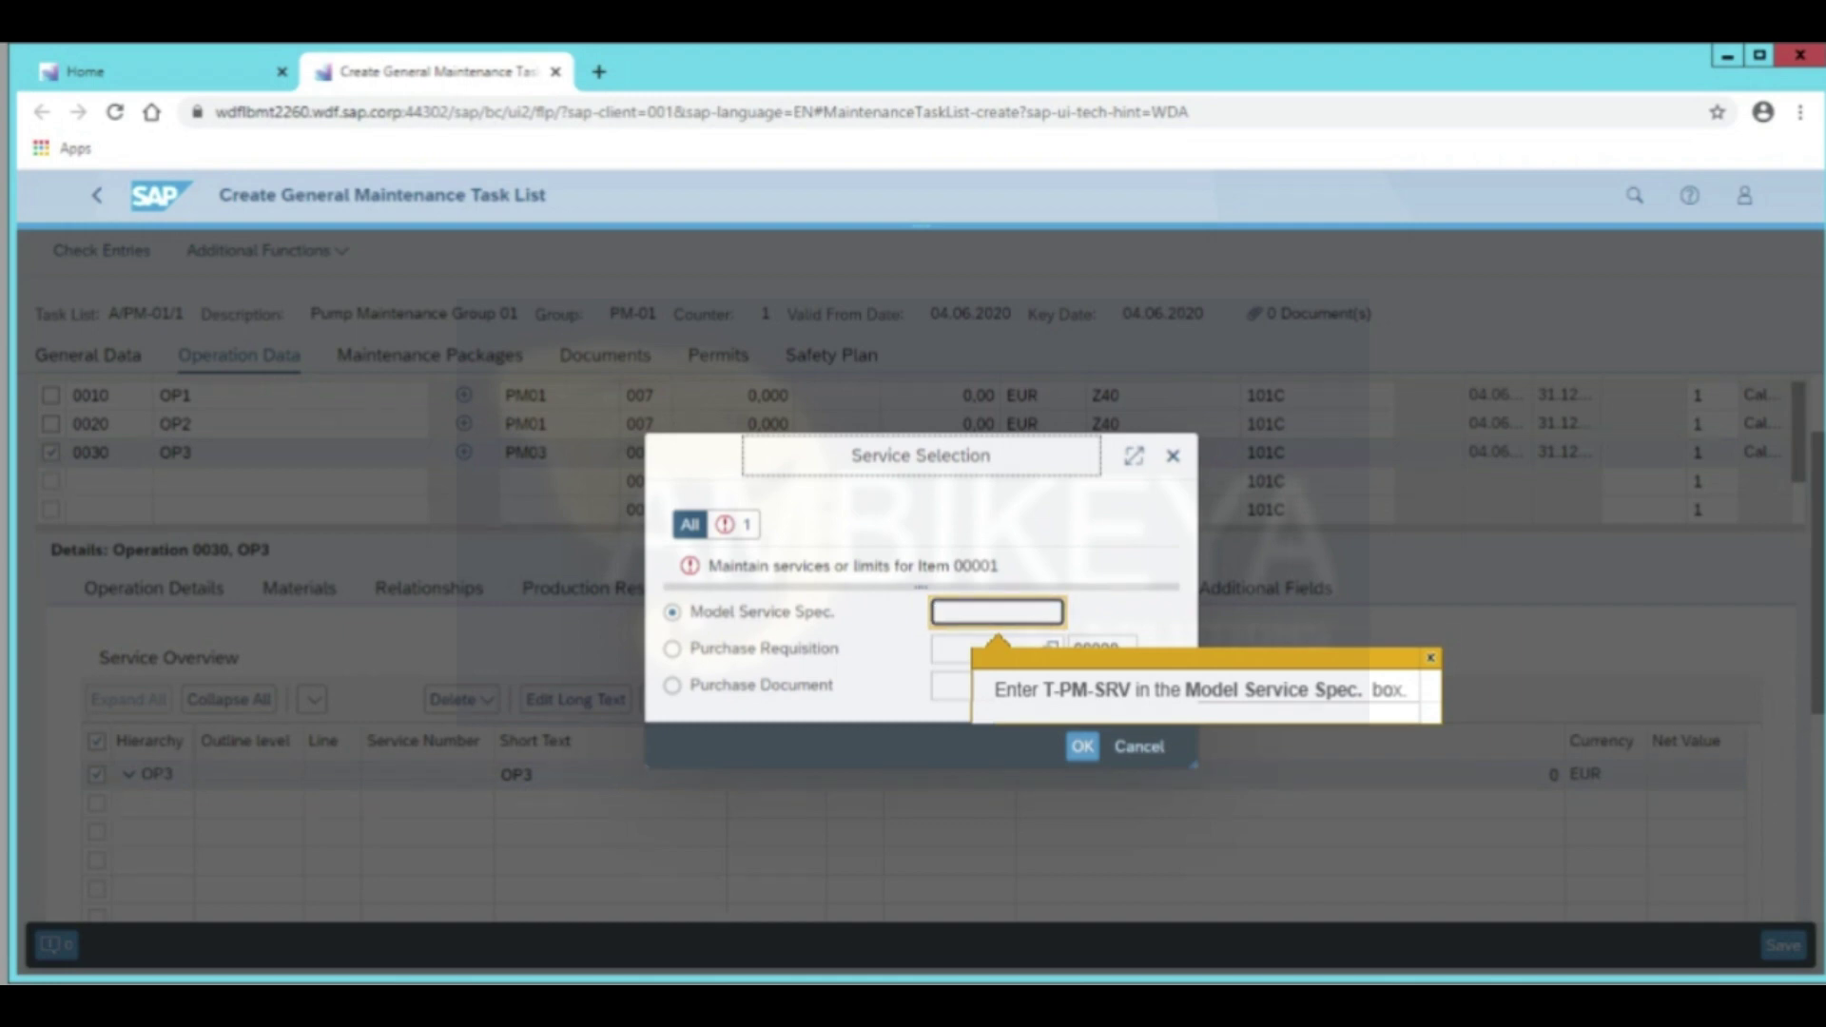
From model spec T-PM-SRV, add Monthly Inspection service T-PMSRV1000 under Services for Pumps to OP3
type("T-PM-SRV")
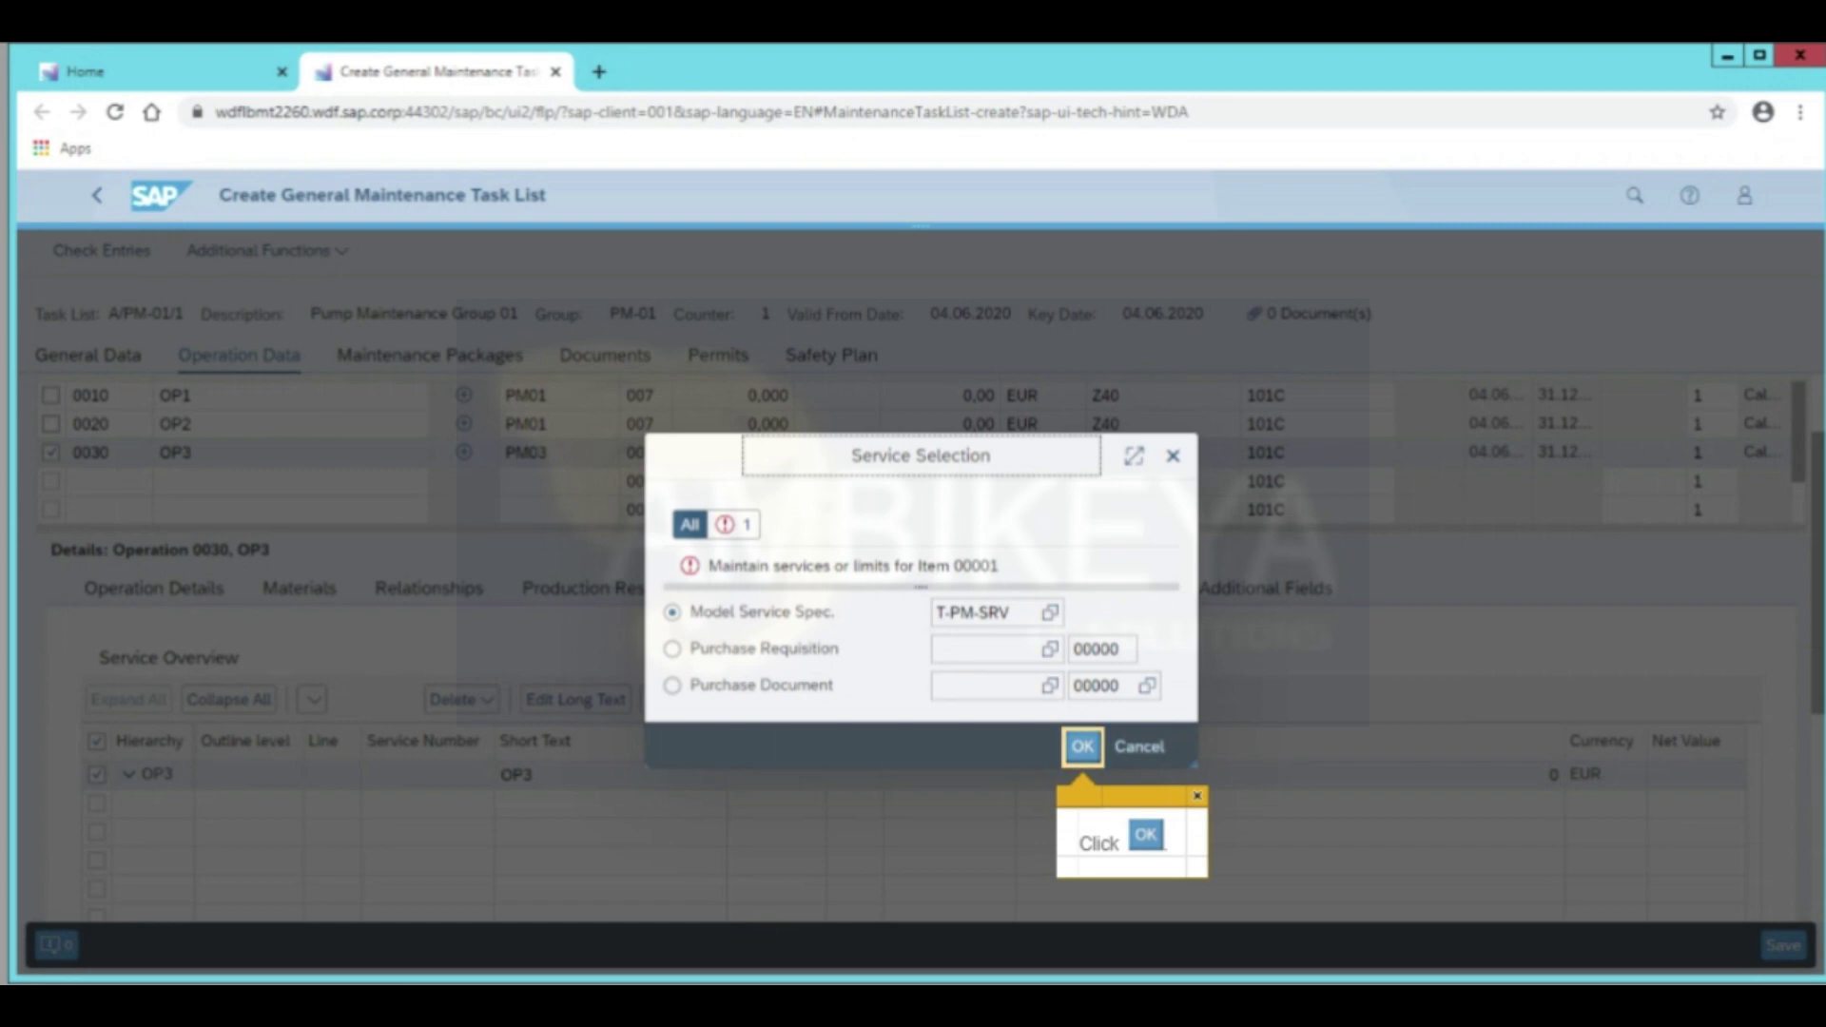
key("Return")
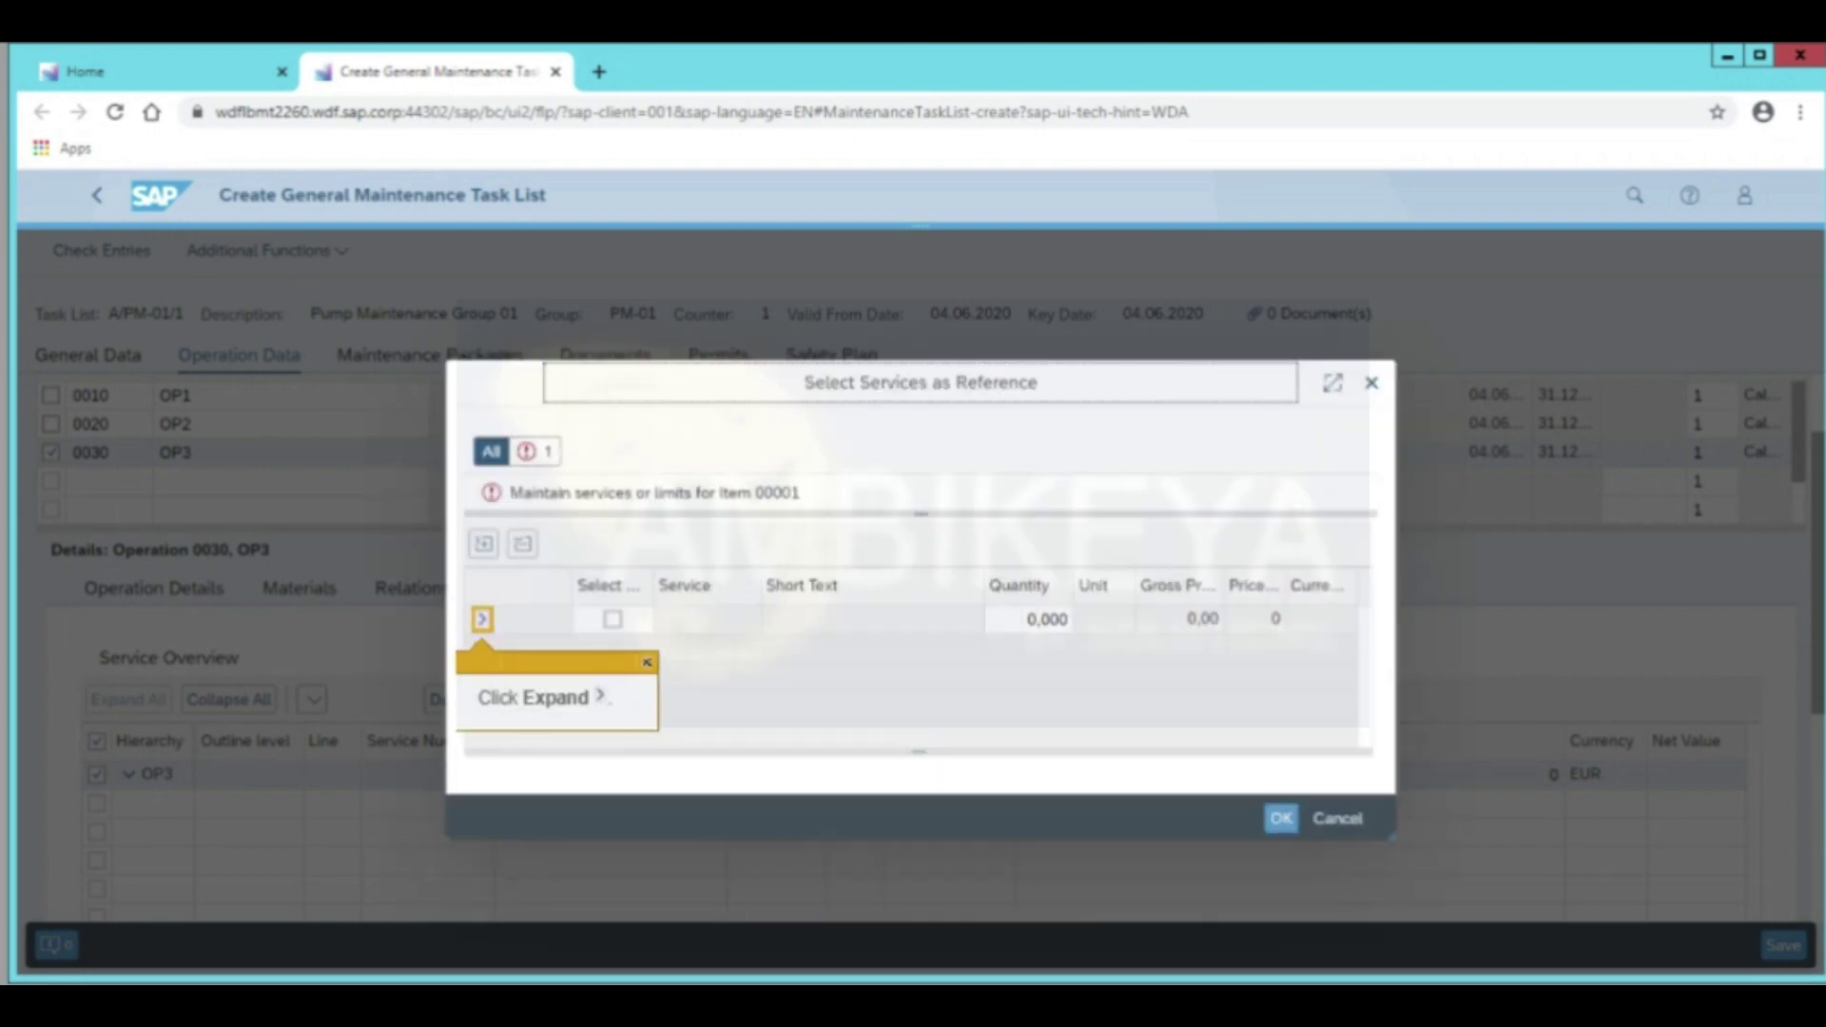
key("Return")
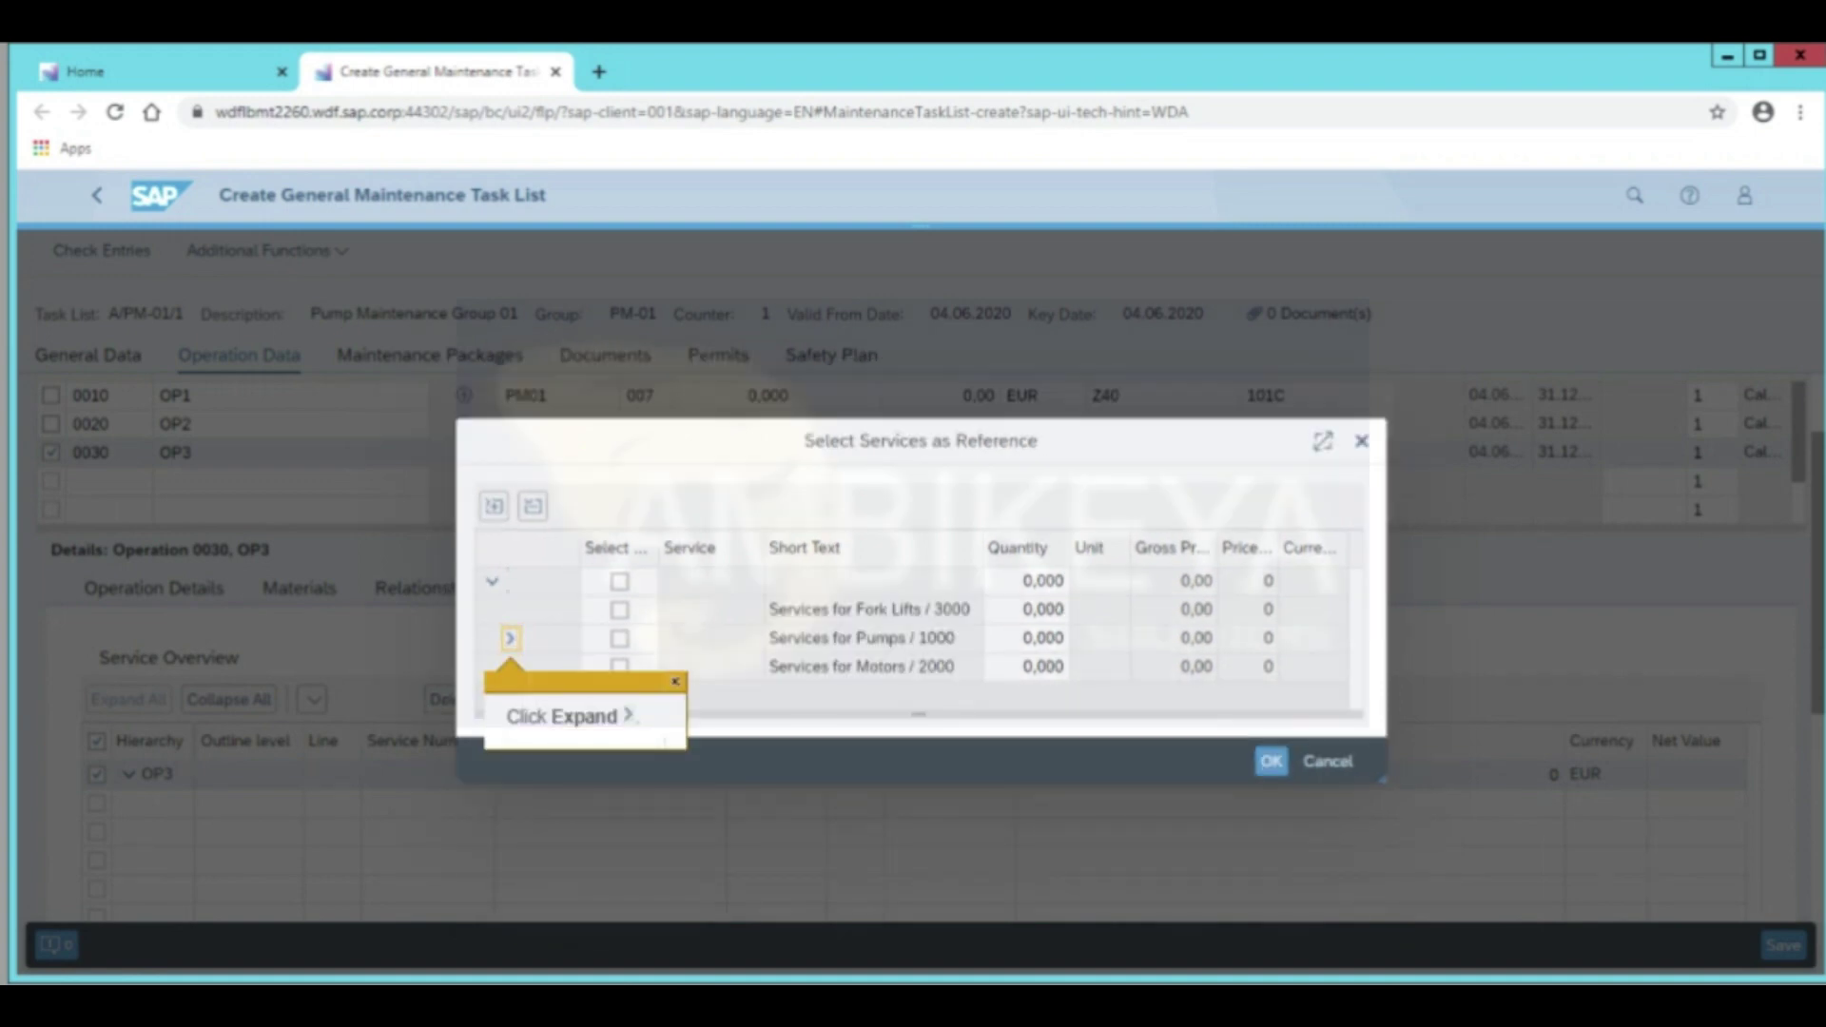
left_click(511, 638)
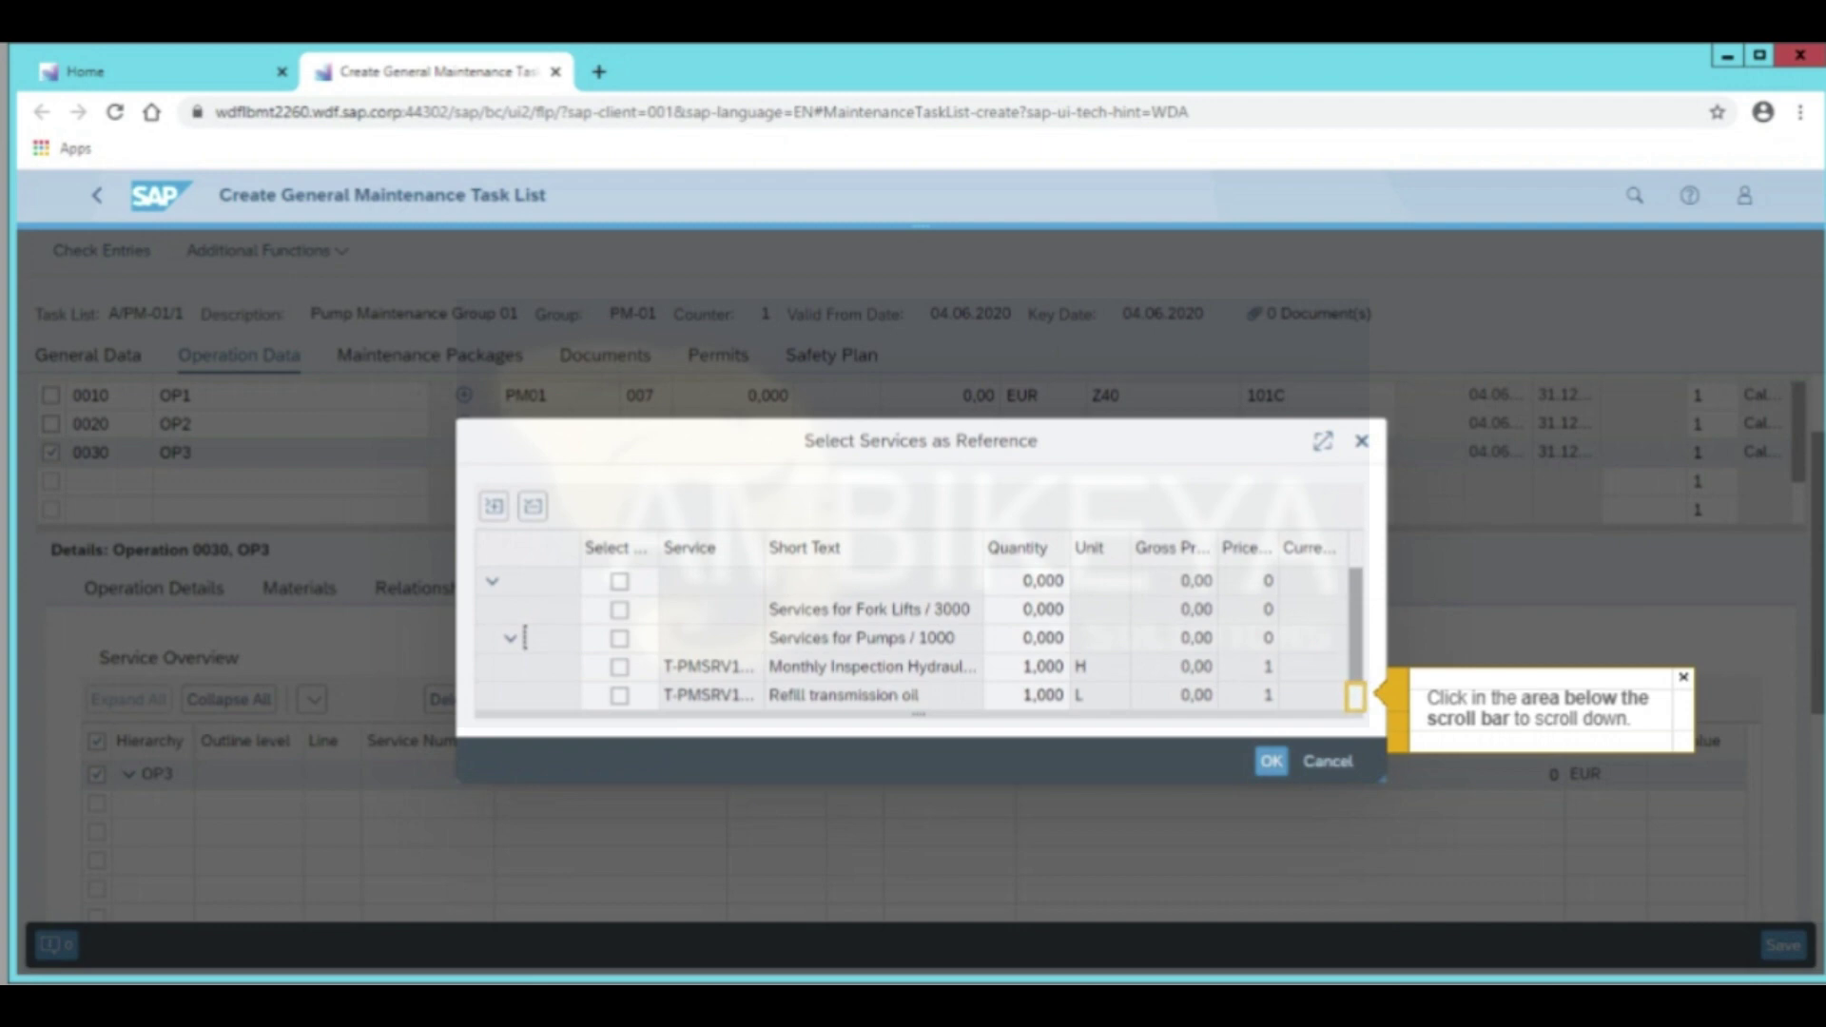
key("Return")
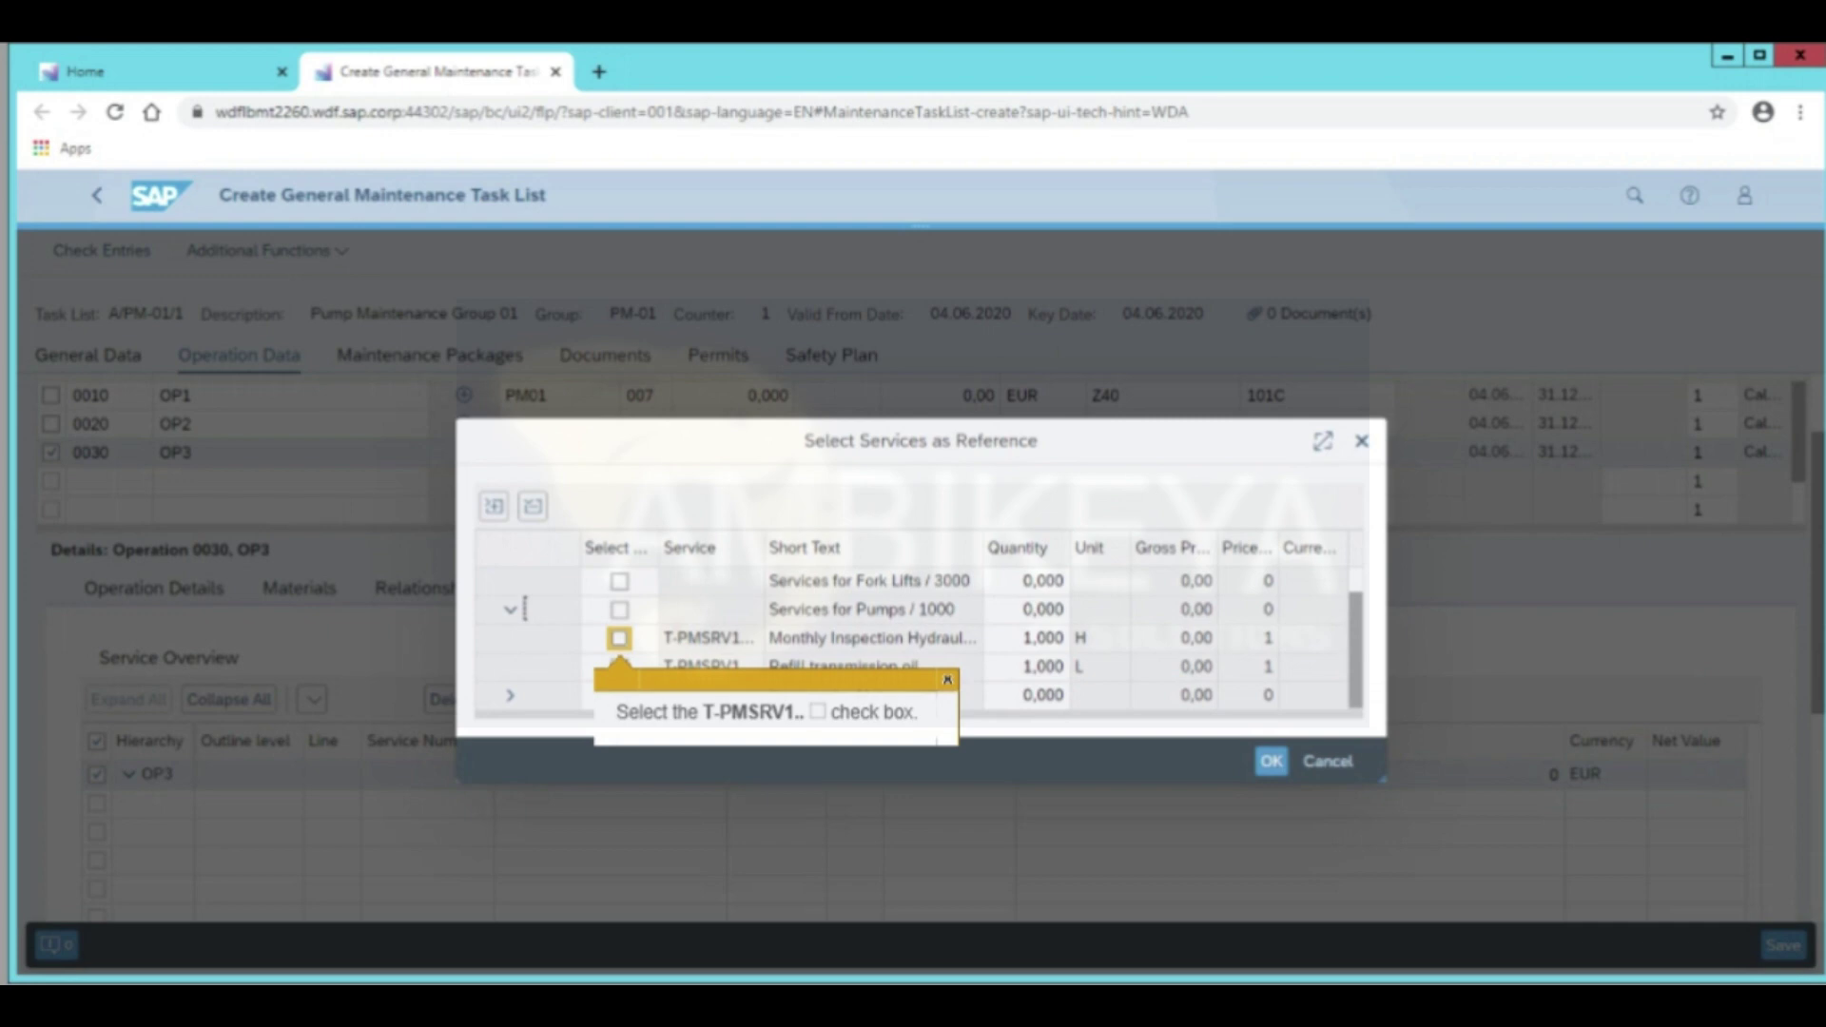
left_click(620, 639)
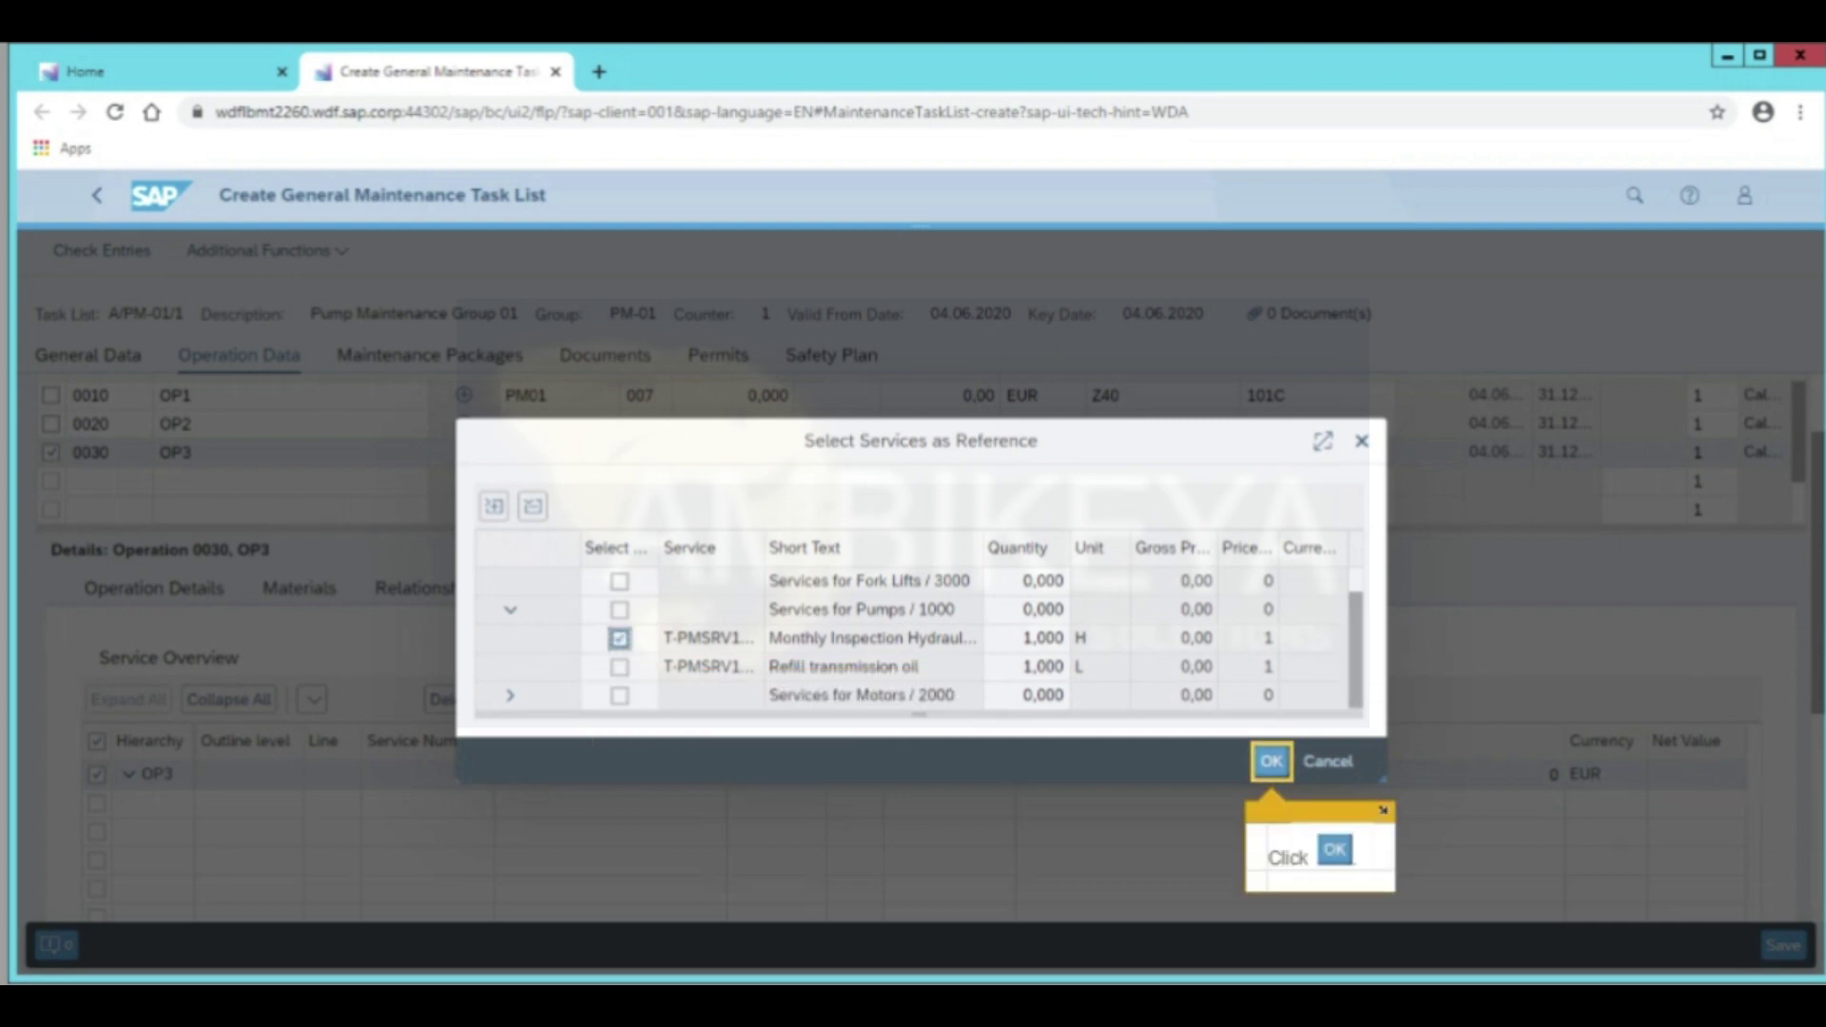
key("Return")
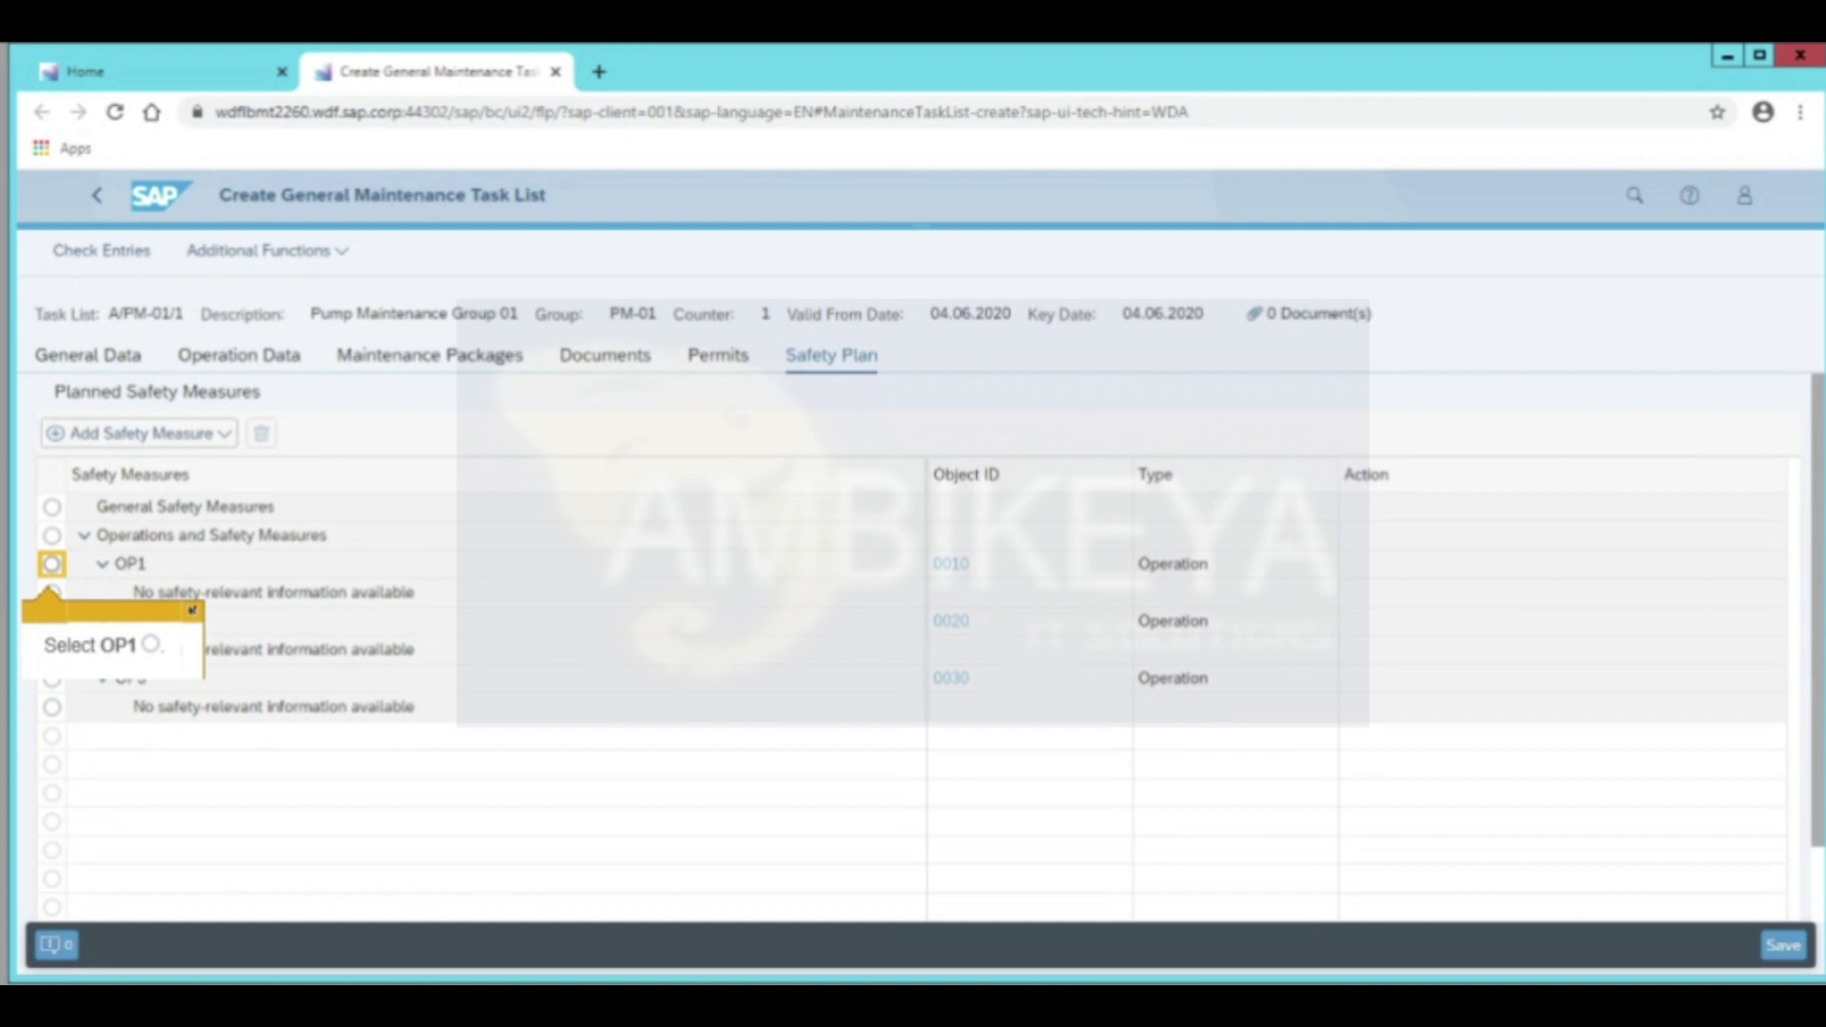
Add Safety Shoes material as a safety measure for OP1, then save and close the task list
left_click(51, 564)
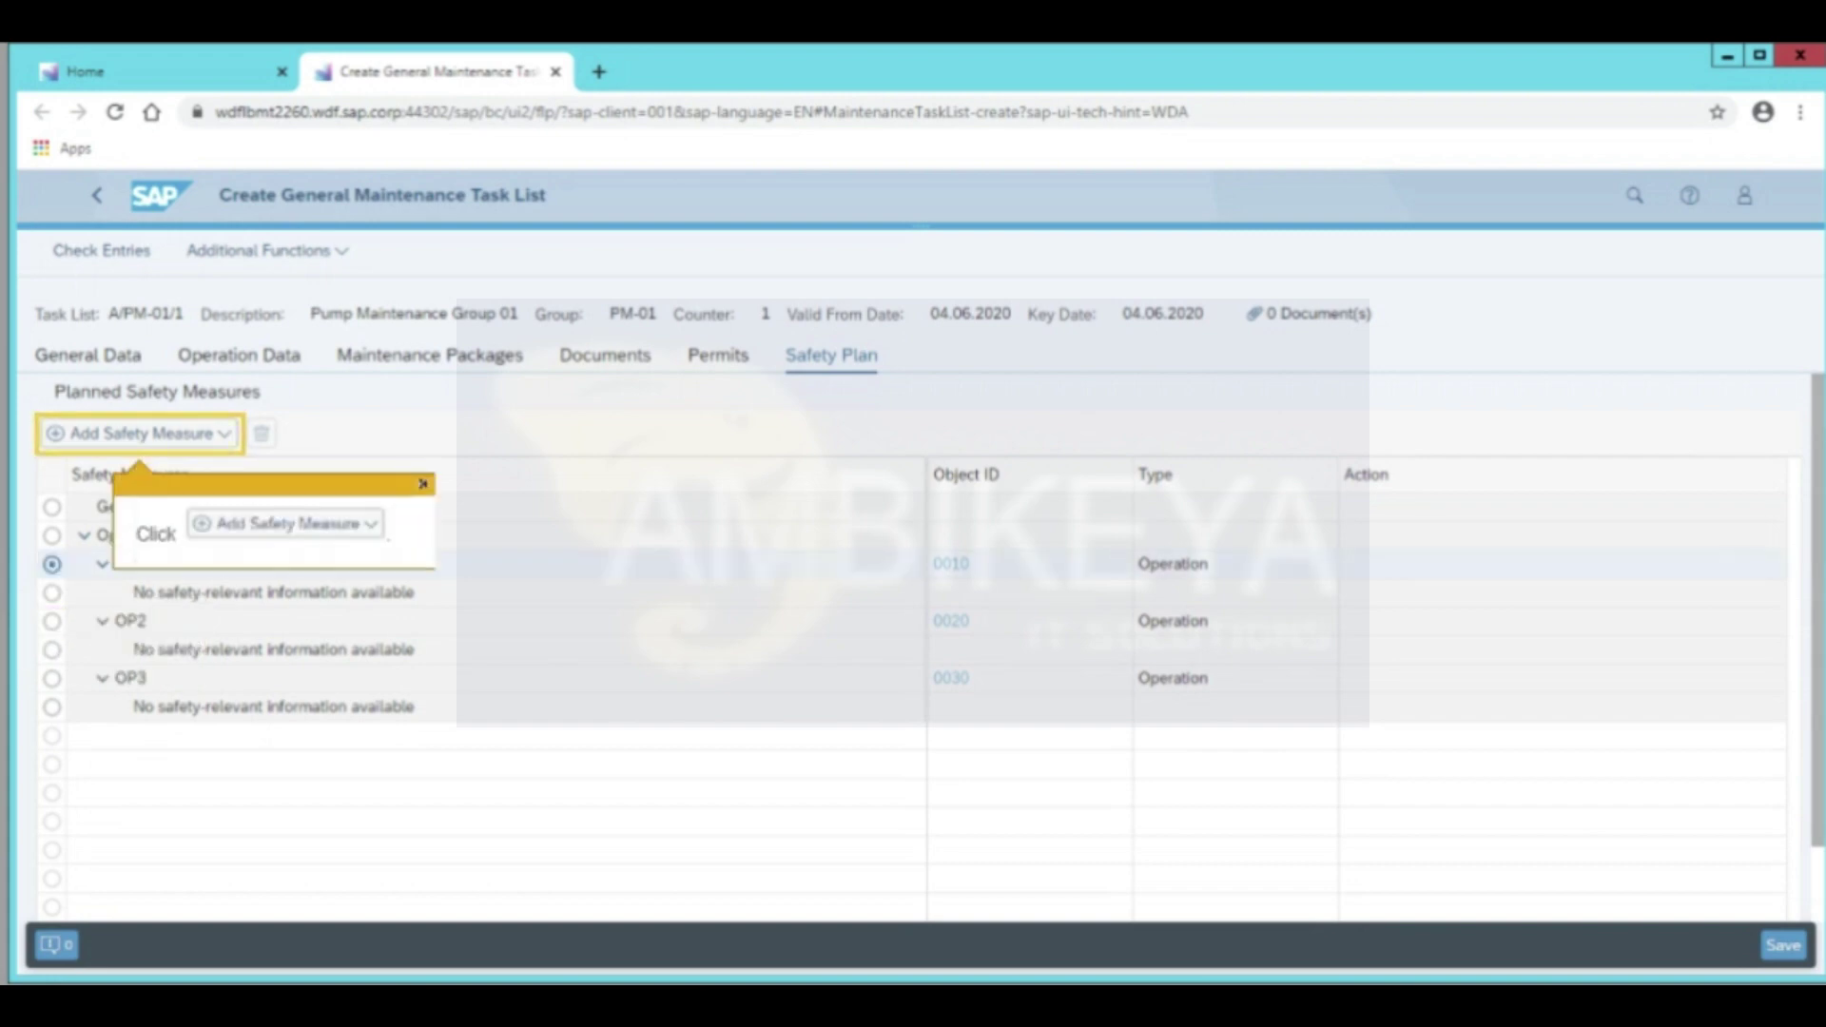
left_click(138, 433)
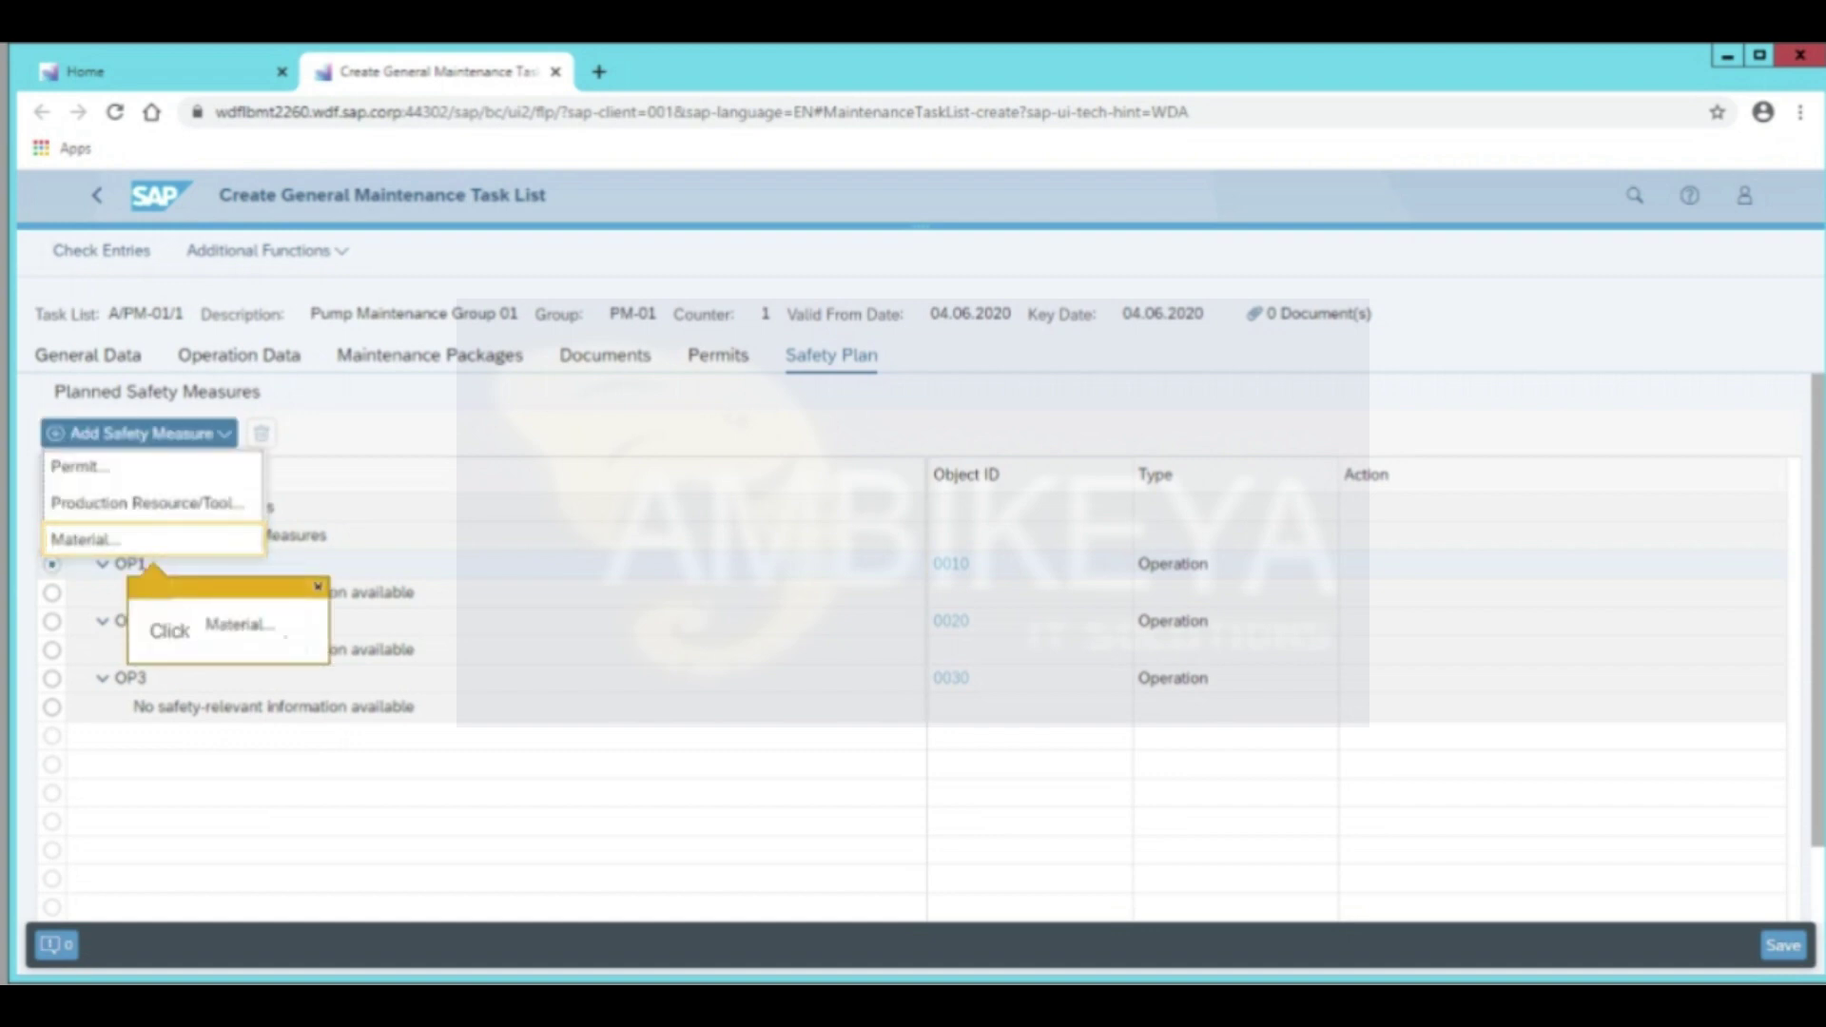
left_click(86, 539)
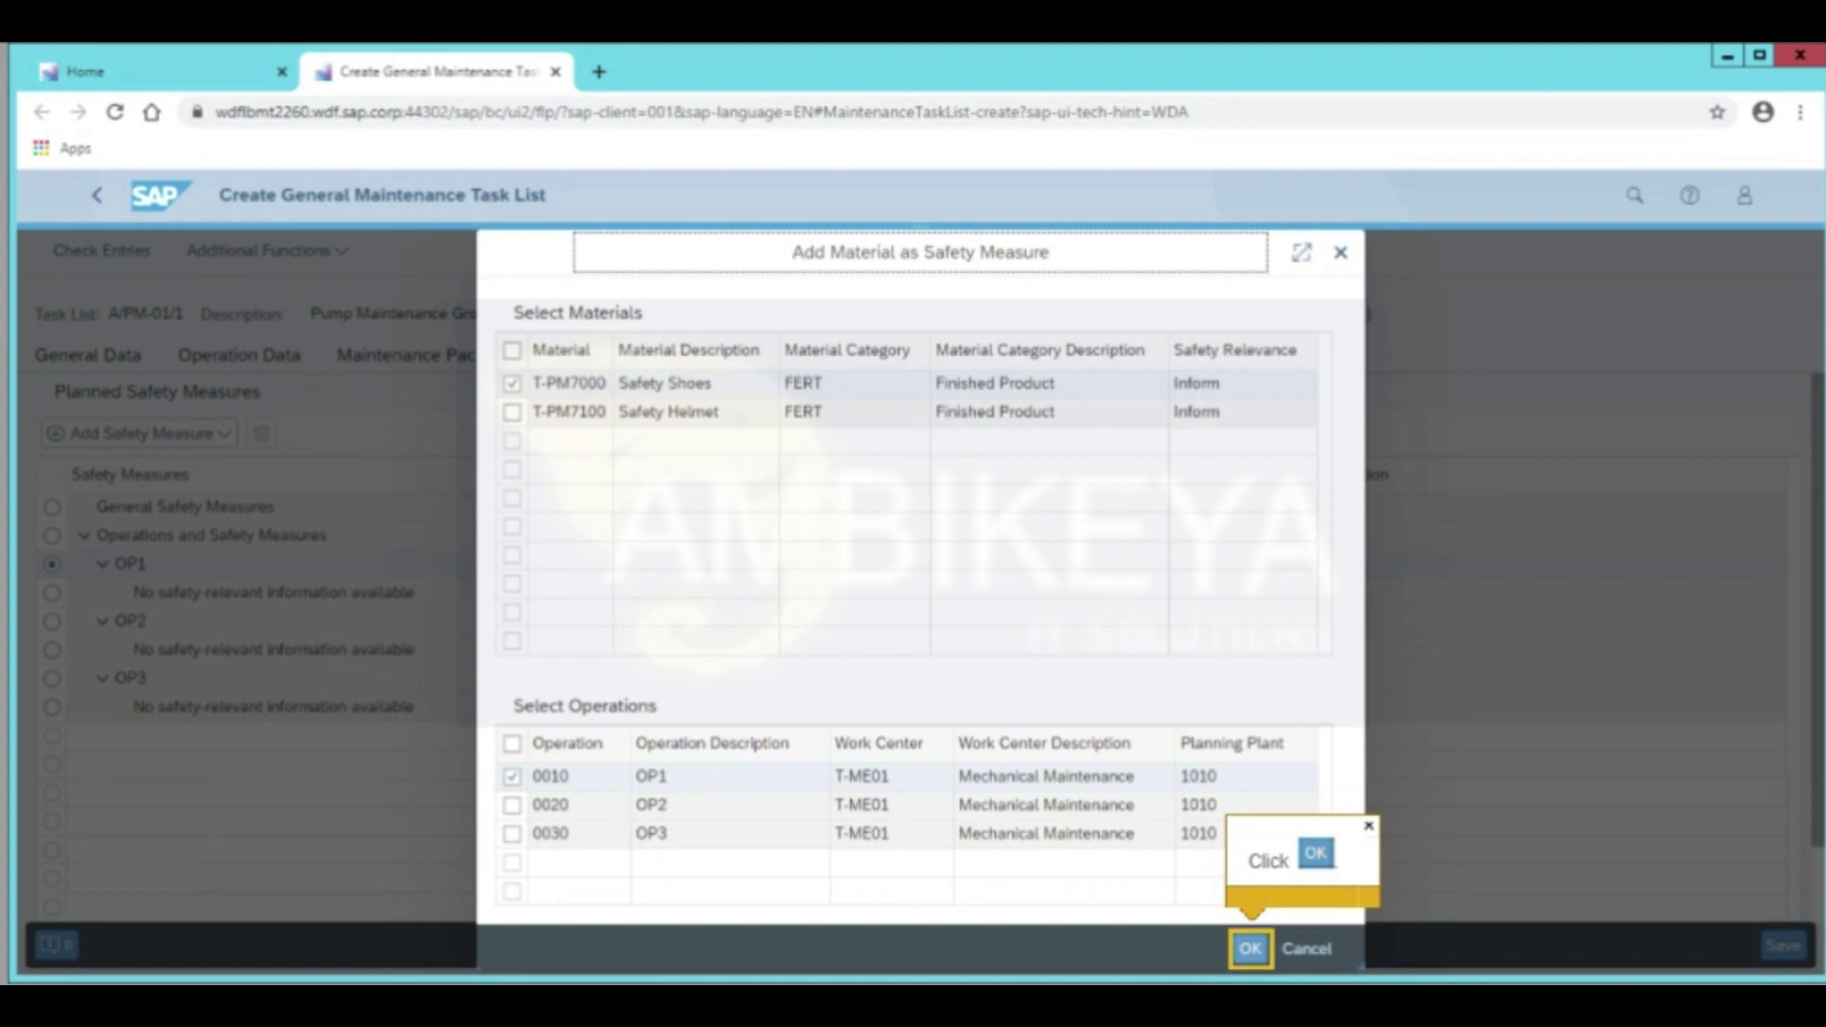
left_click(1251, 948)
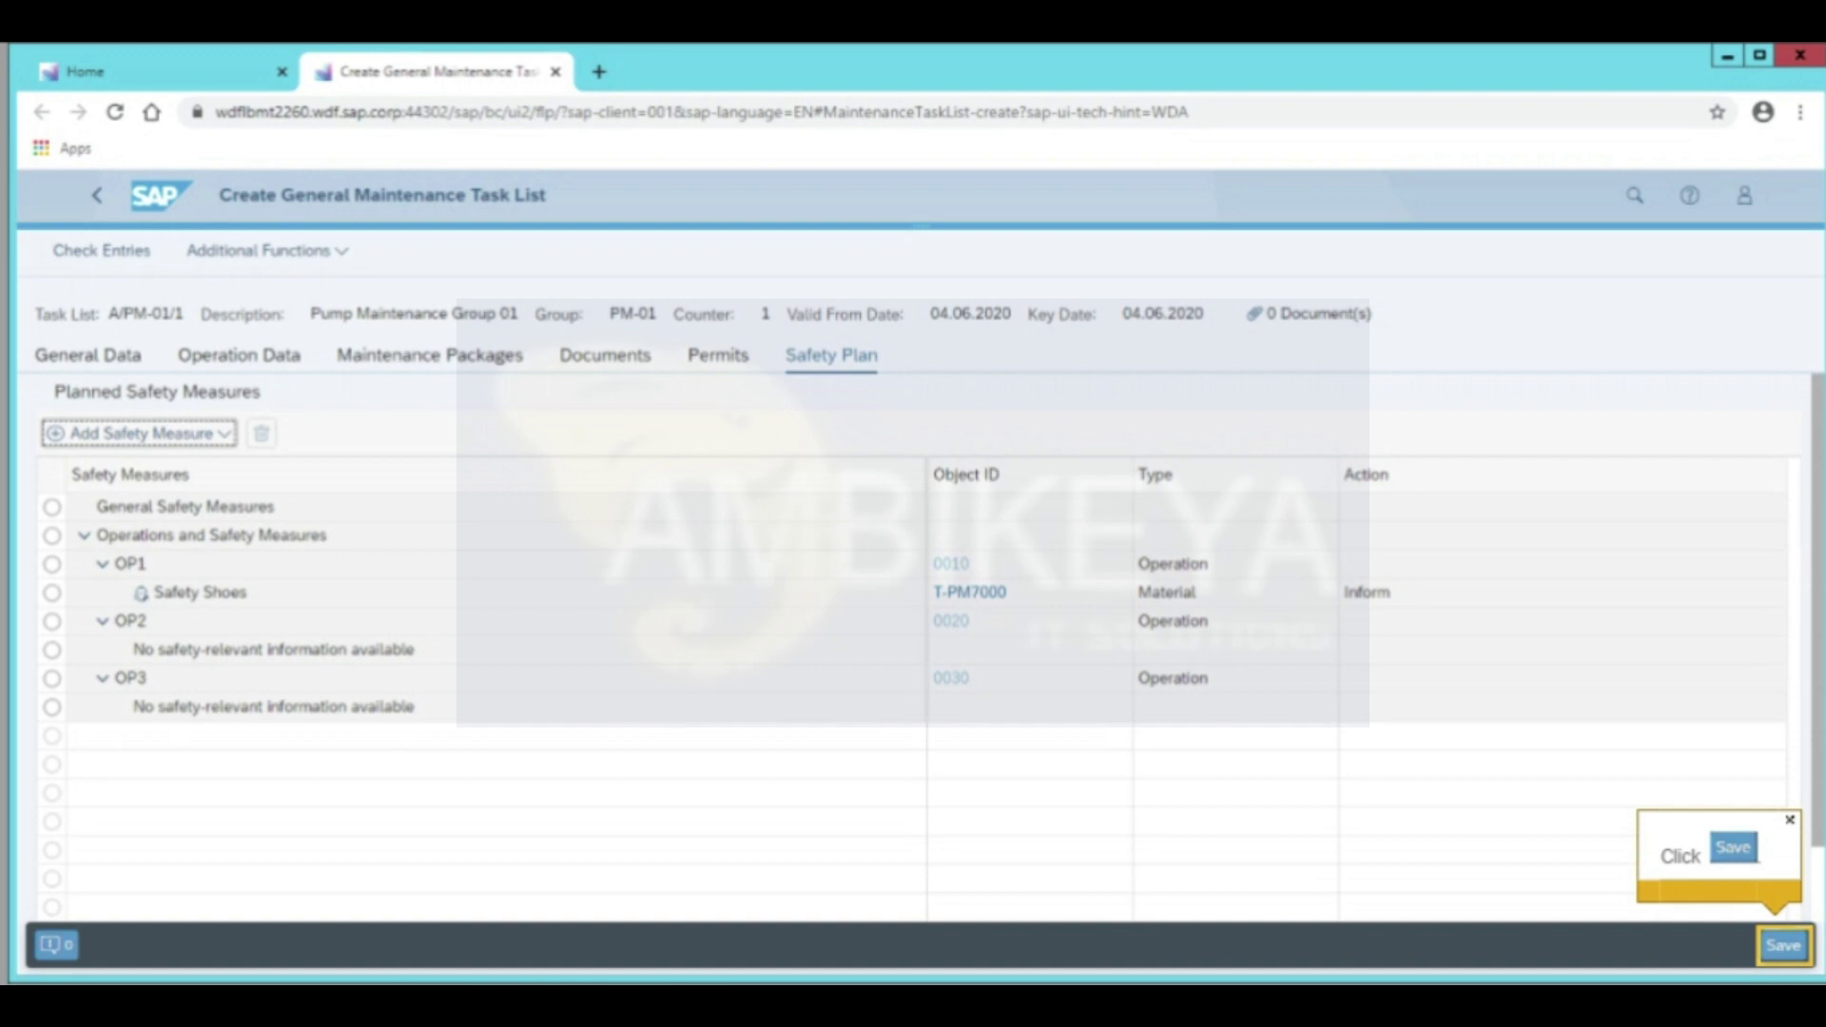
left_click(1784, 945)
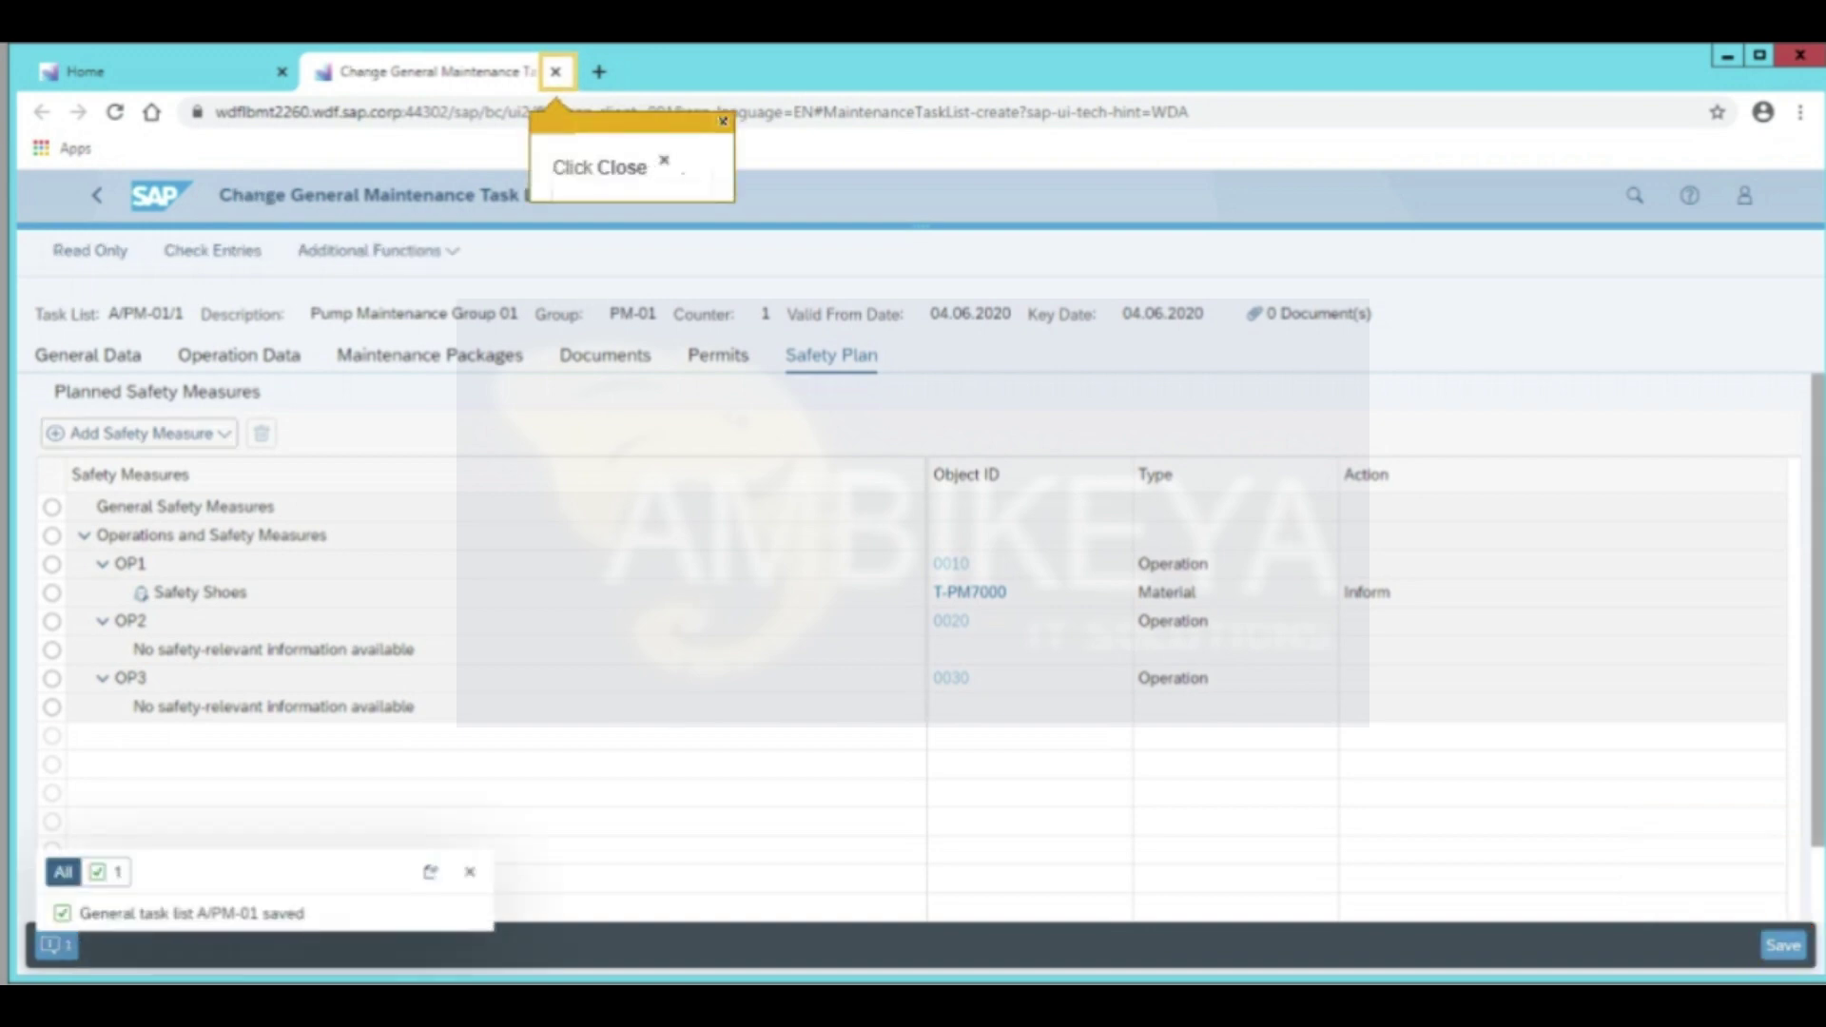
left_click(556, 72)
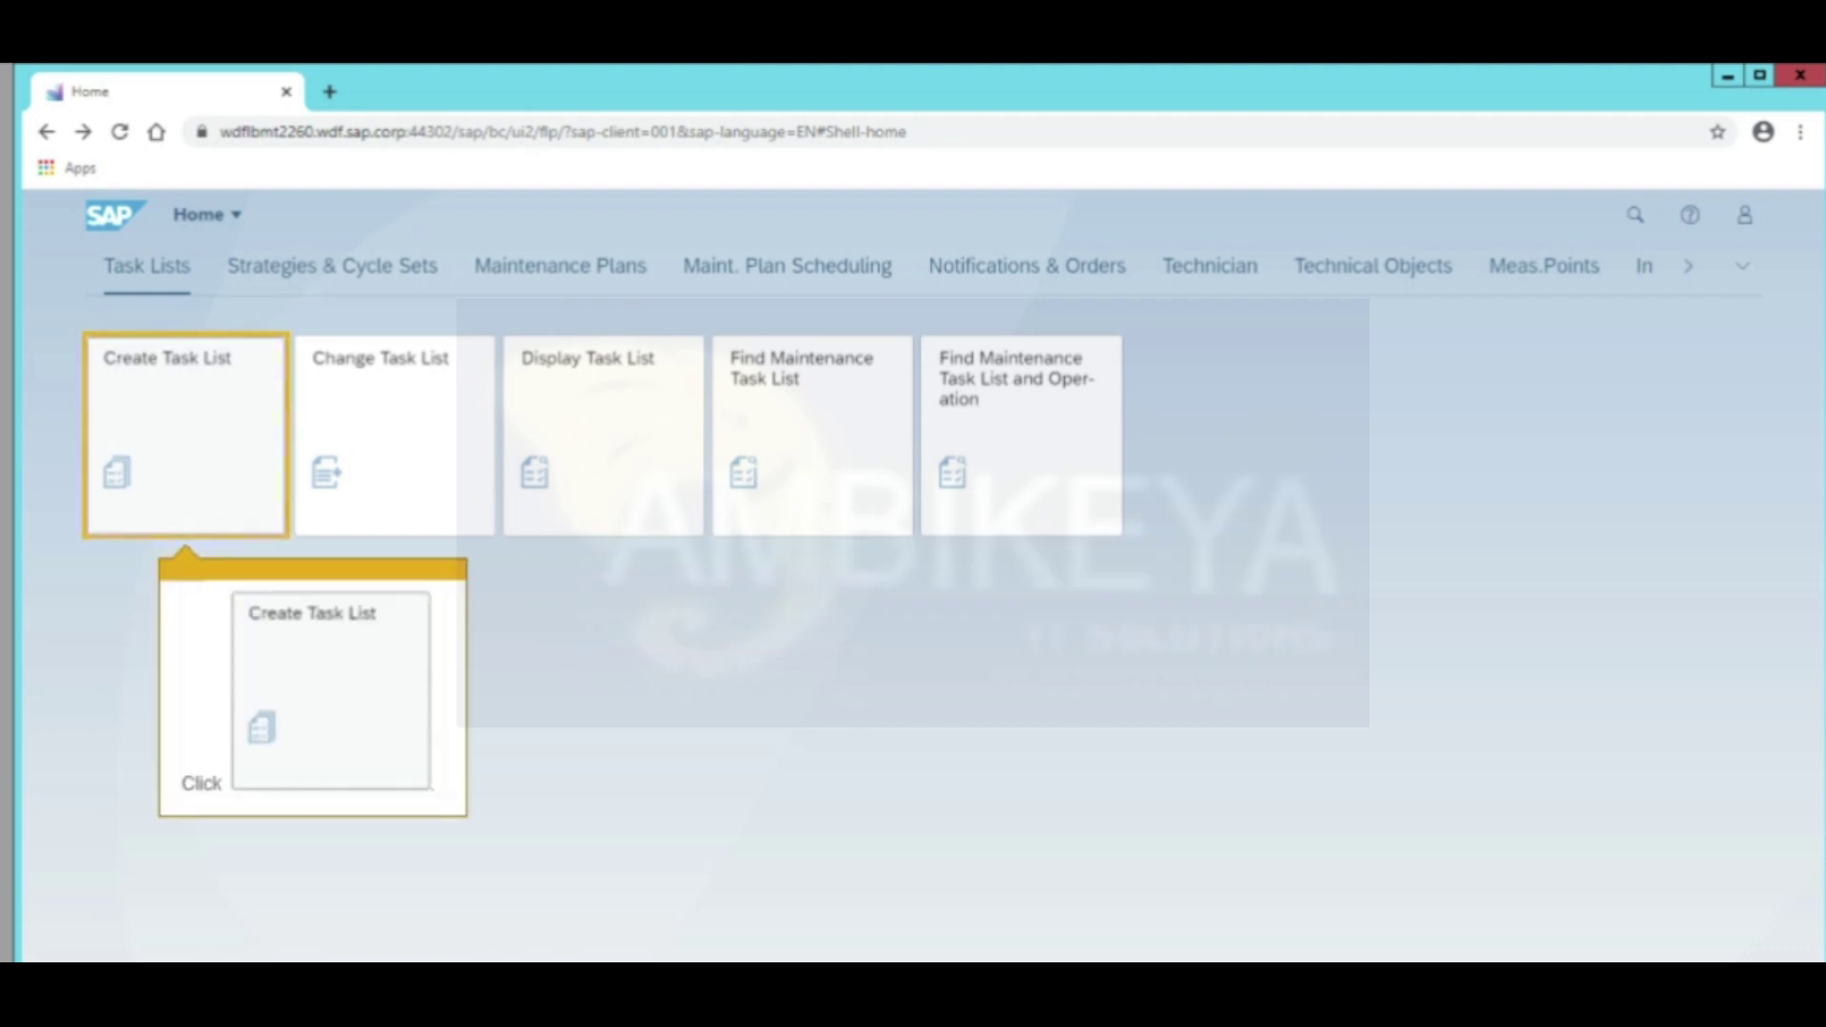
Start a new task list of type General Maintenance Task List
left_click(155, 510)
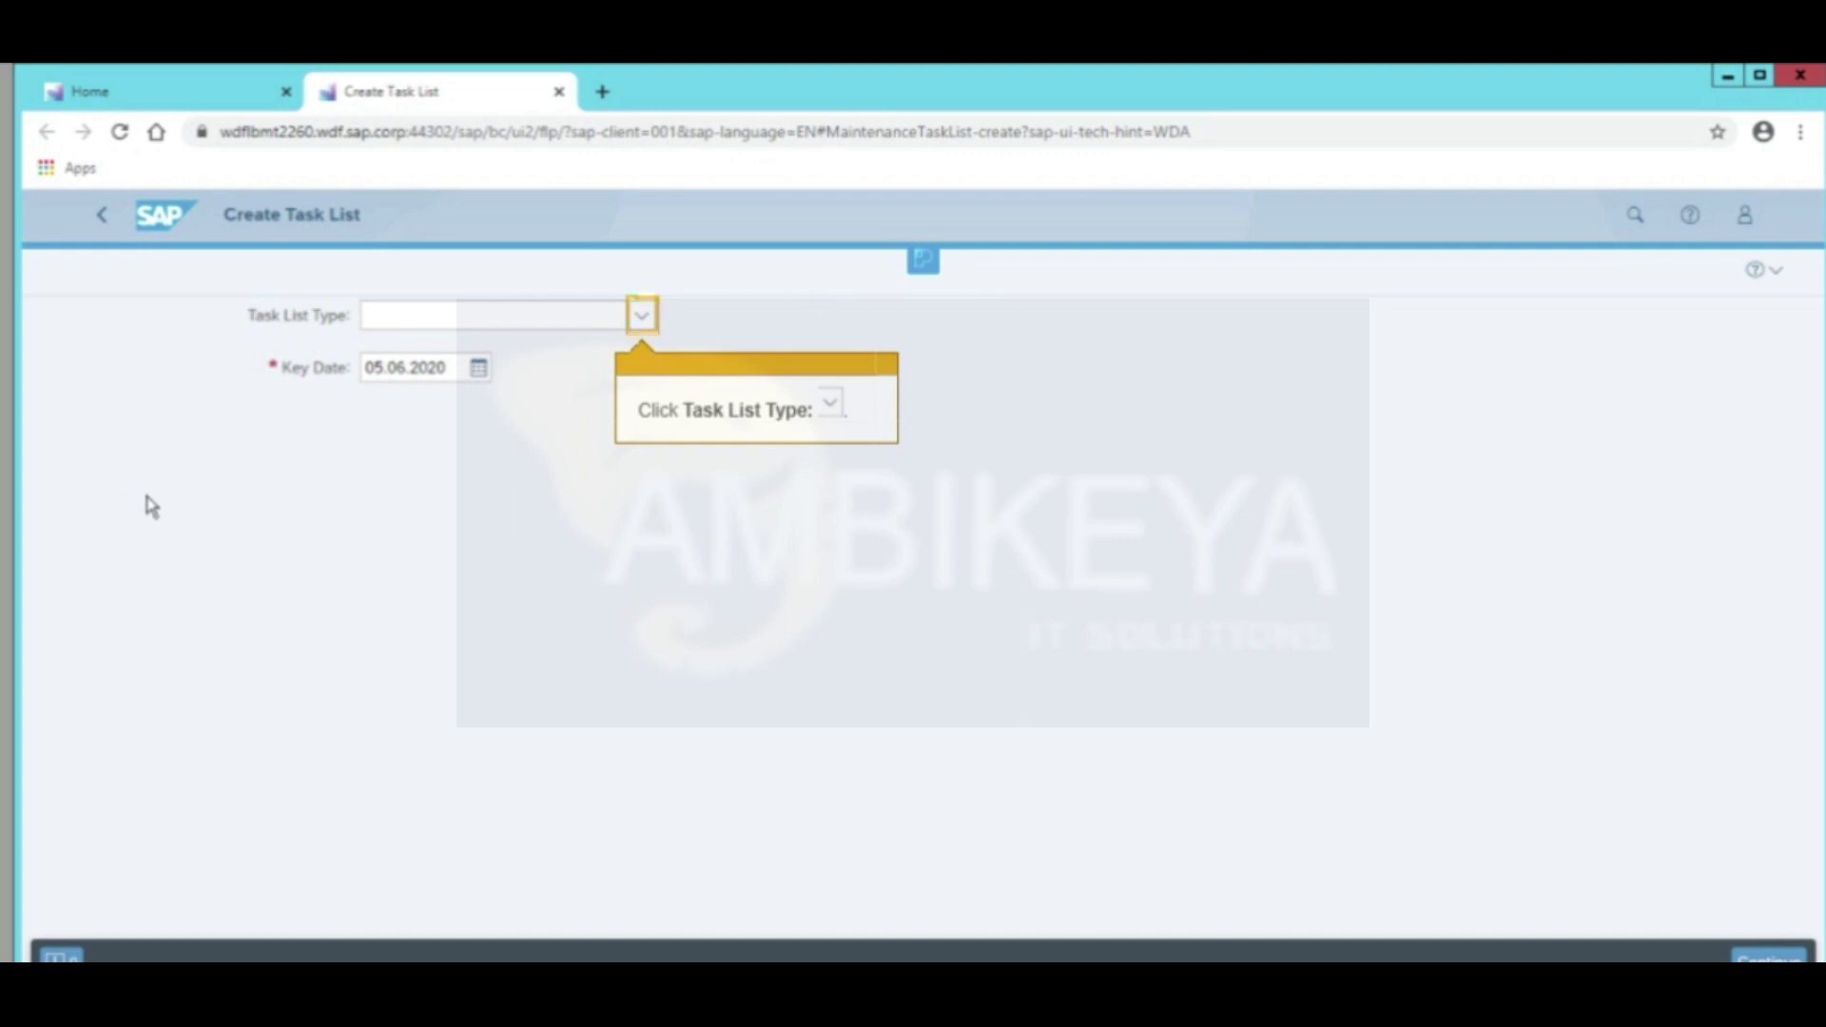
left_click(641, 318)
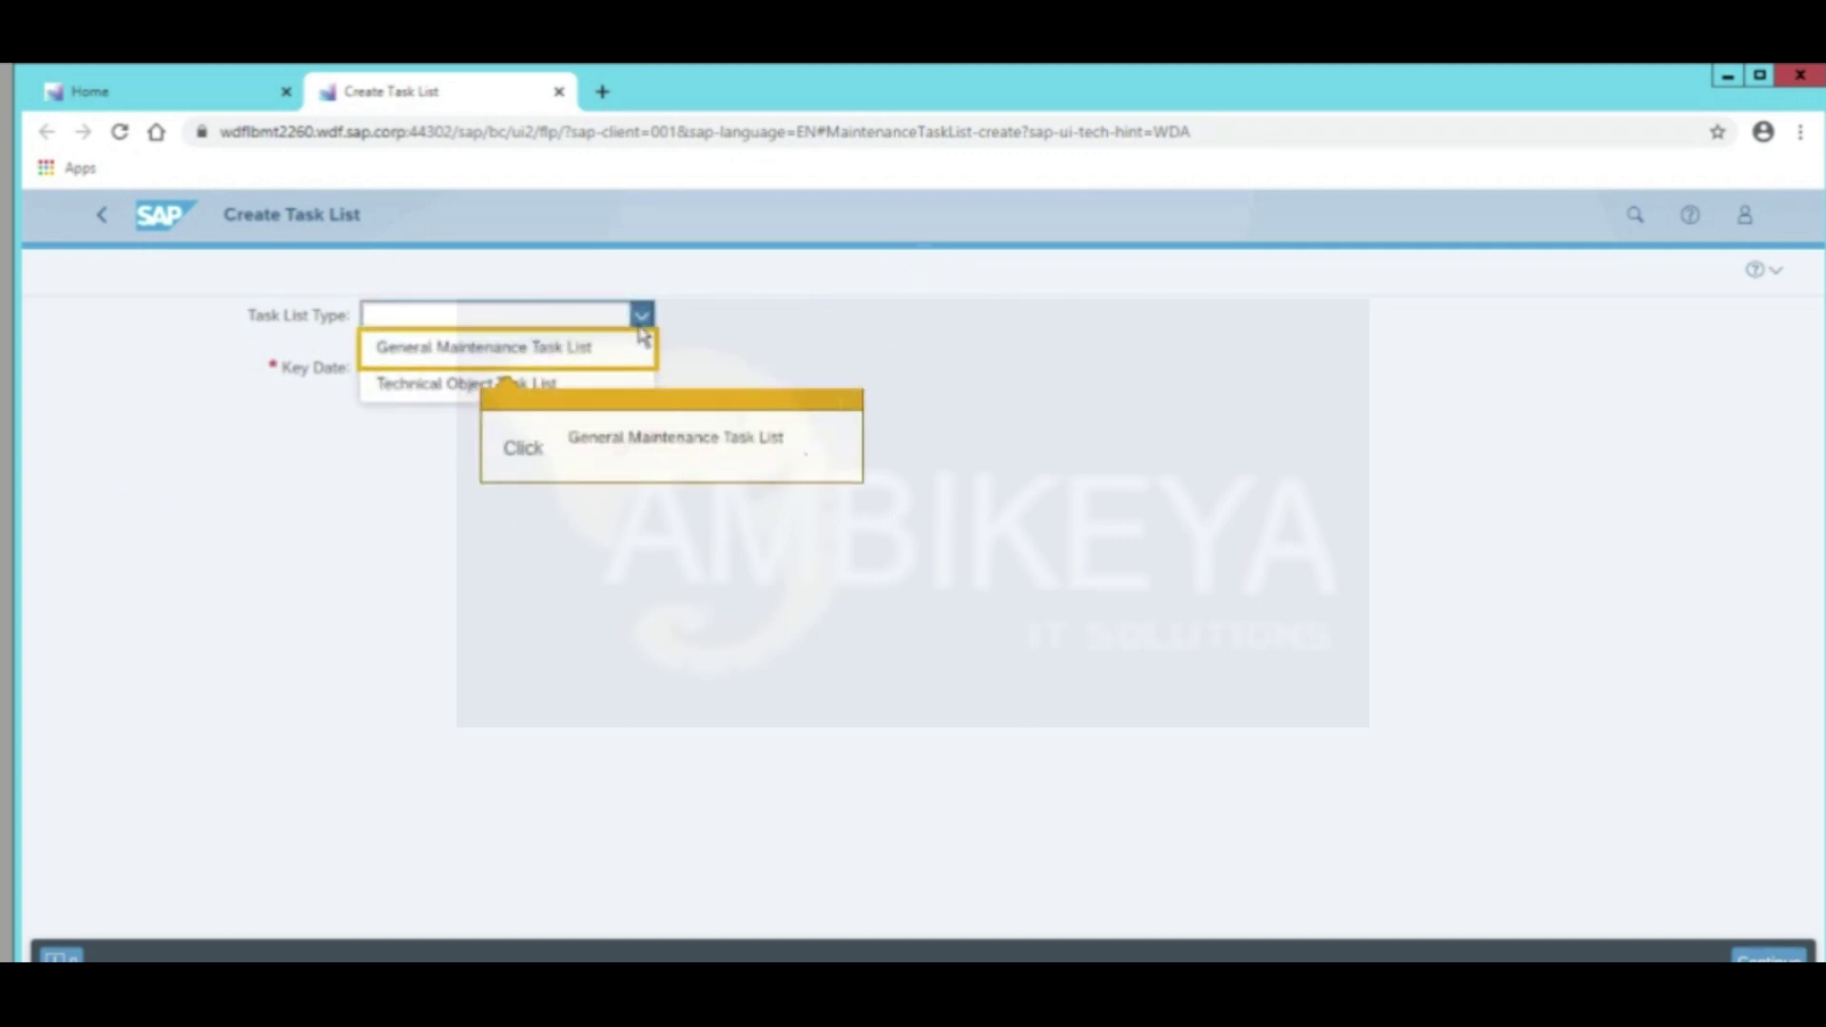
left_click(450, 360)
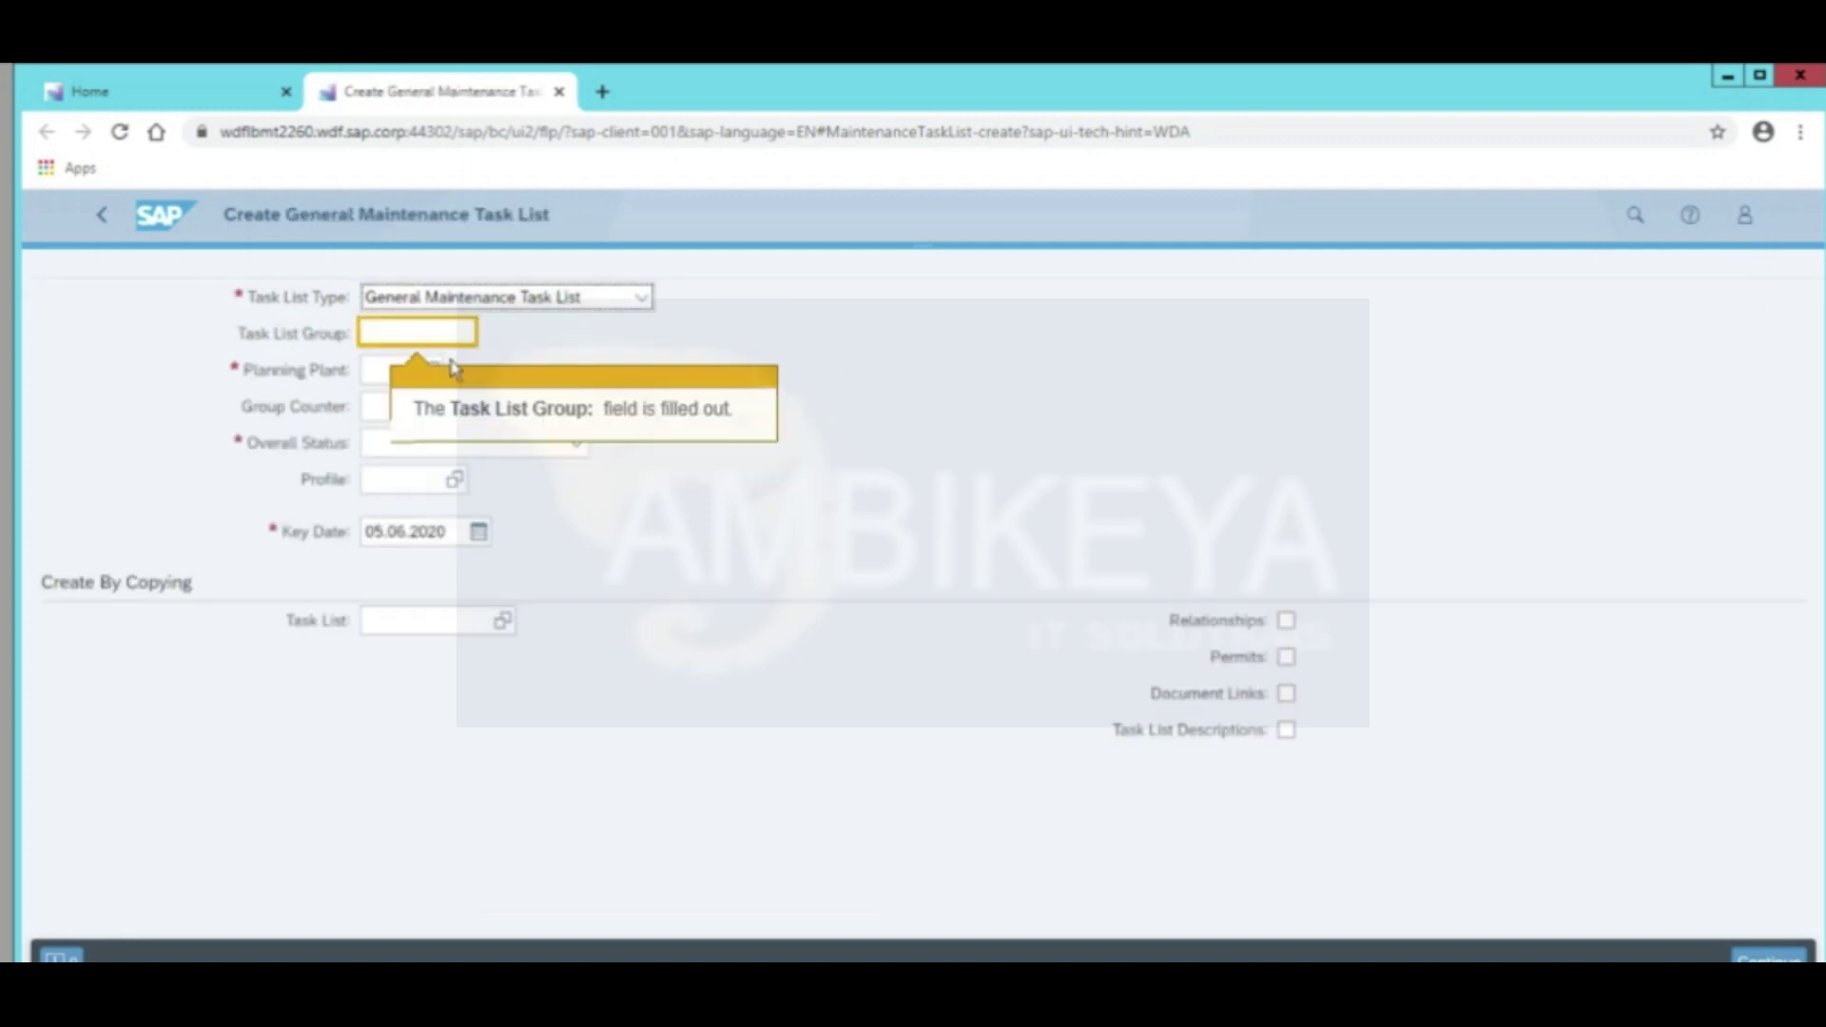
Enter group PM-00, plant 1010, counter 1, status Released (general) and profile 0000001
type("PM-00")
key("Tab")
type("1010")
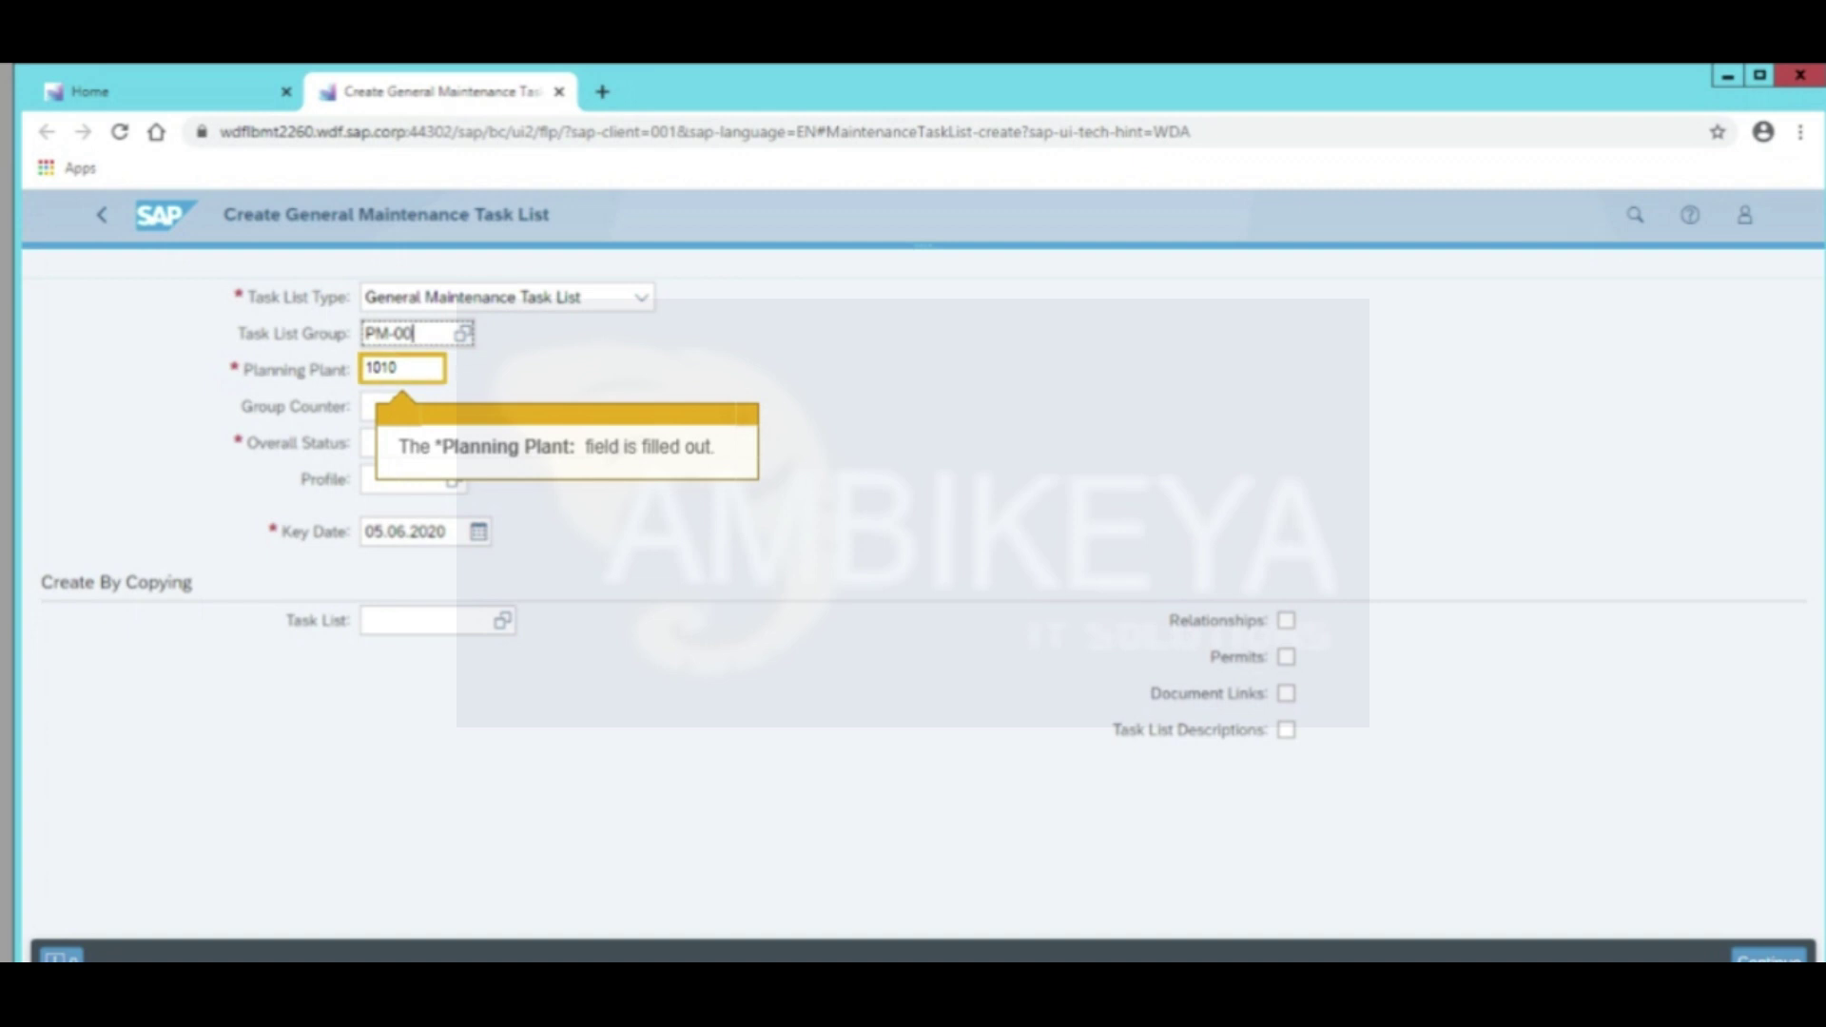
key("Tab")
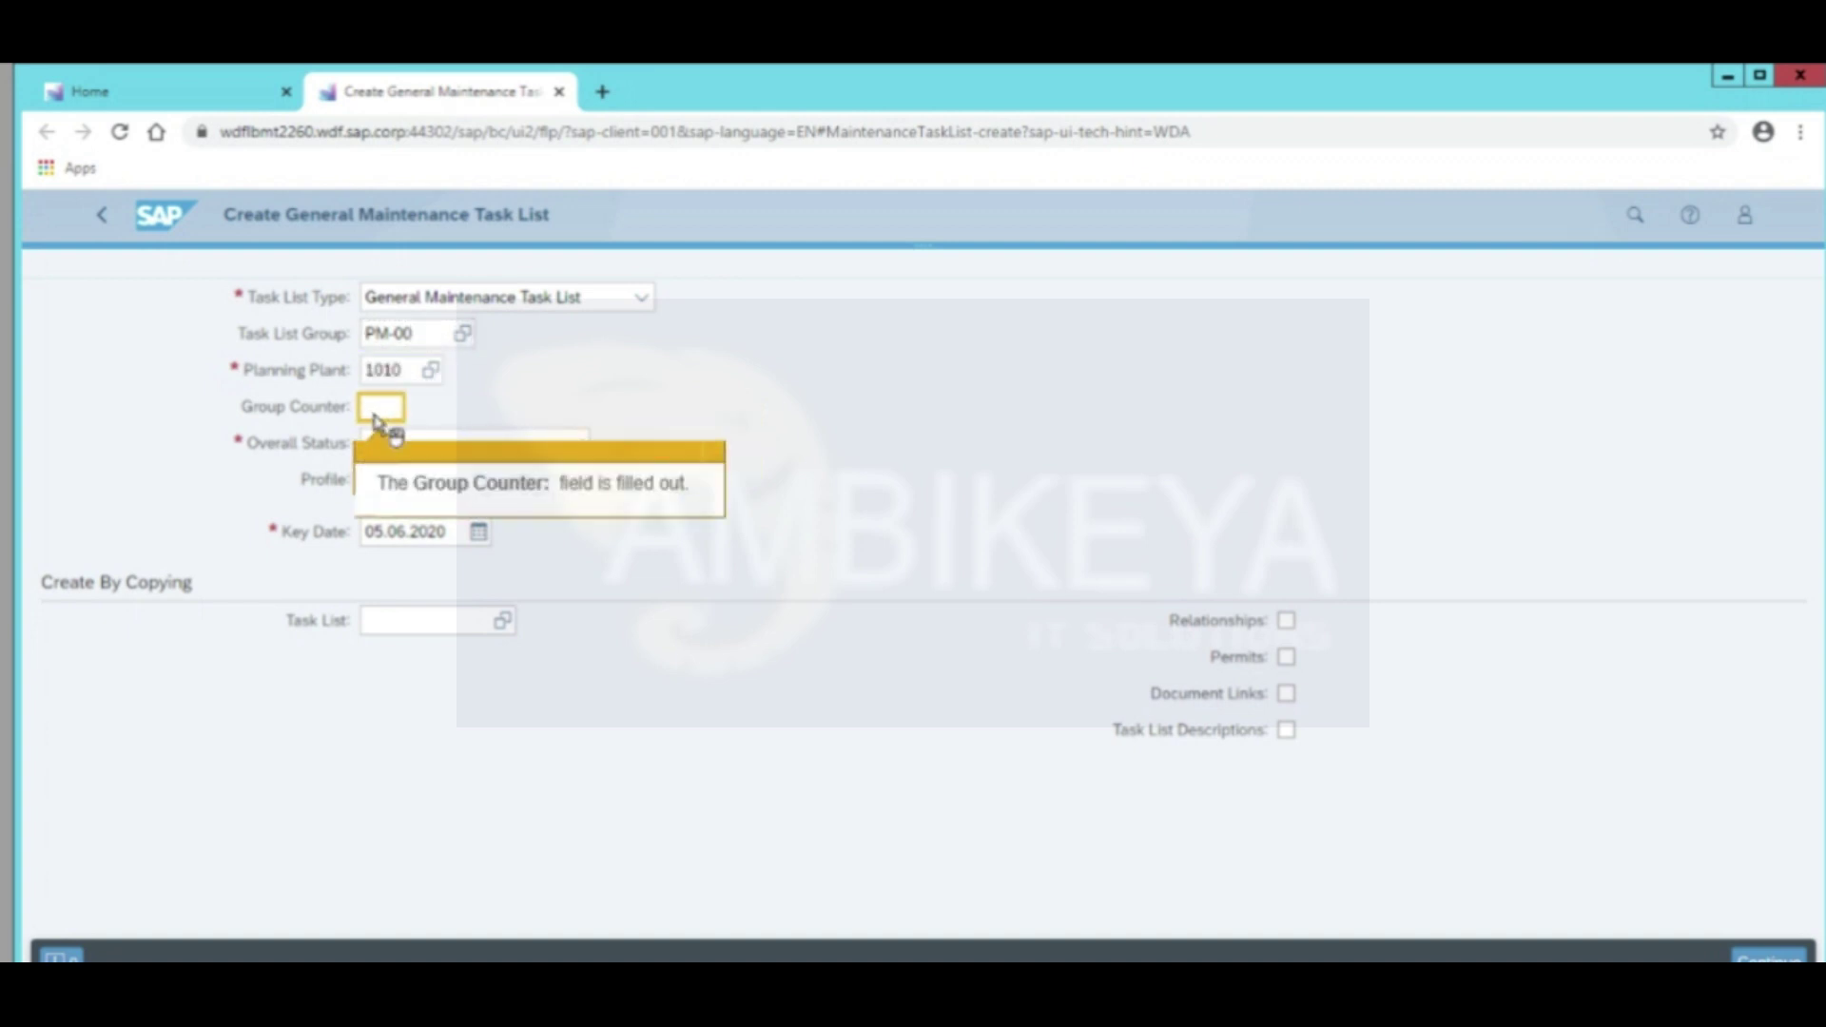
type("1")
key("Tab")
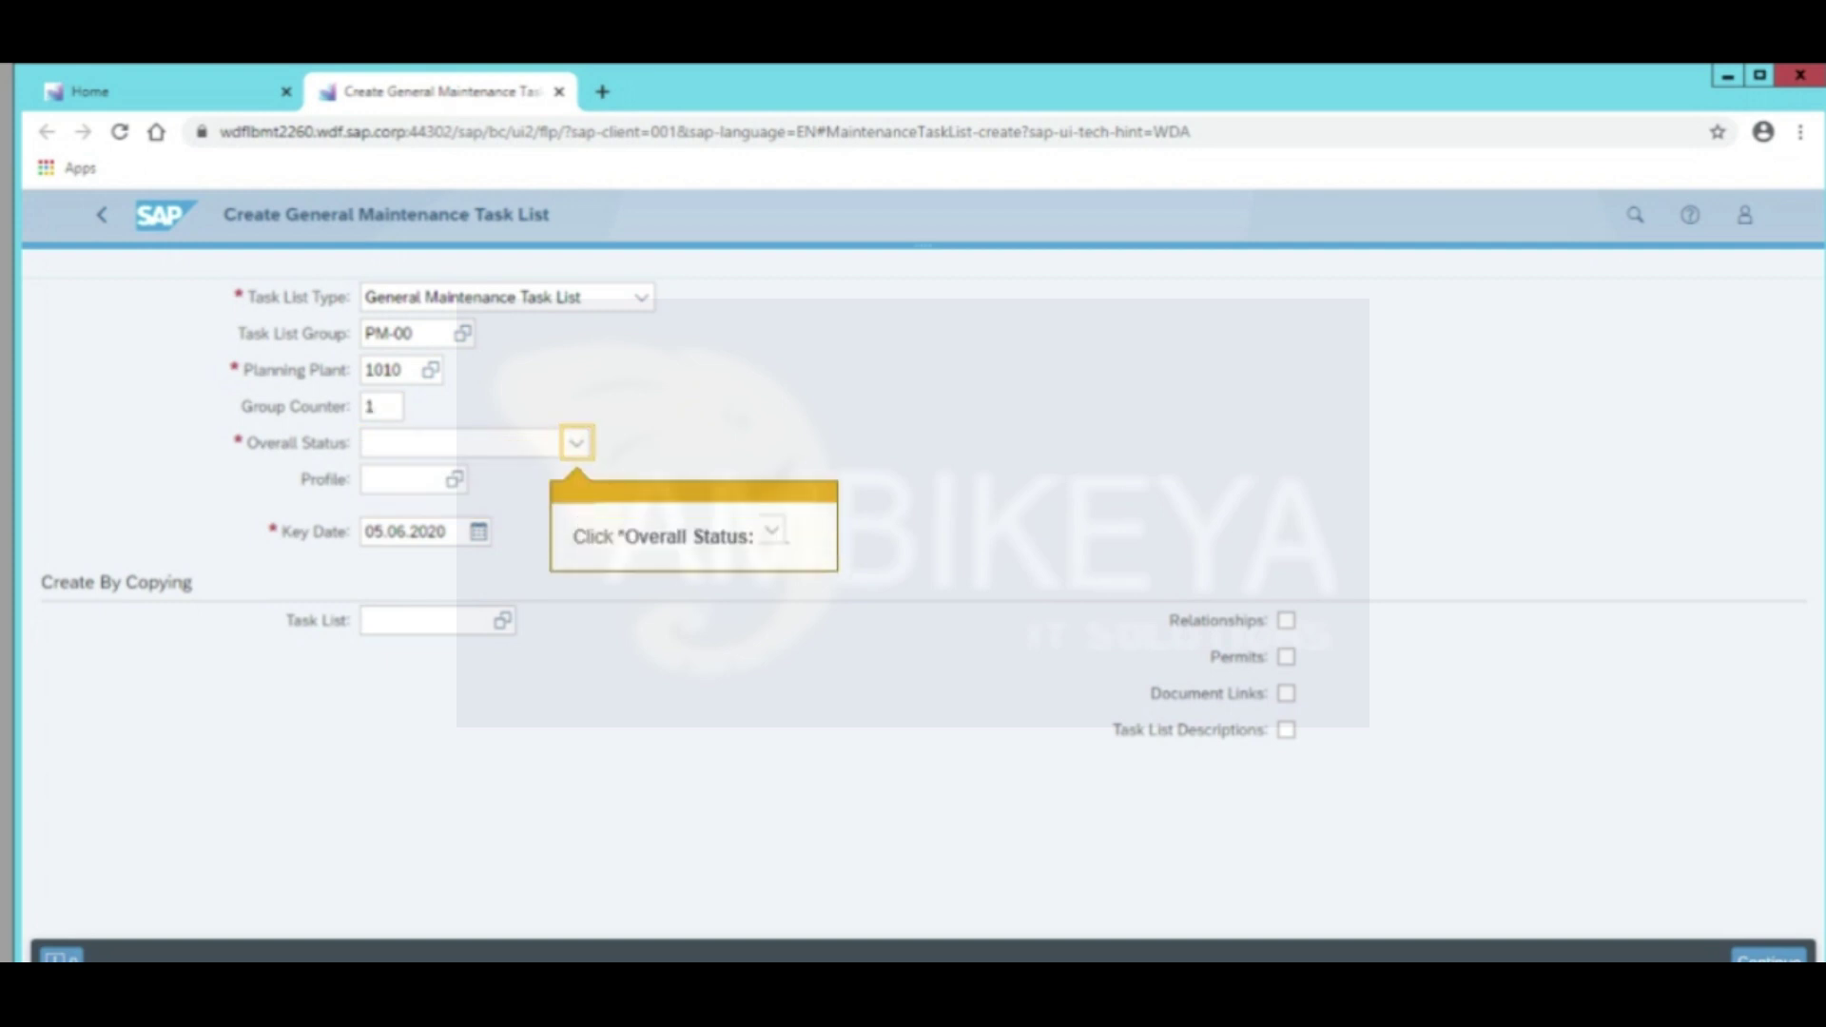
left_click(574, 447)
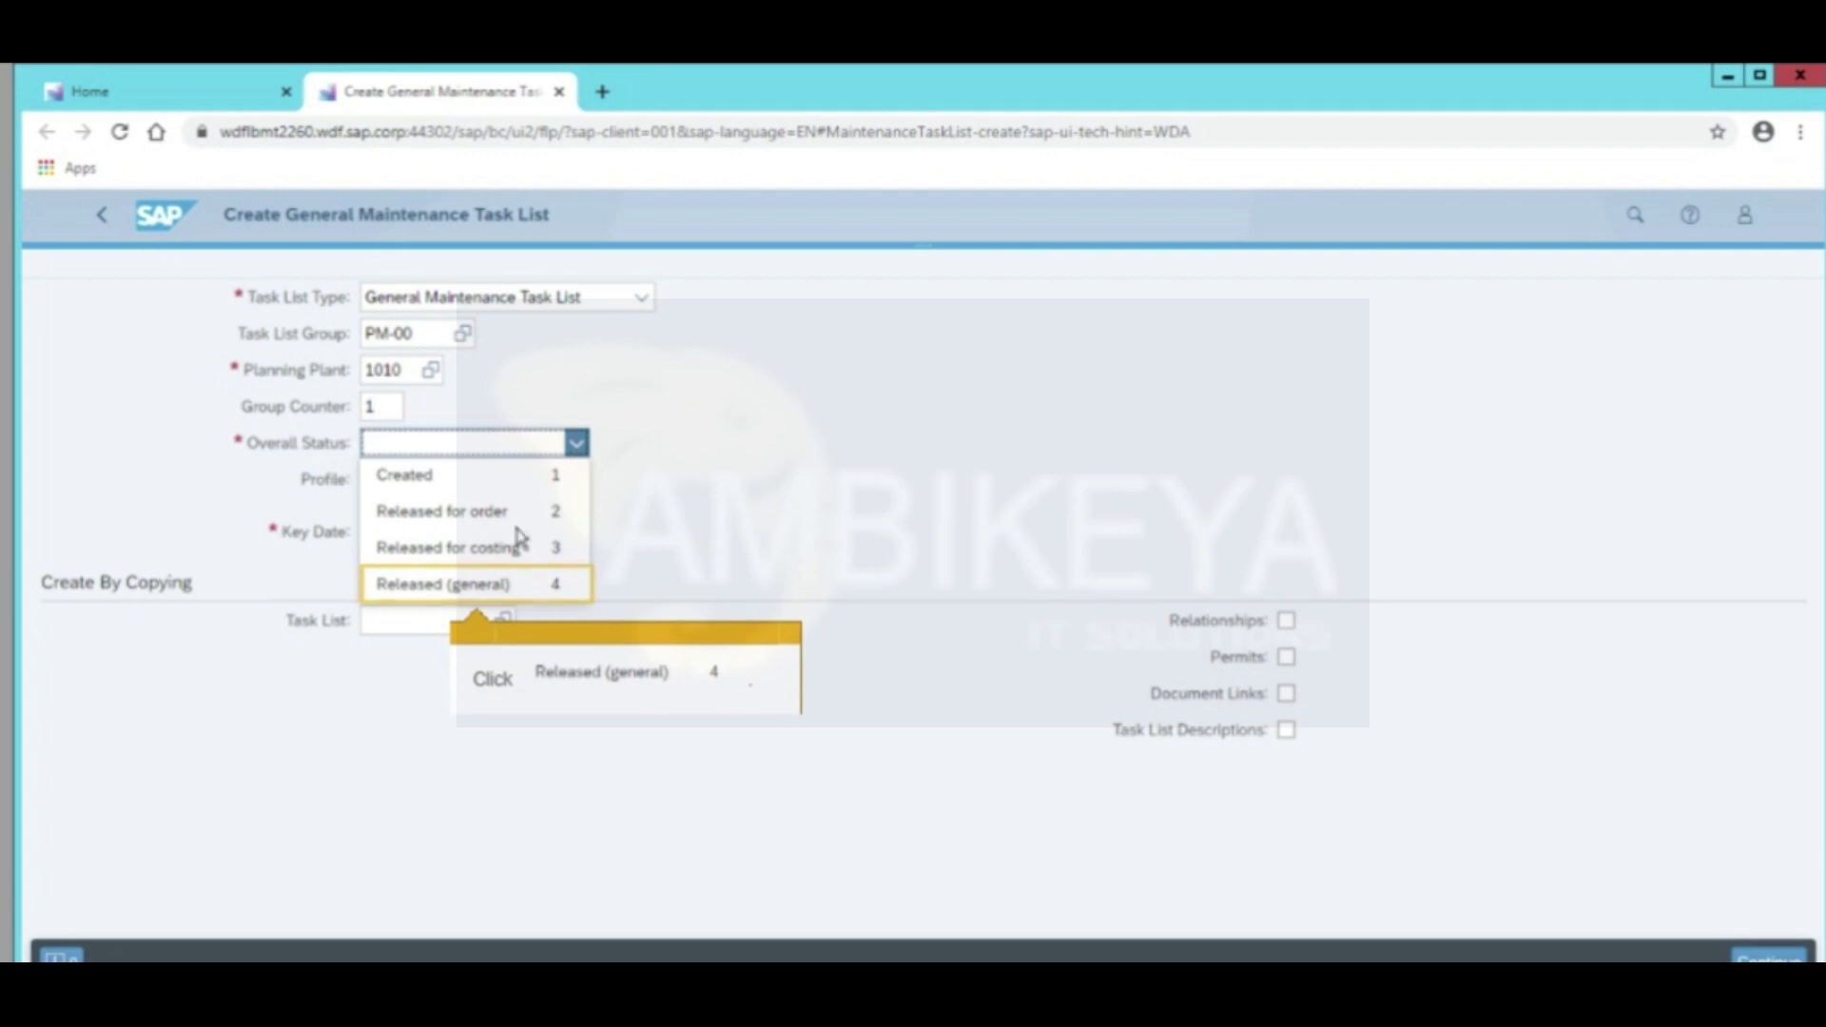
left_click(433, 584)
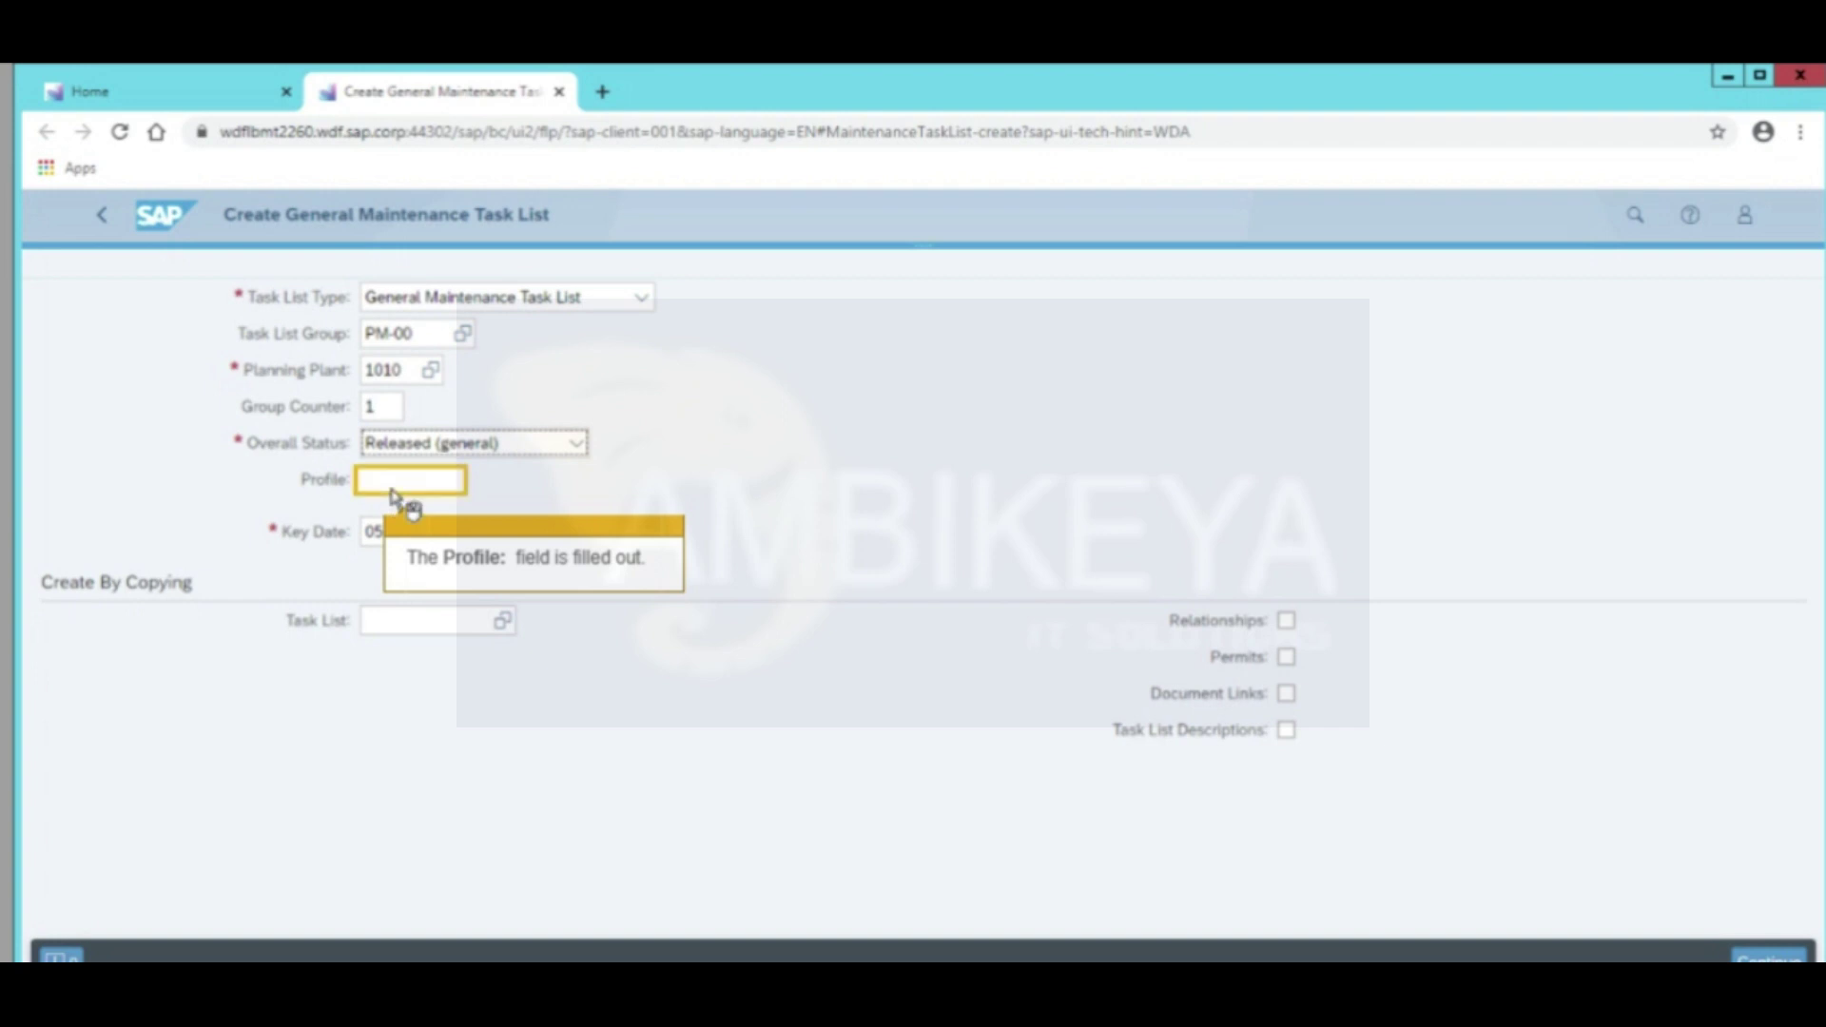
type("0000001")
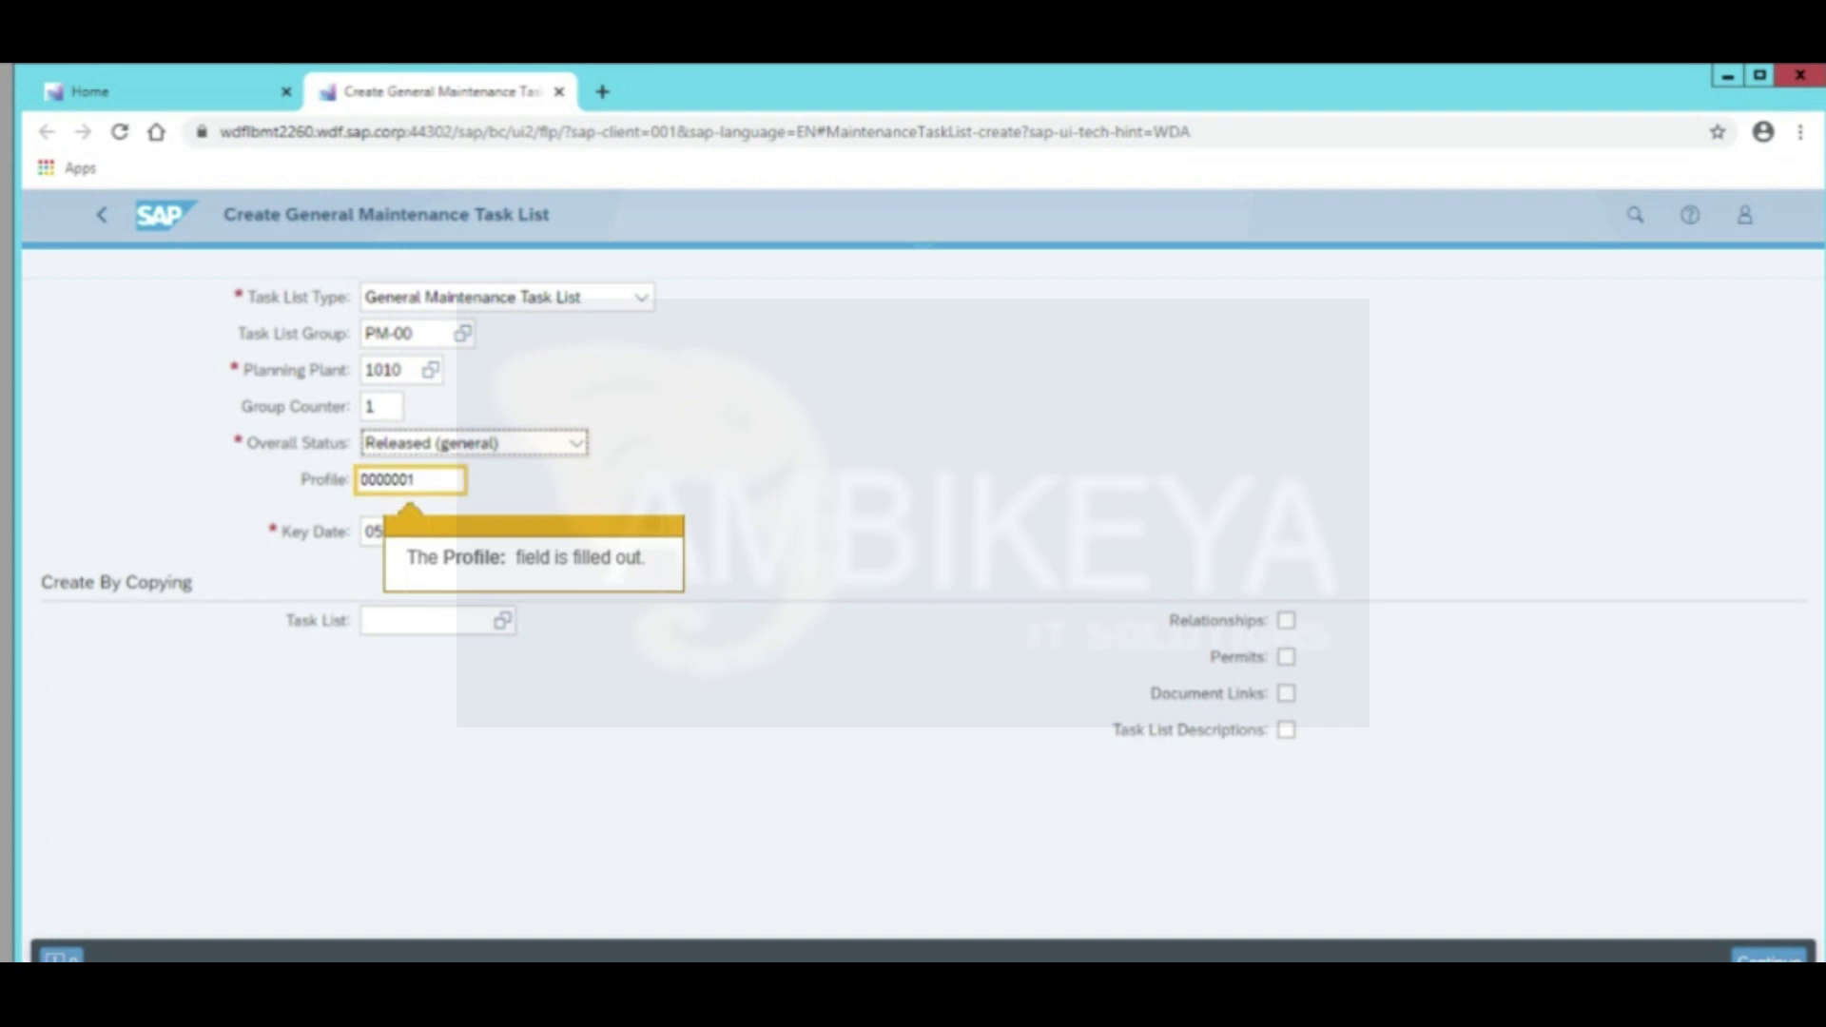
key("Return")
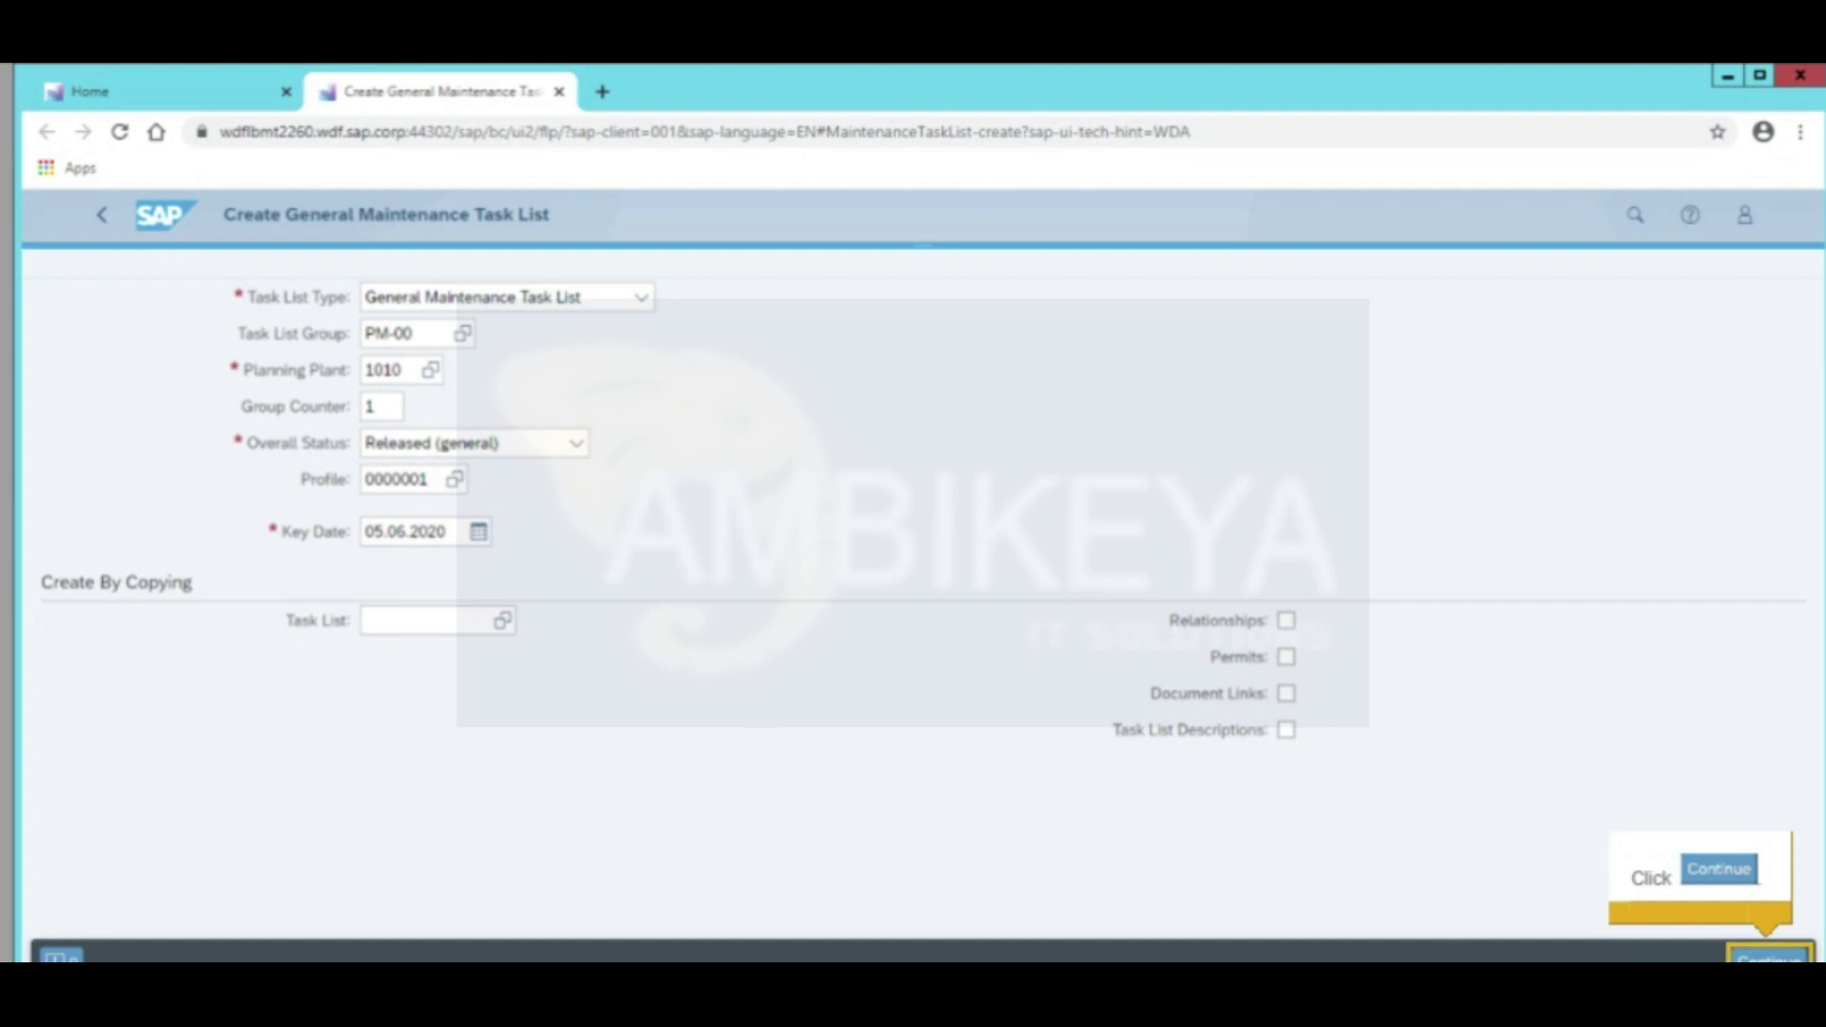
Enter description Pump Maintenance Group 01 and work center T-ME00 in plant 1010
key("Return")
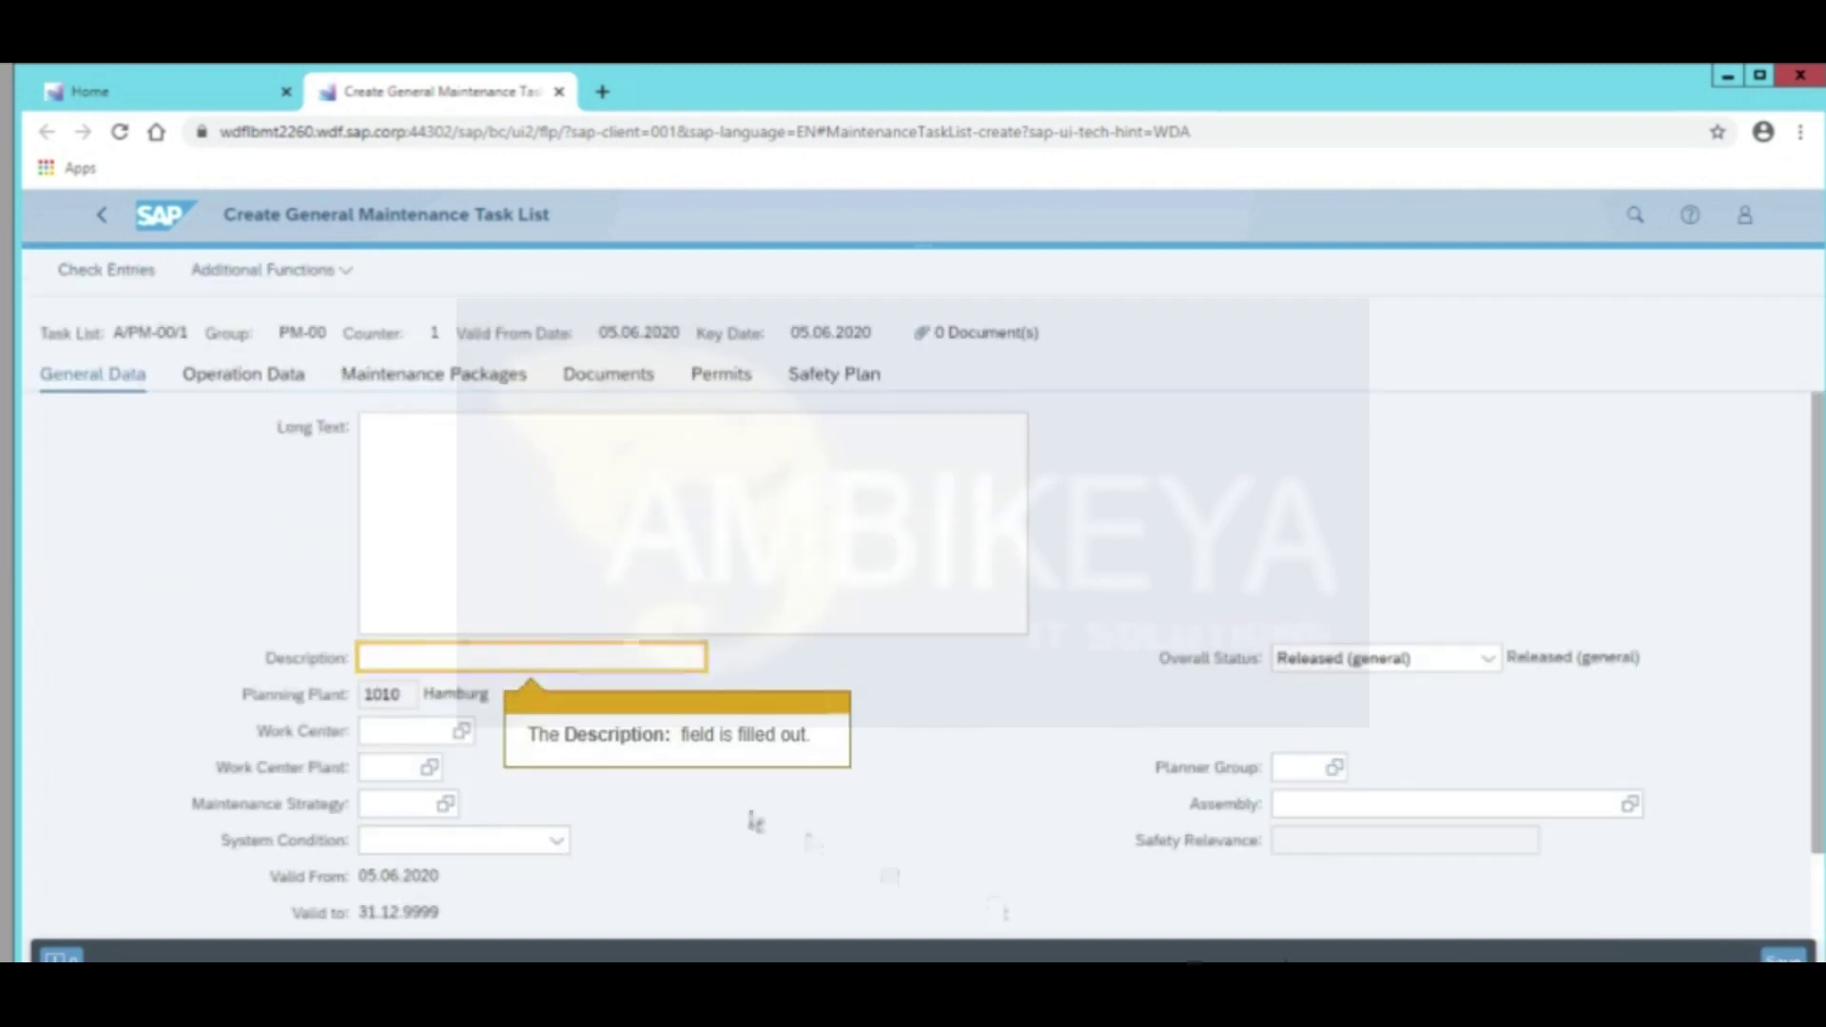
type("Pump Maintenance Group 01")
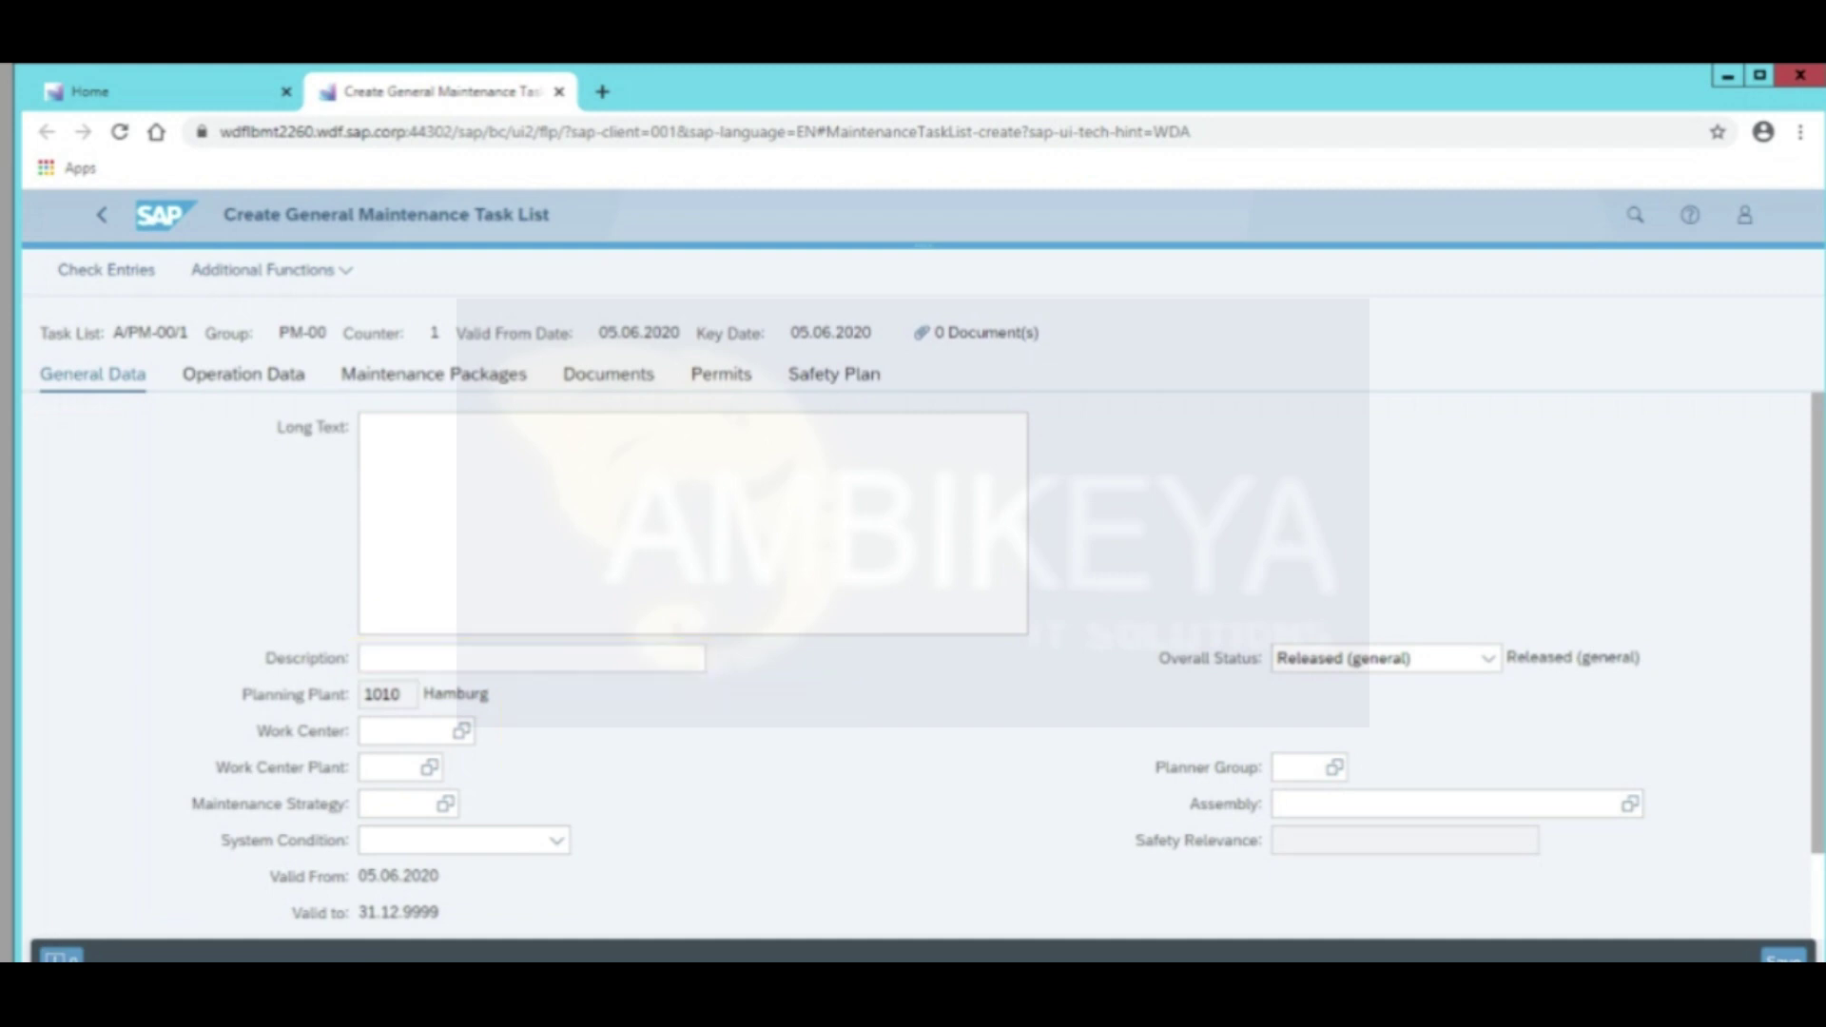
left_click(404, 734)
type("T-ME00")
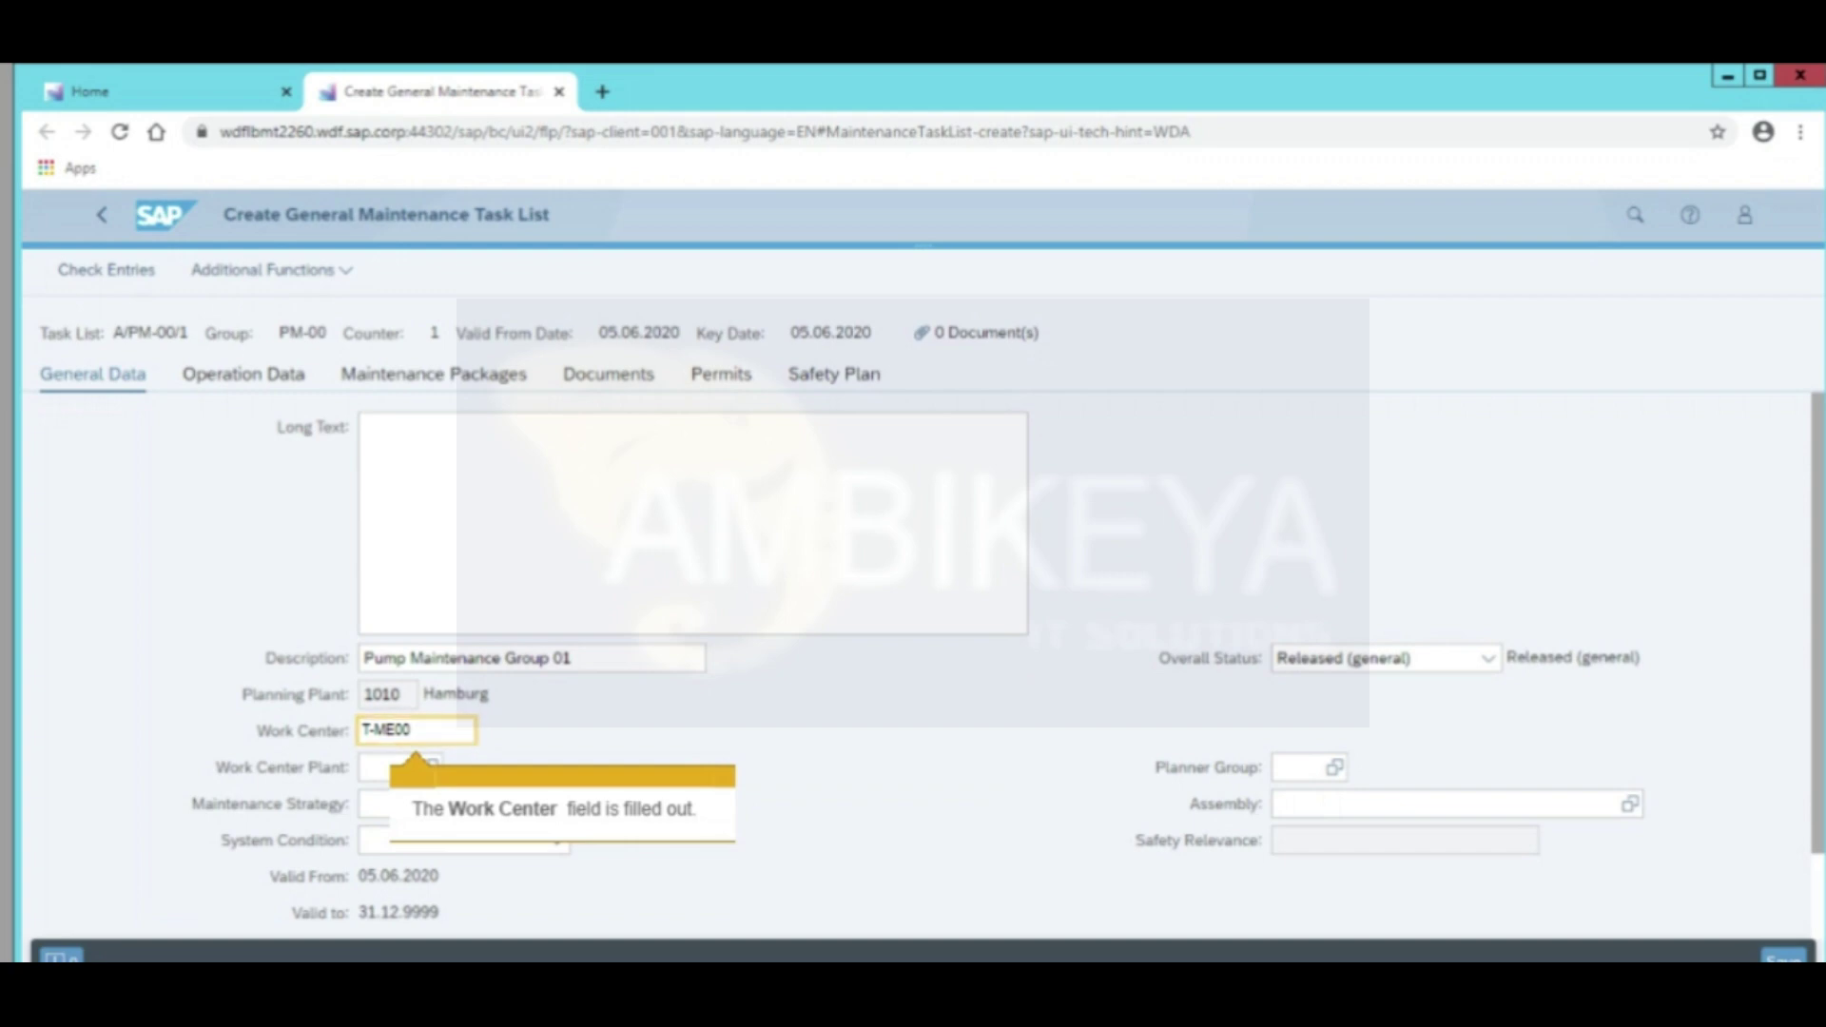
left_click(377, 776)
type("1010")
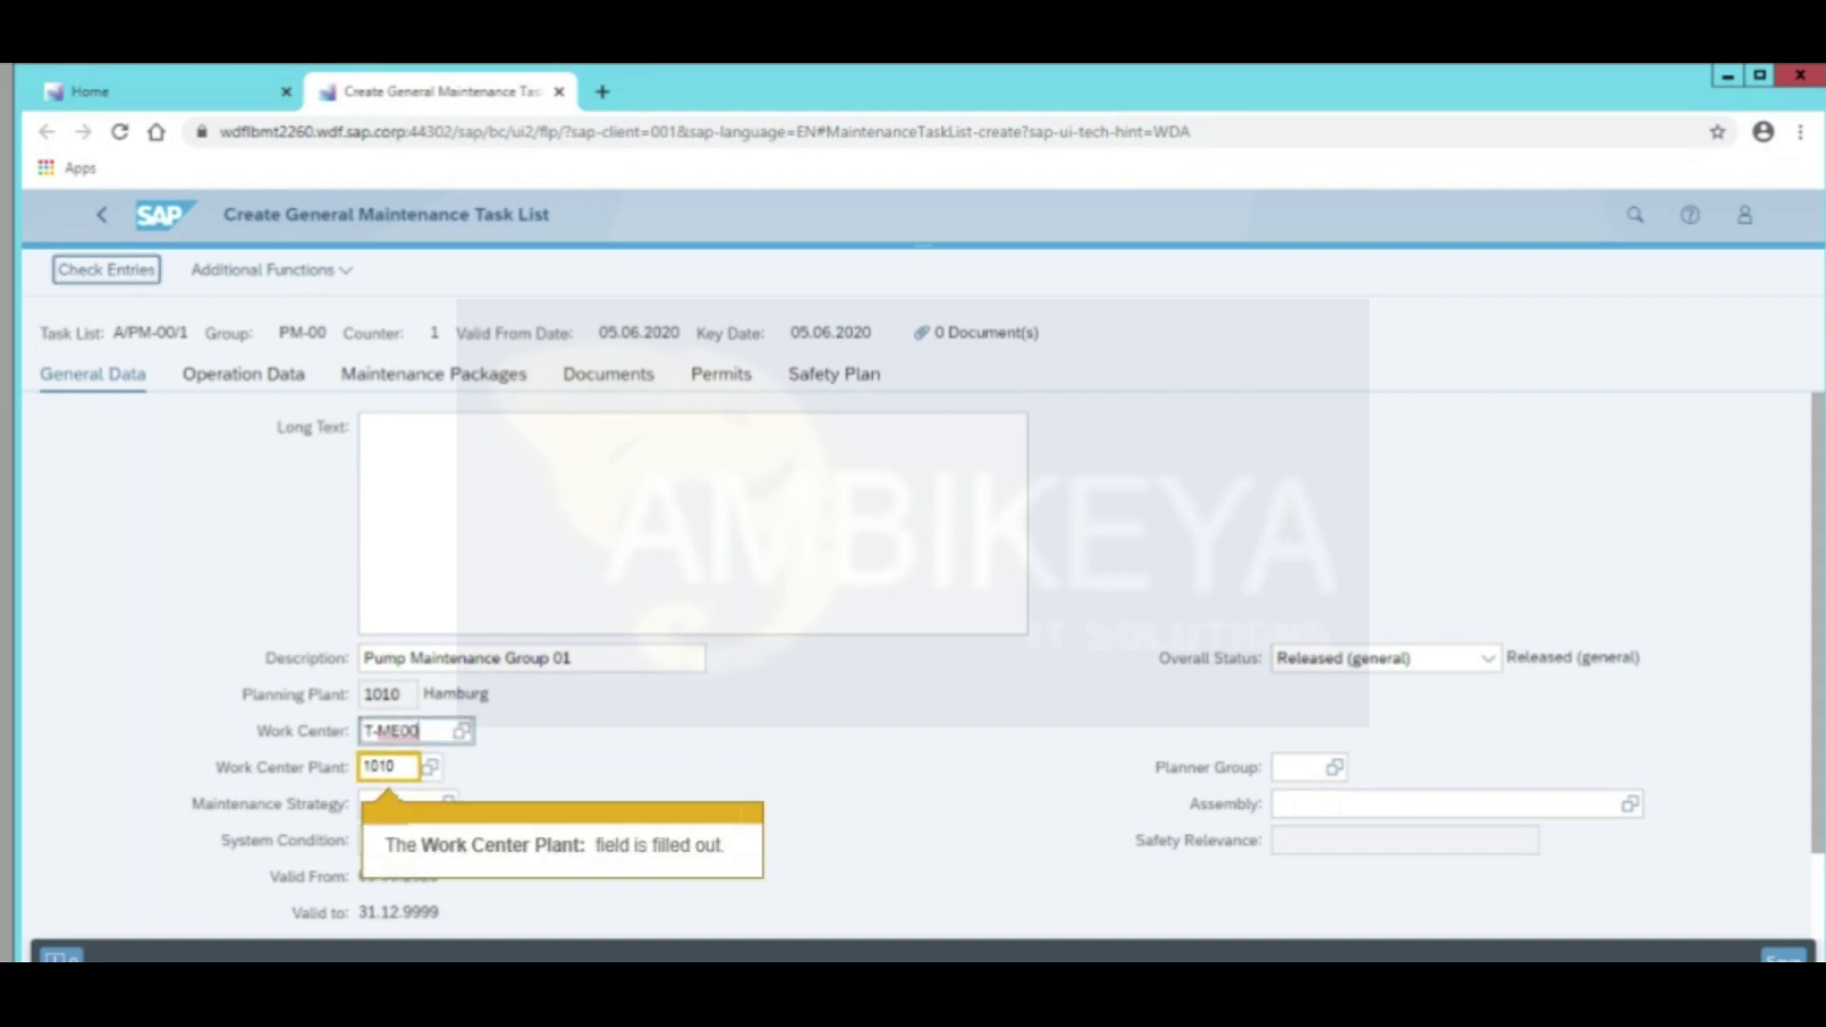
Set maintenance strategy A, planner group F01 and assembly T-PM1000
left_click(390, 806)
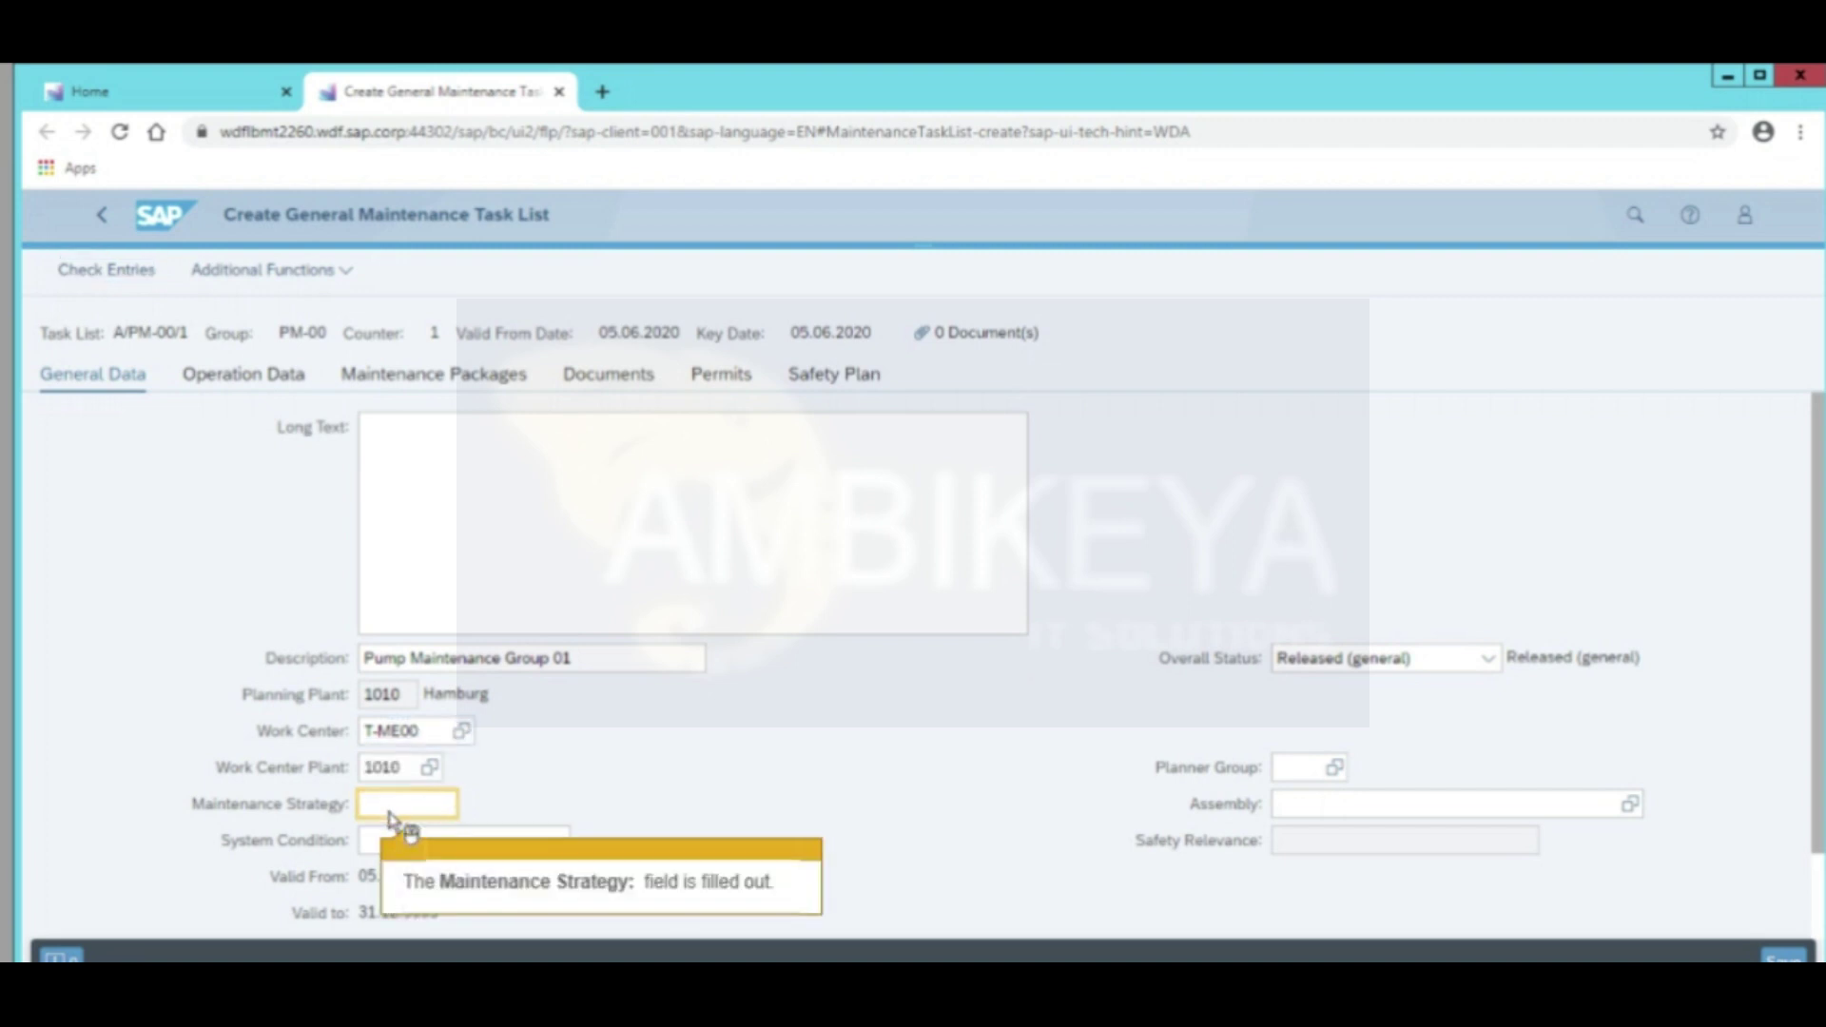
type("A")
key("Escape")
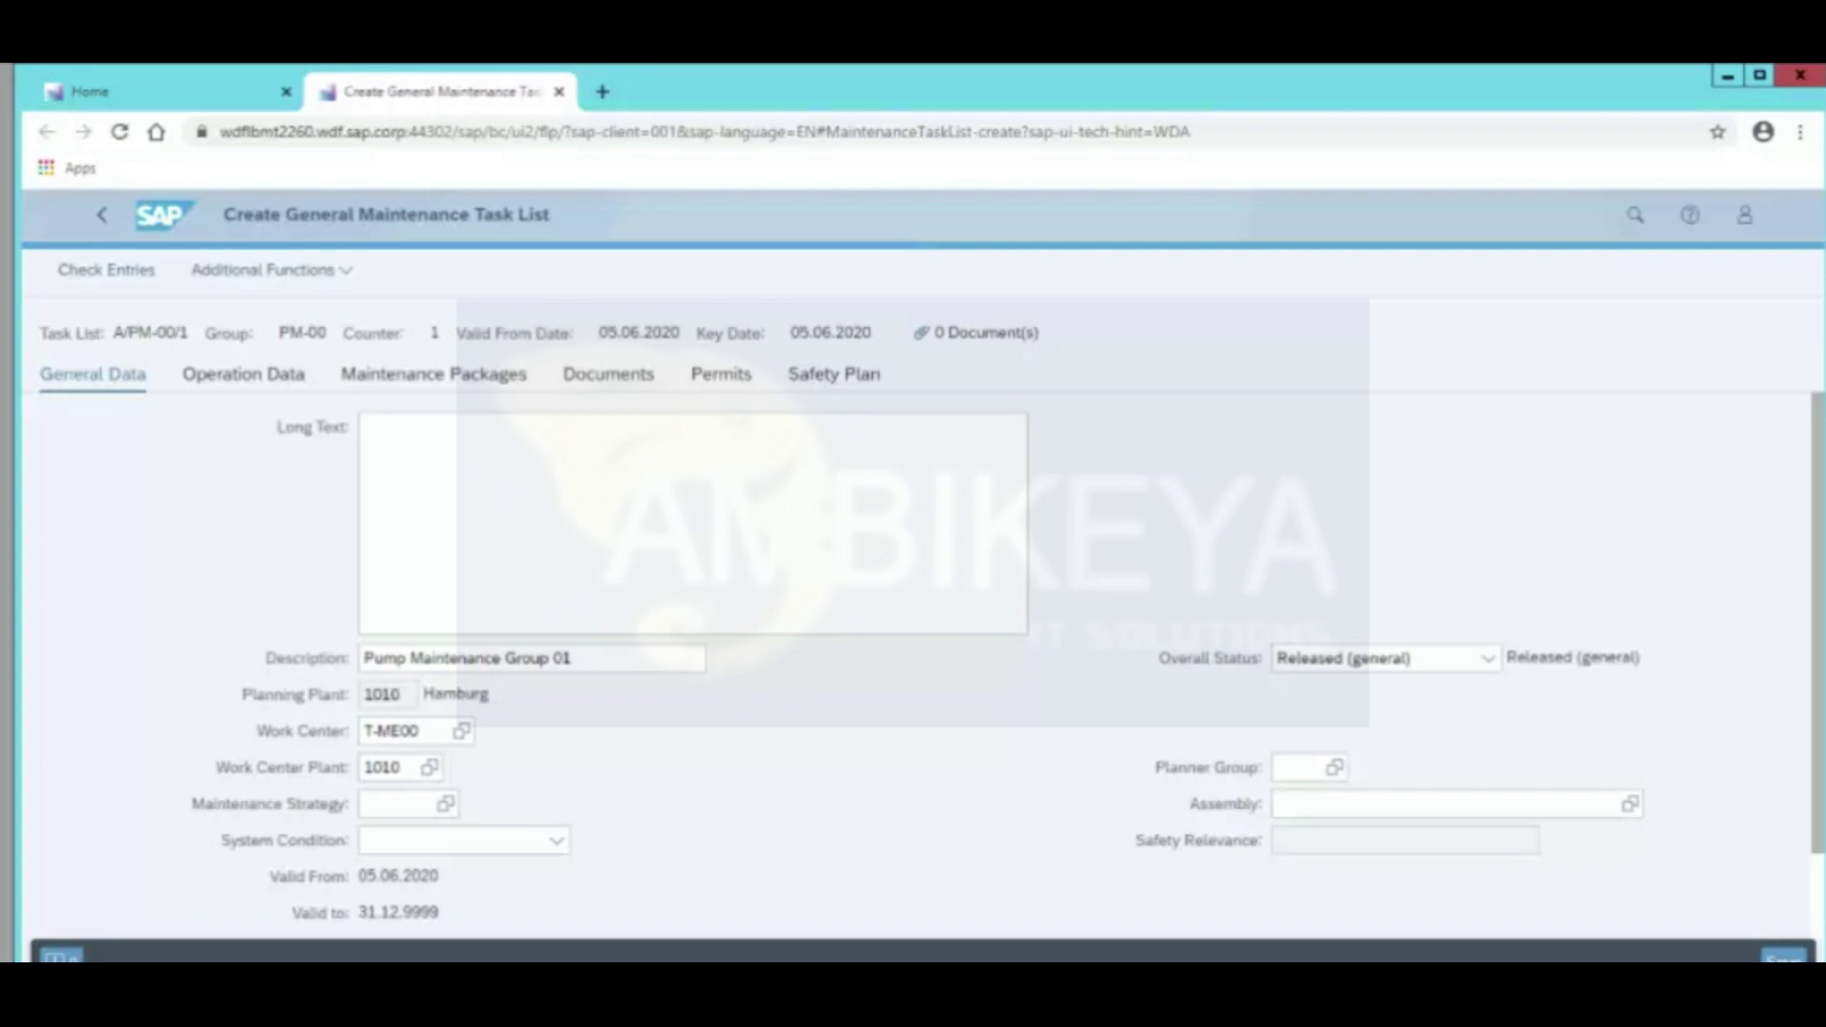
key("Tab")
type("F01")
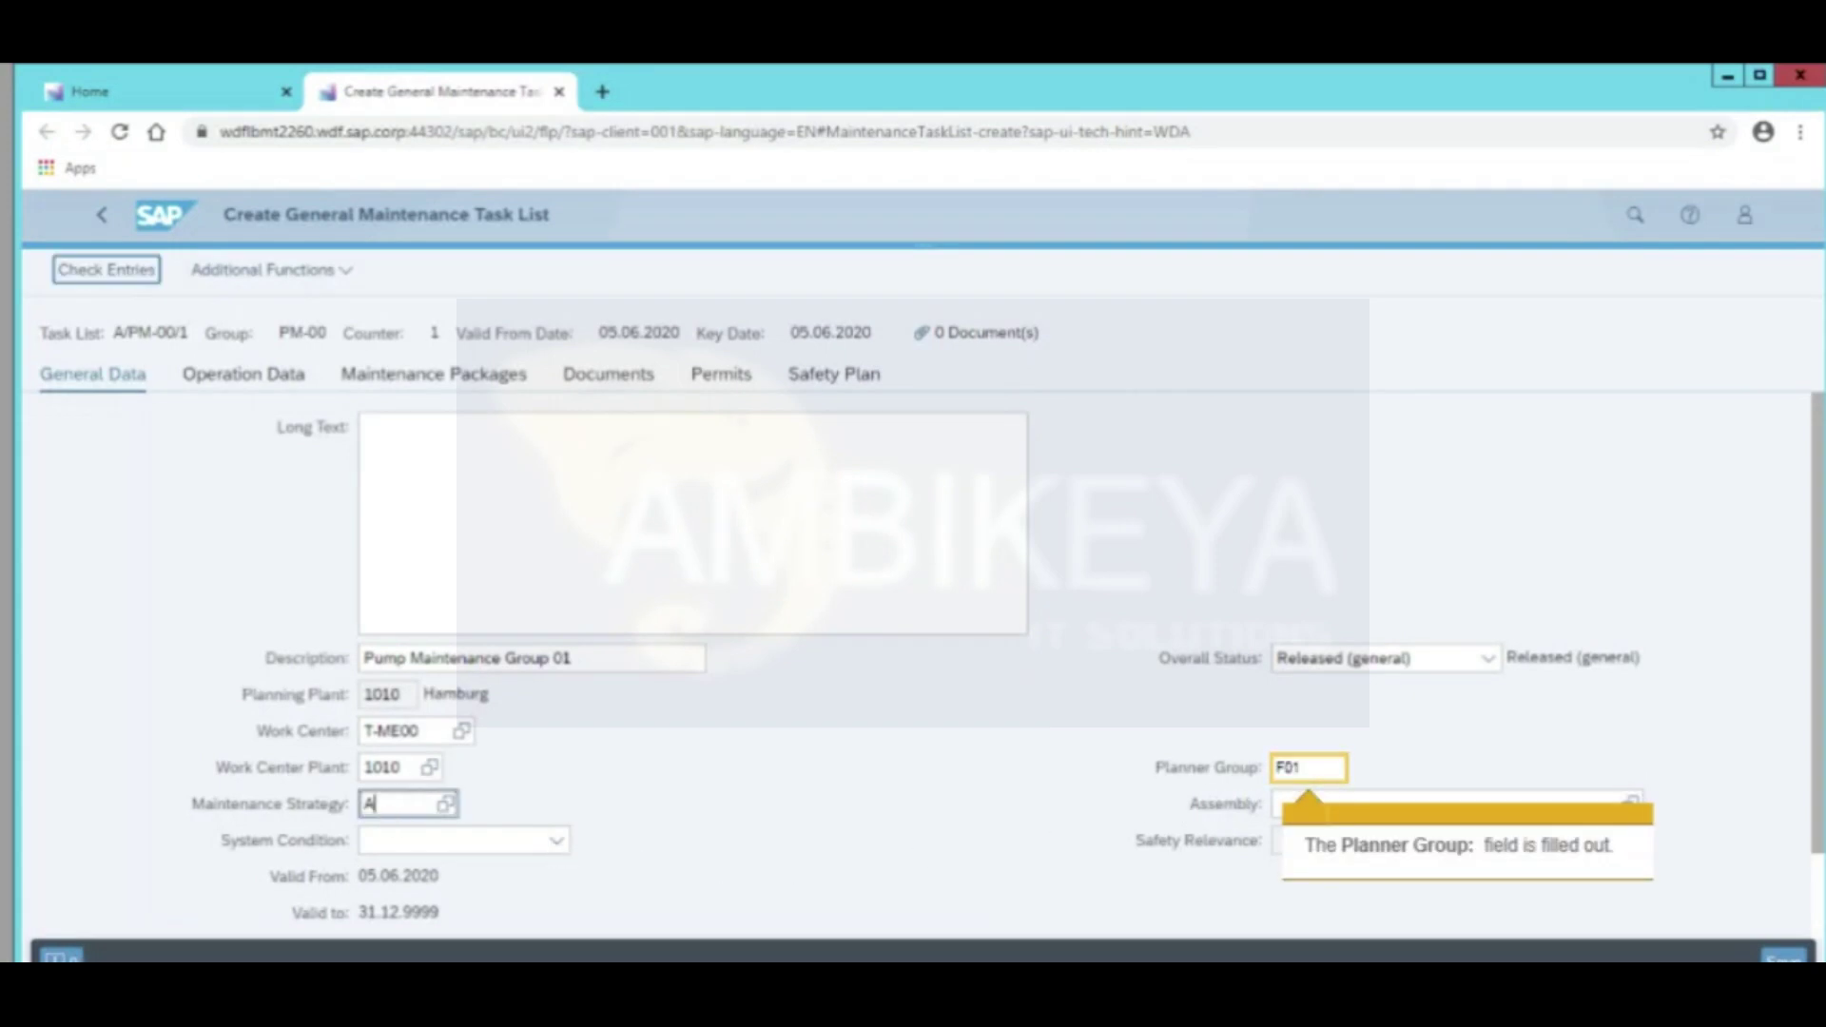
left_click(1385, 809)
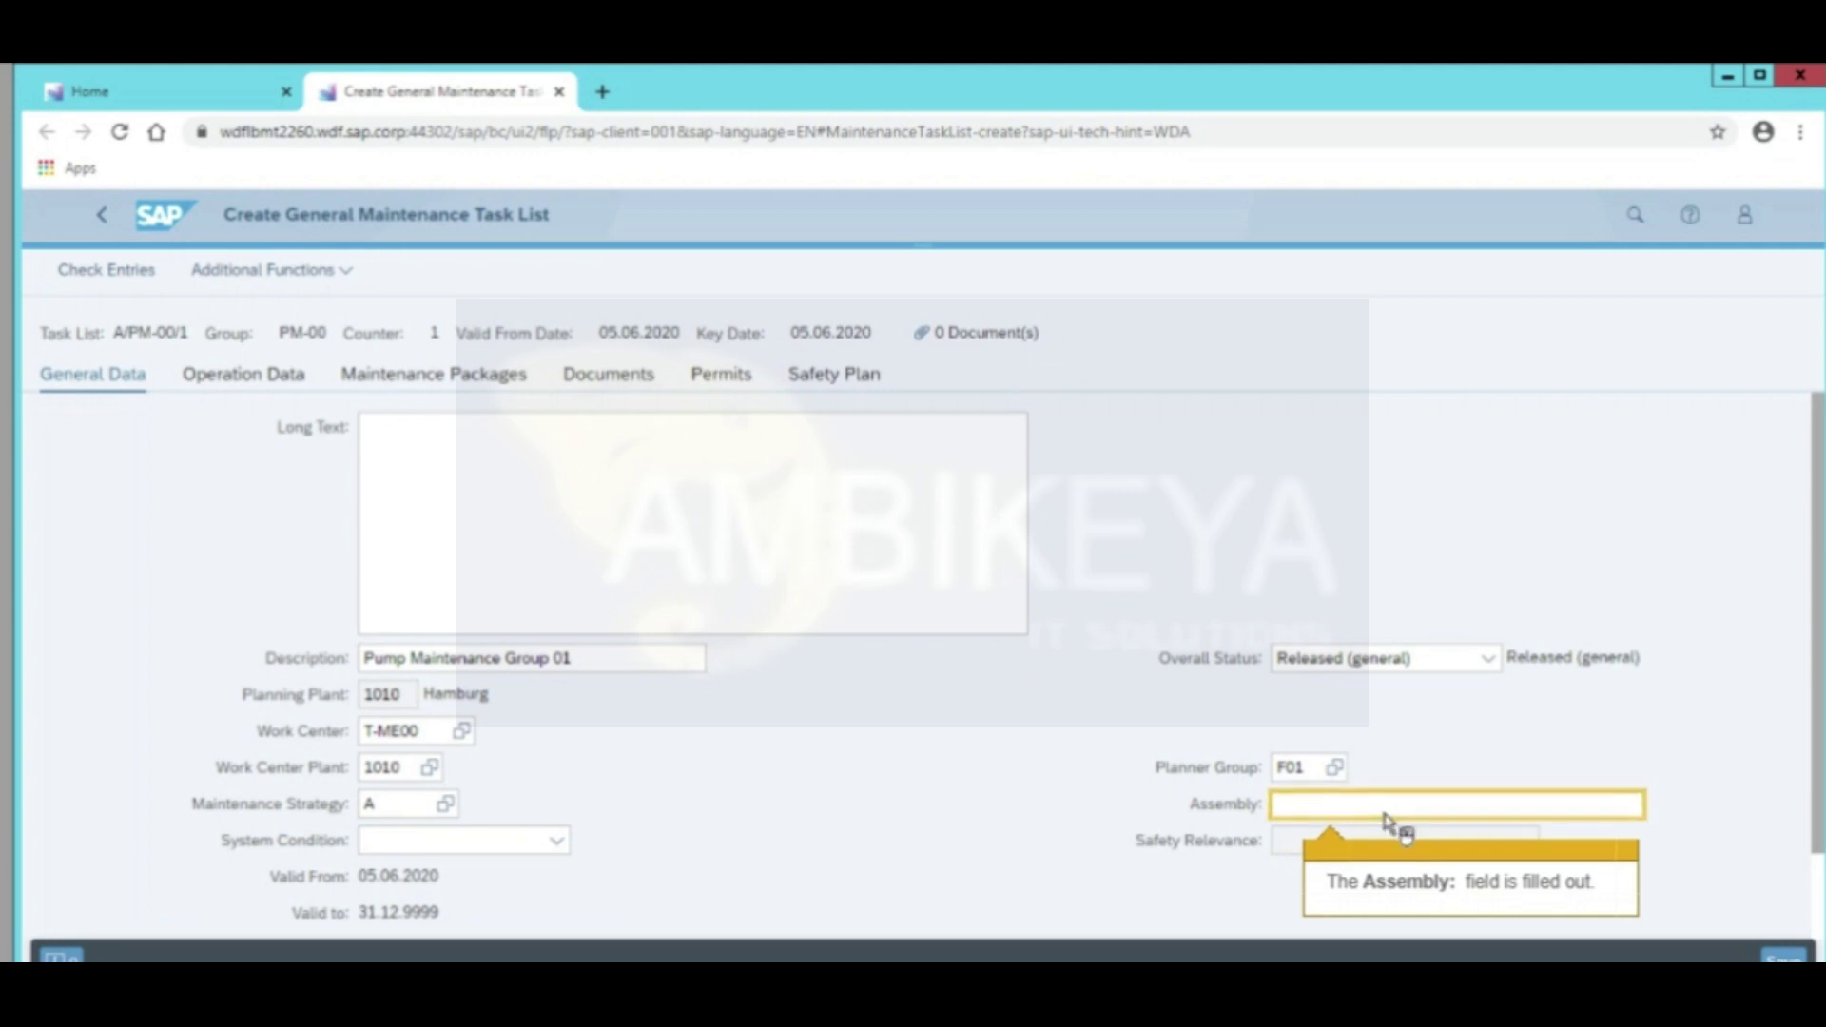
type("T-PM1000")
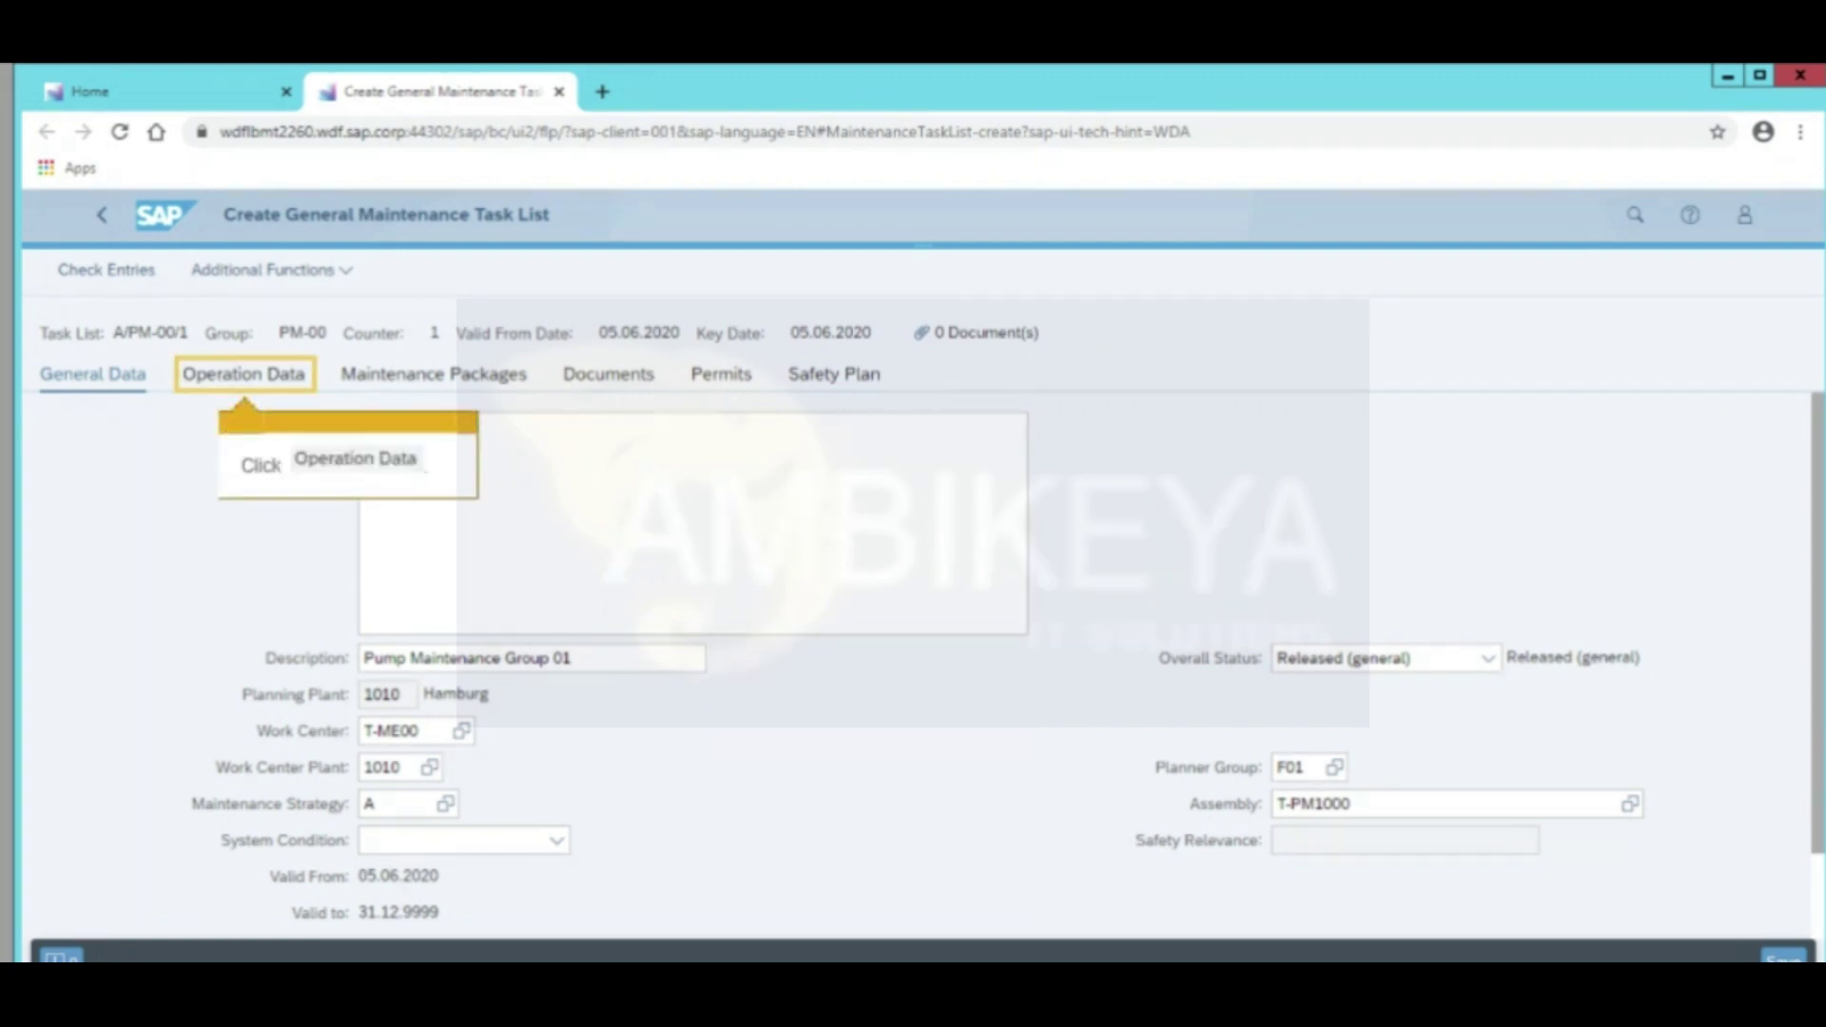
Add OP2 as the first operation in the operations list
left_click(228, 379)
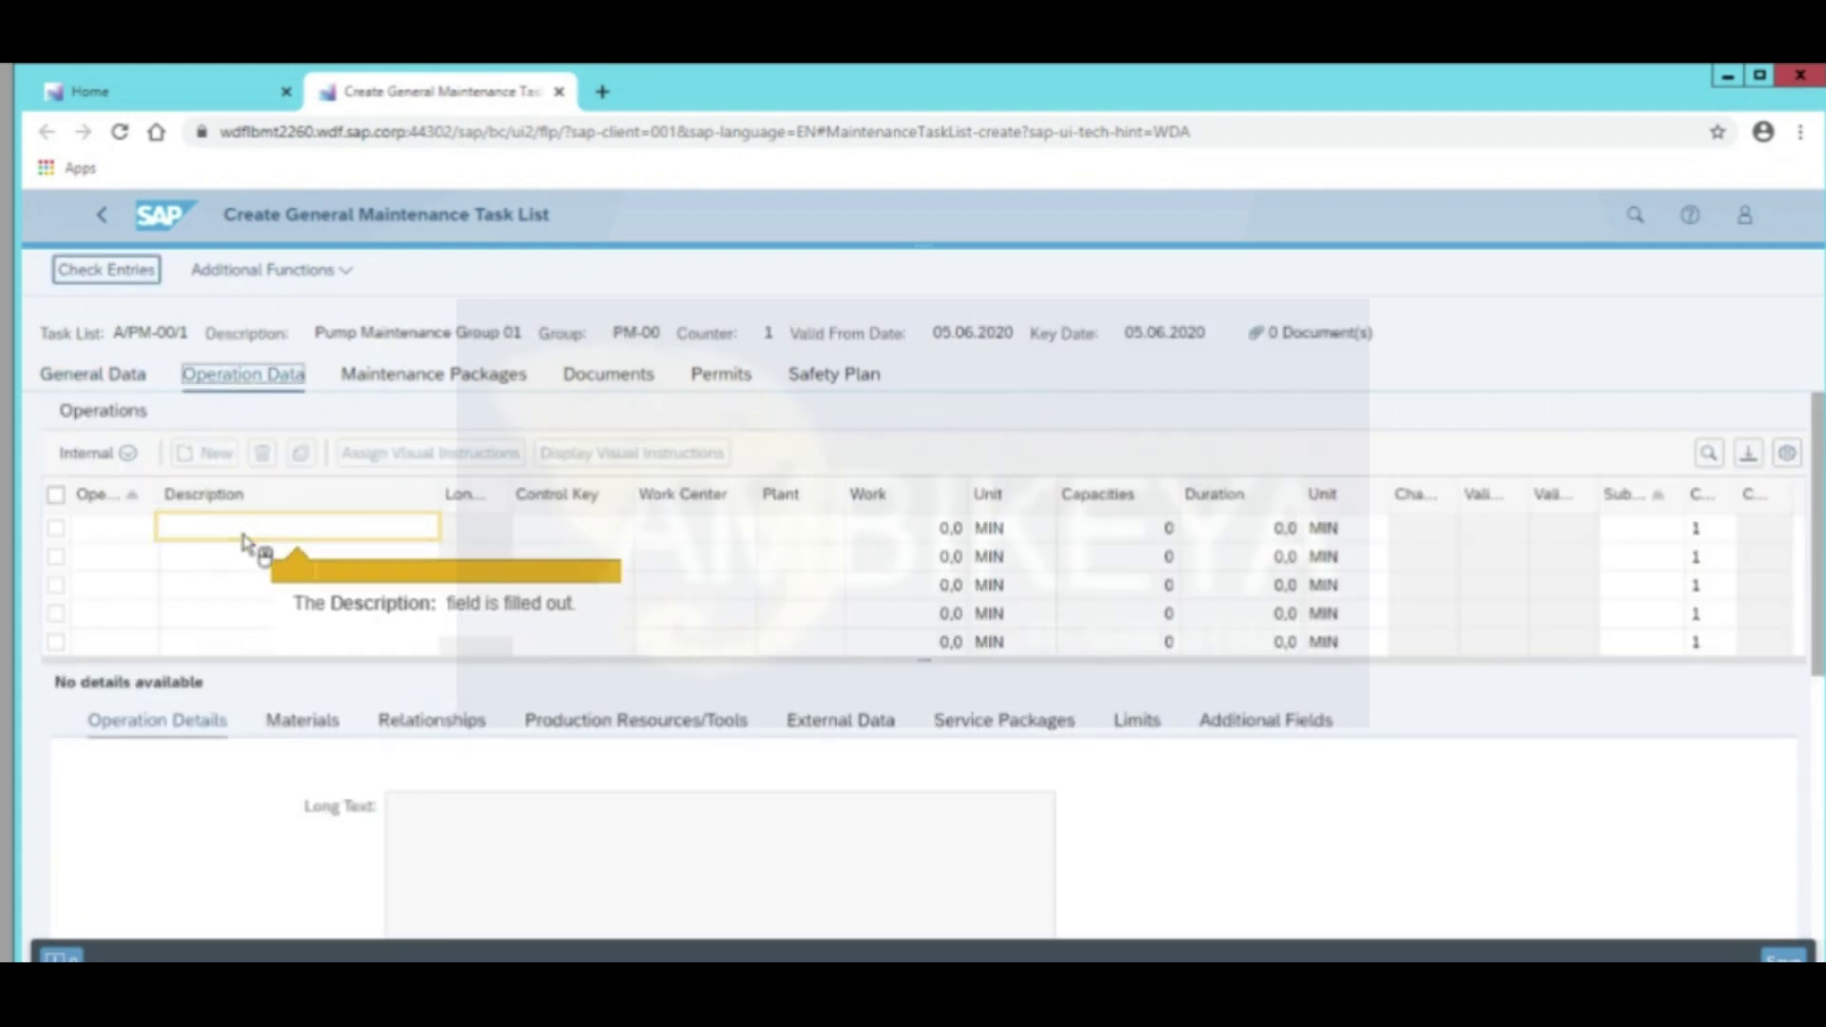
left_click(251, 535)
type("OP2")
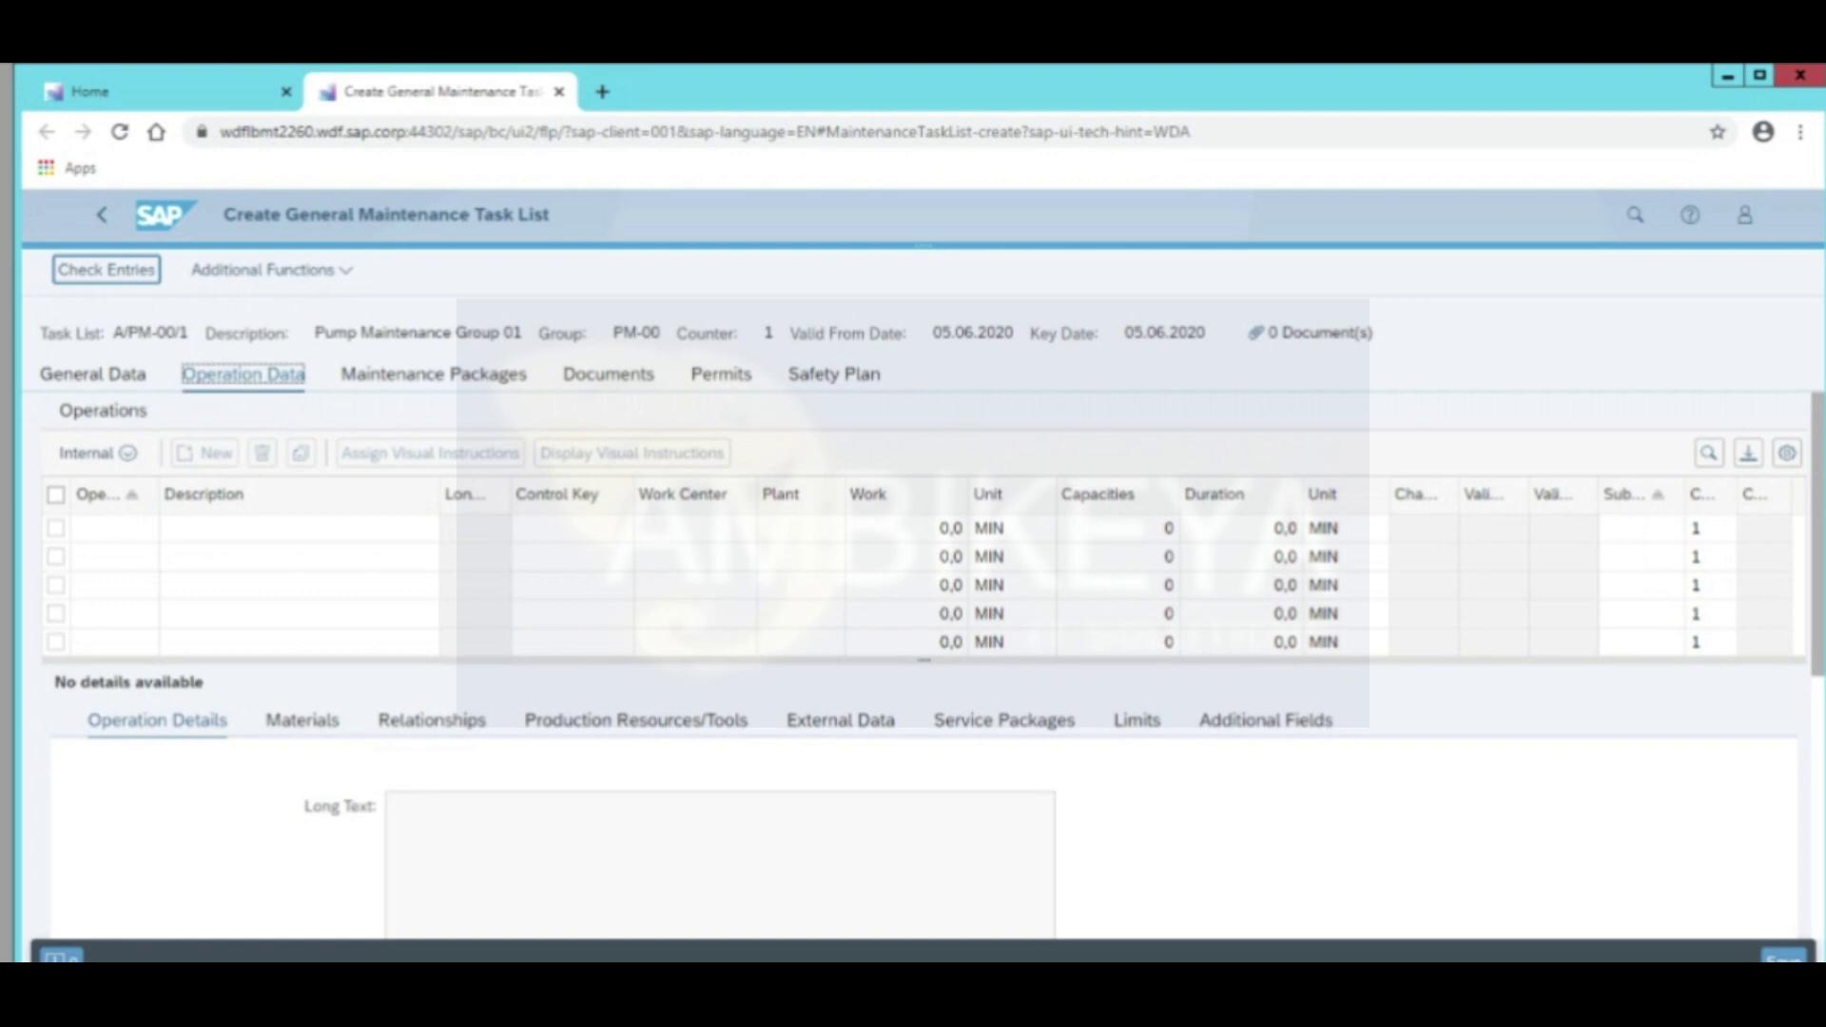
key("Return")
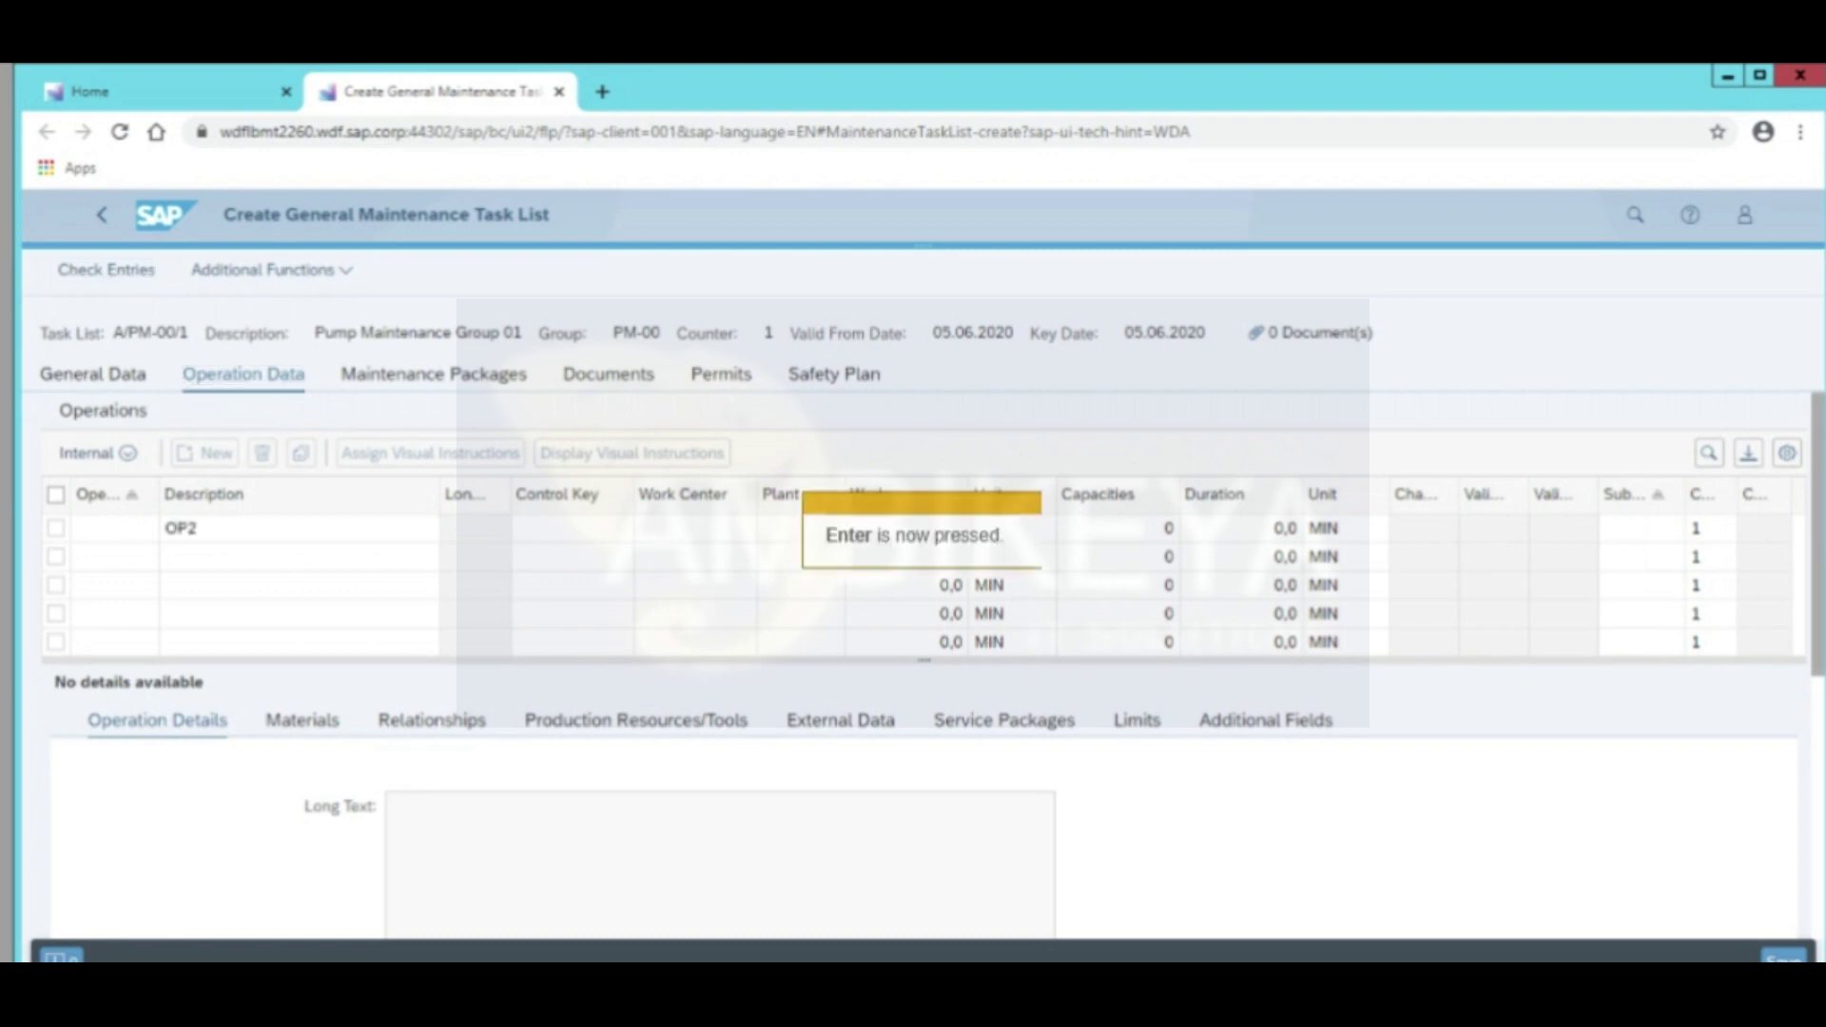
Give operation 0010 2 hours of work and select it
left_click(884, 540)
type("2")
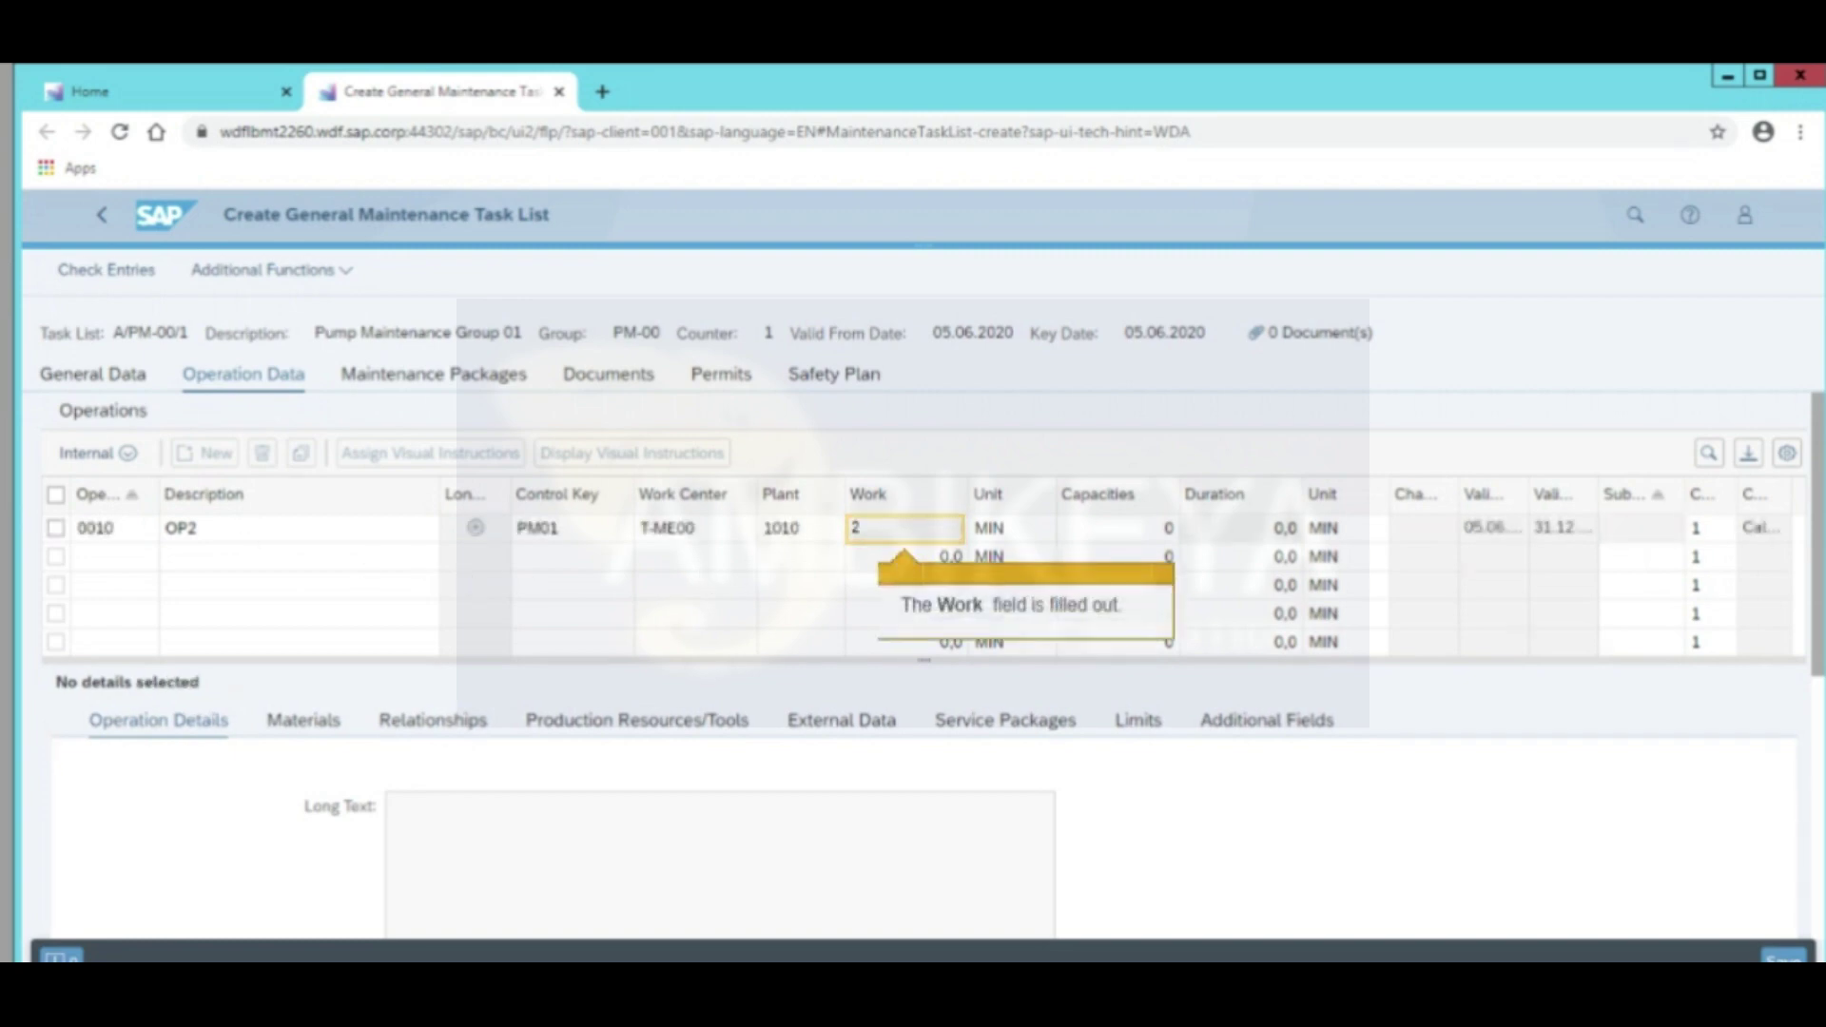
key("Tab")
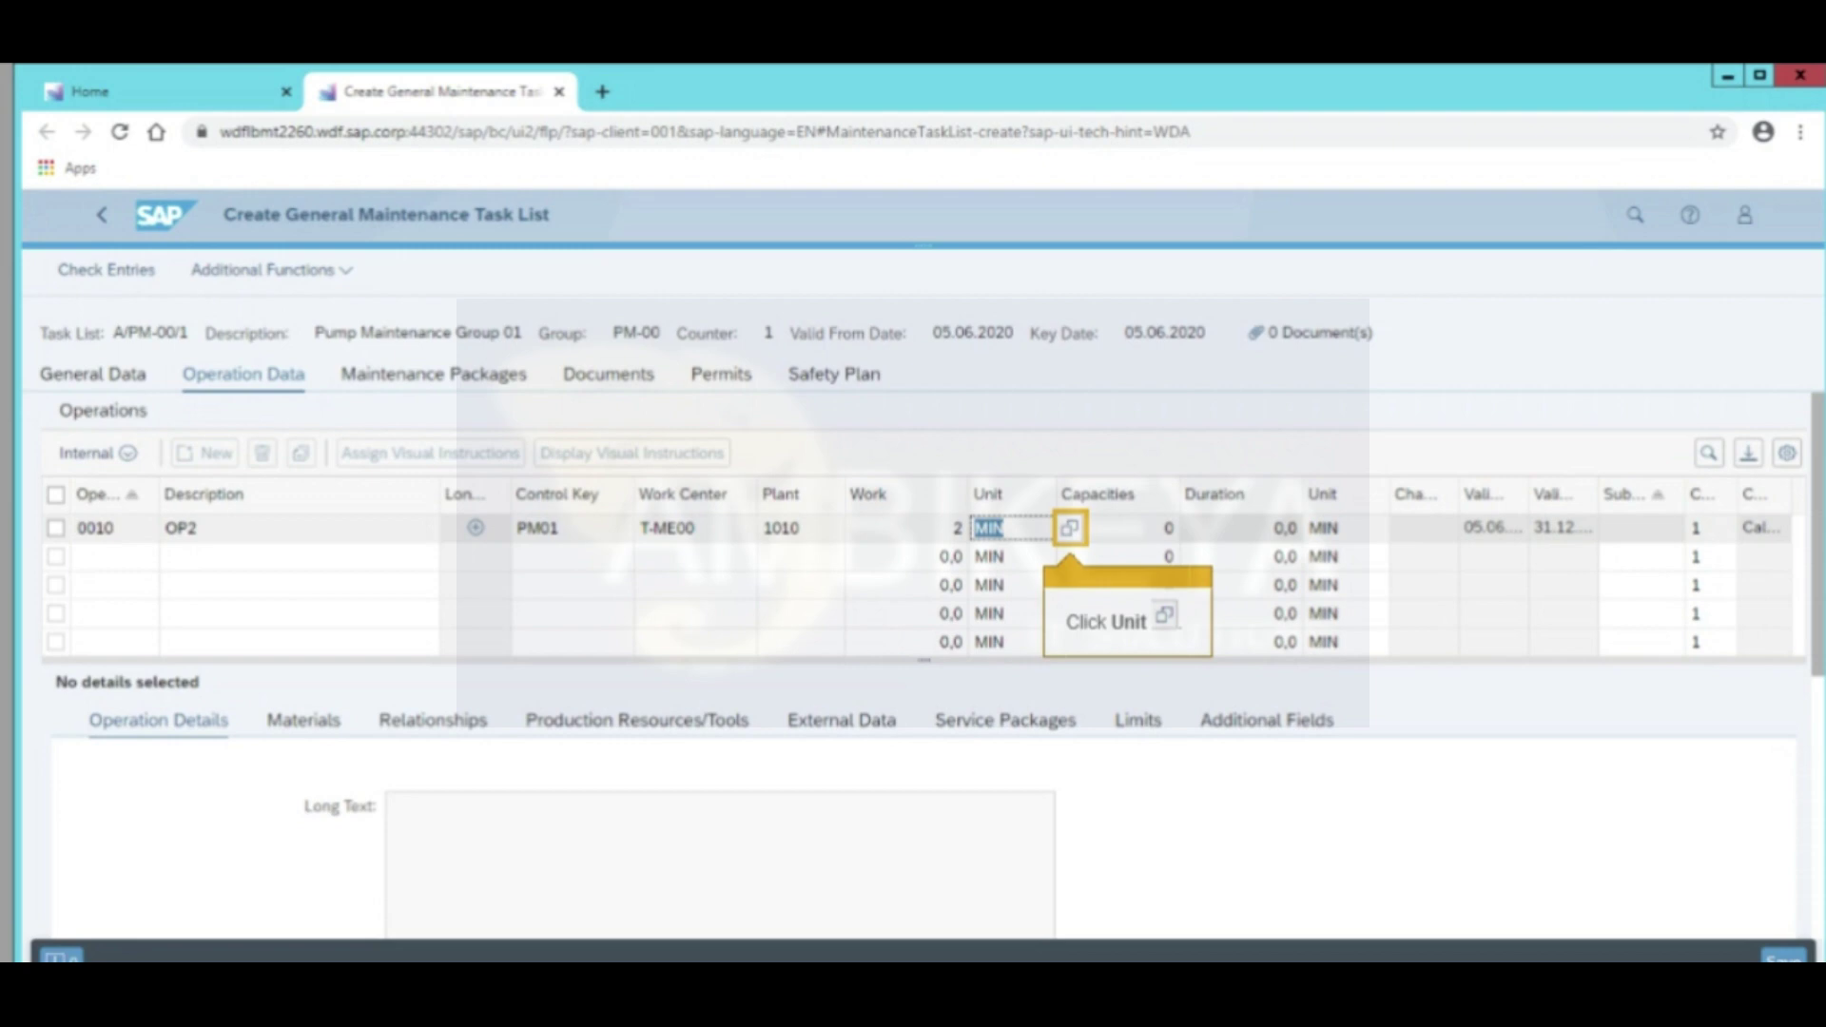
left_click(1069, 528)
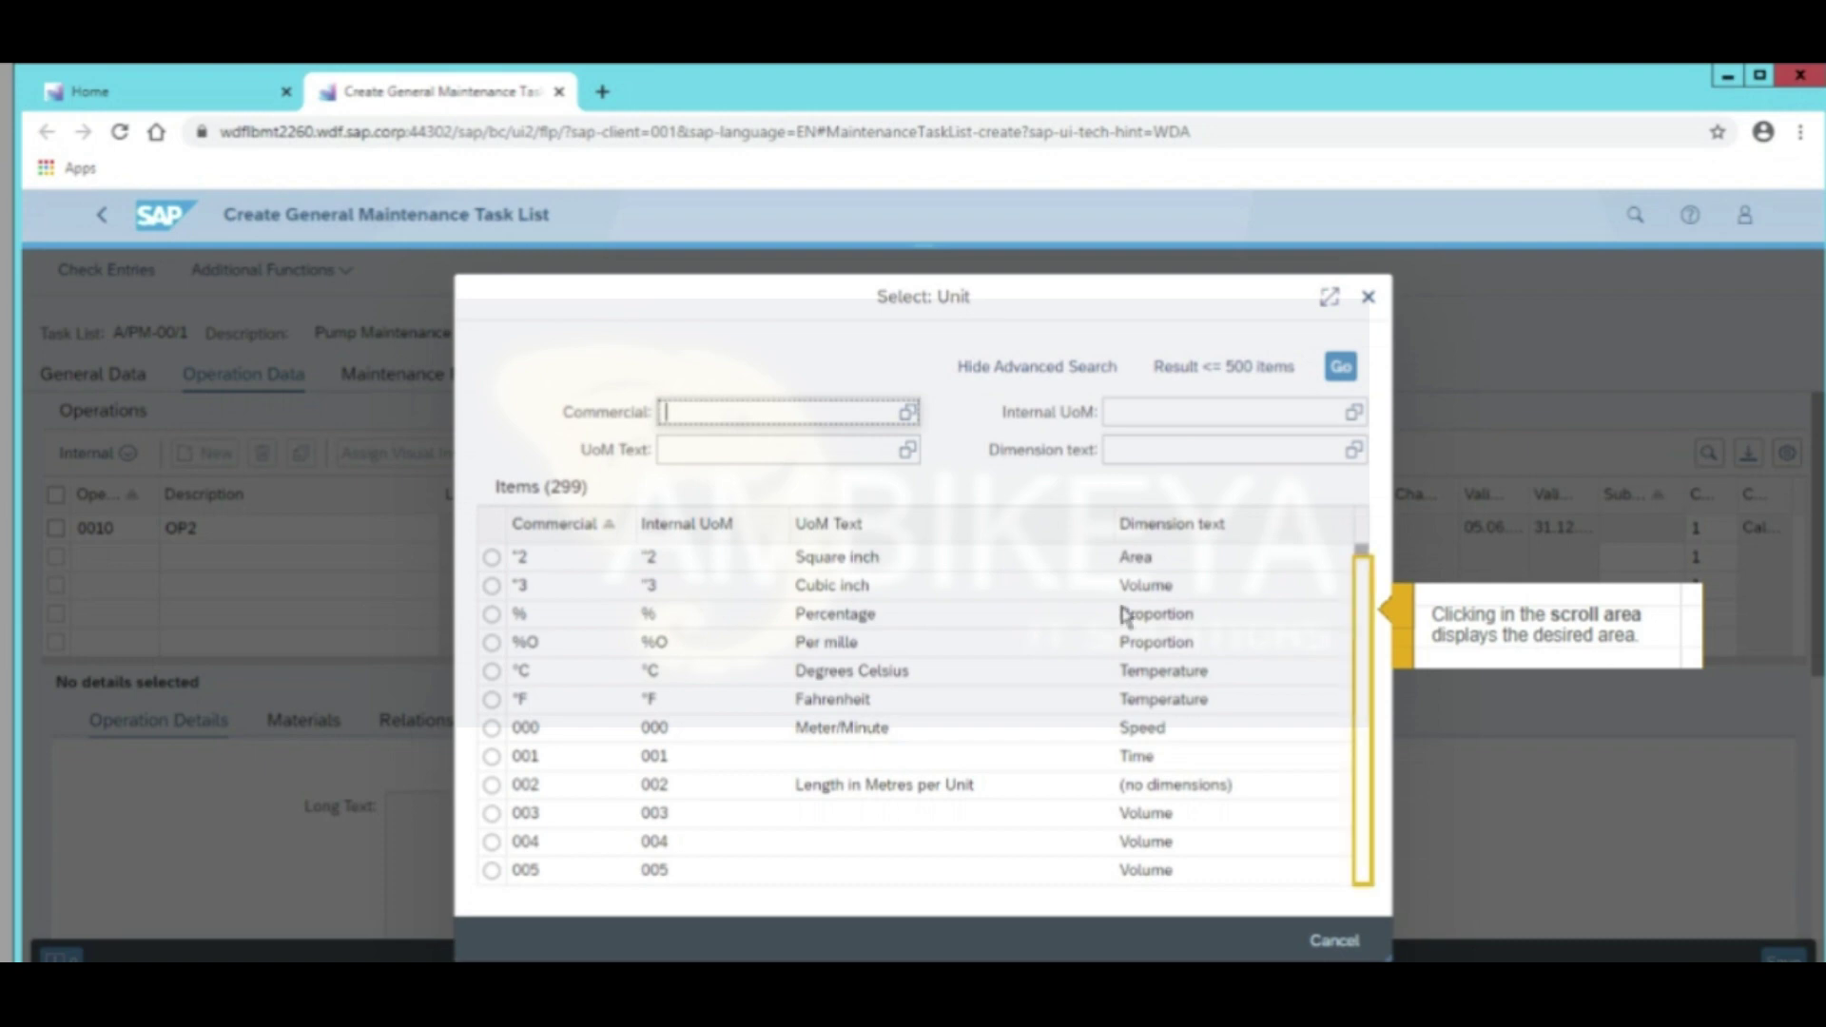
left_click(1362, 819)
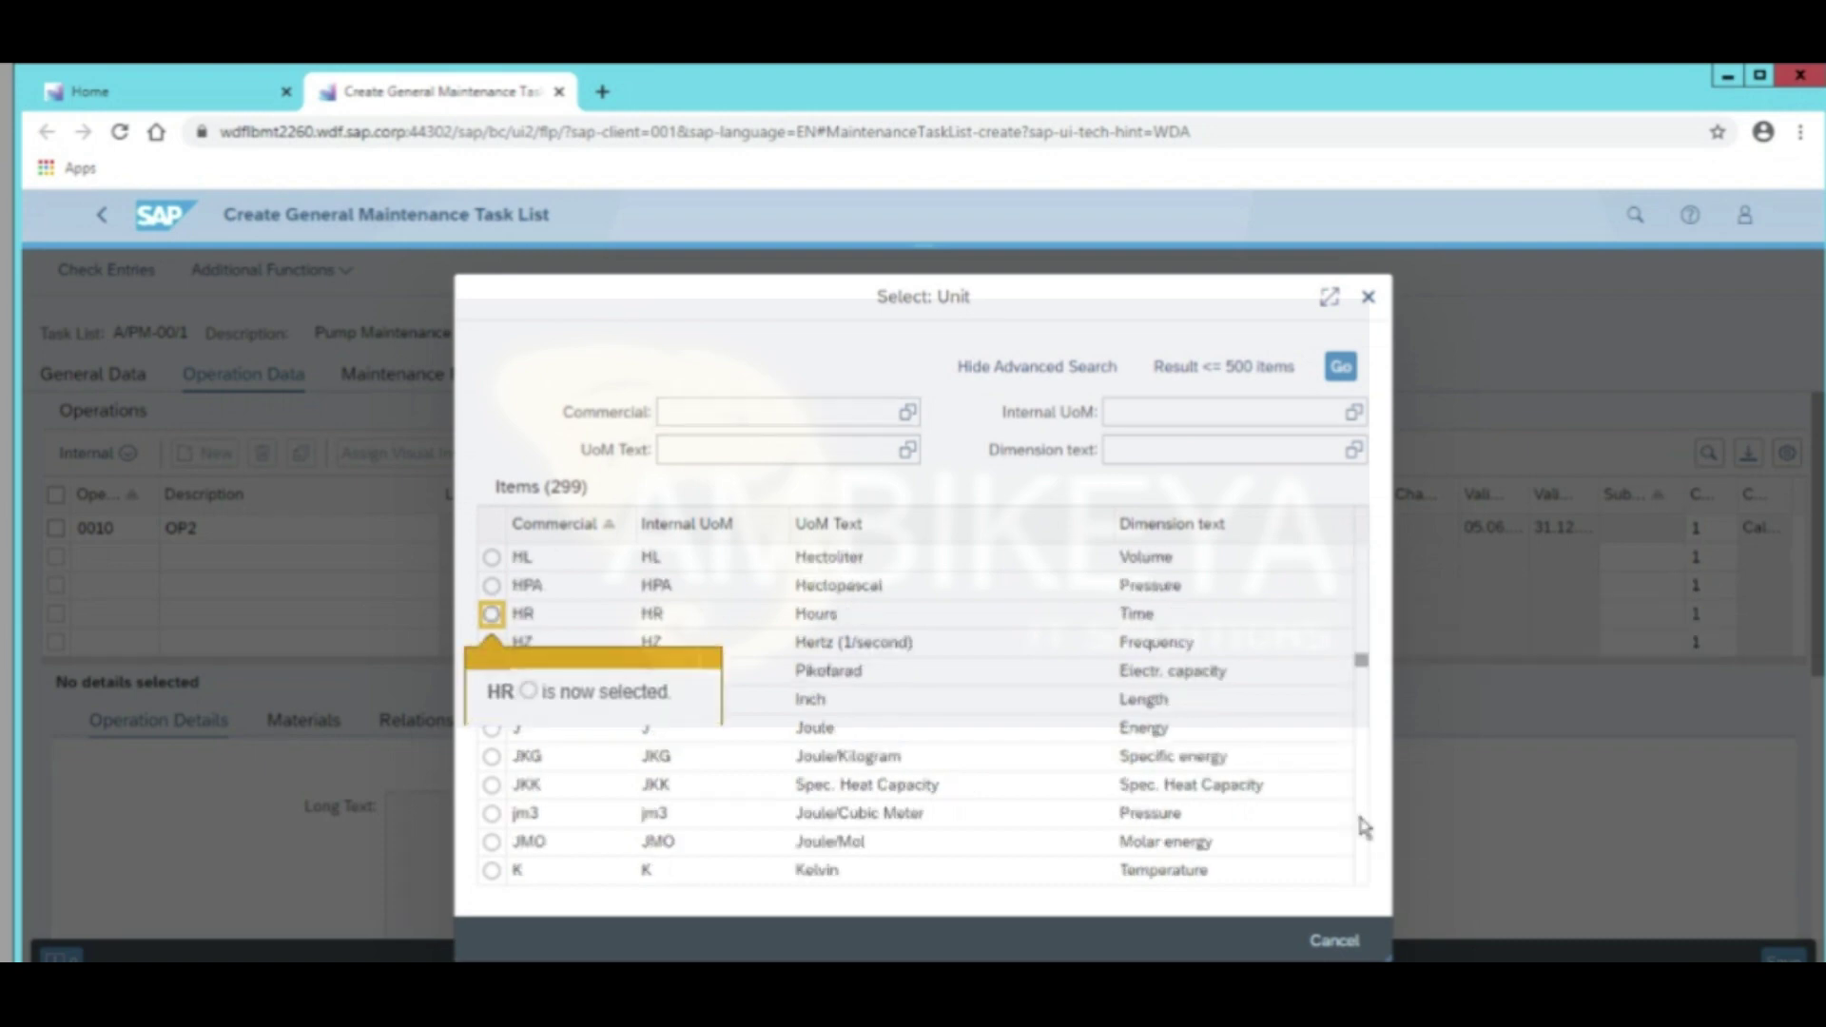
left_click(491, 614)
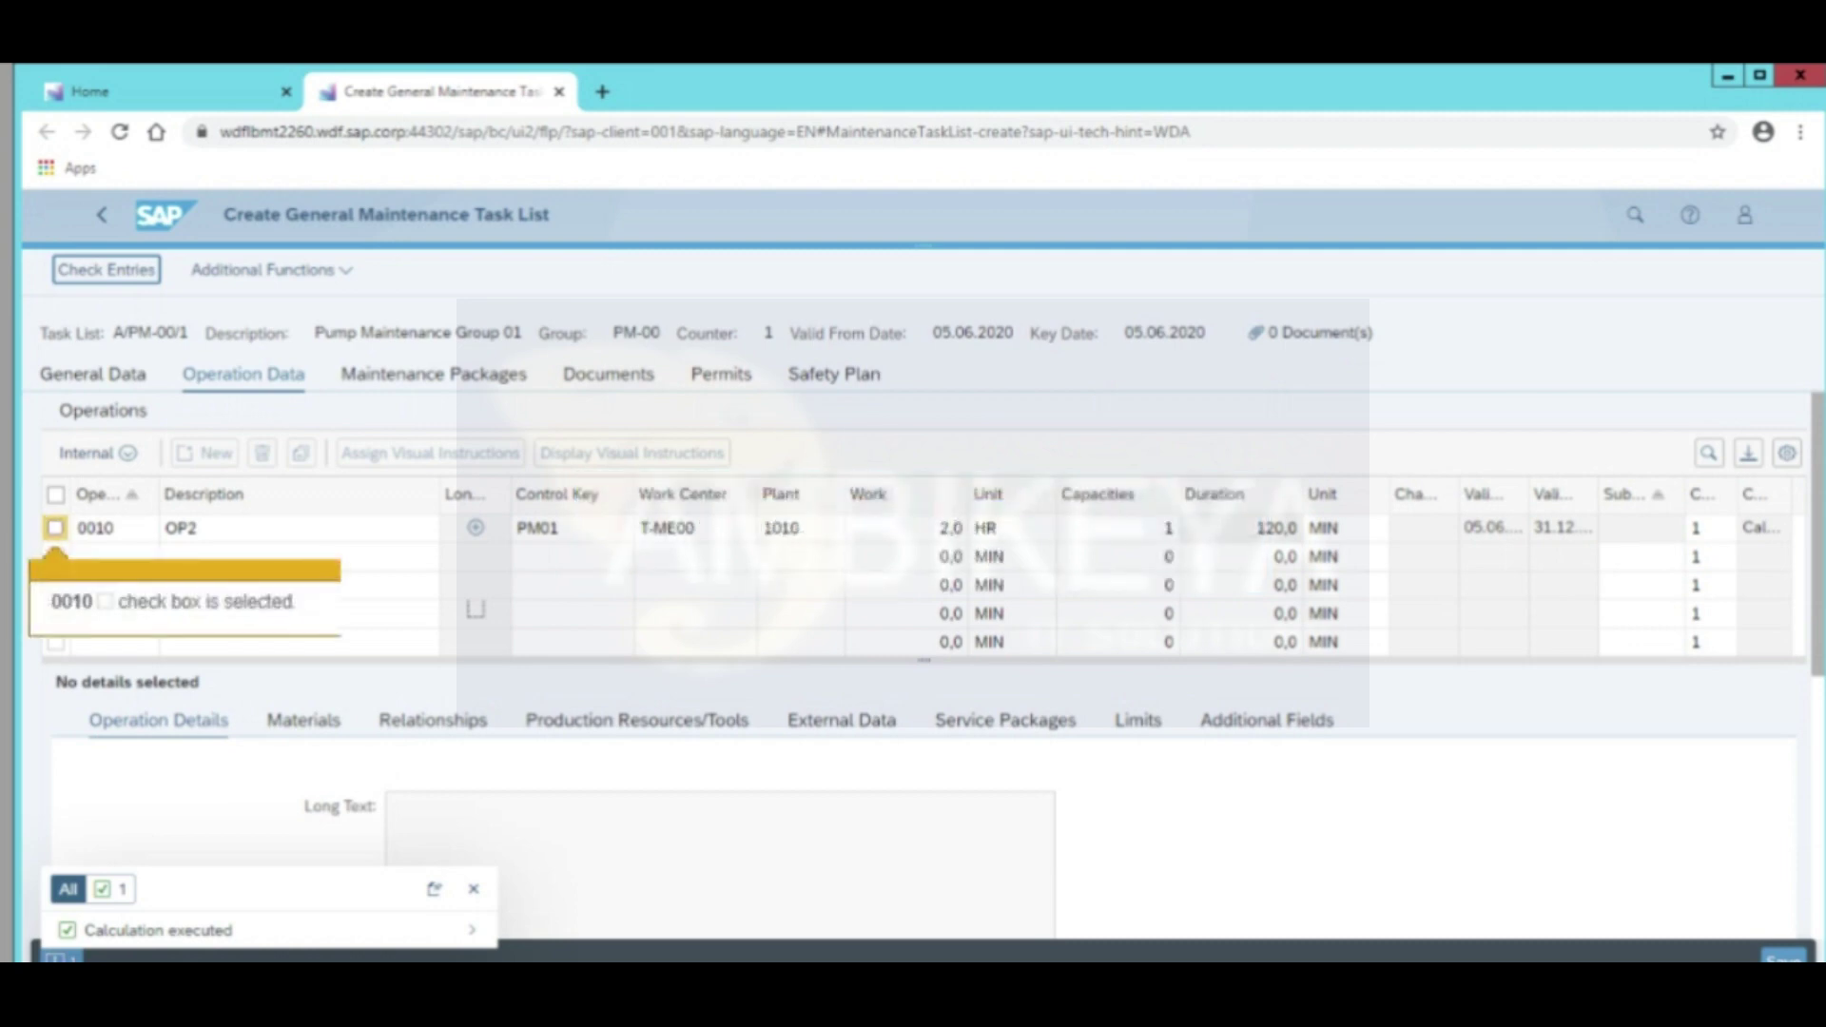
left_click(55, 530)
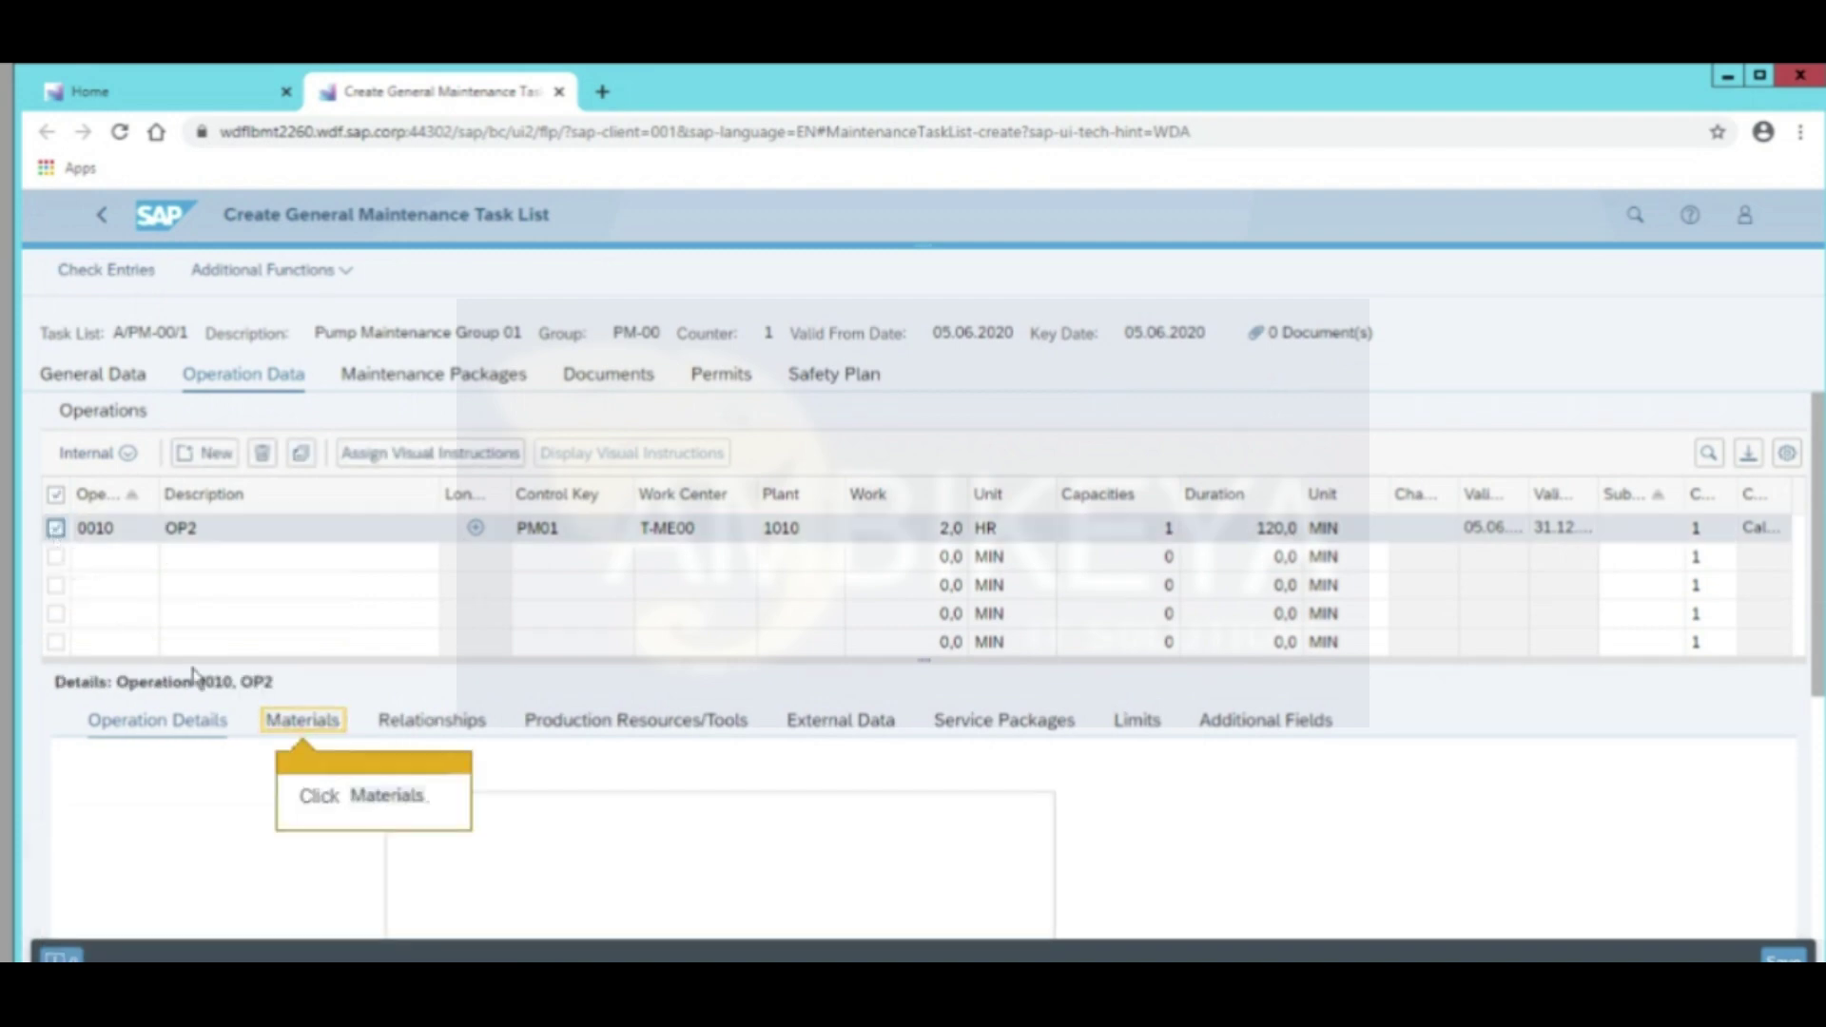
Assign material T-PM2300 Rubber seal from the structure list to operation 0010 OP2
left_click(293, 728)
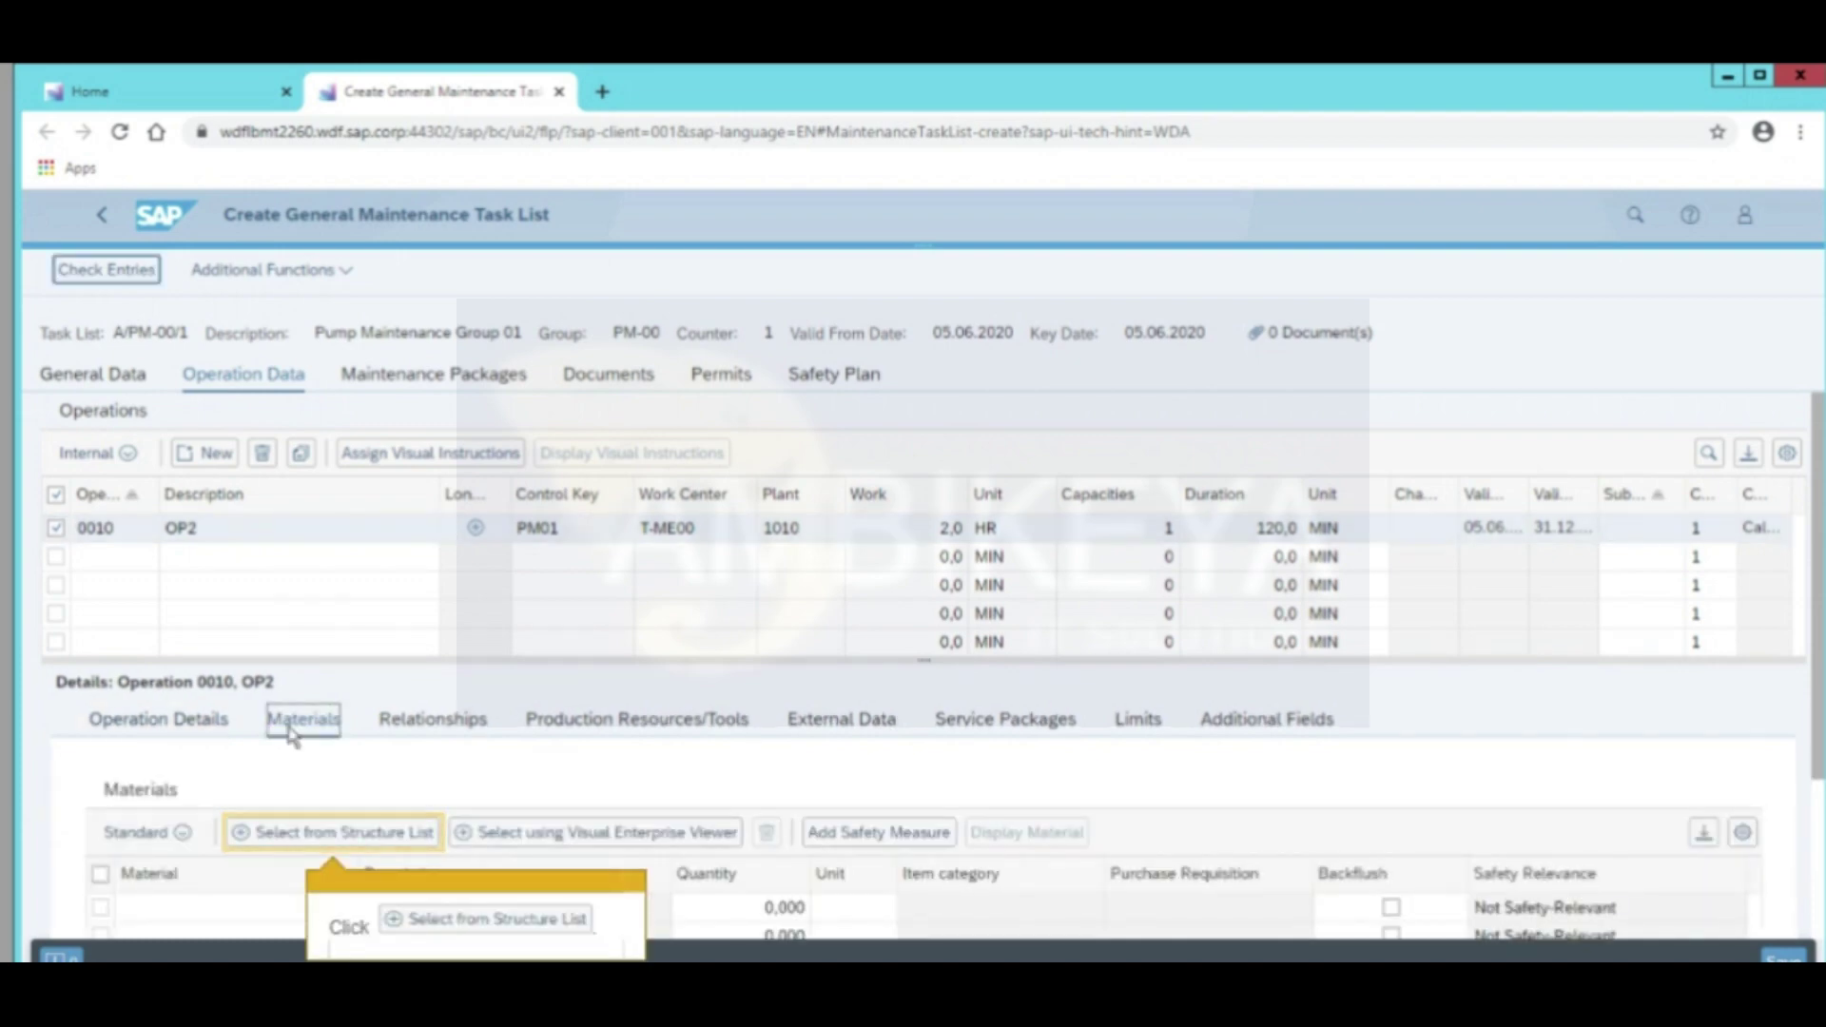
left_click(292, 841)
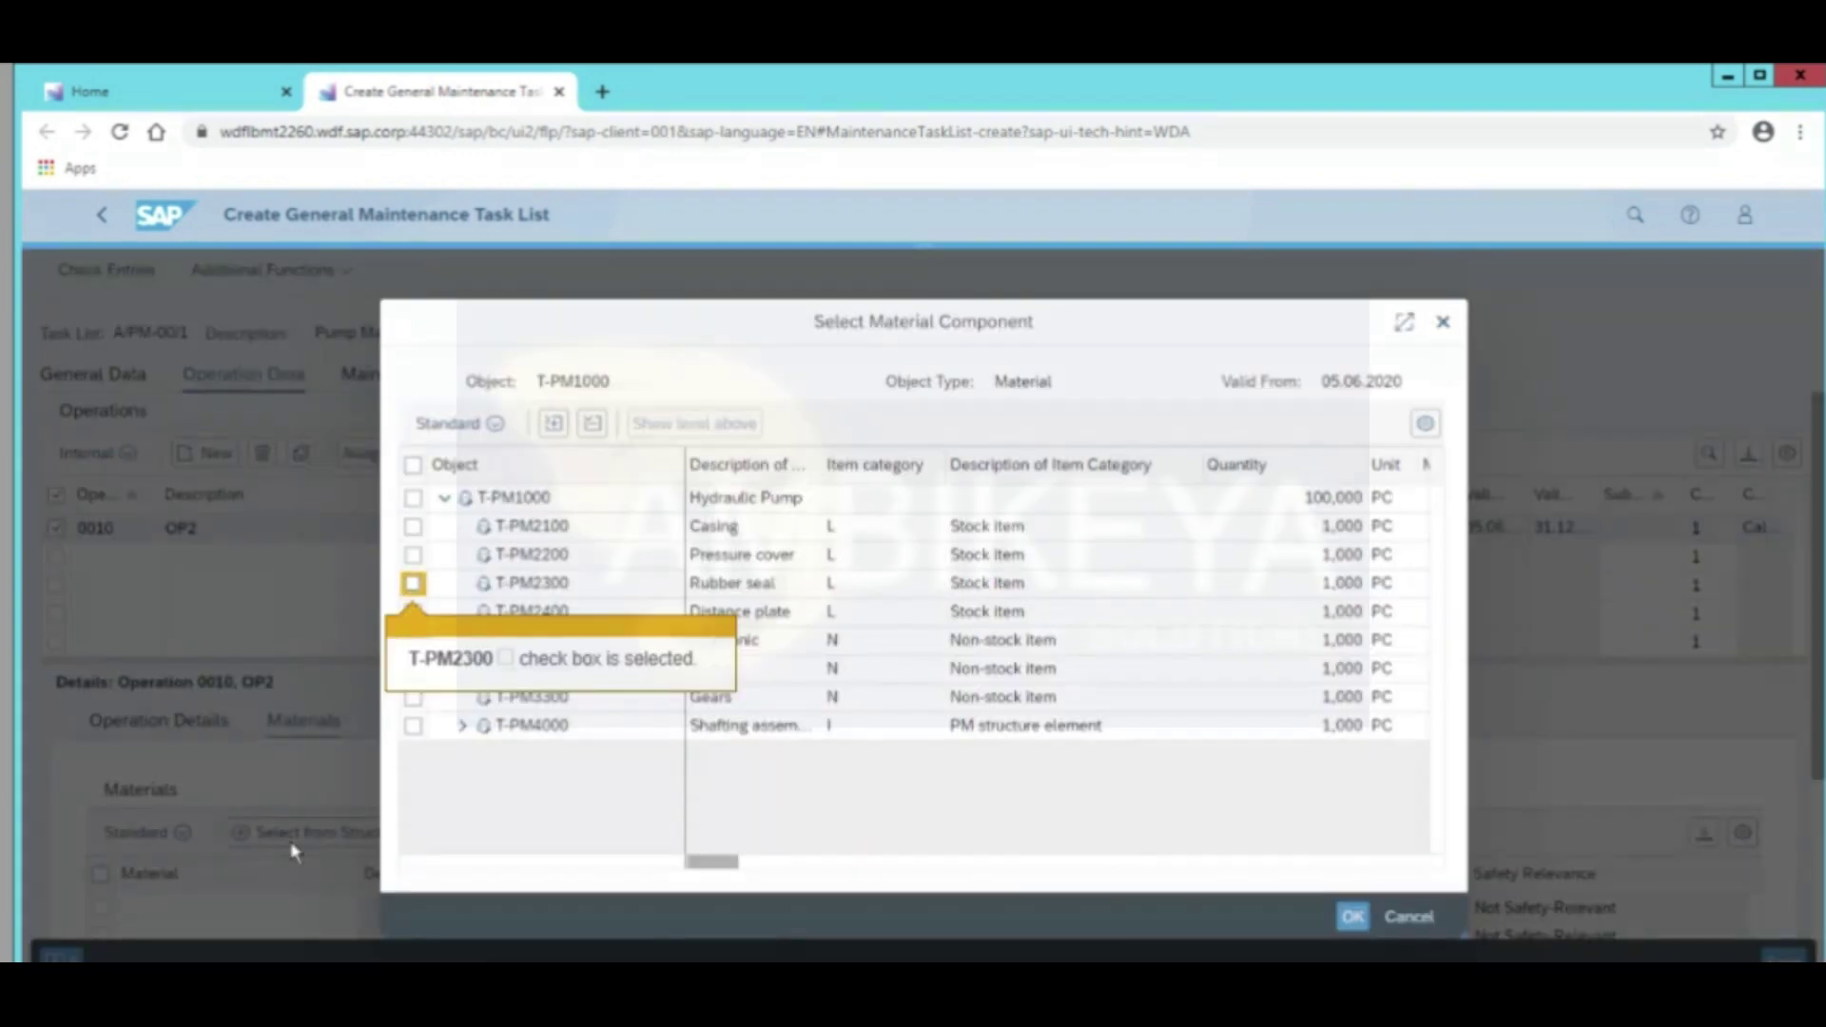
left_click(413, 585)
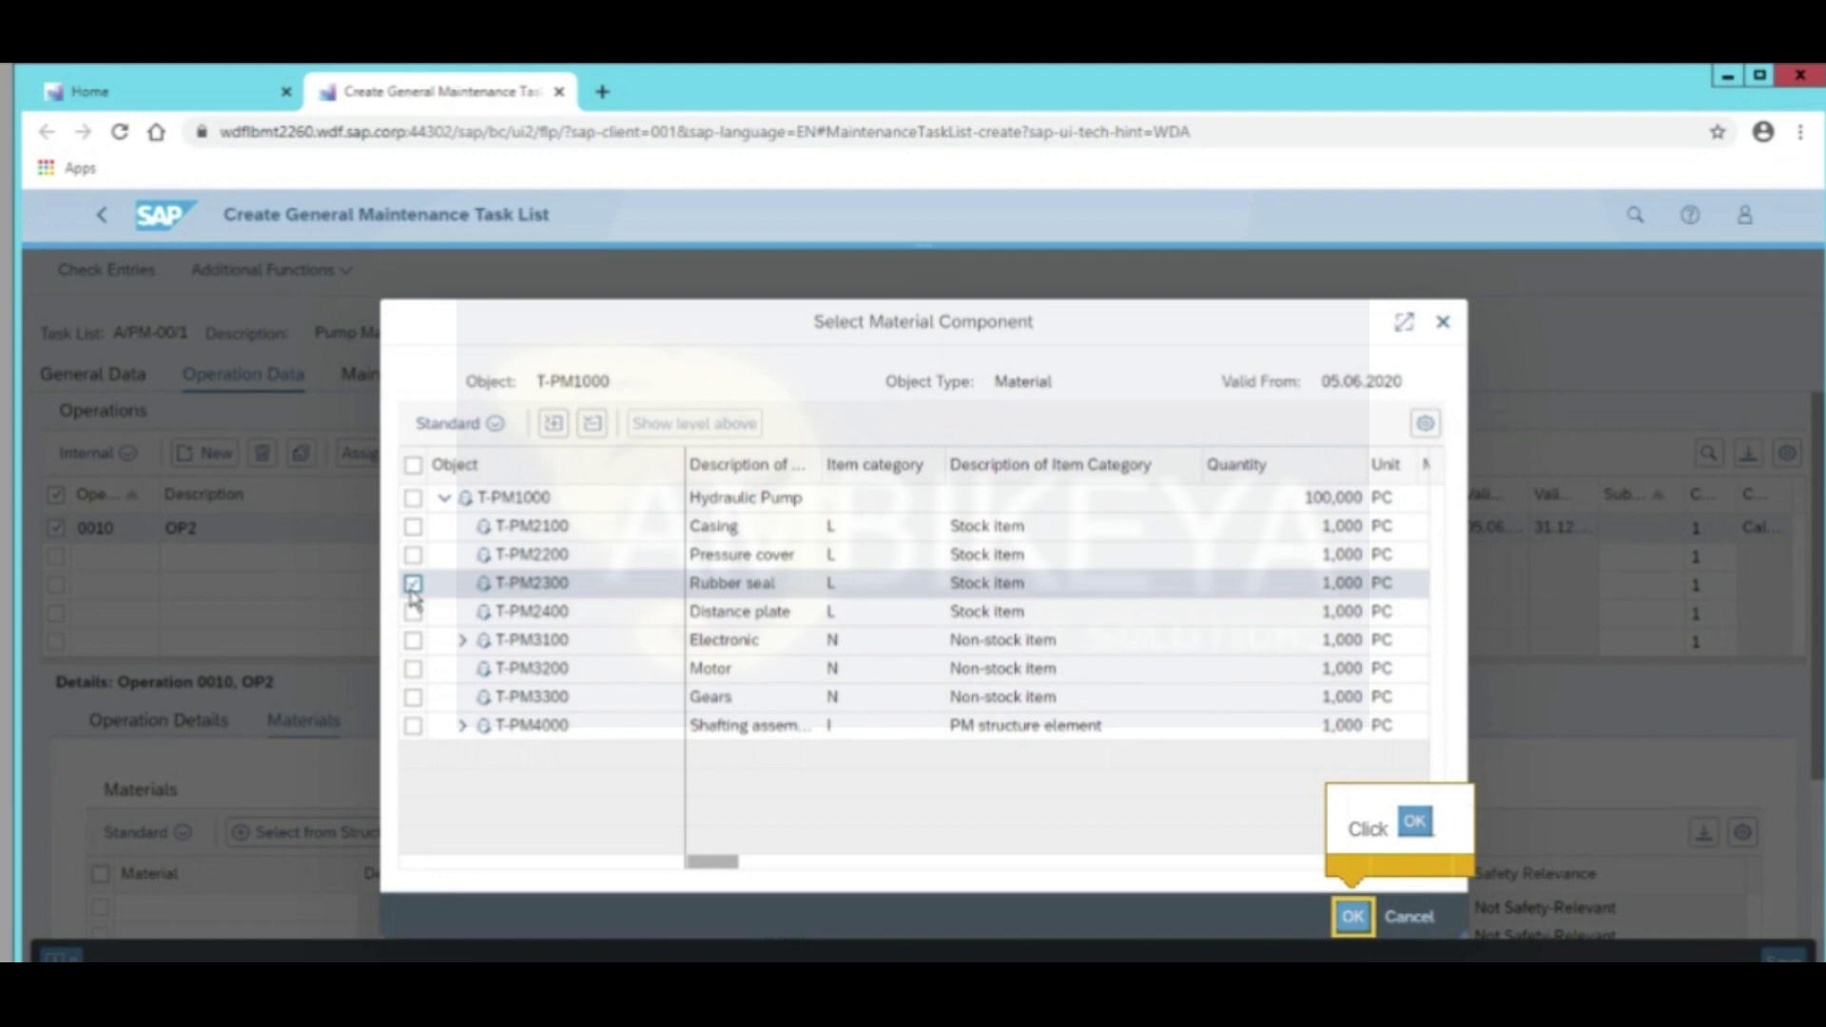
left_click(1353, 917)
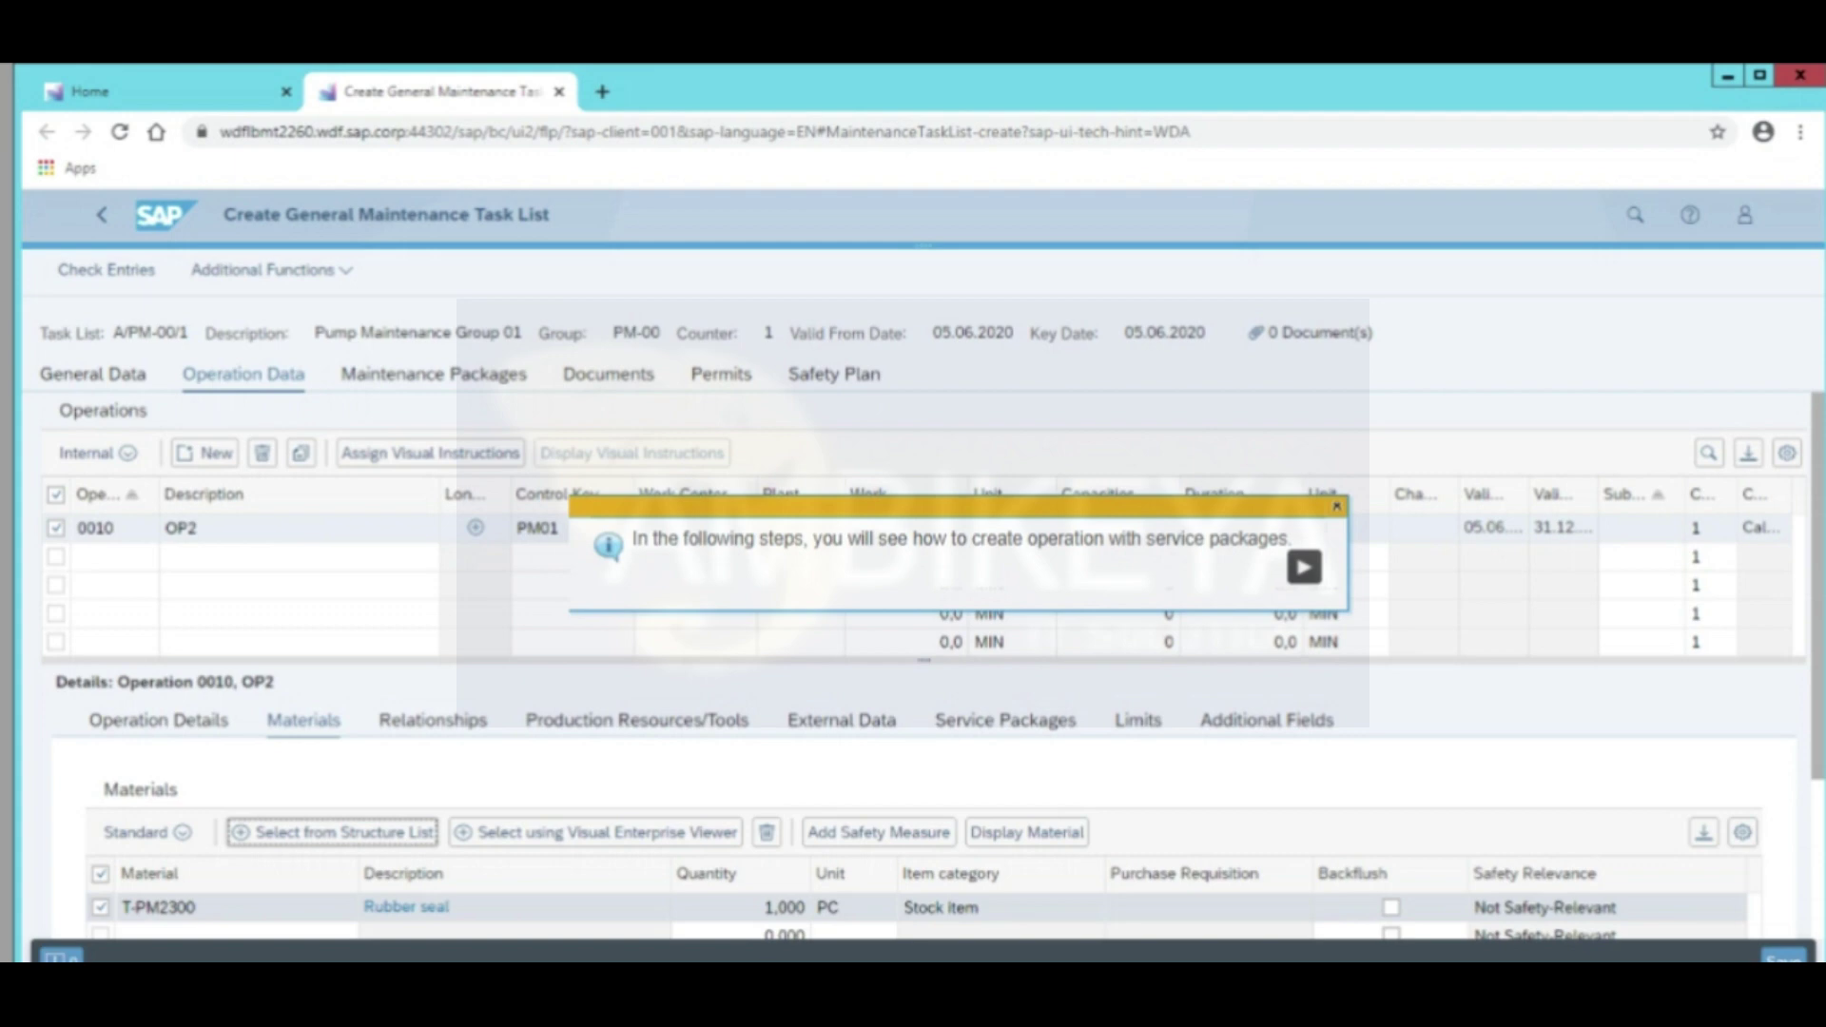
Switch operations to the External layout and add suboperation 'Exeternal Service' with control key PM03
left_click(126, 461)
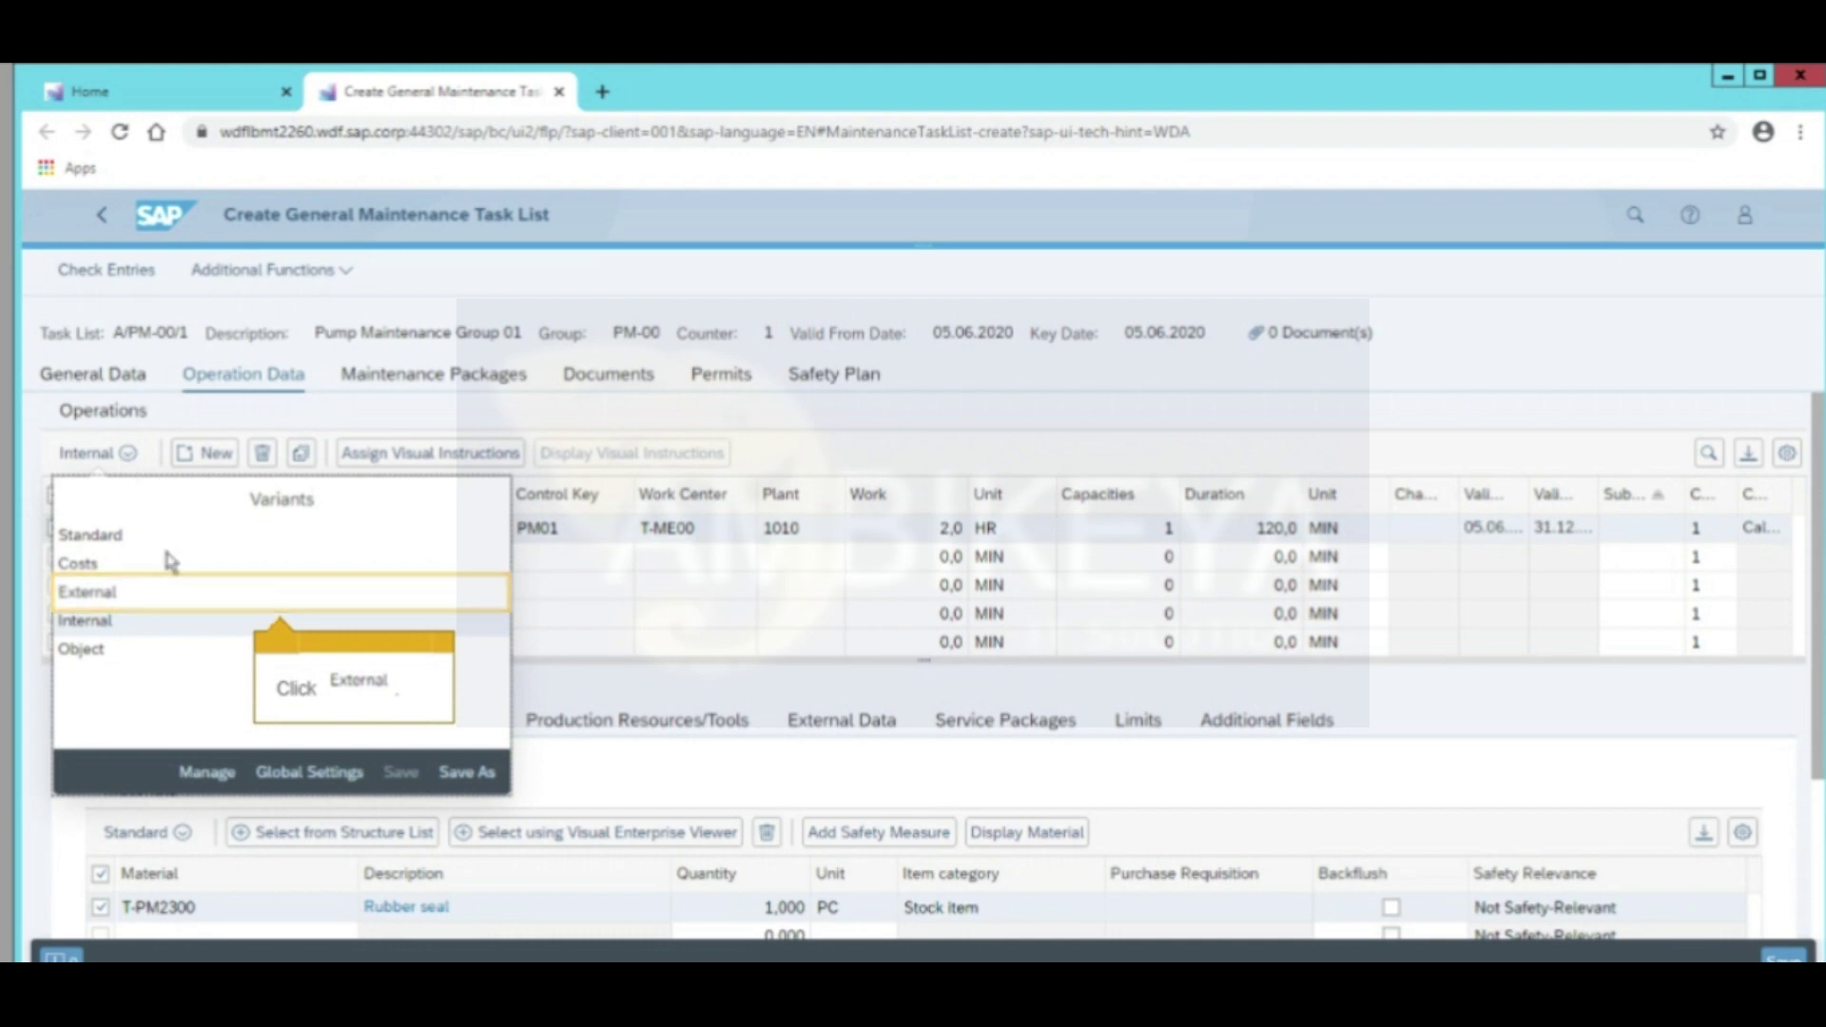
left_click(191, 603)
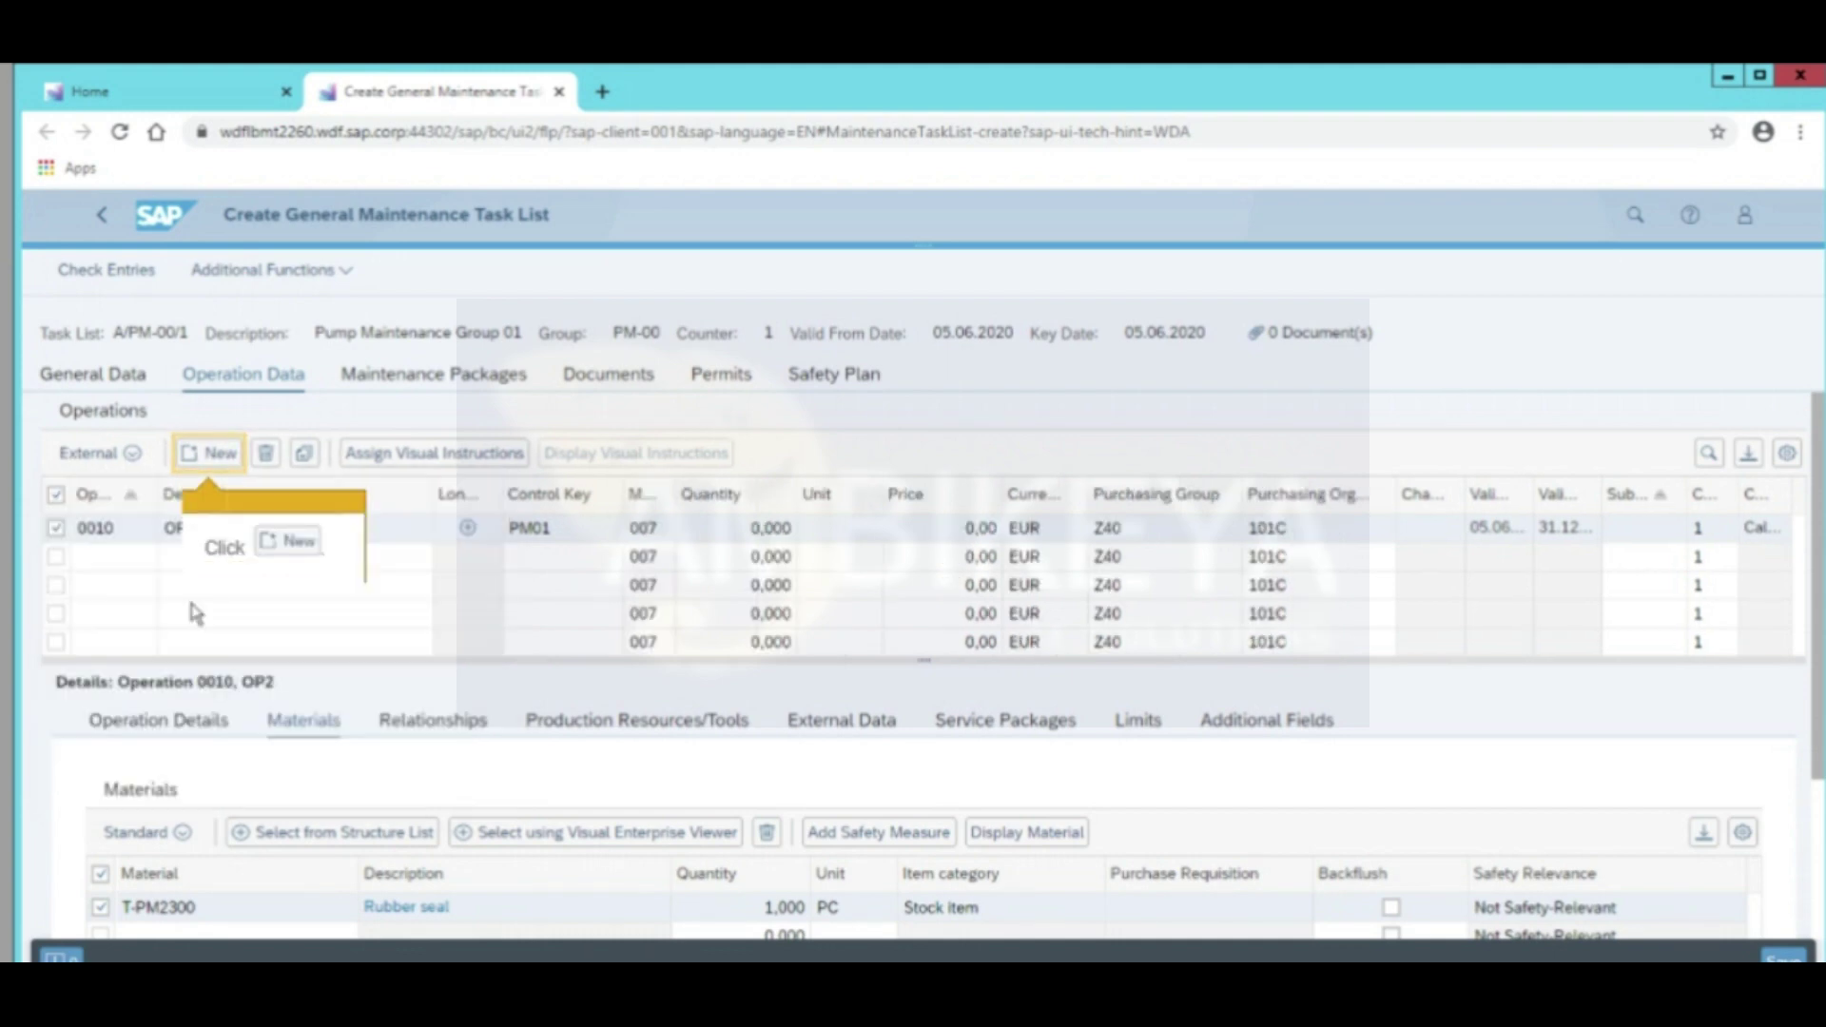
left_click(209, 454)
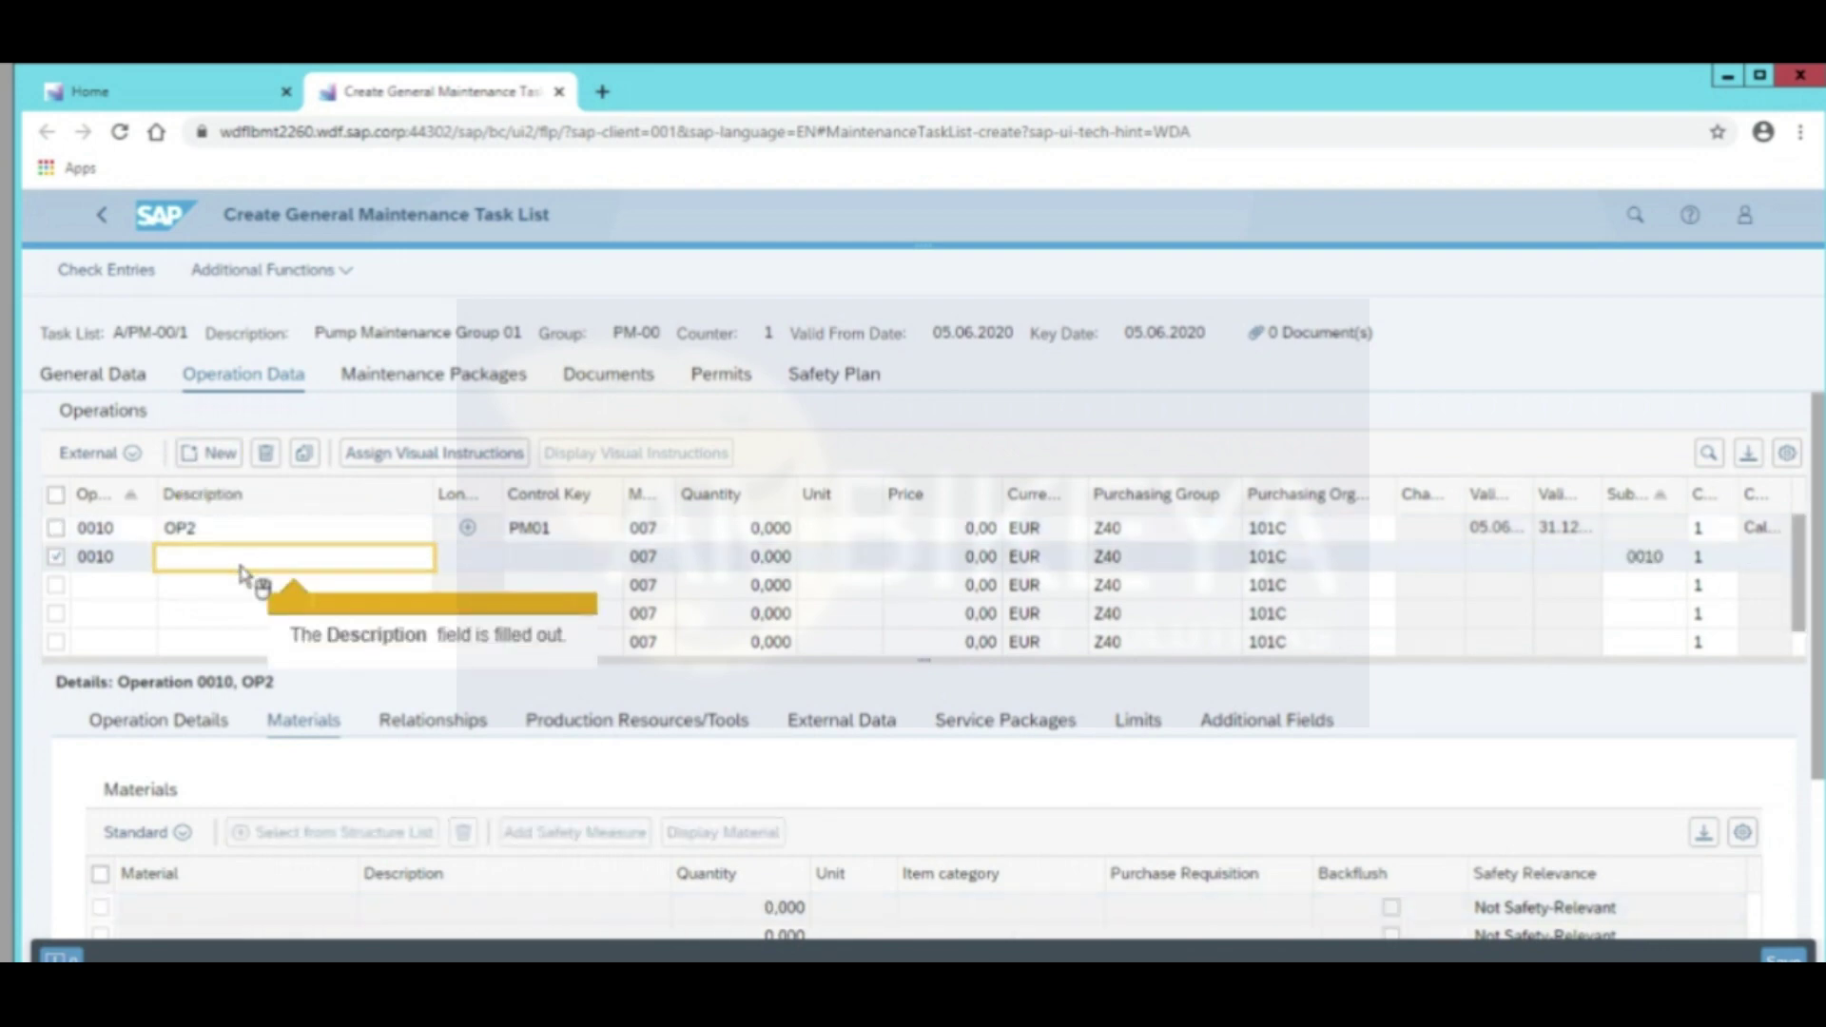
type("Exeternal Service")
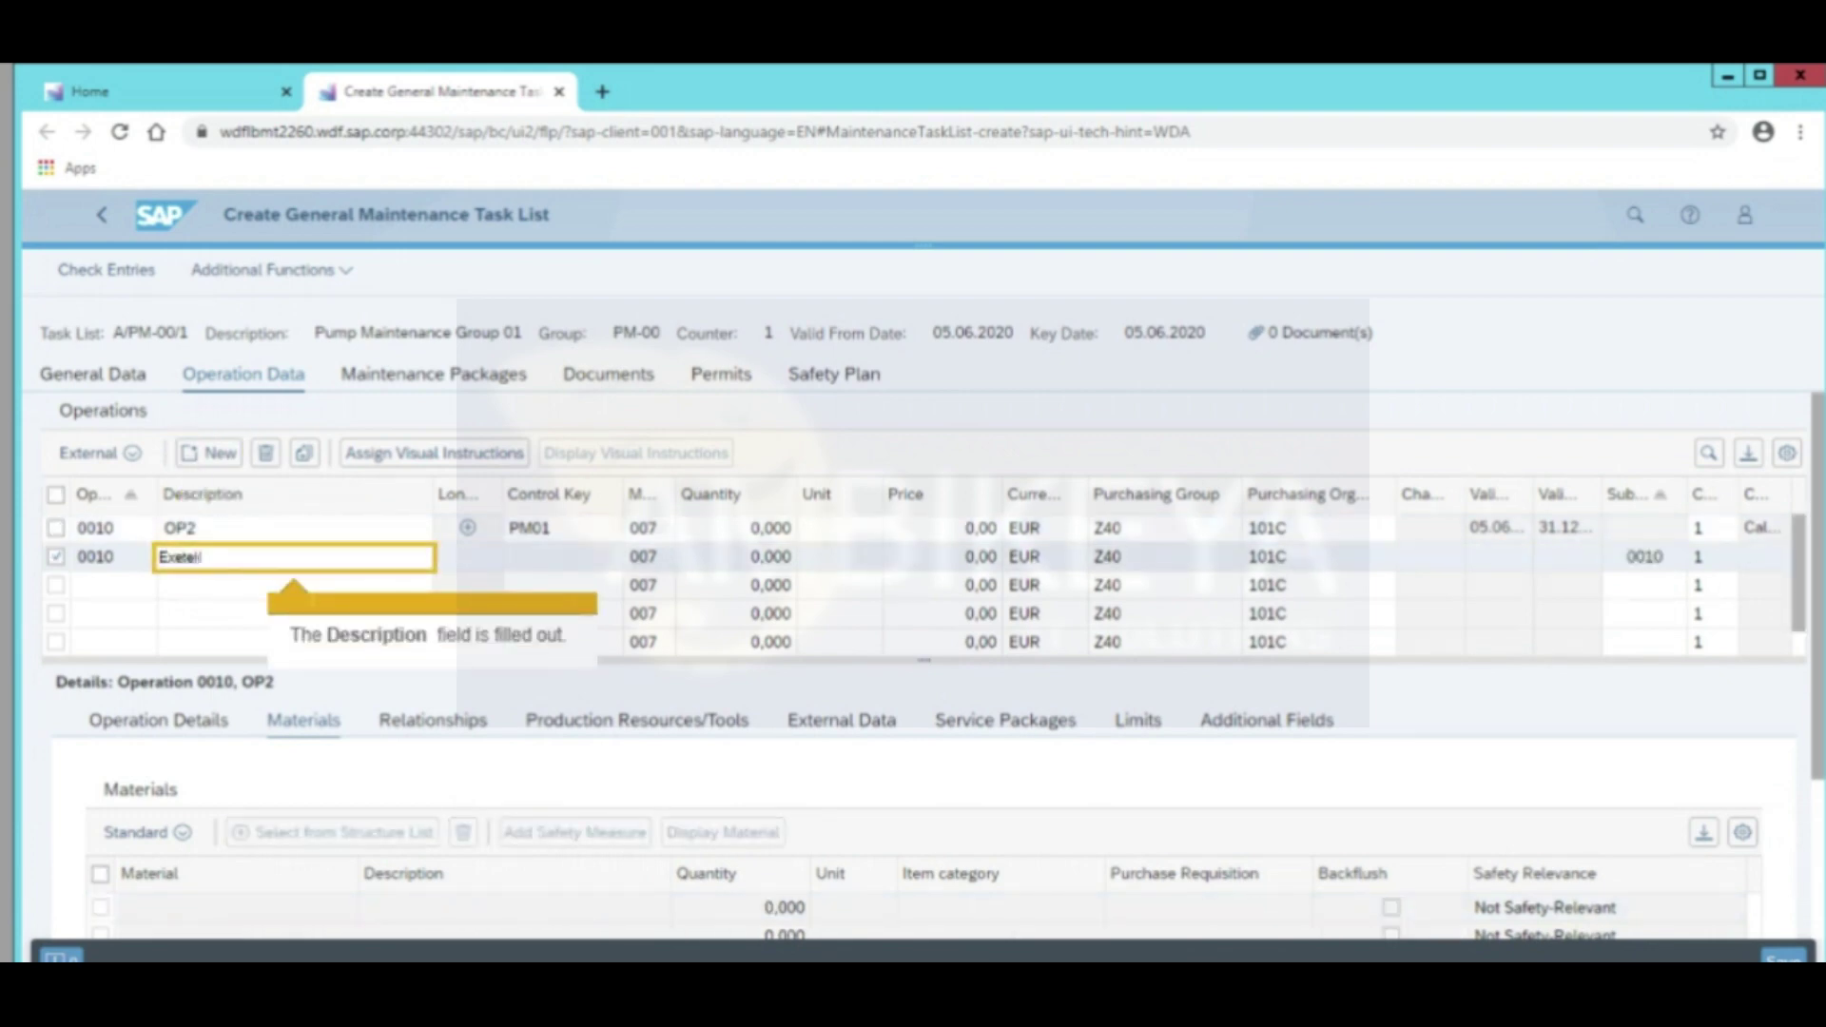
key("Tab")
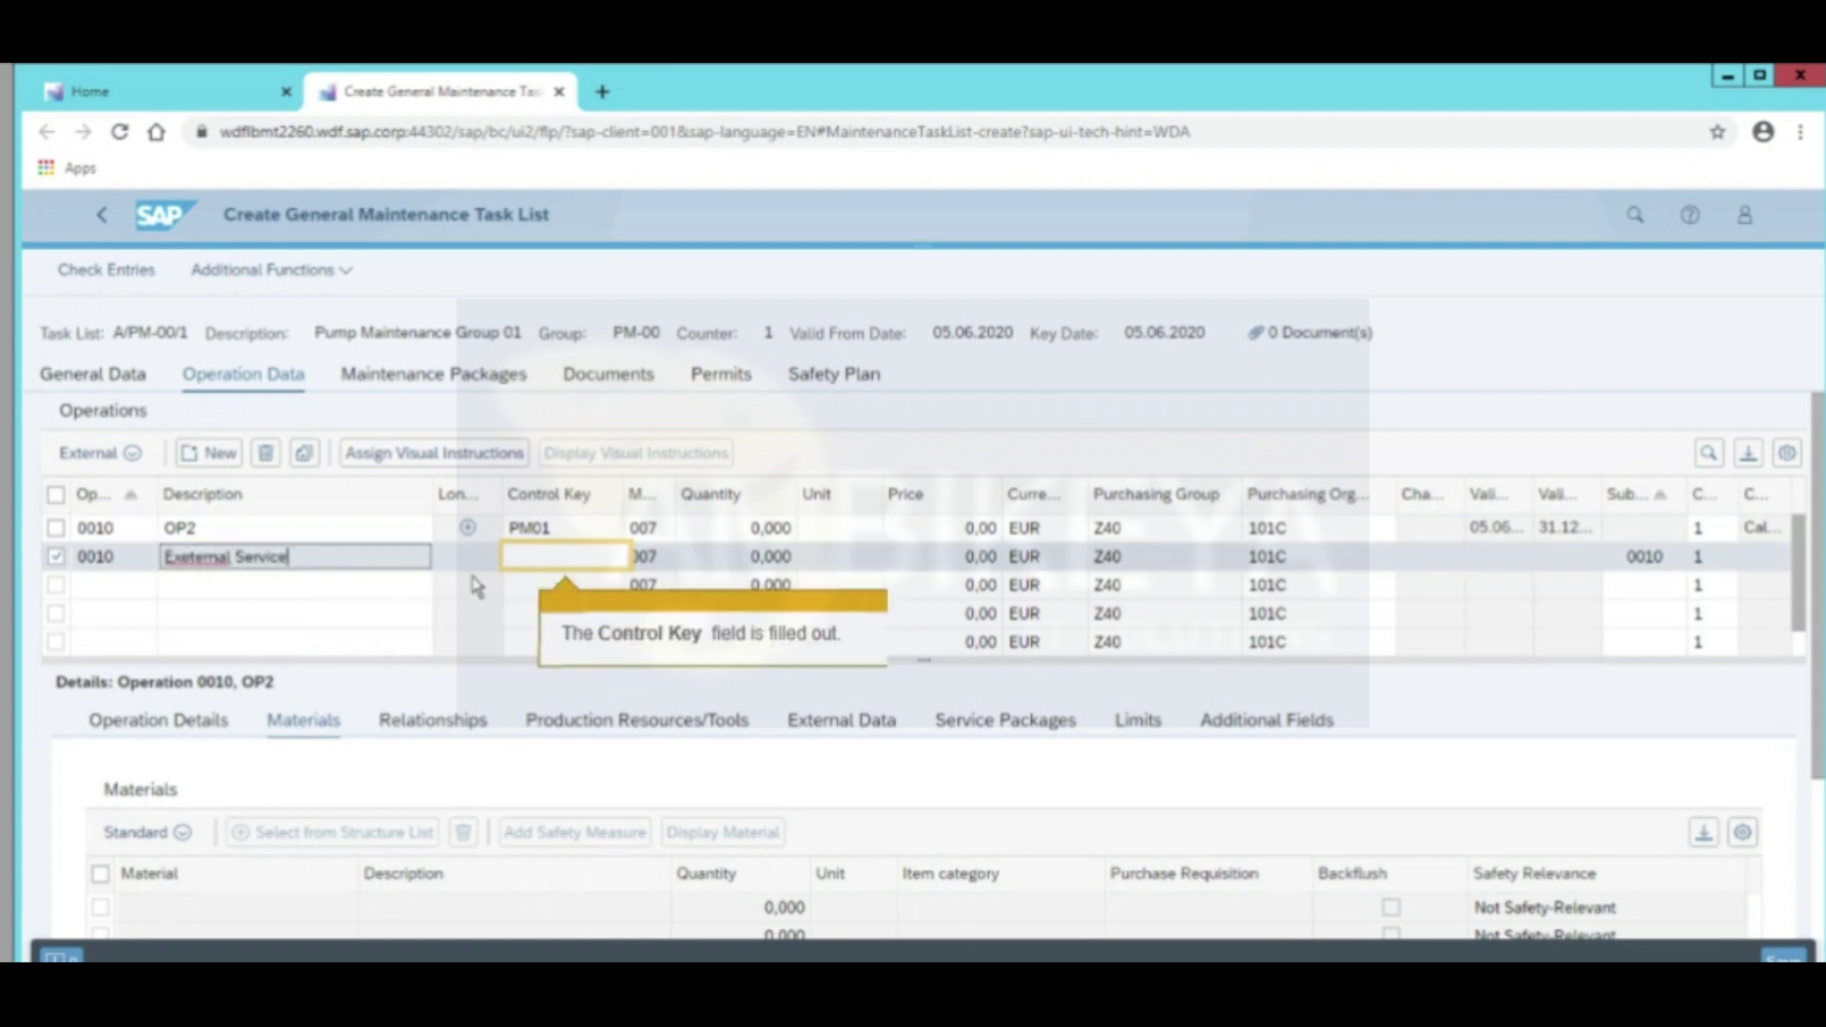
type("PM03")
key("Return")
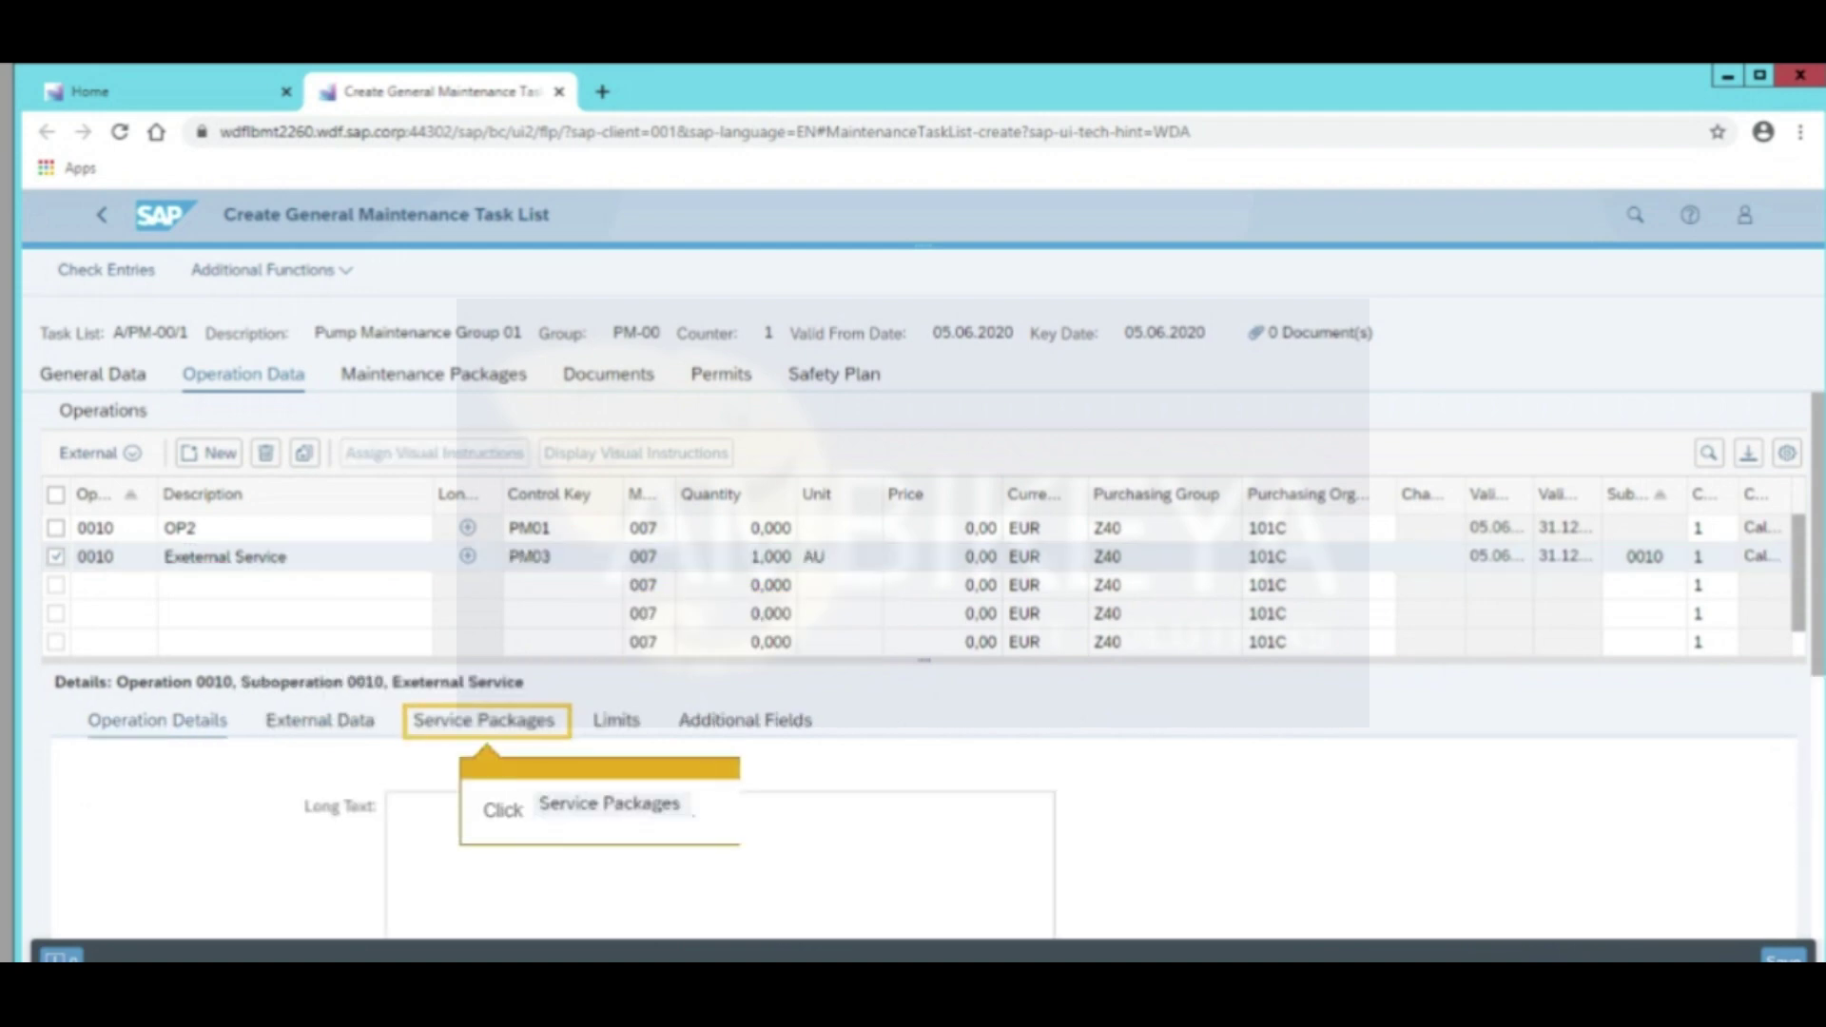
Add service T-PMSRV1000 Monthly Inspection Hydraulic from spec T-PM-SRV's Services for Pumps to the package
left_click(459, 734)
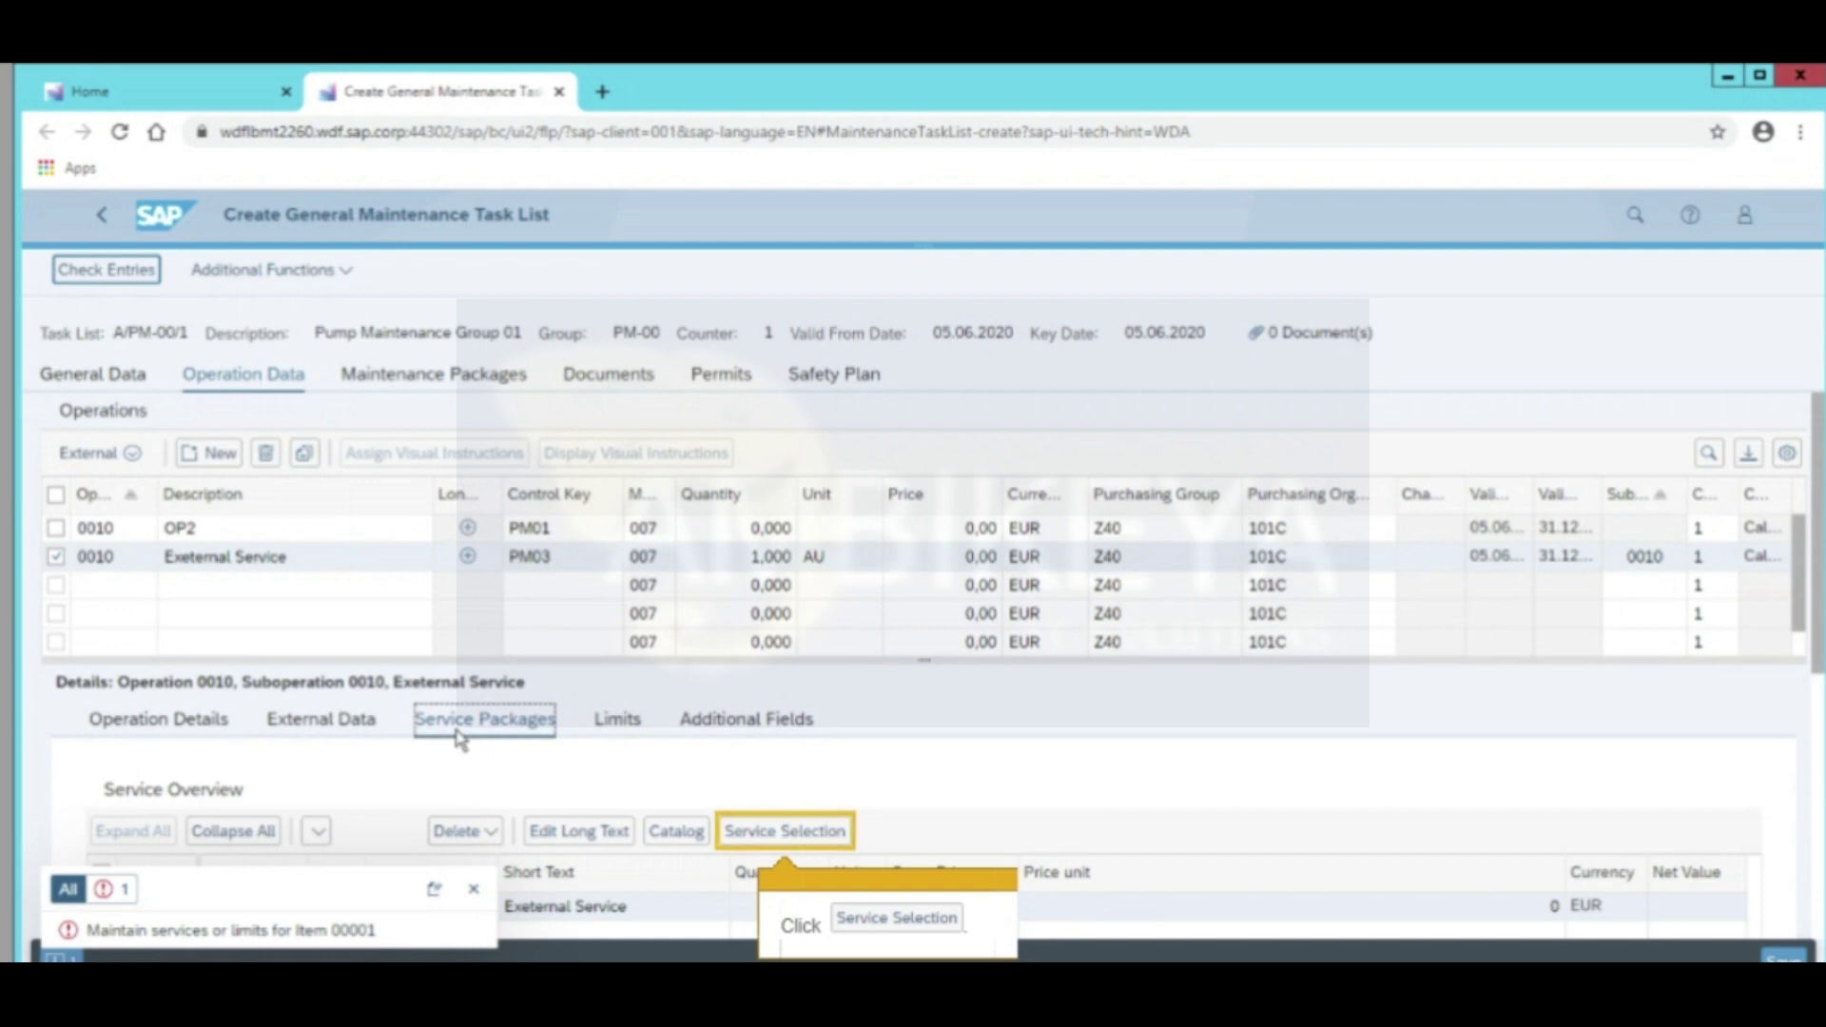
left_click(761, 842)
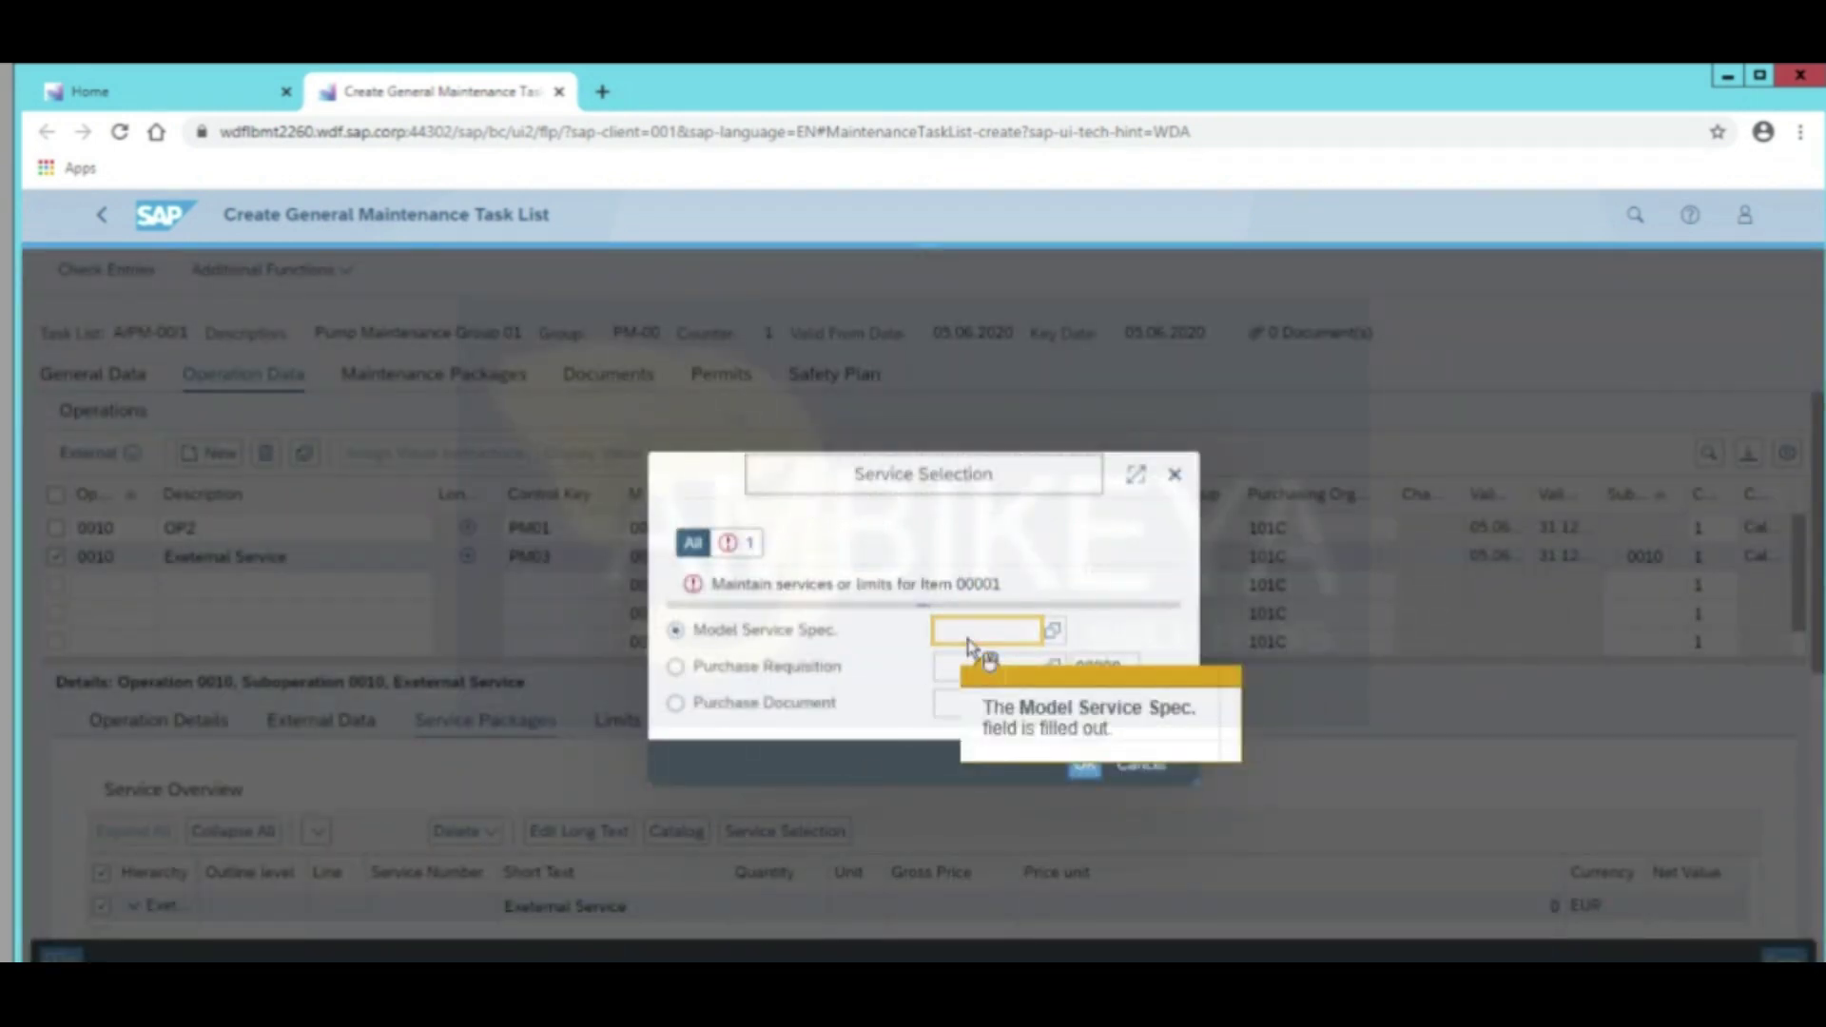
type("T-P")
type("U-001")
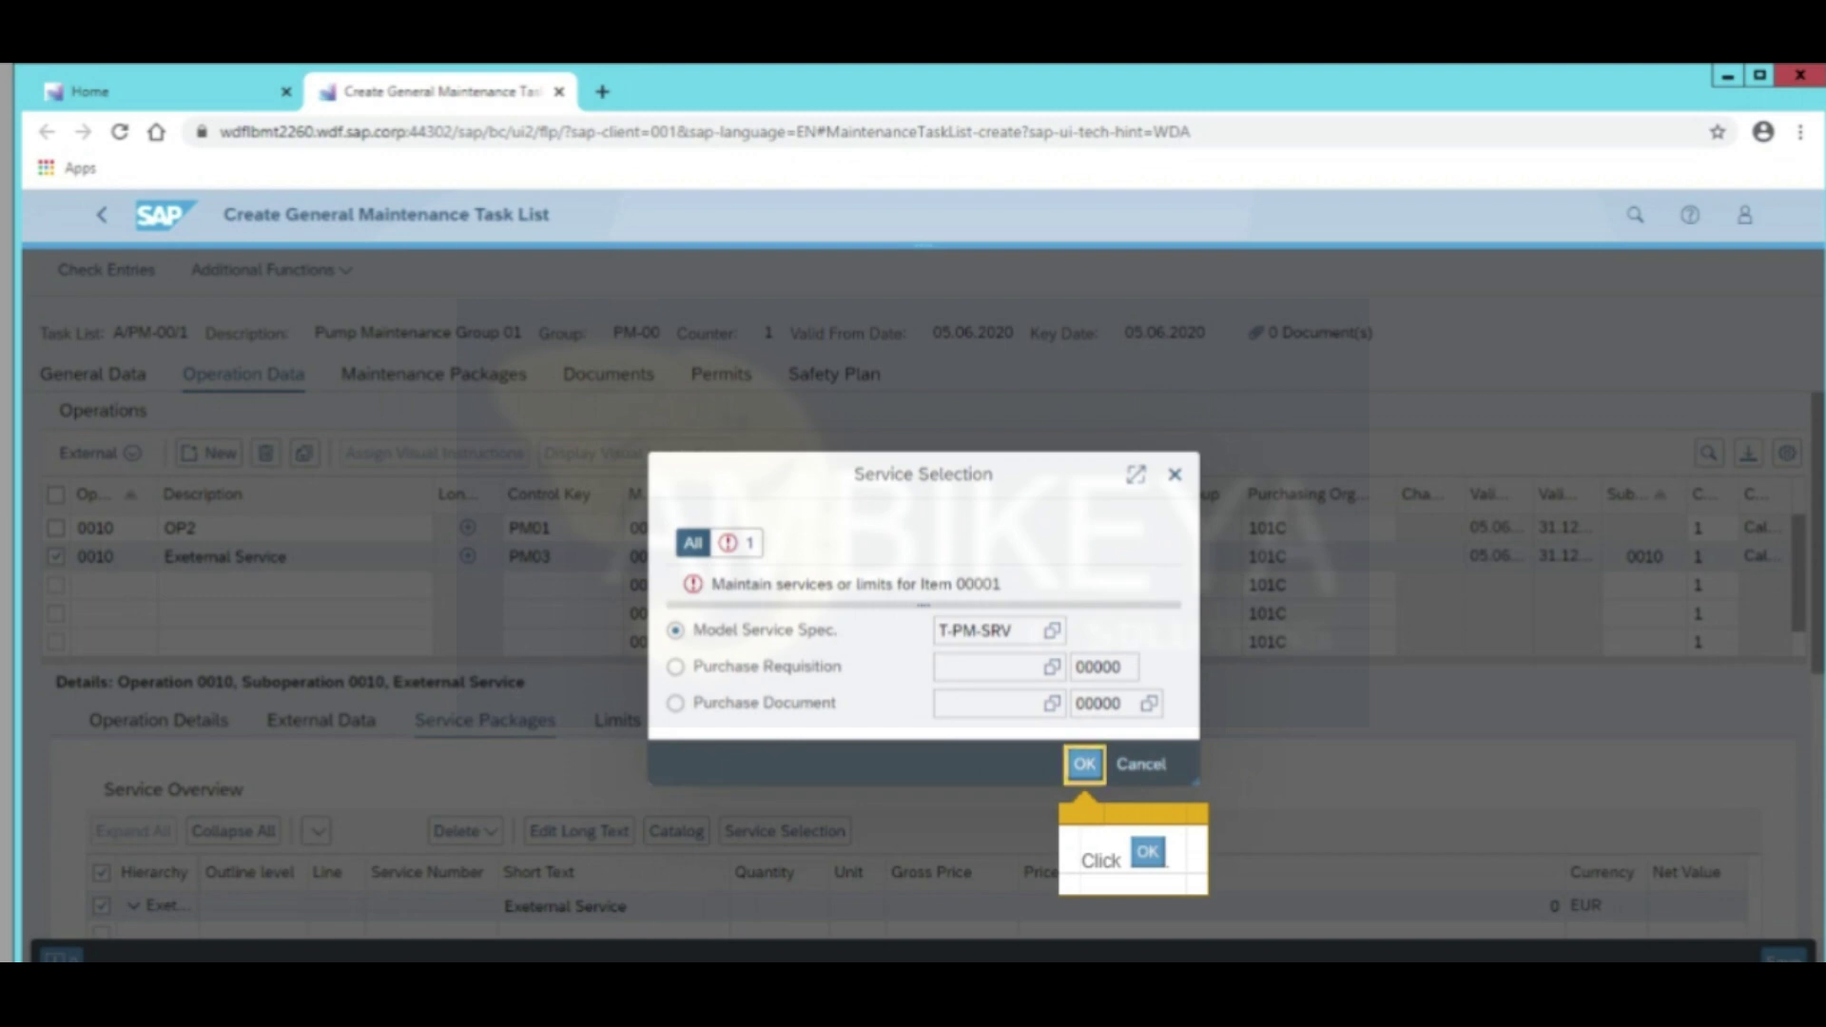
left_click(1086, 763)
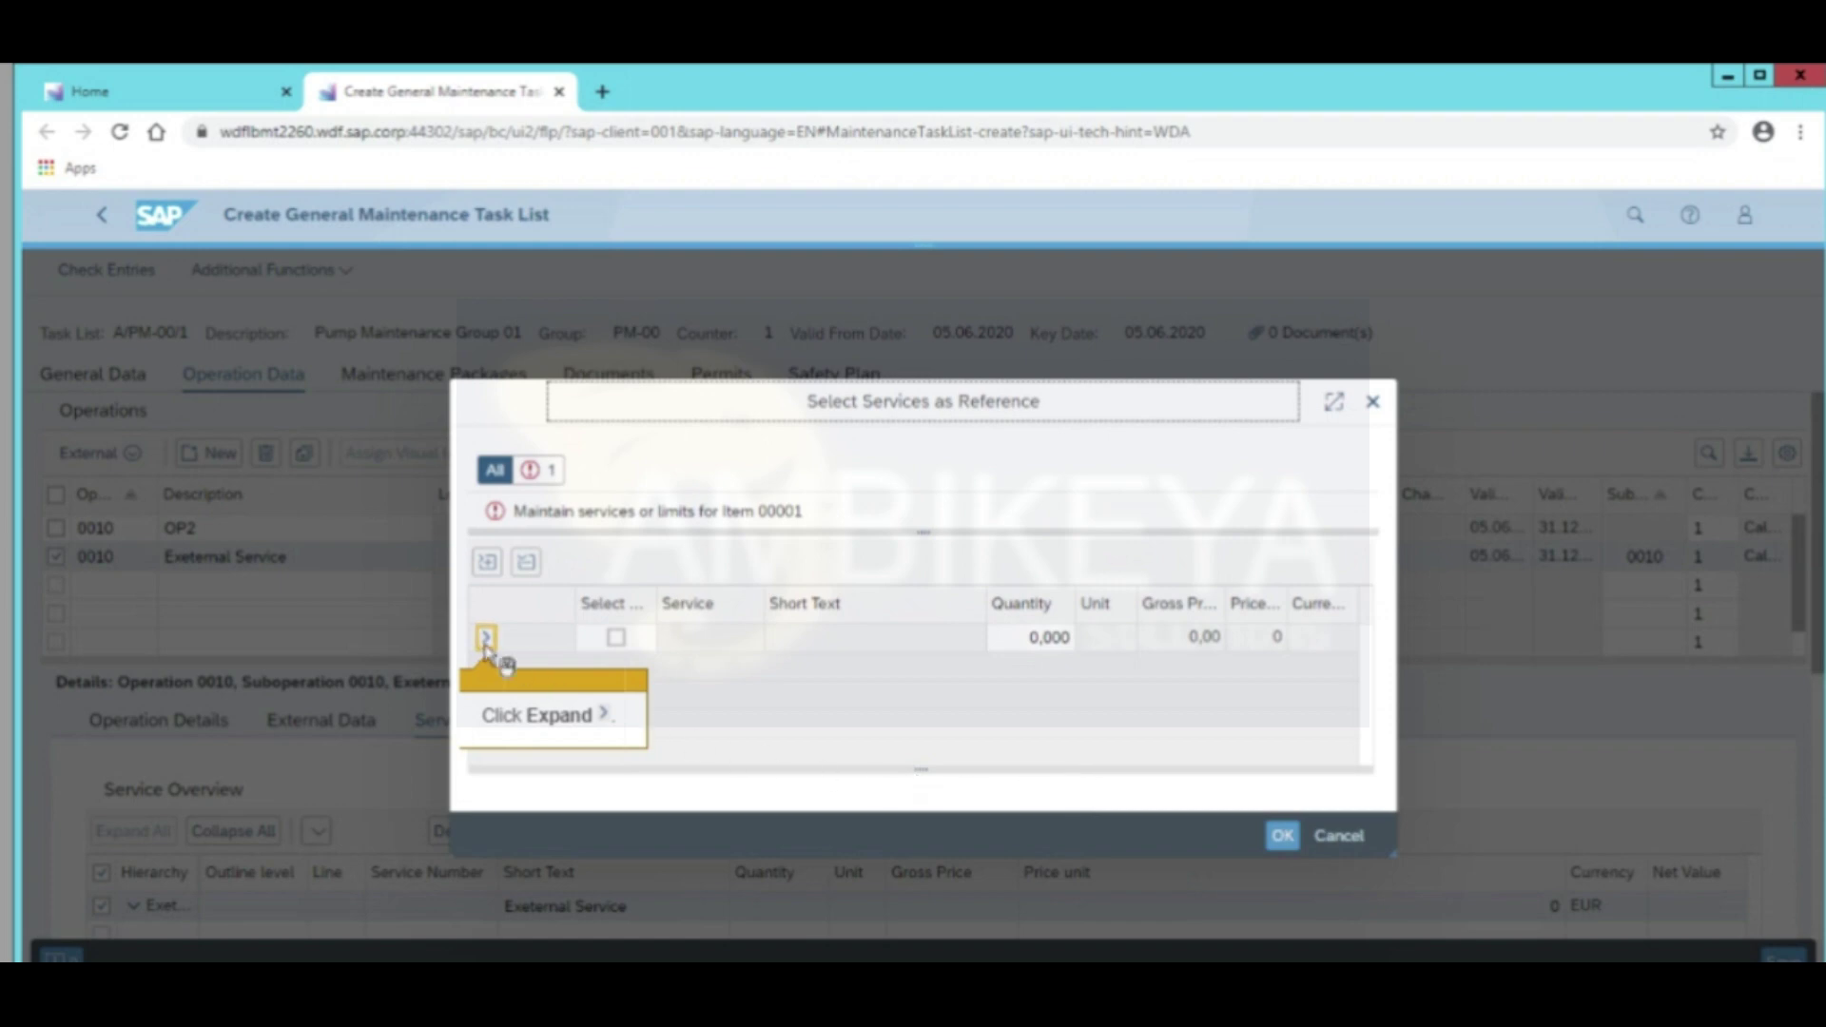
left_click(485, 637)
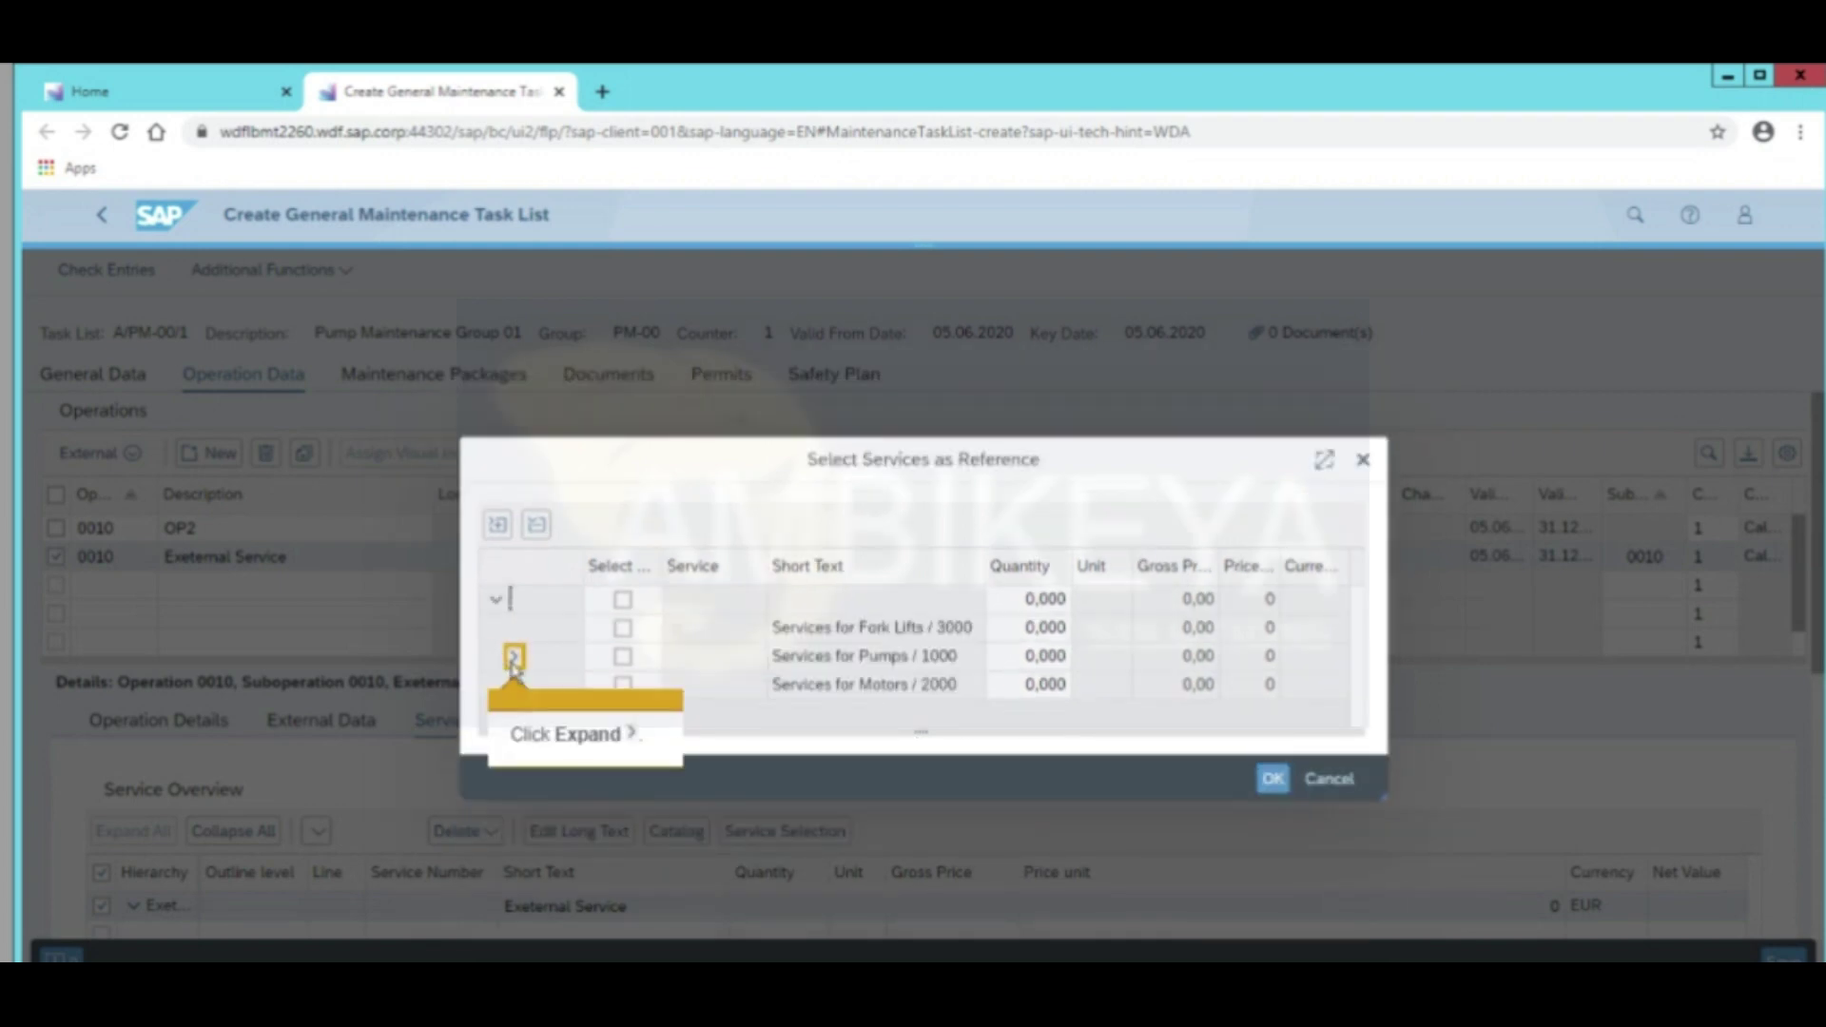
left_click(513, 657)
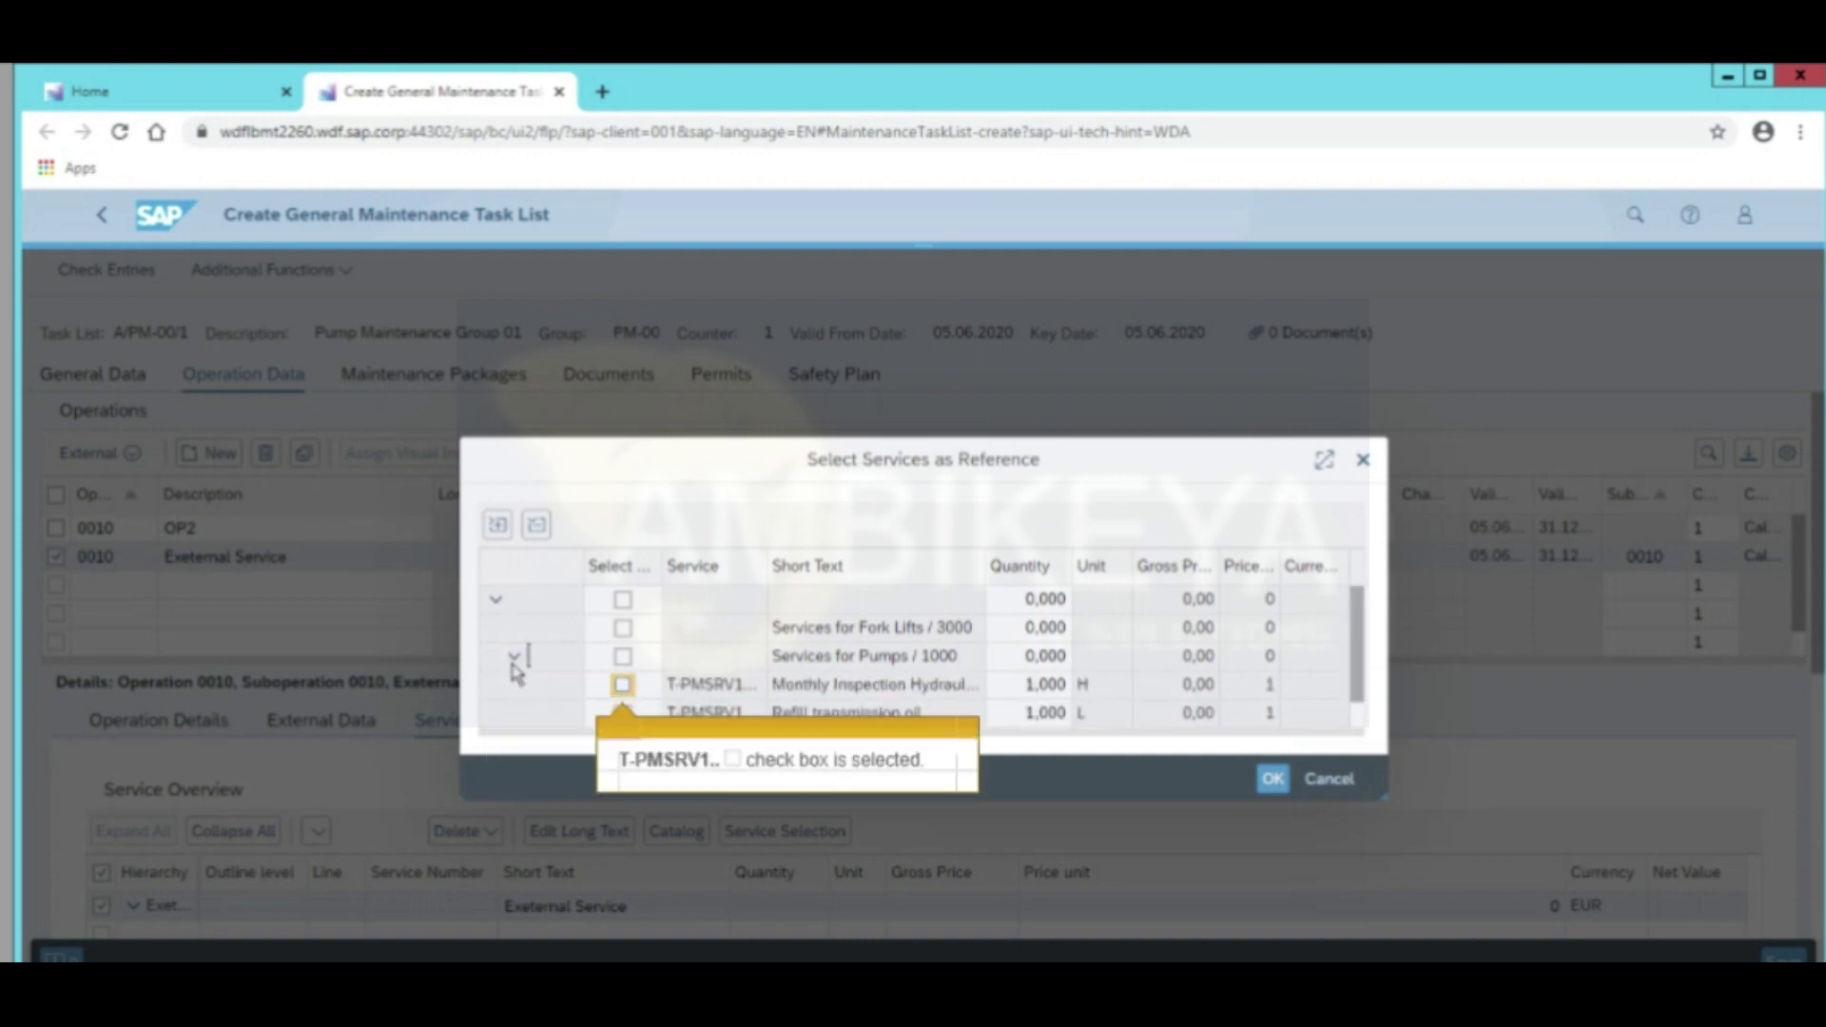
left_click(622, 687)
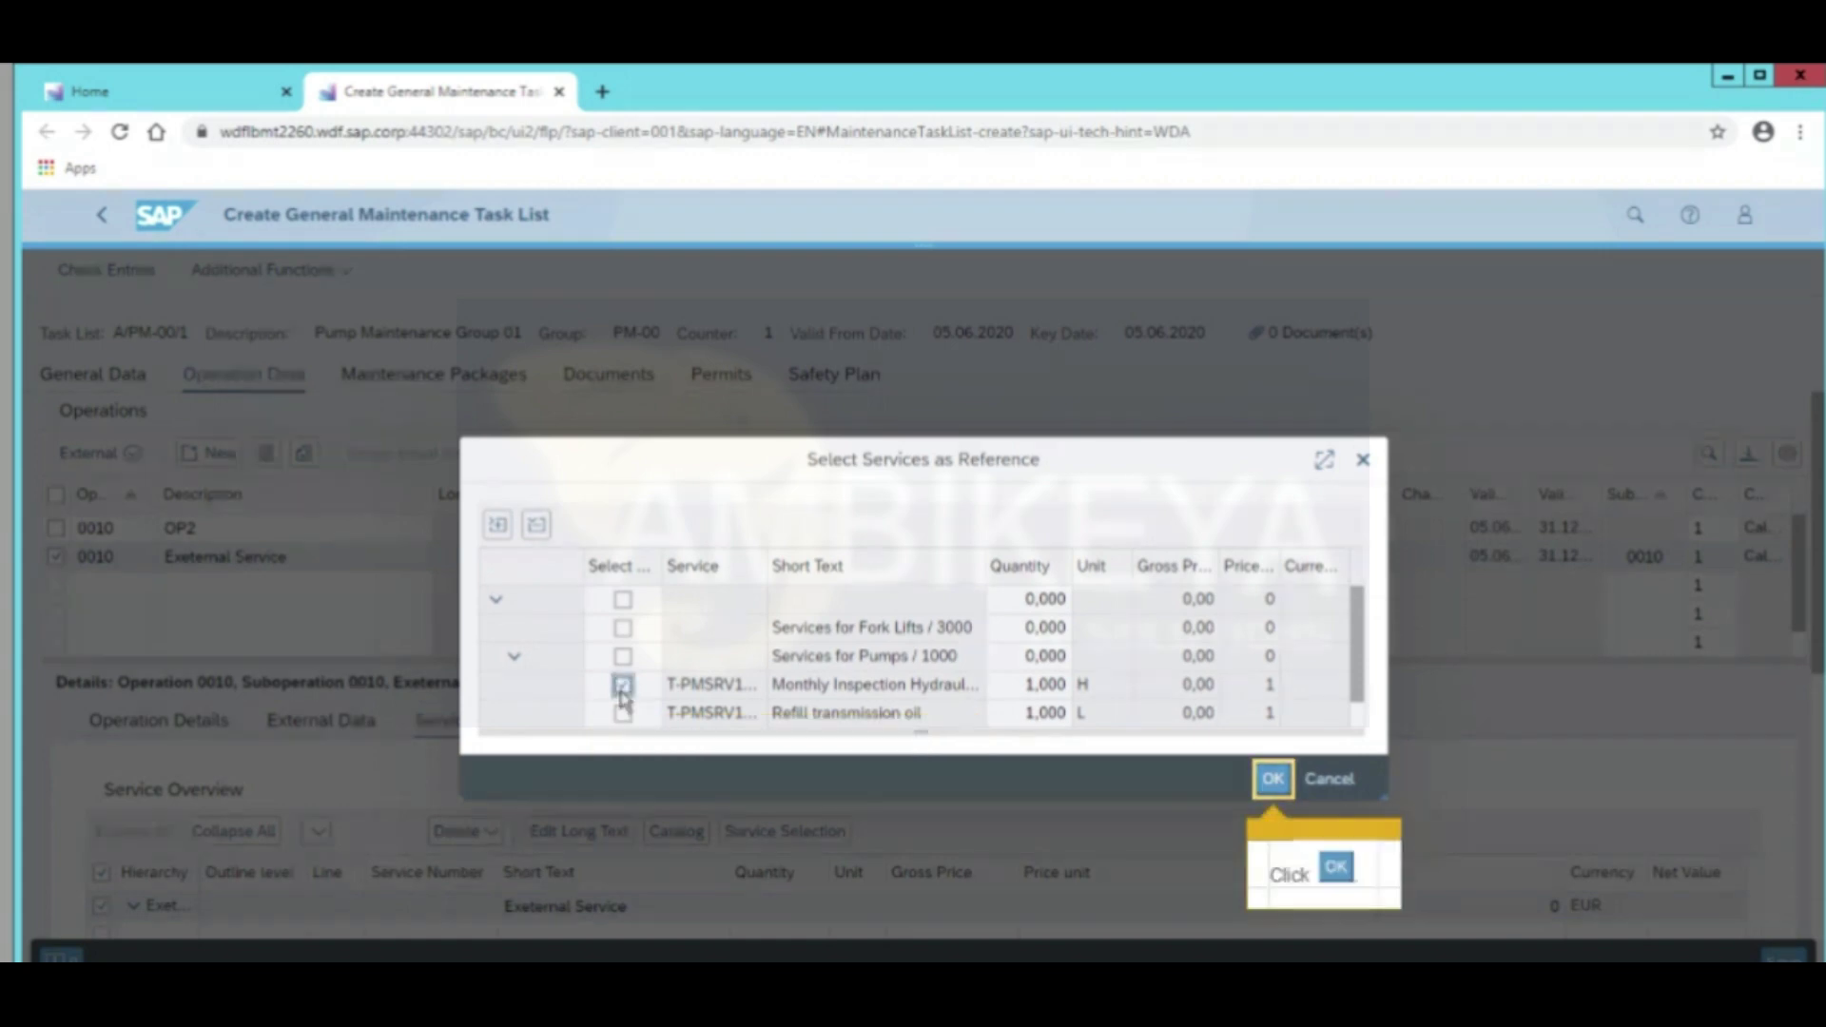
left_click(1271, 780)
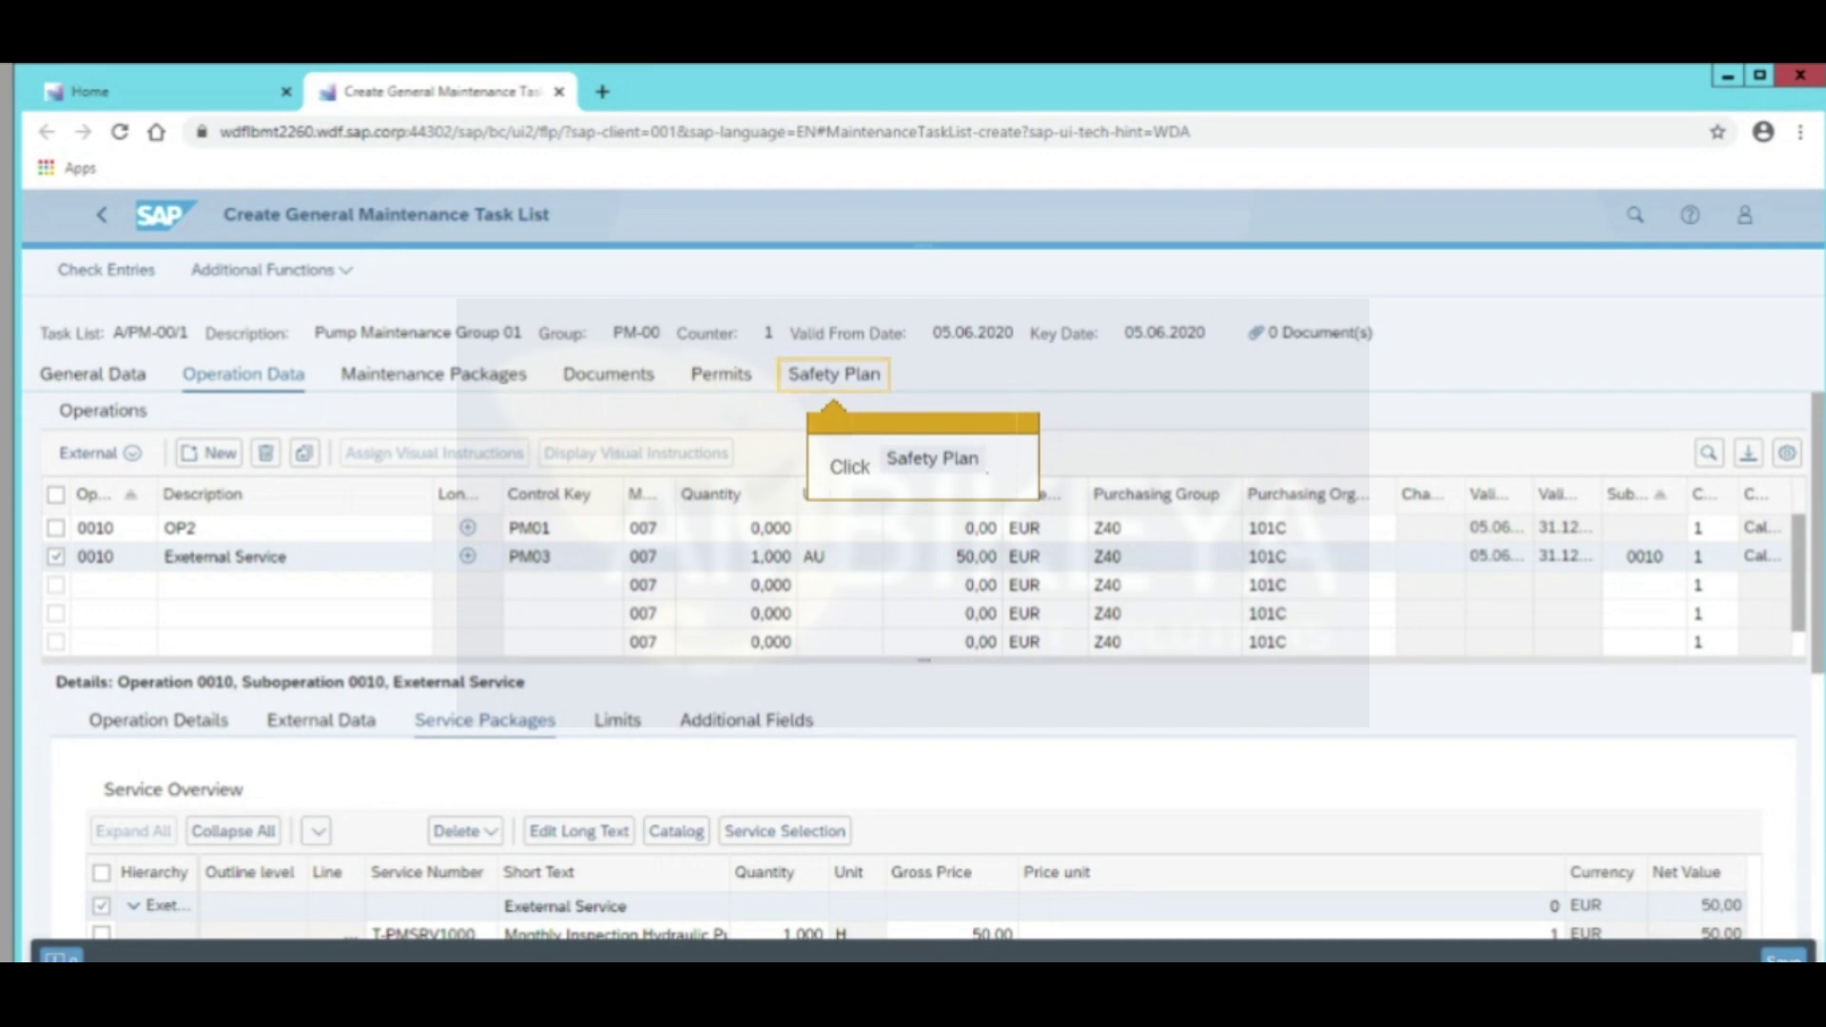
Add Safety Shoes as a material safety measure for operation OP2 in the safety plan
left_click(815, 391)
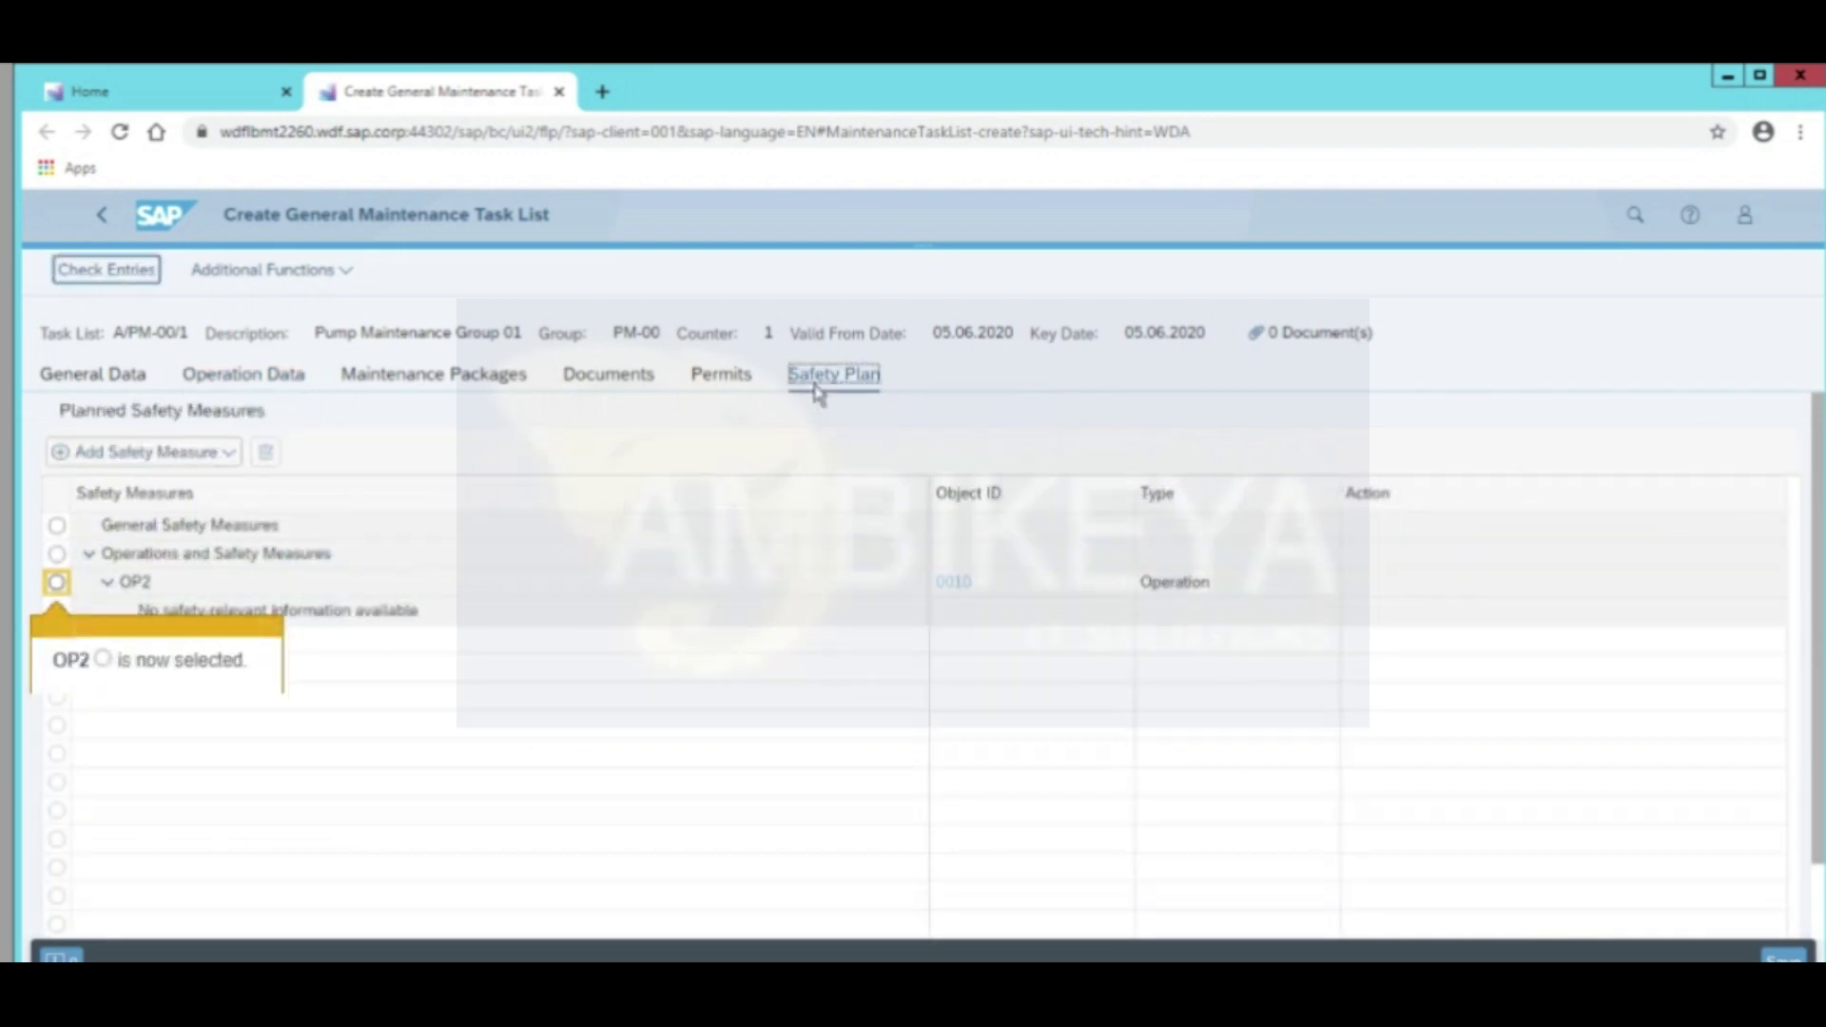
left_click(56, 582)
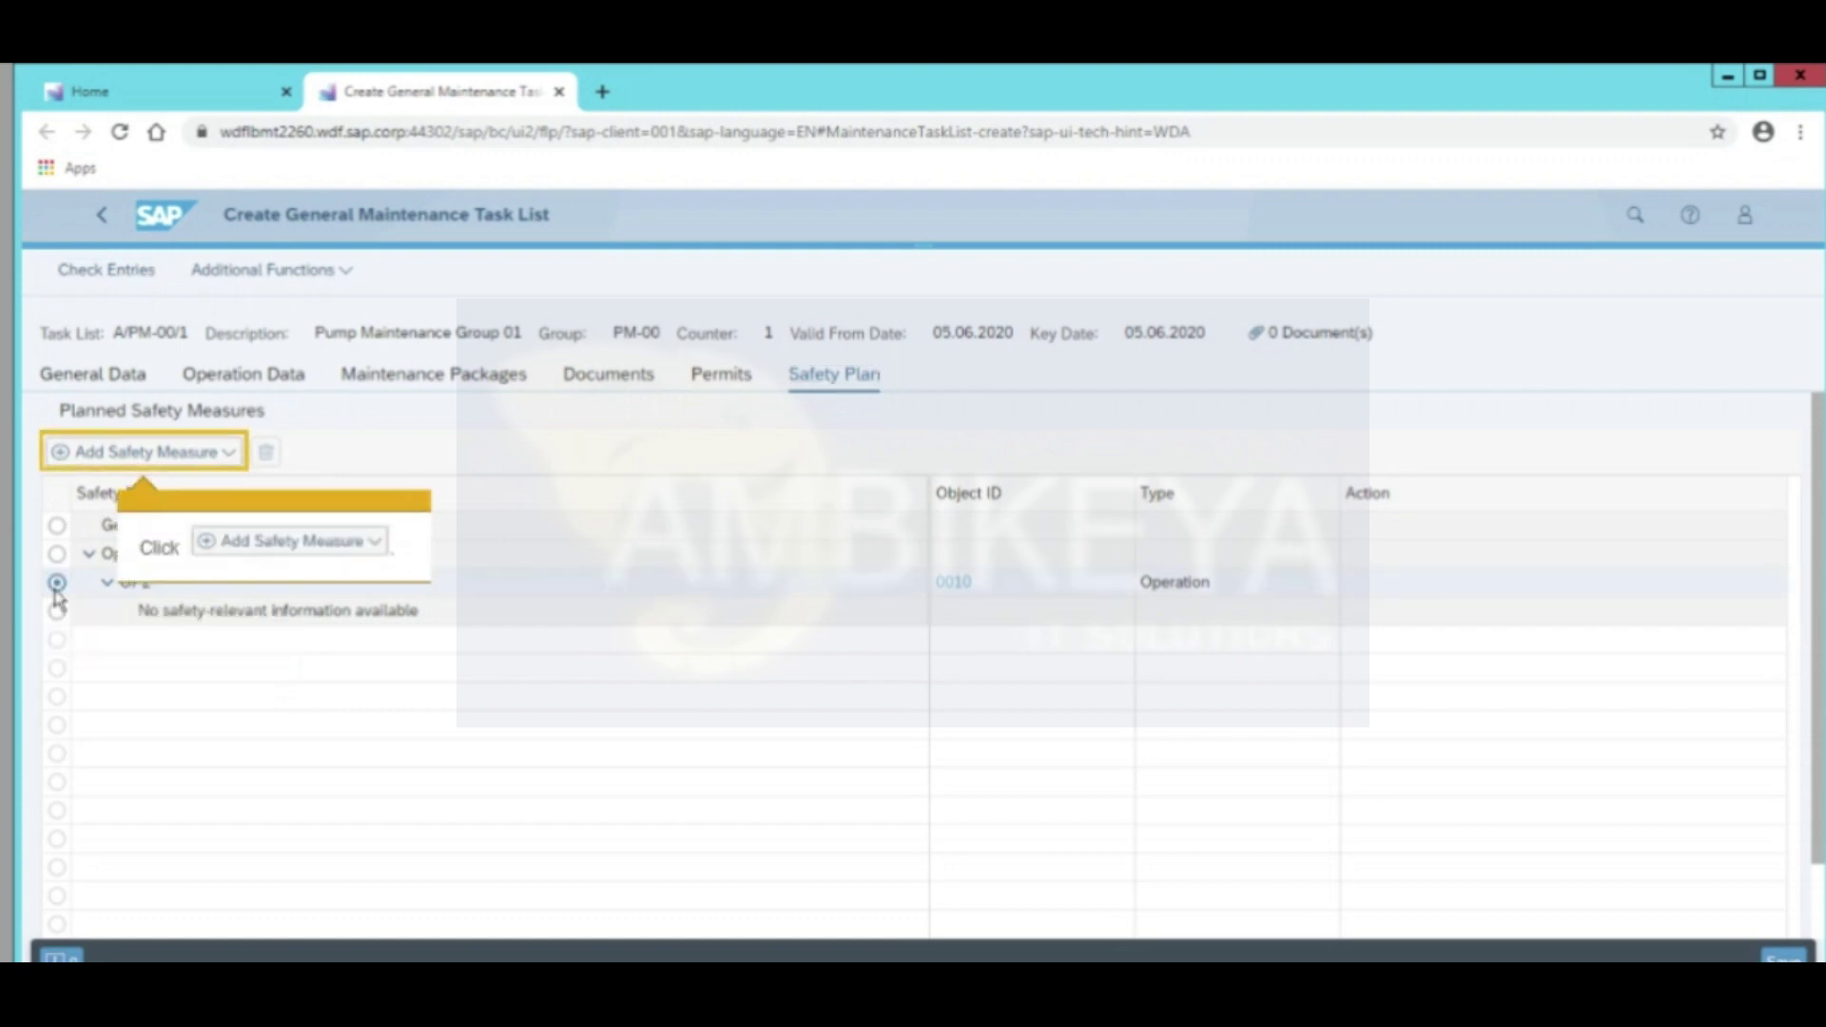
left_click(106, 463)
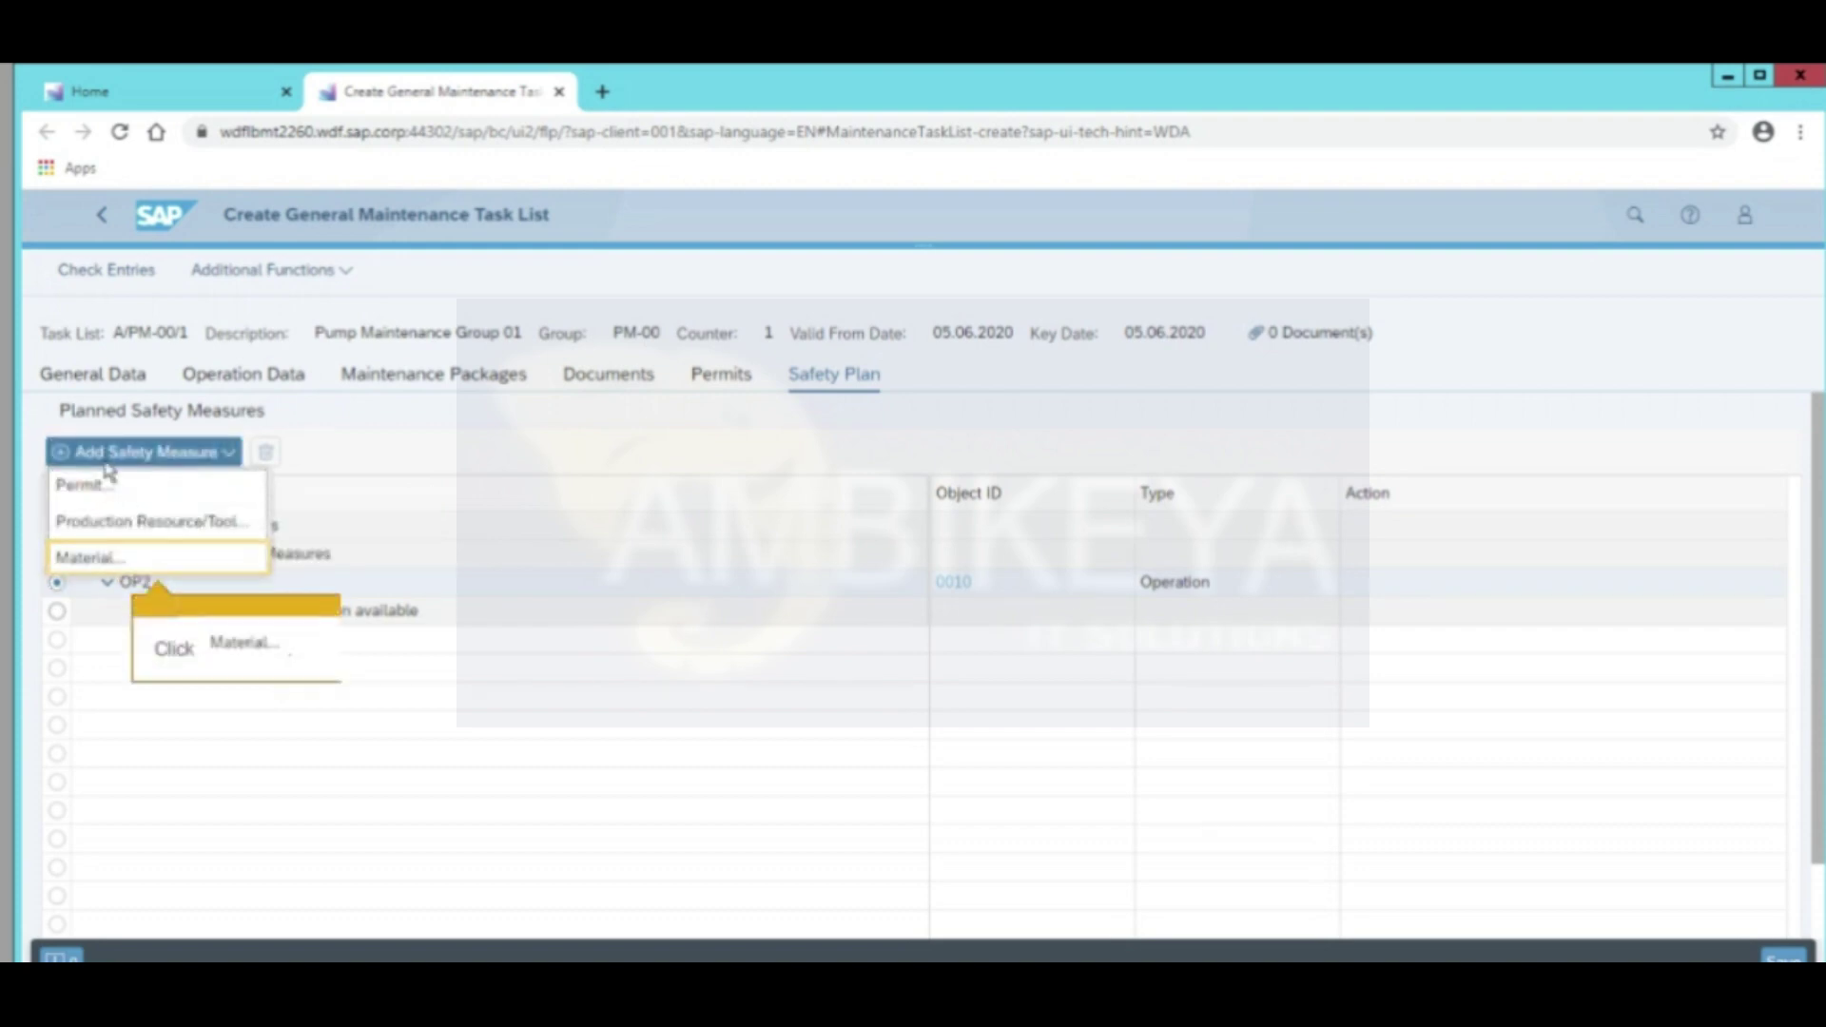
left_click(117, 568)
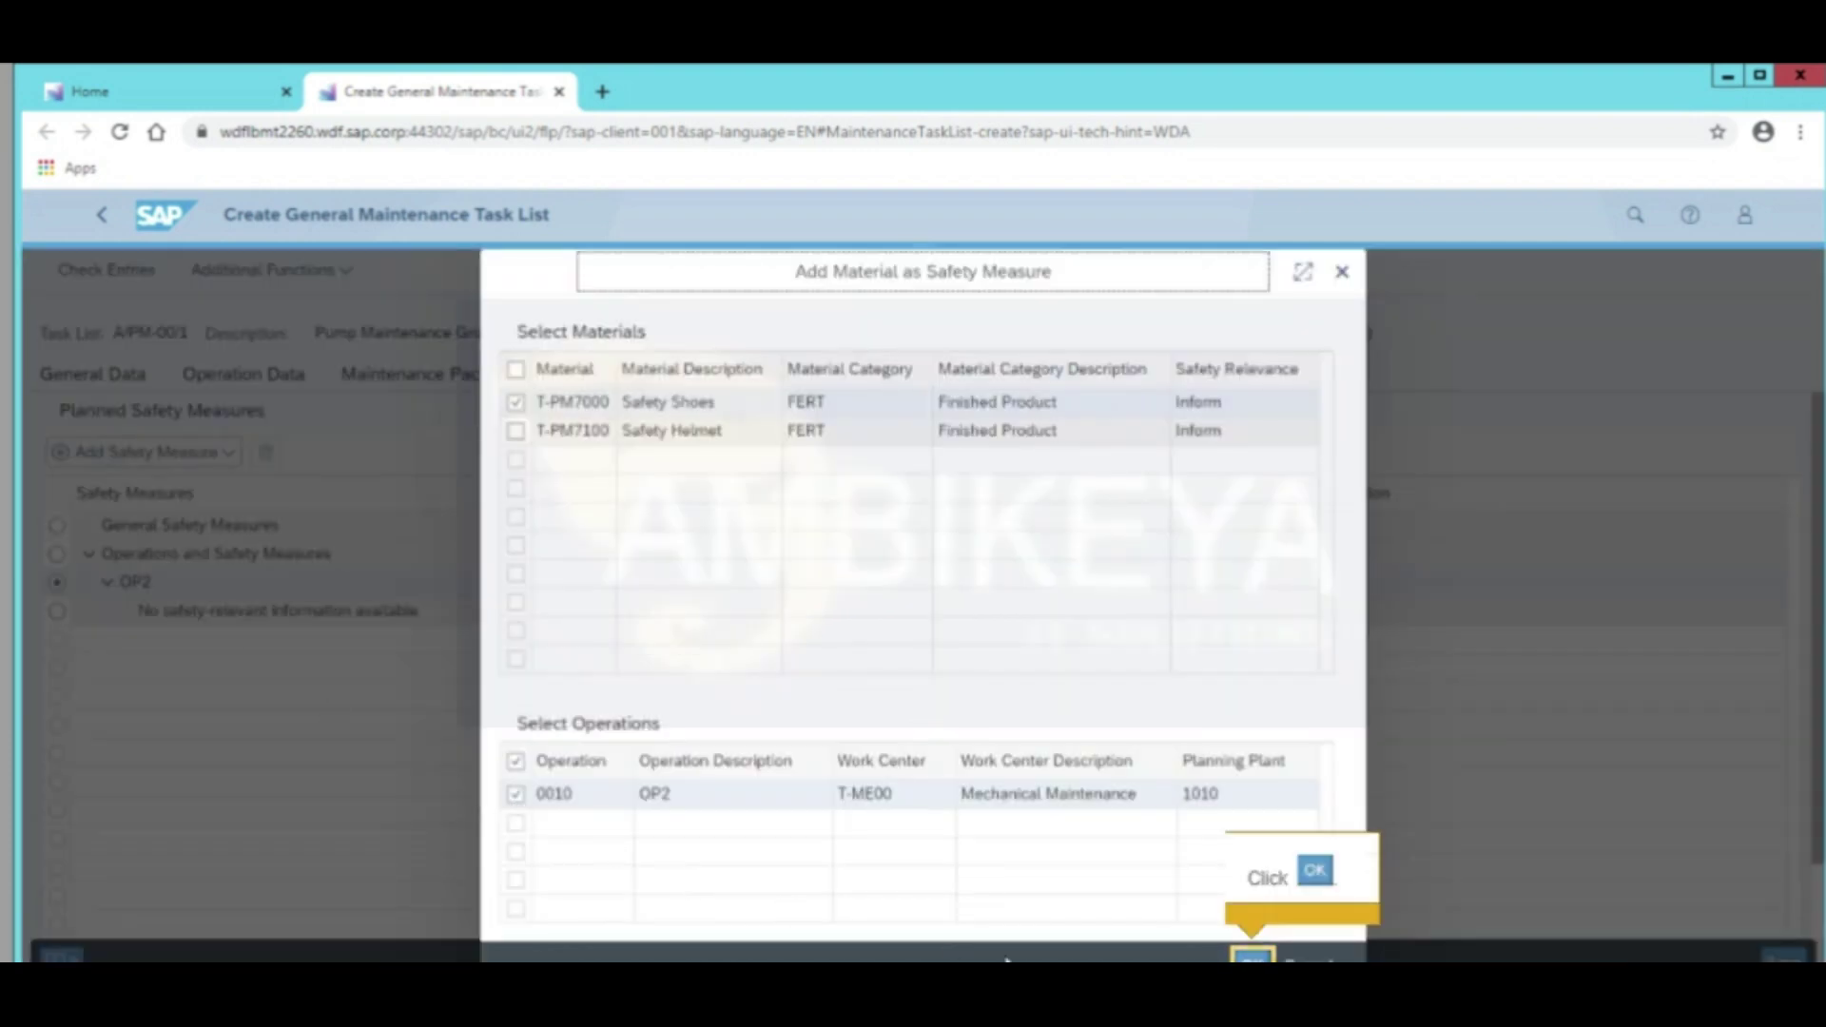
key("Return")
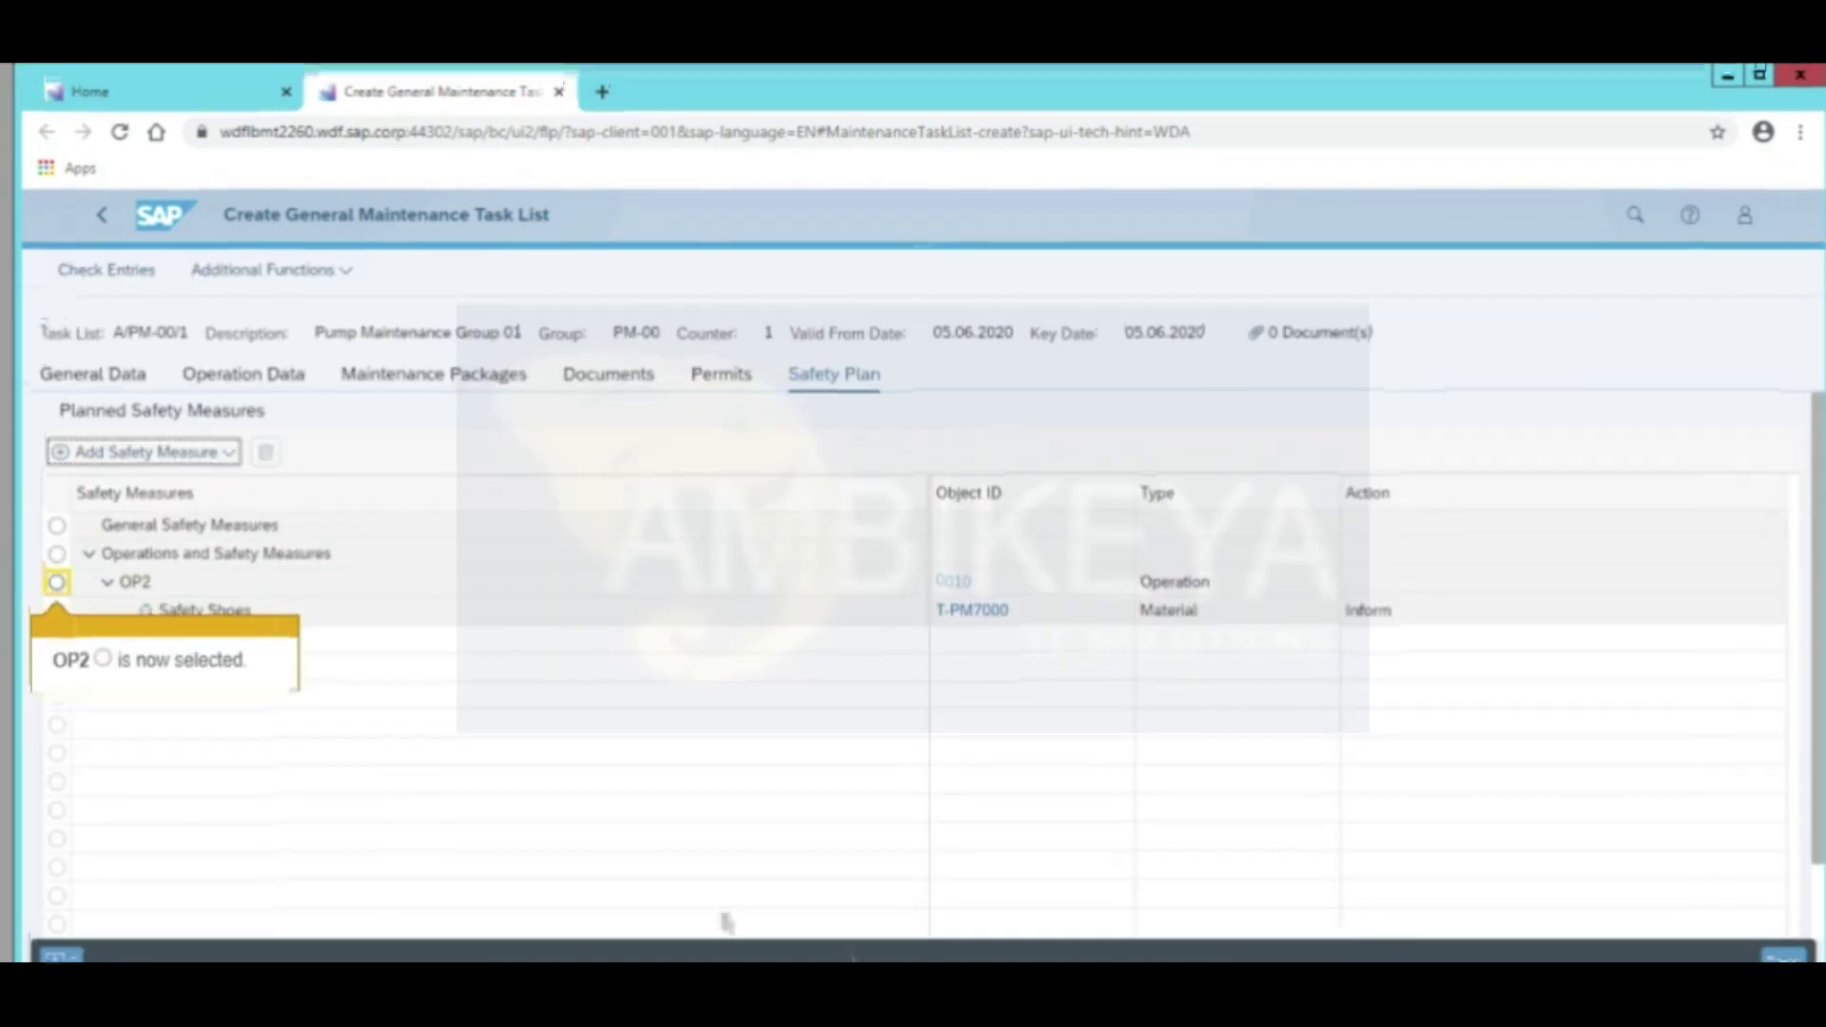
Add permit S001 Read Safety Instructions to OP2, save task list A/PM-00/1, and return home
left_click(56, 584)
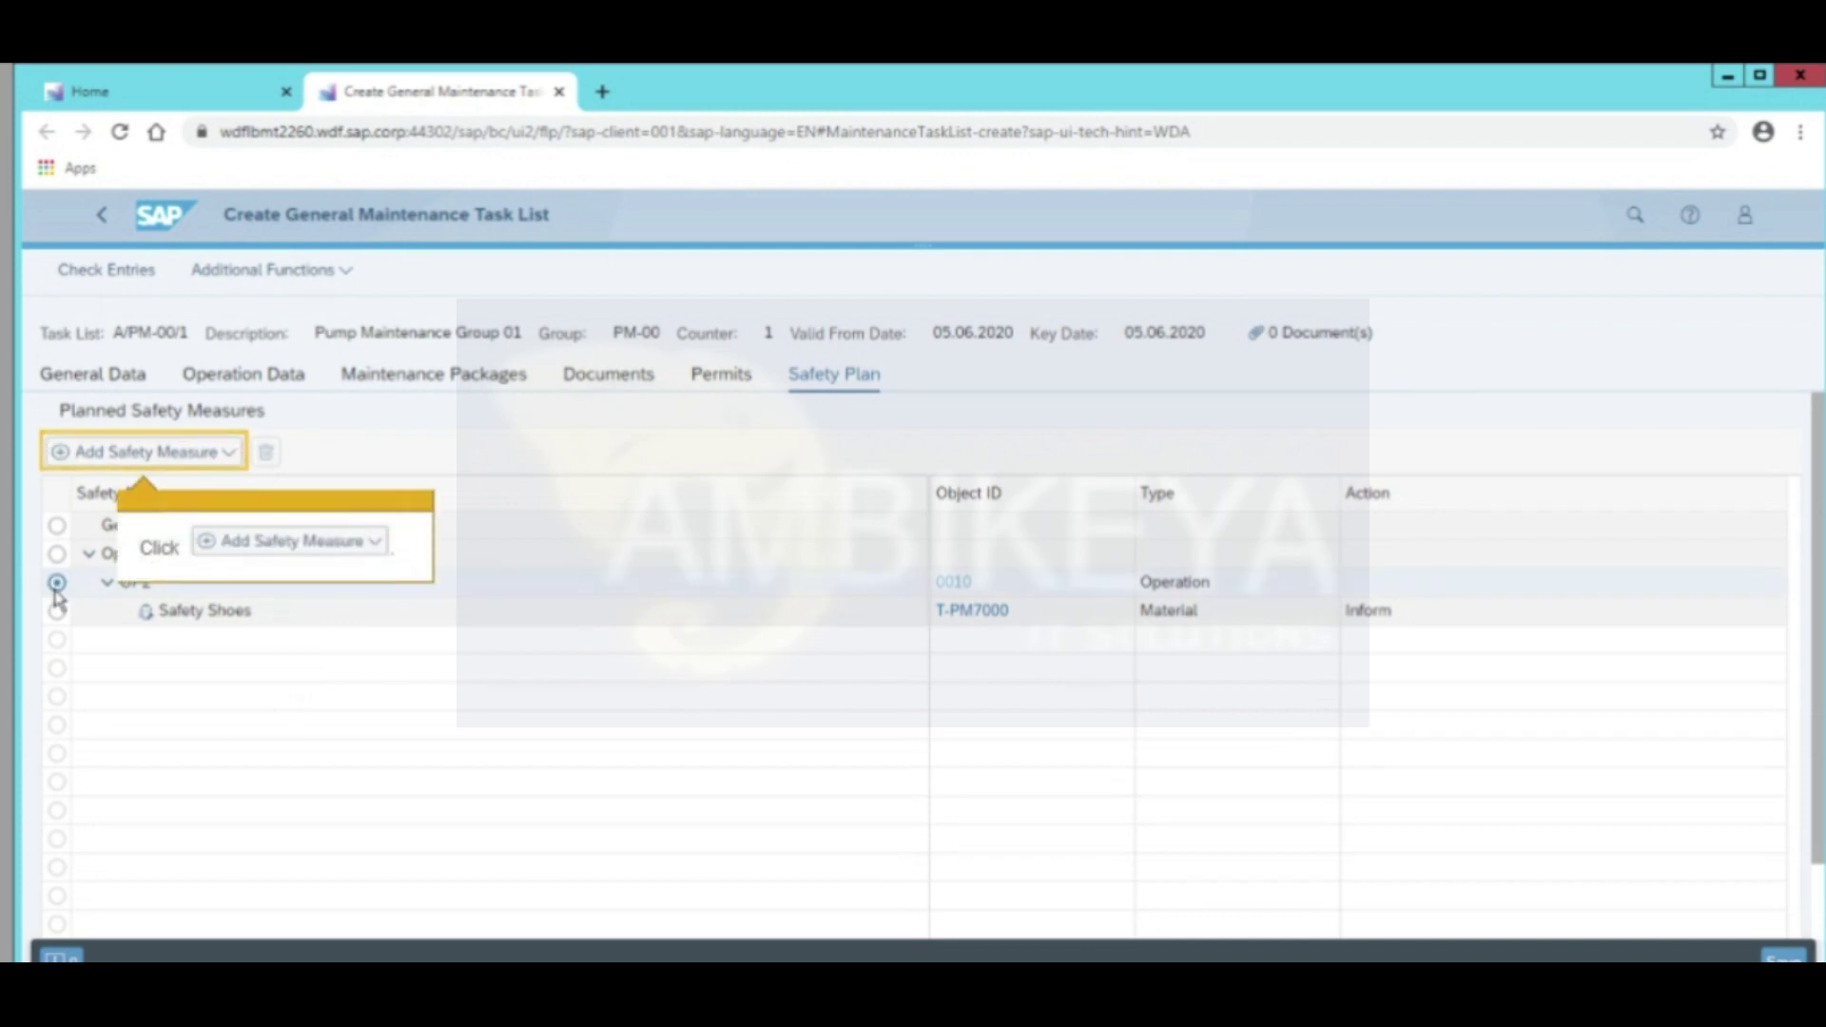
left_click(106, 460)
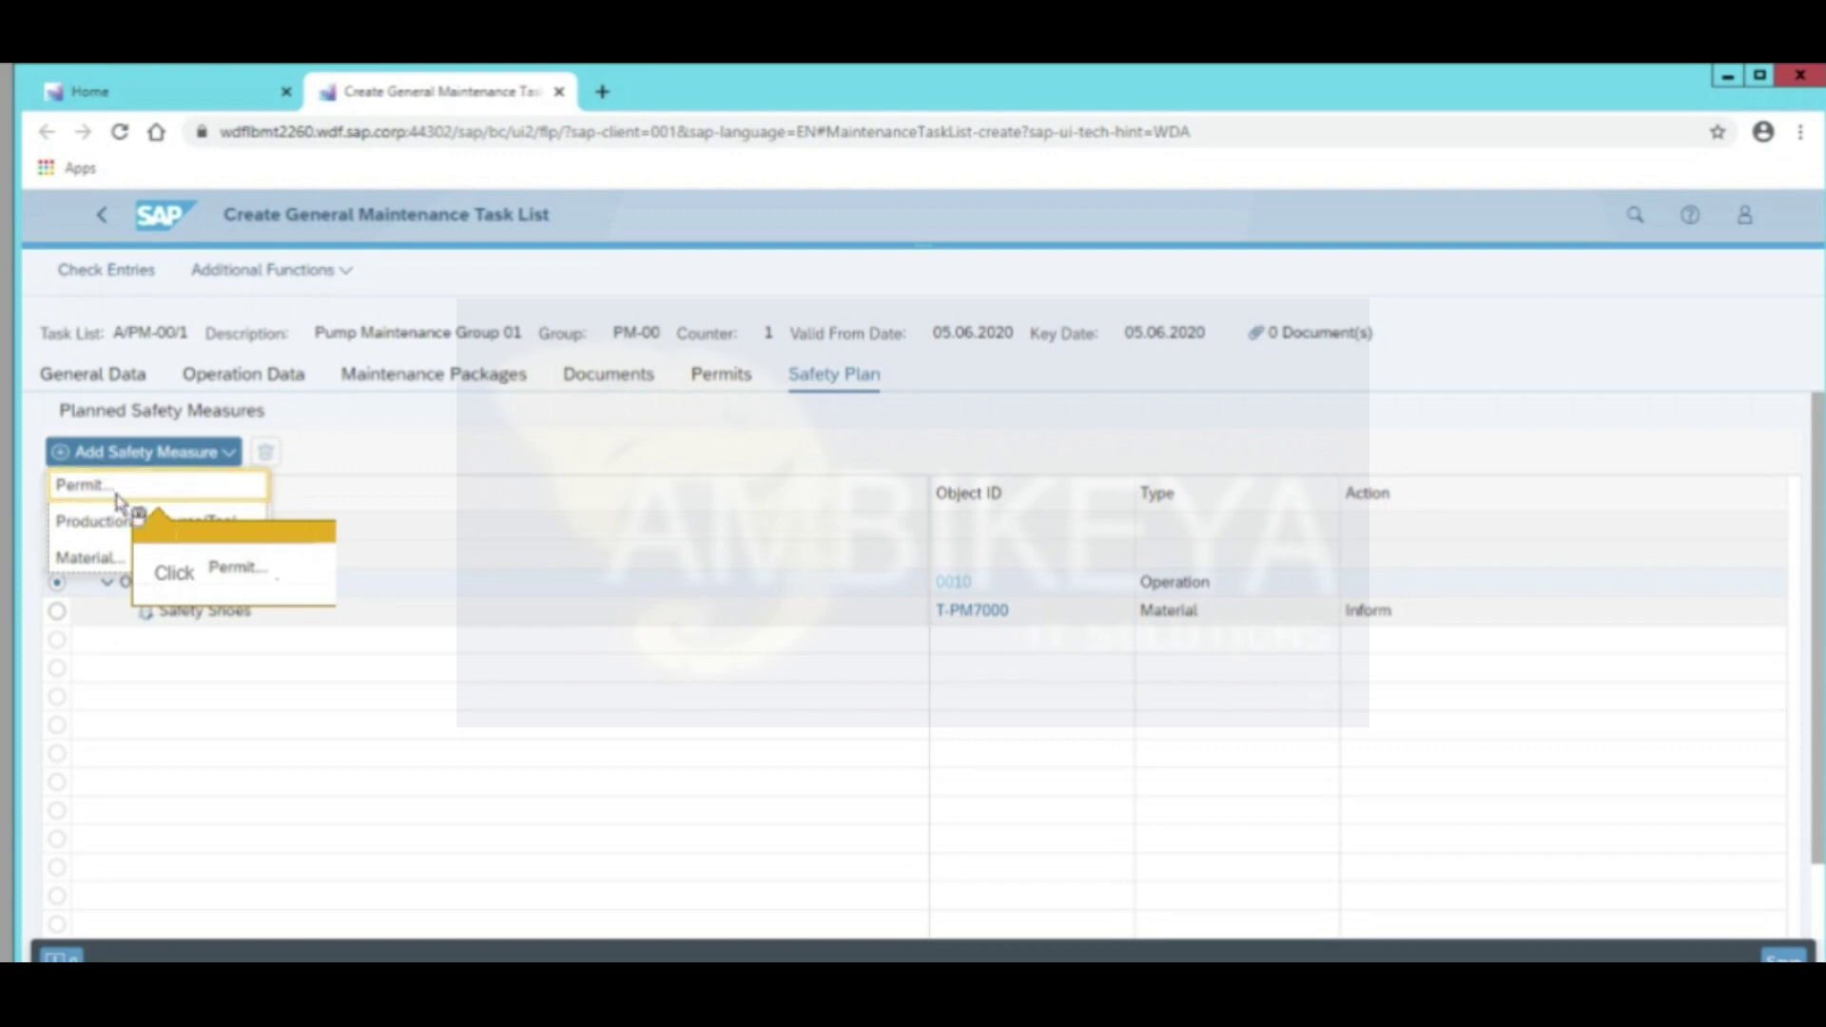
left_click(118, 492)
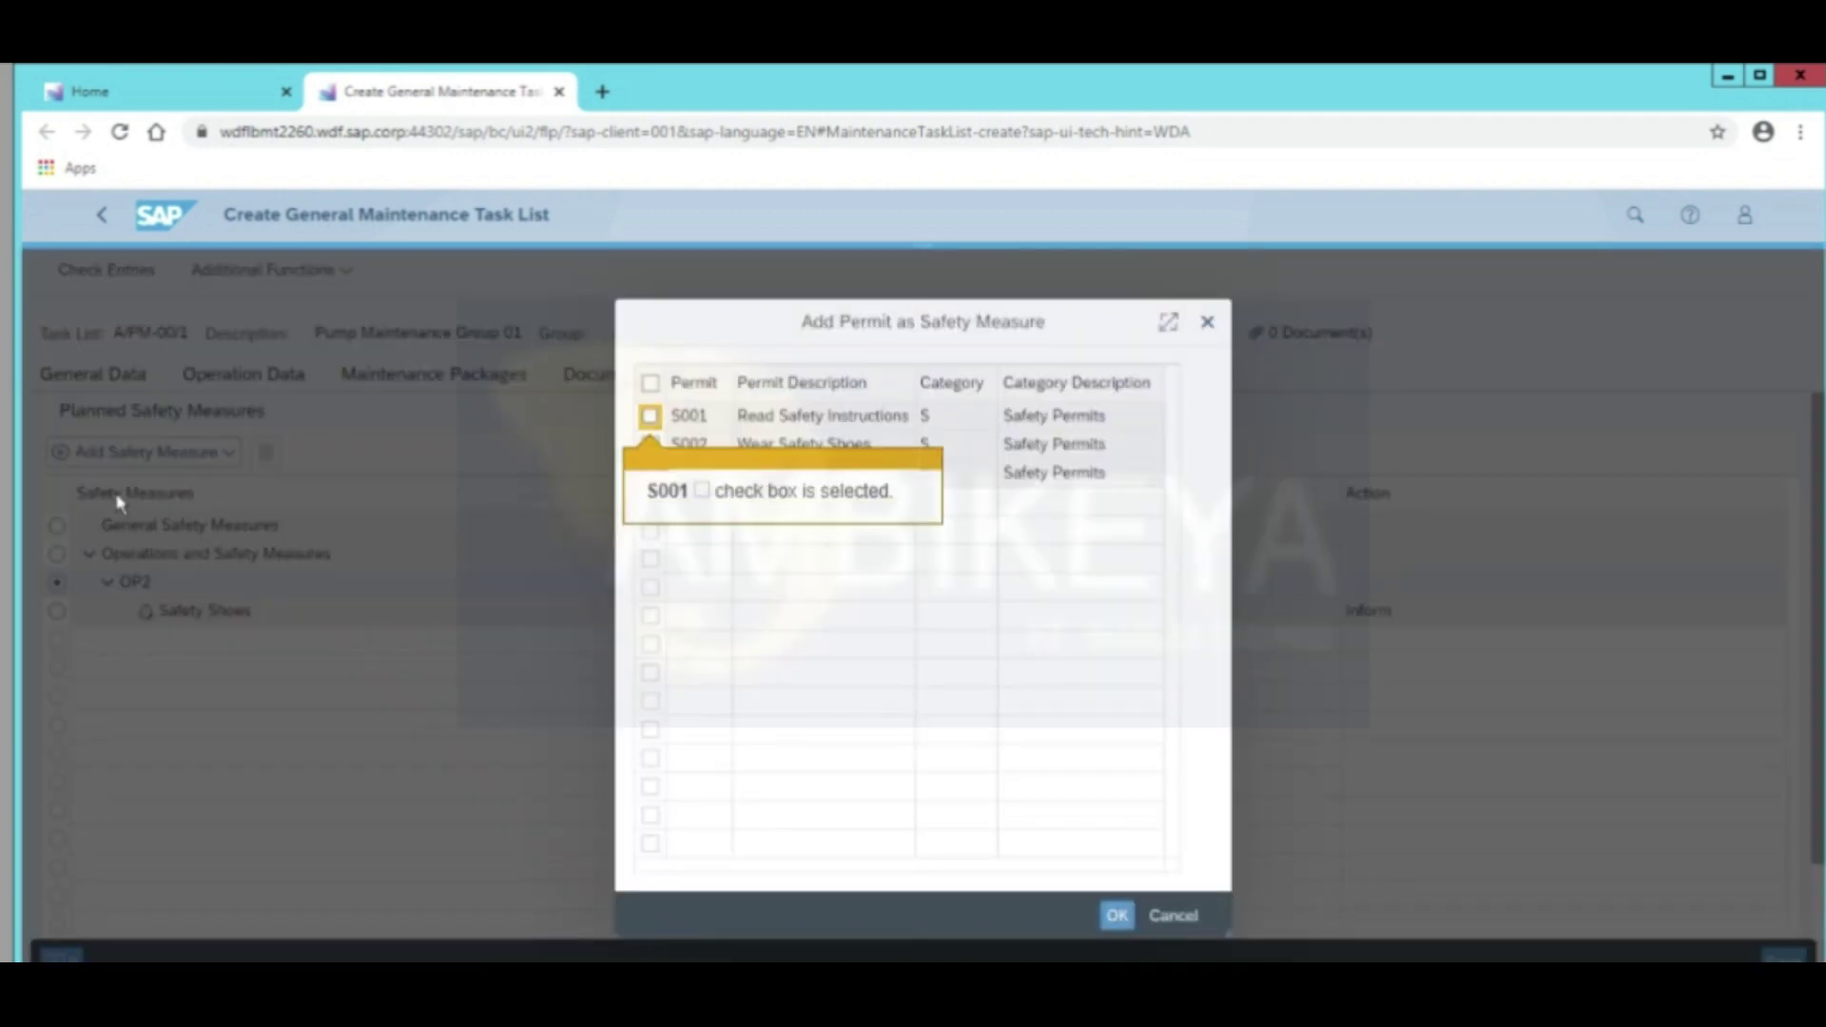
left_click(649, 417)
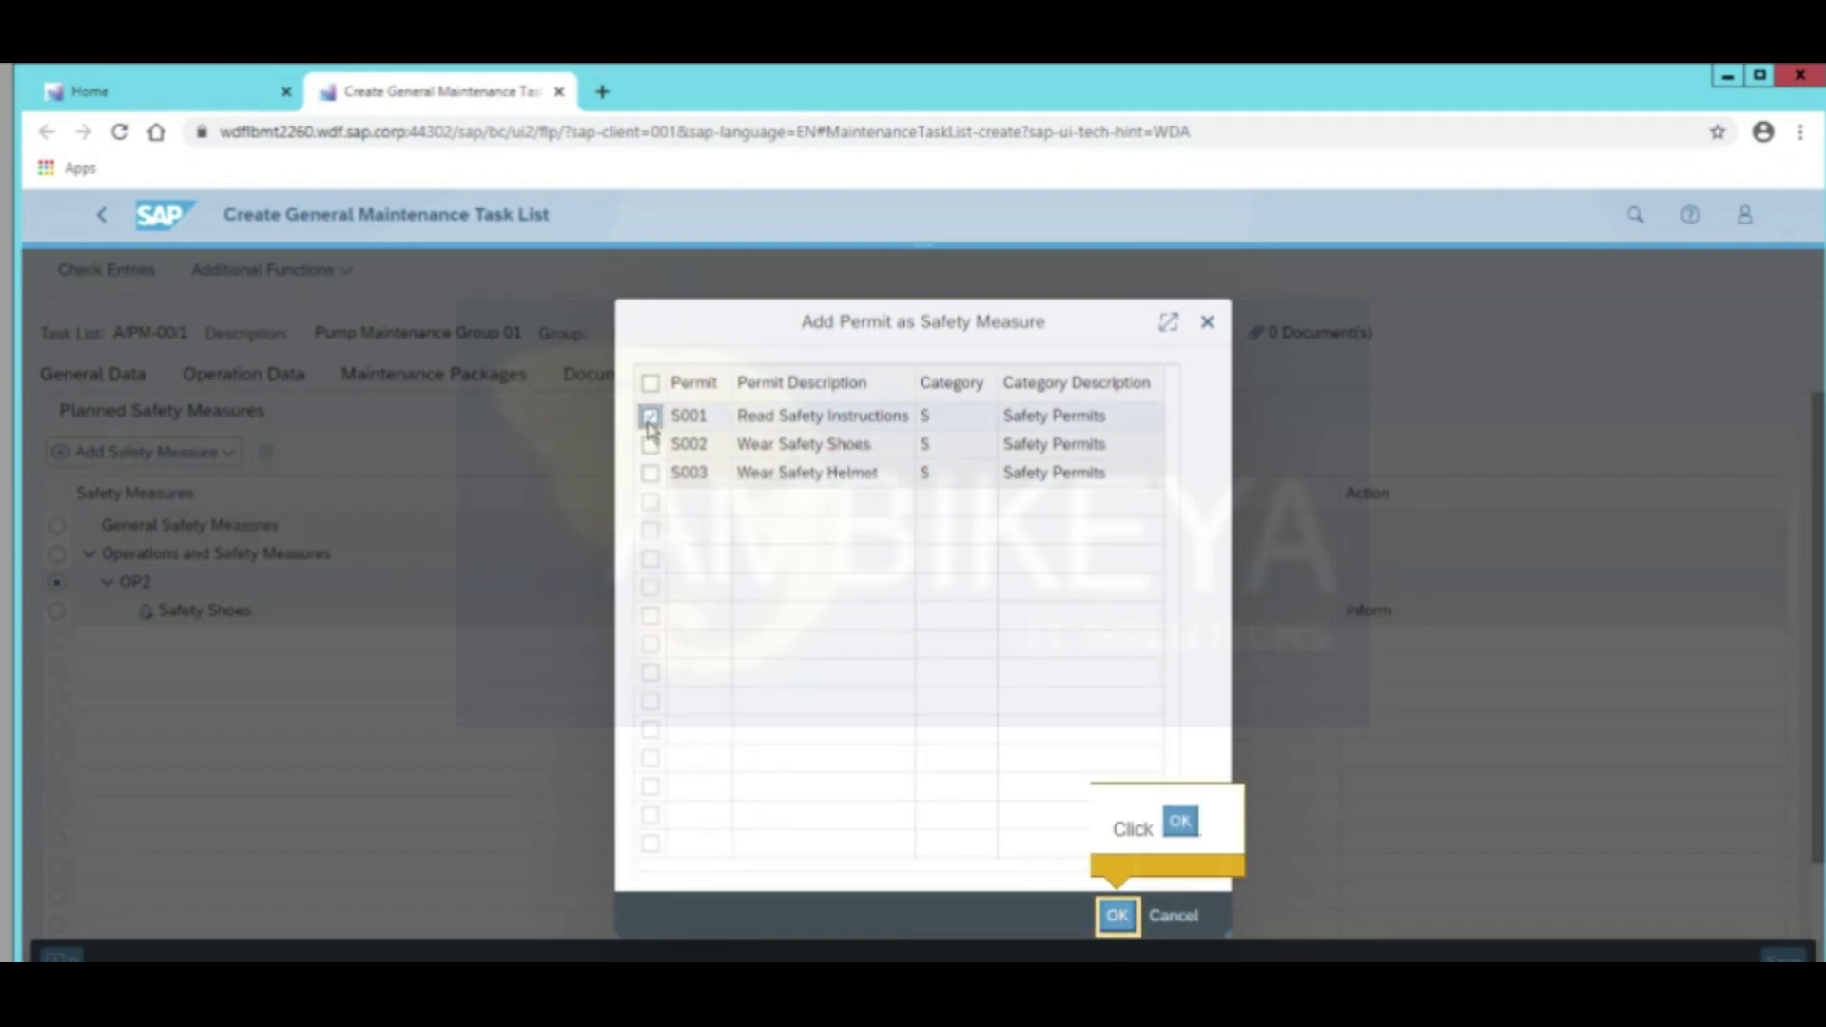
left_click(1119, 918)
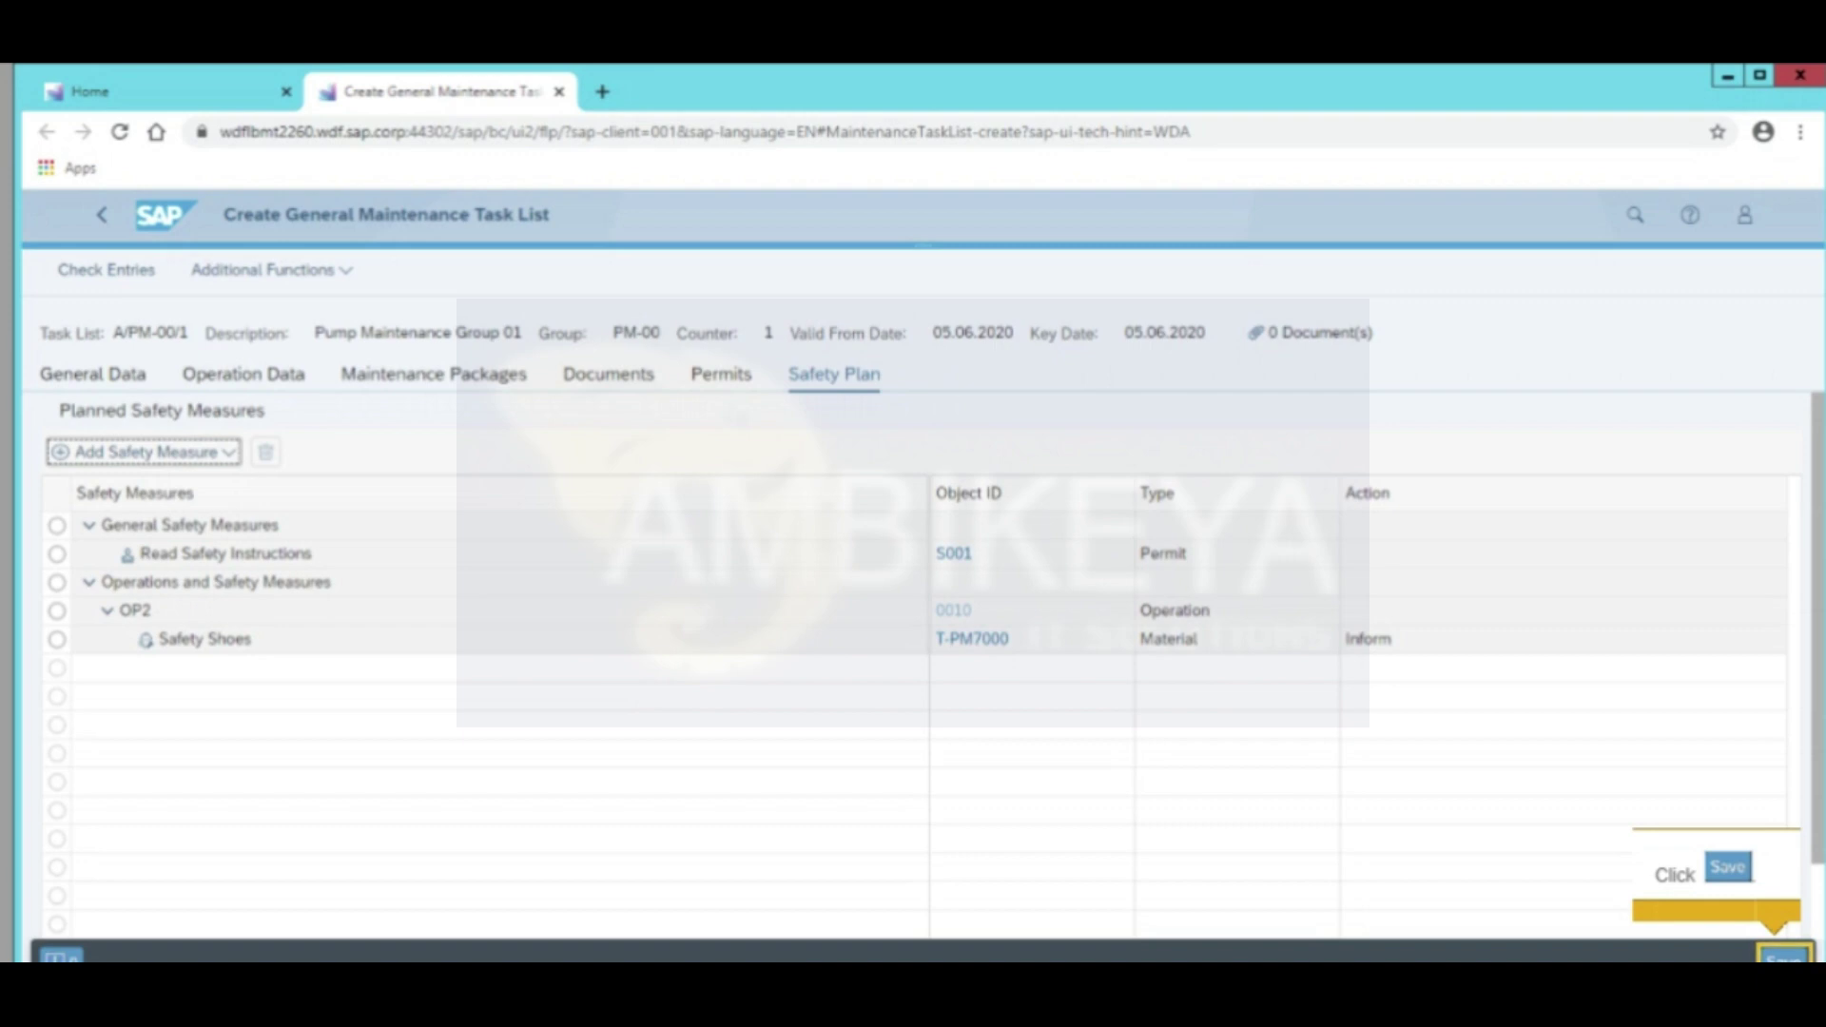
key("ctrl+s")
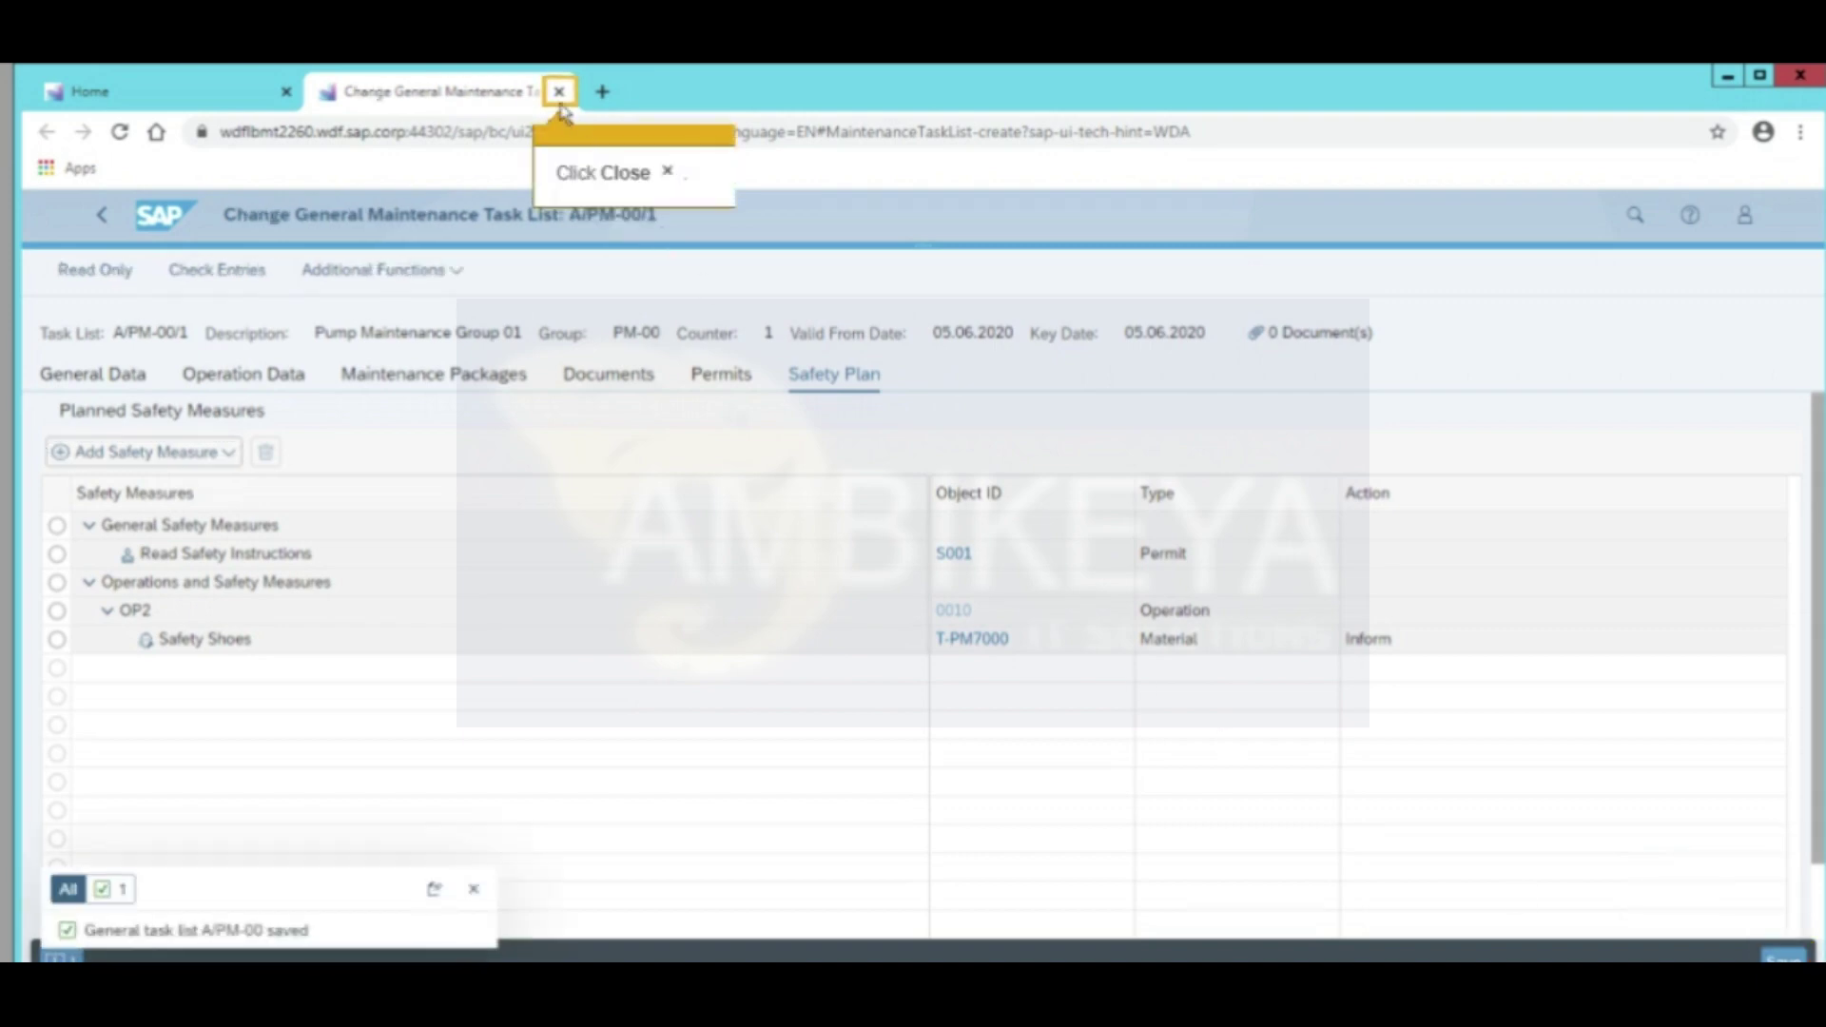
left_click(559, 93)
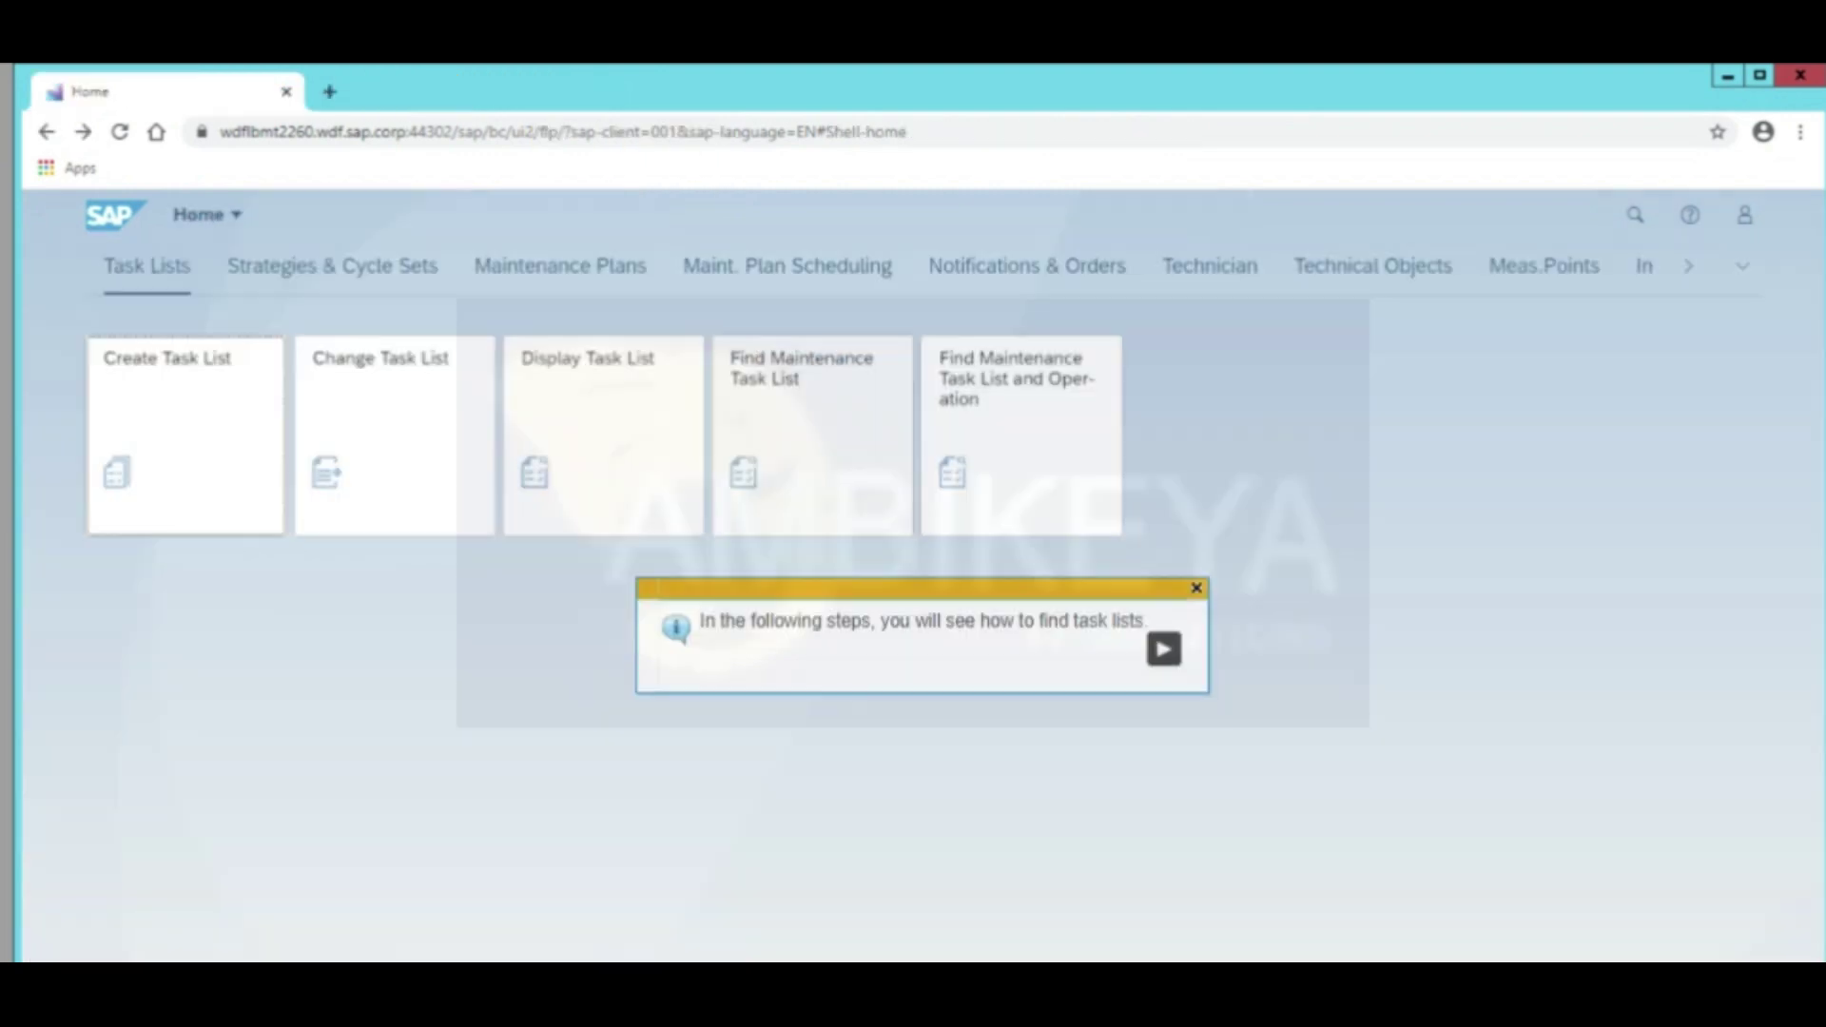
Open Find Maintenance Task List with V00 view and V00 layout, then remove the T-PM* group filter
left_click(1164, 650)
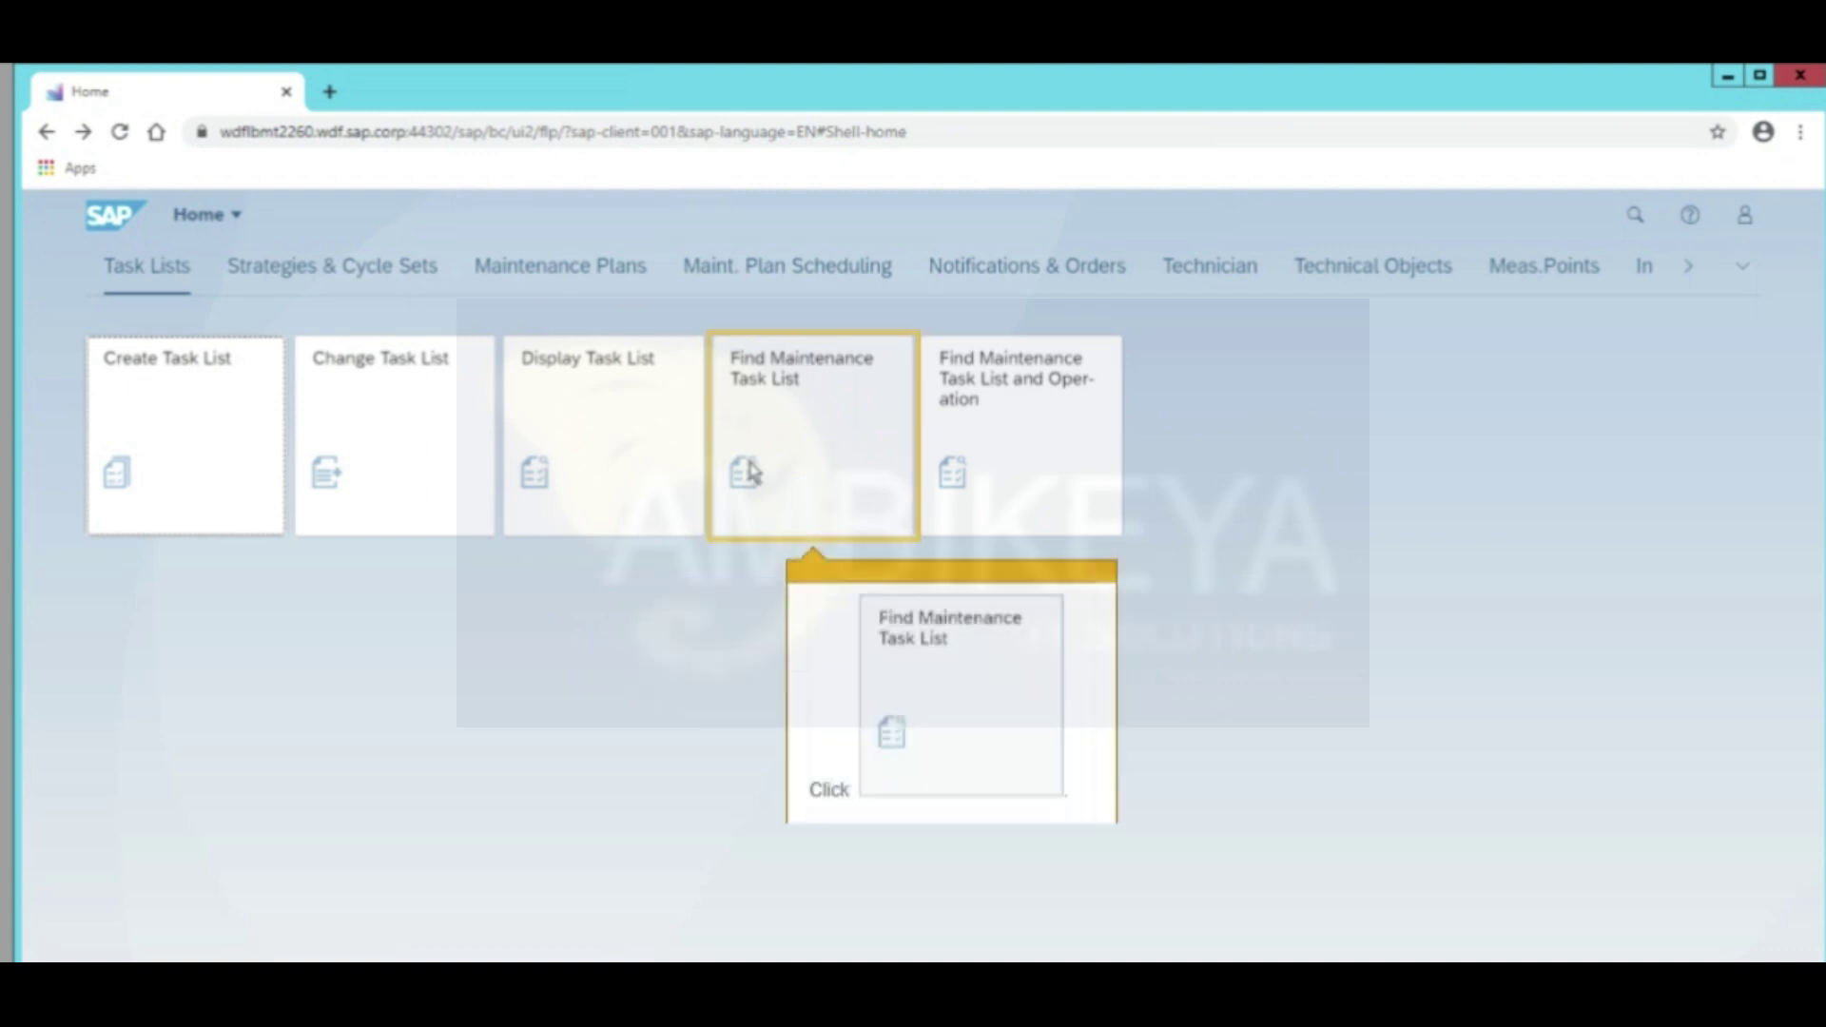
left_click(776, 509)
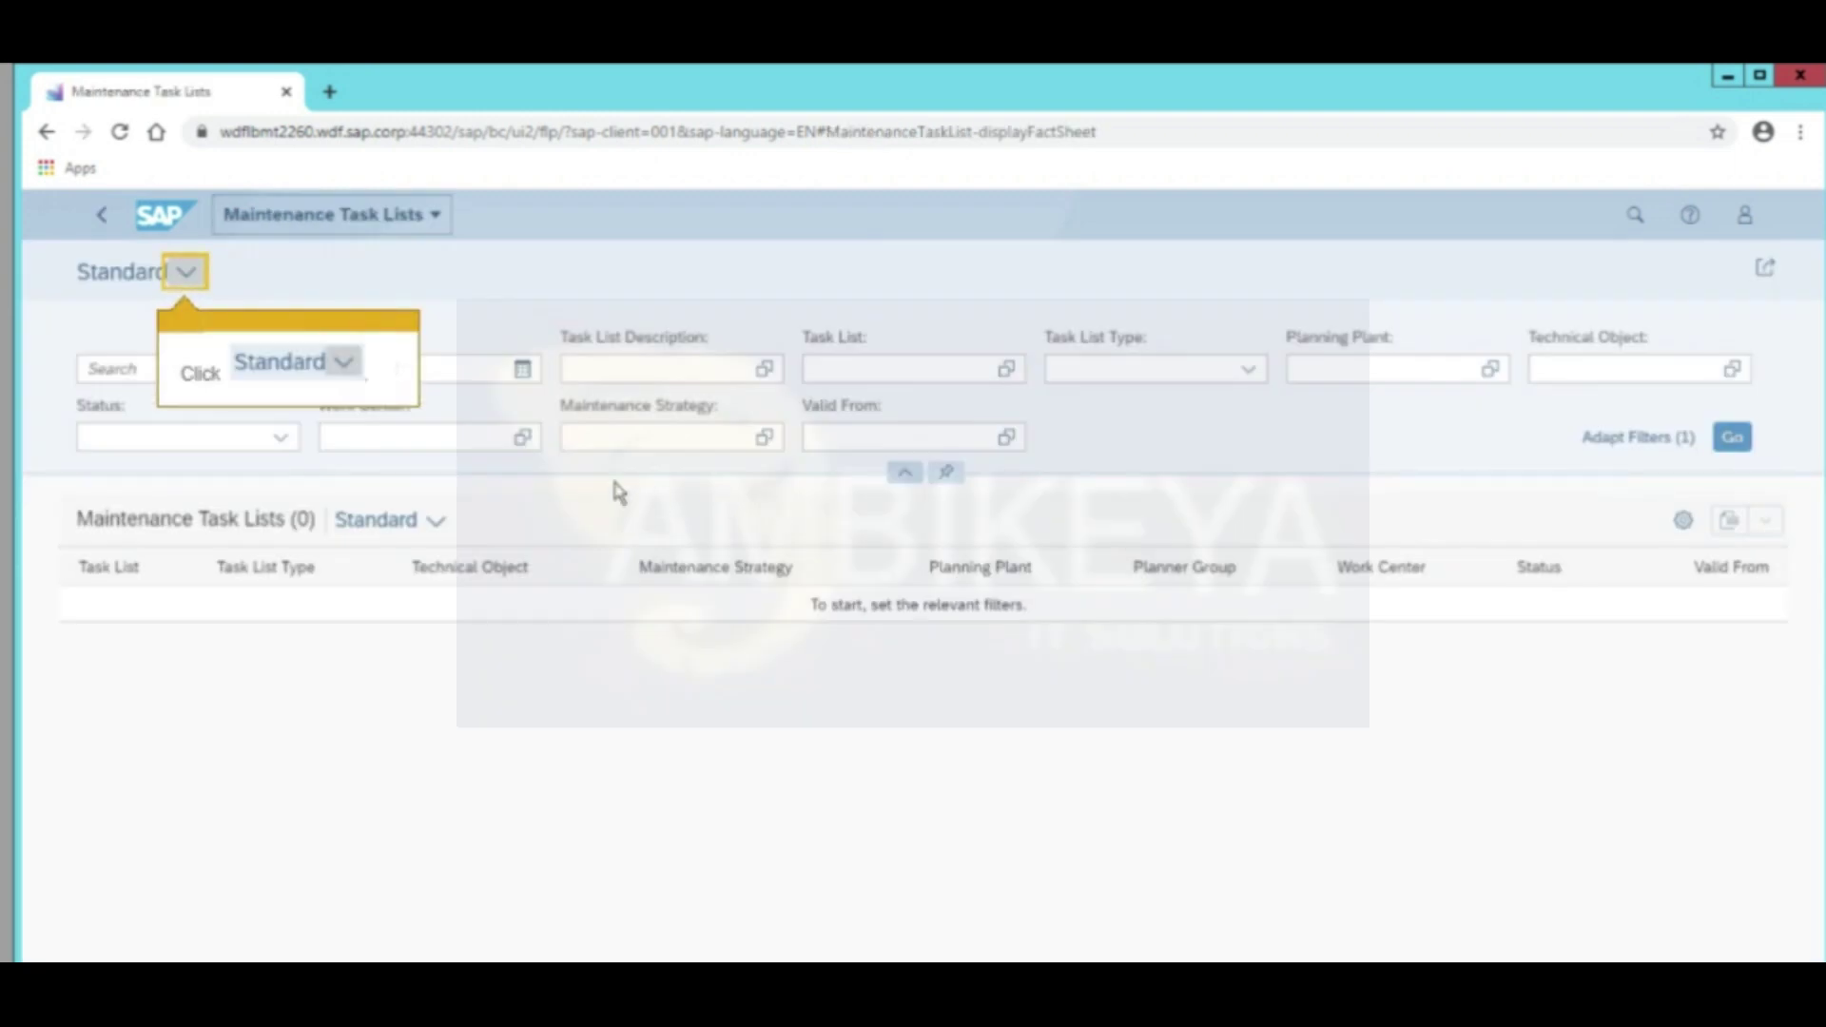
left_click(180, 284)
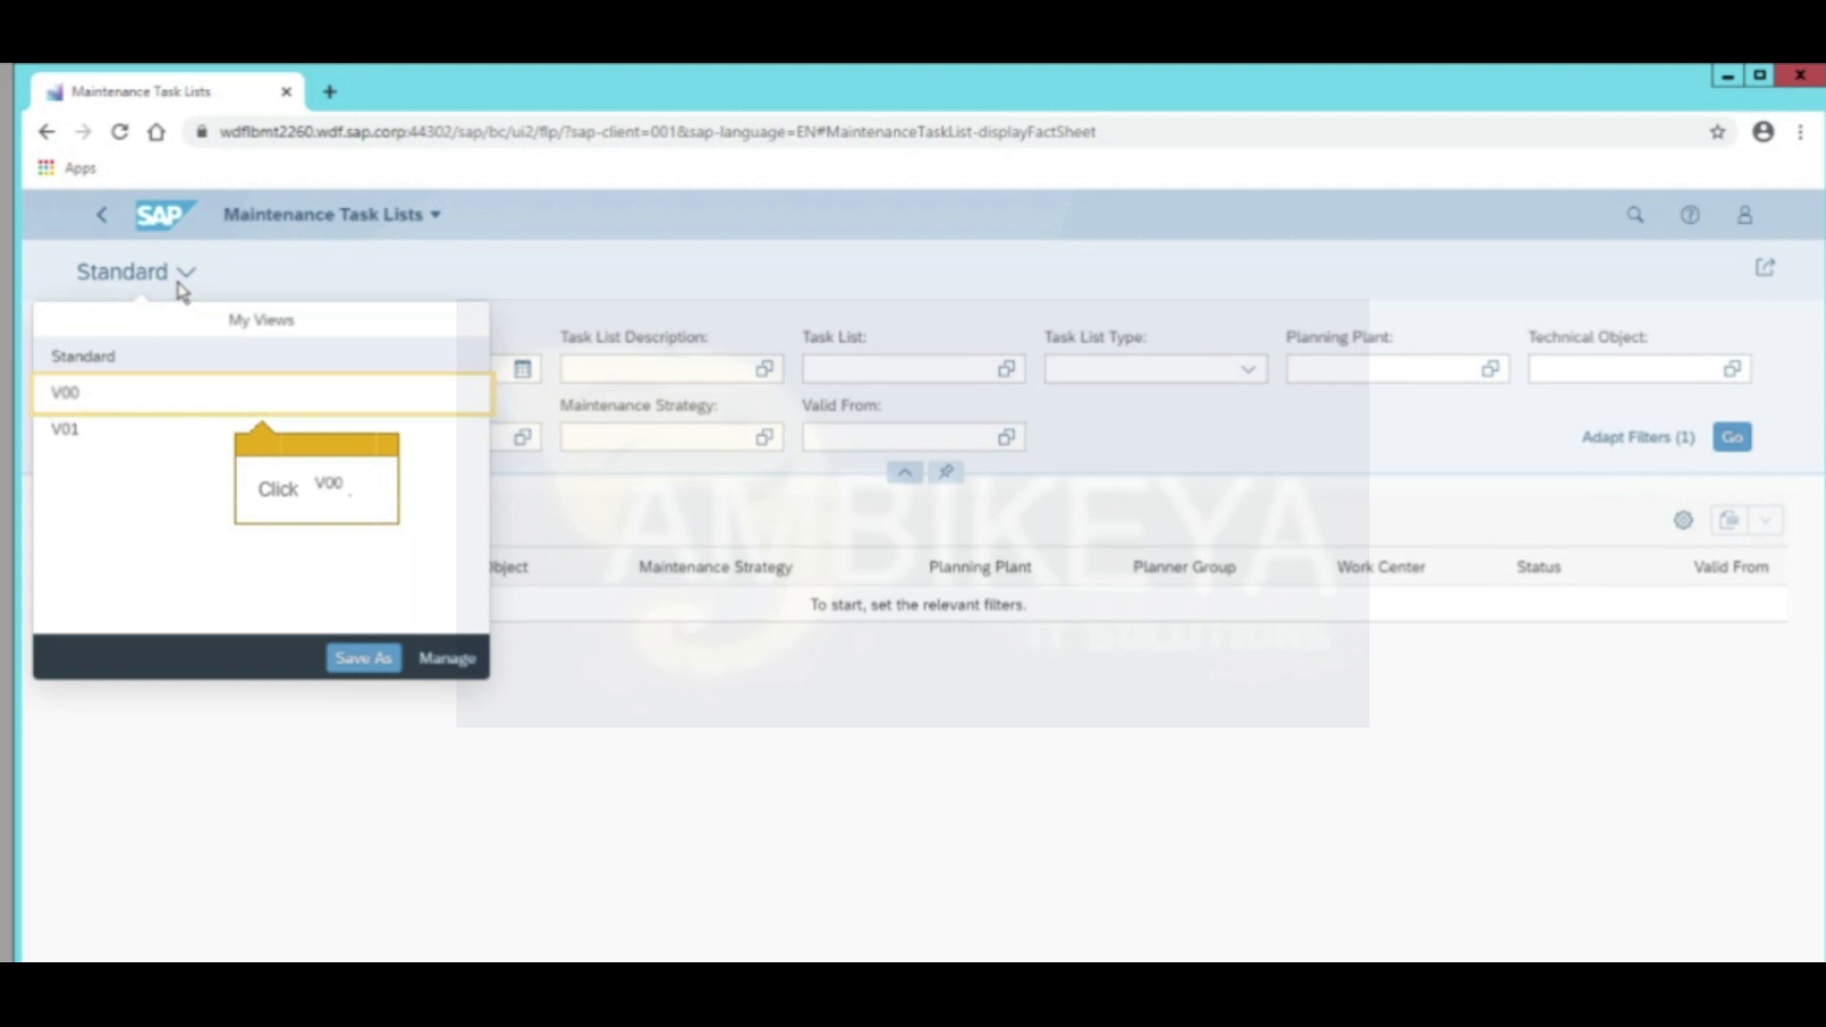
left_click(174, 411)
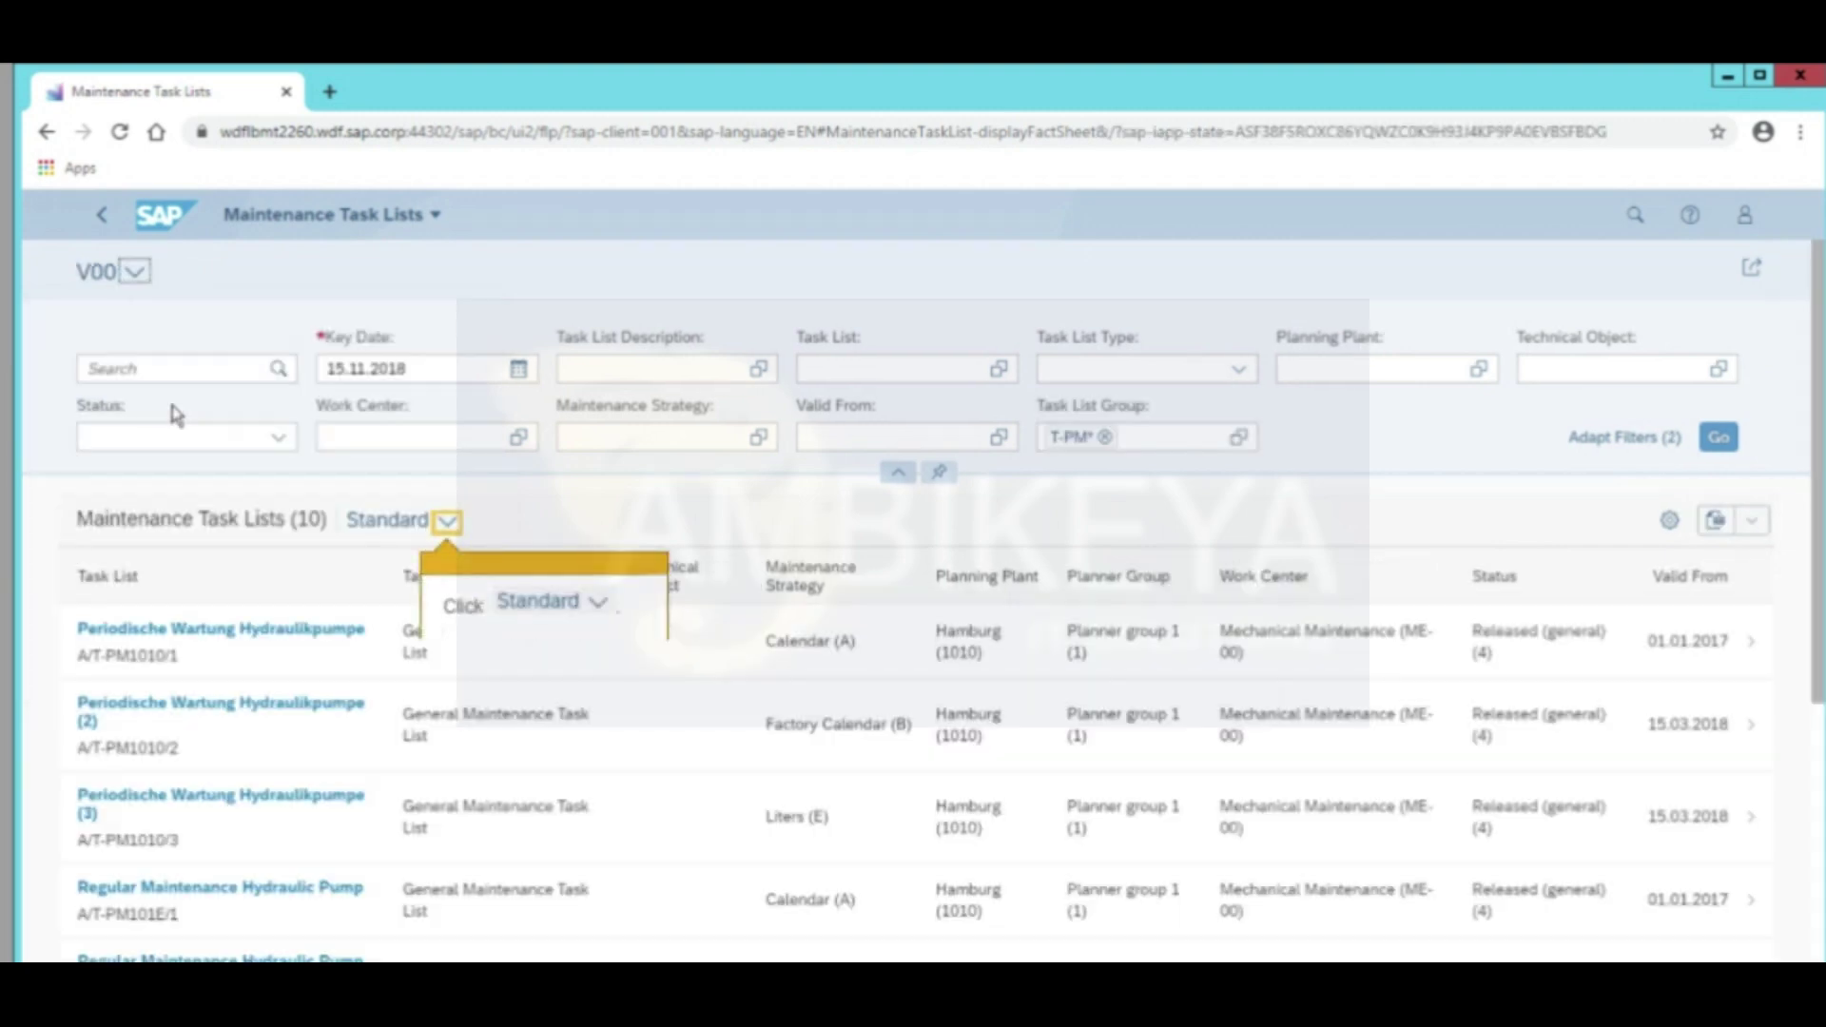
left_click(446, 526)
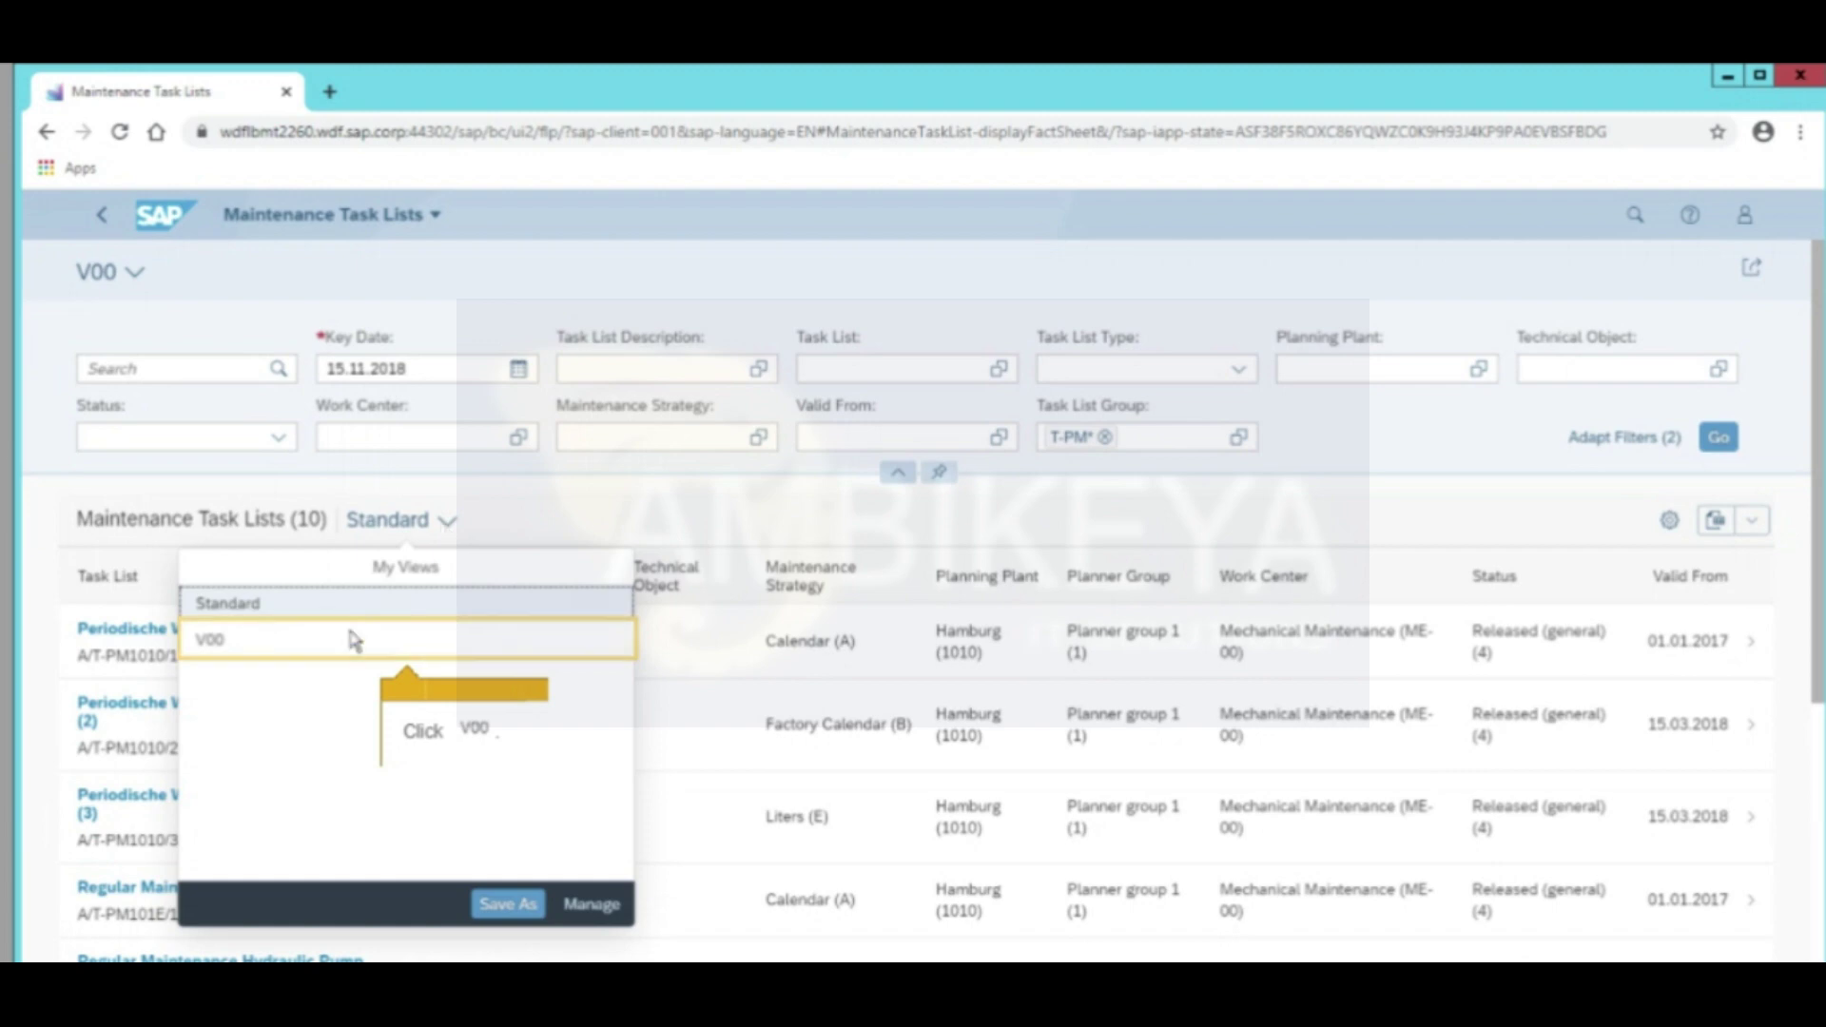
left_click(319, 652)
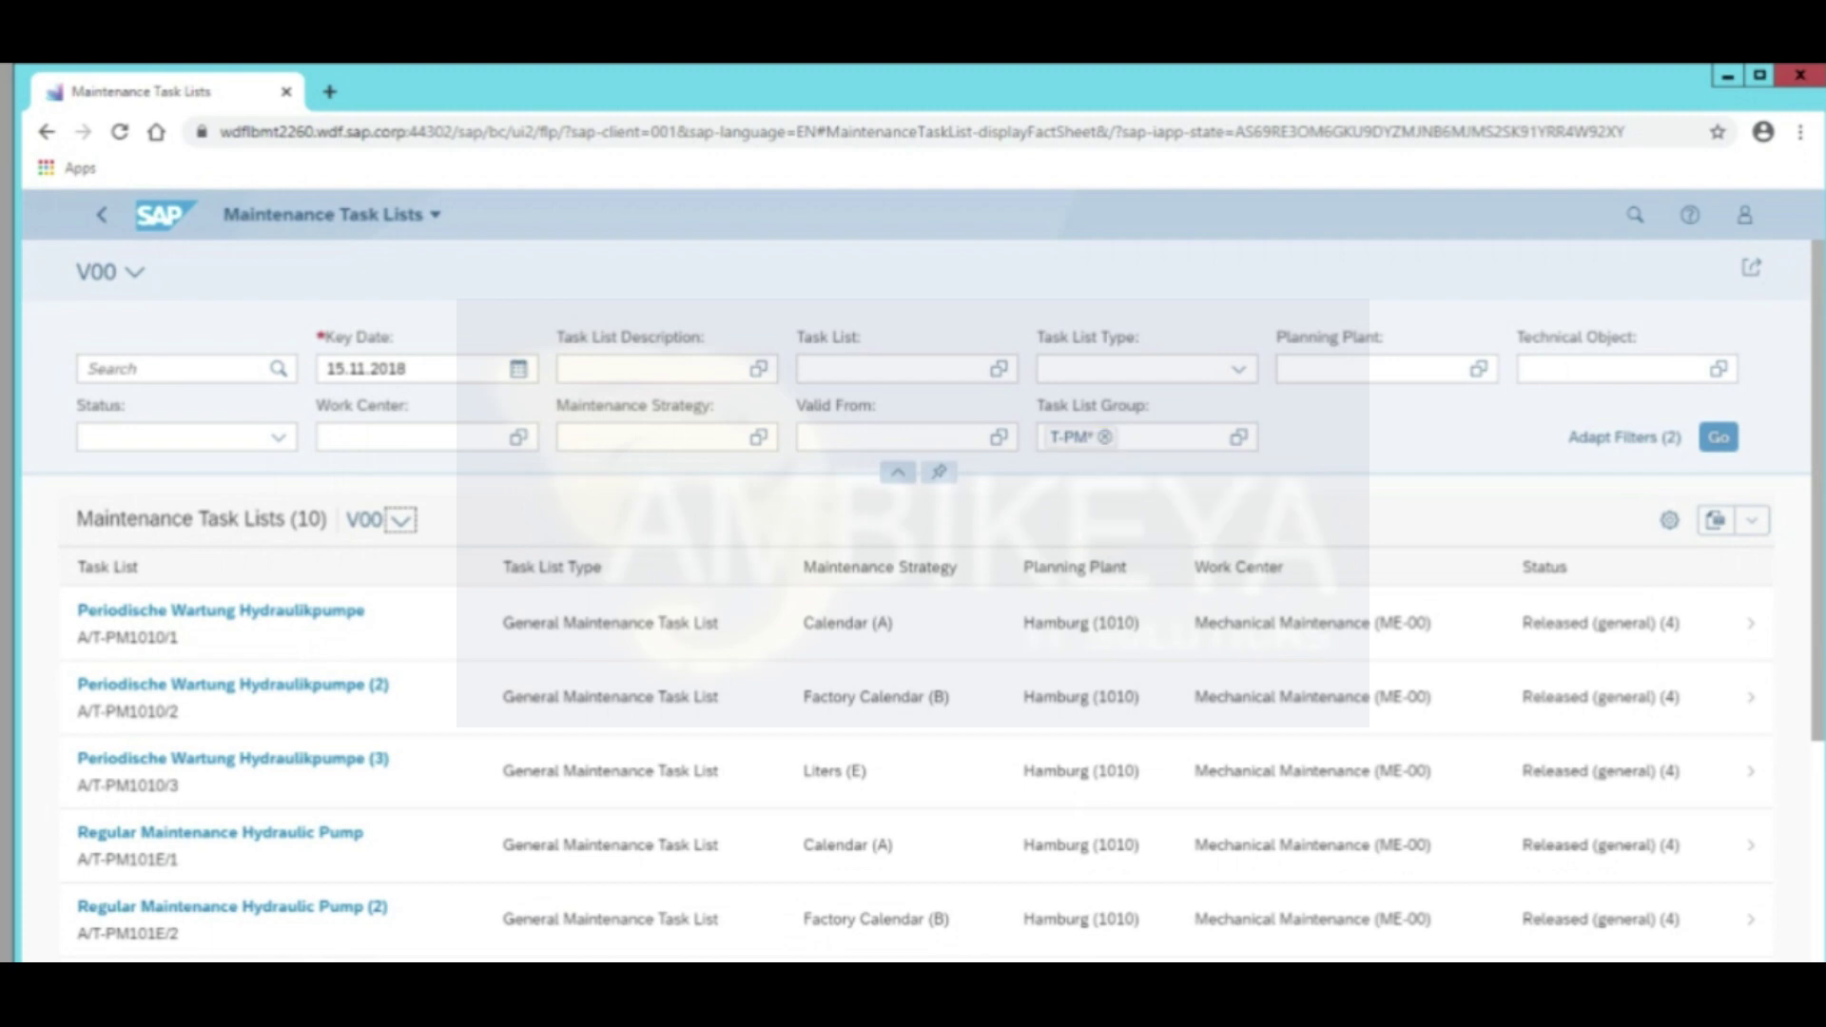
left_click(1104, 437)
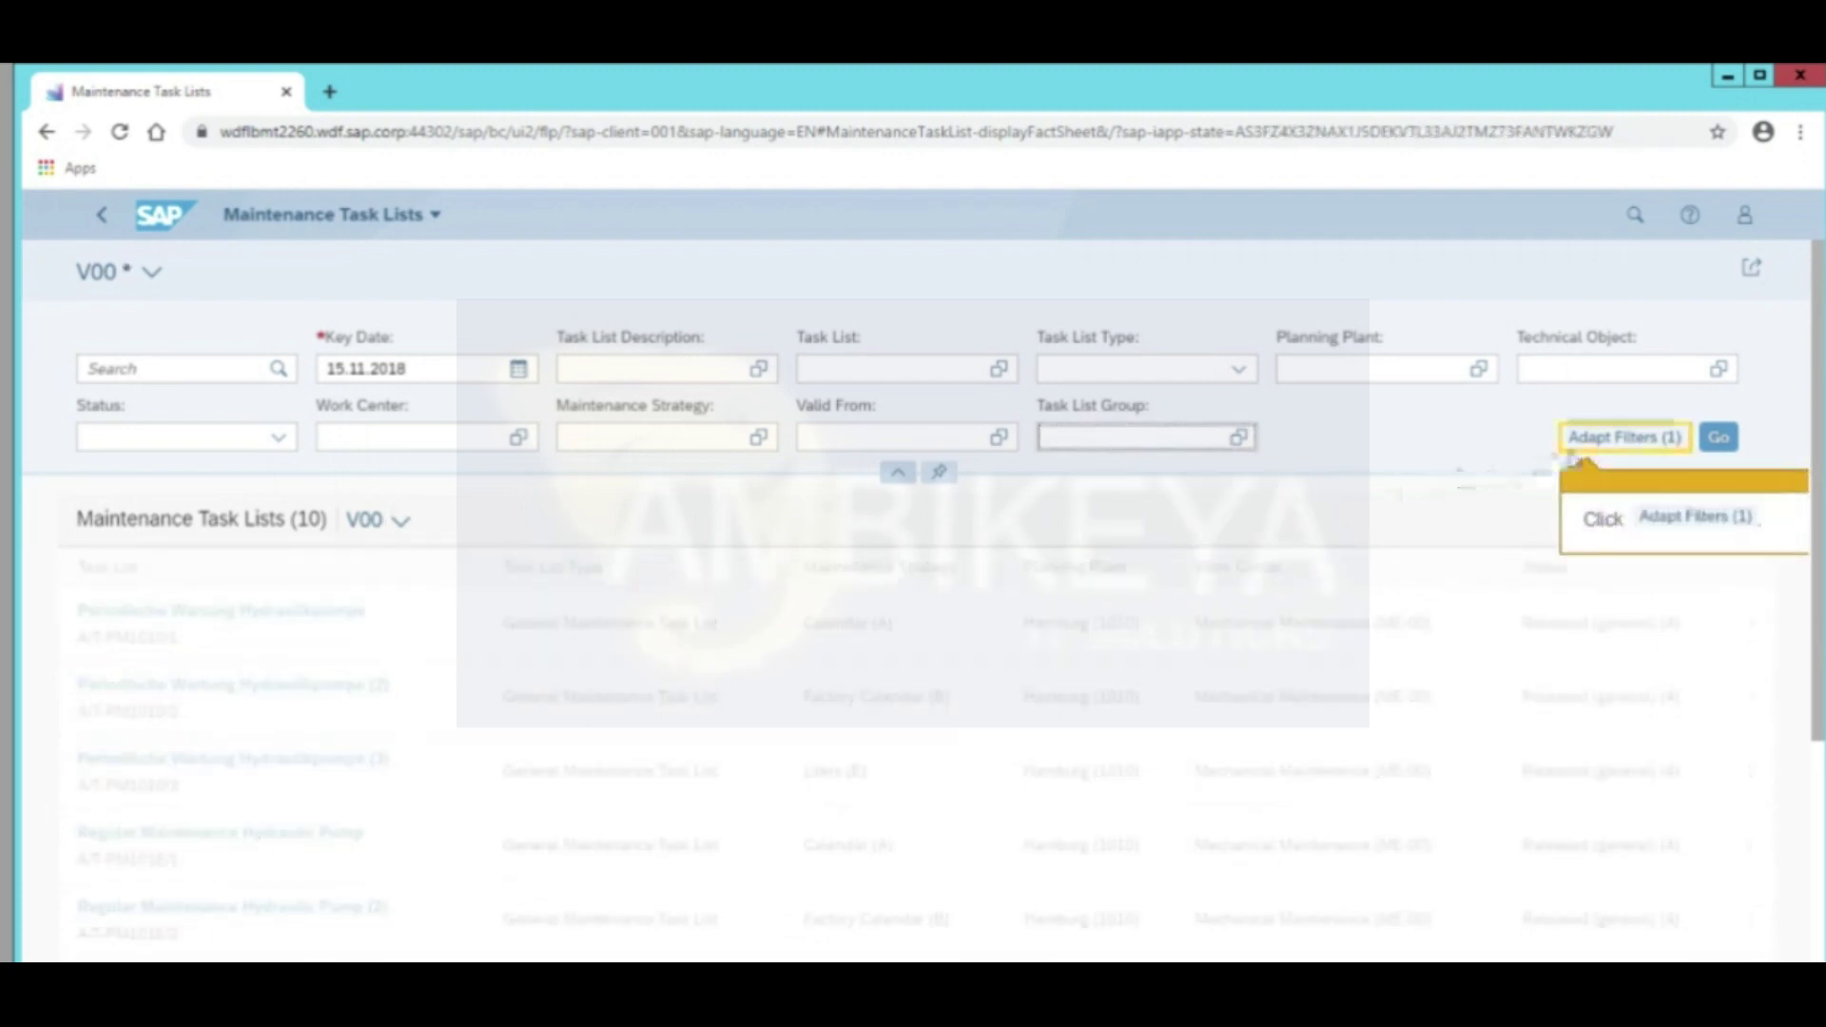
Add Planner Group to the filters, set it to F00, and run the search
left_click(1603, 441)
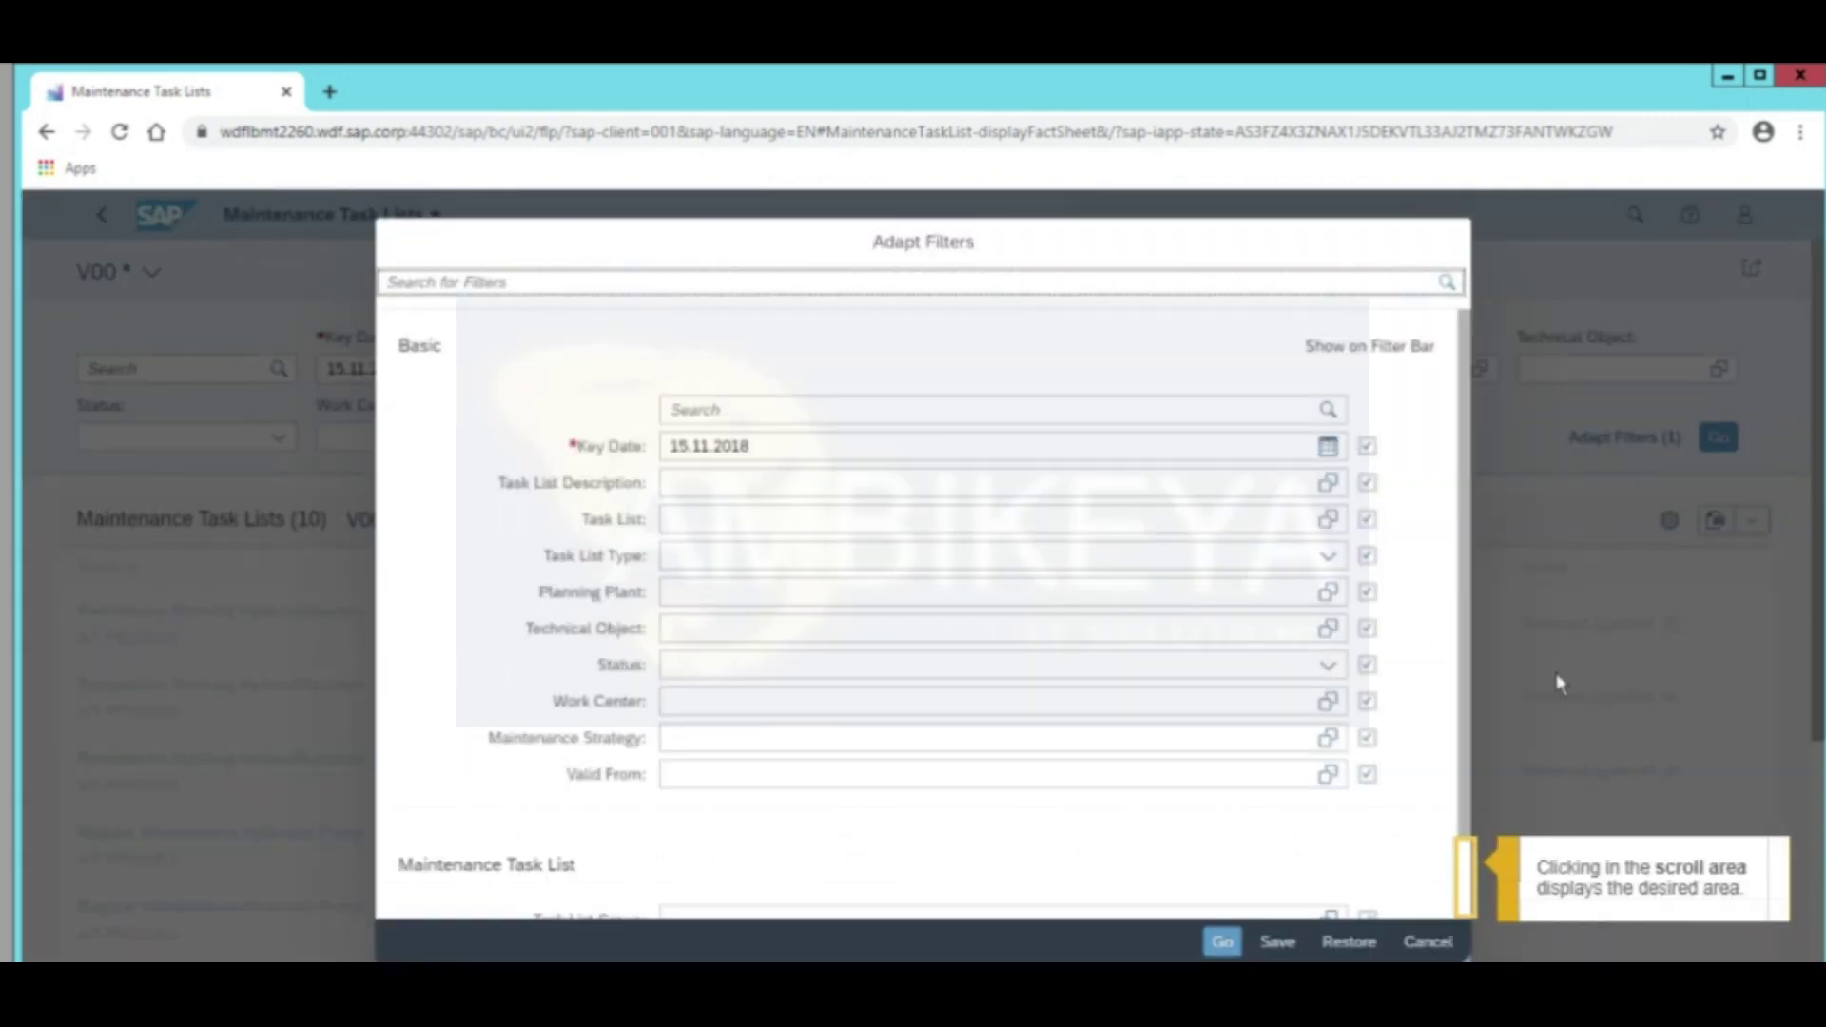
left_click(1465, 906)
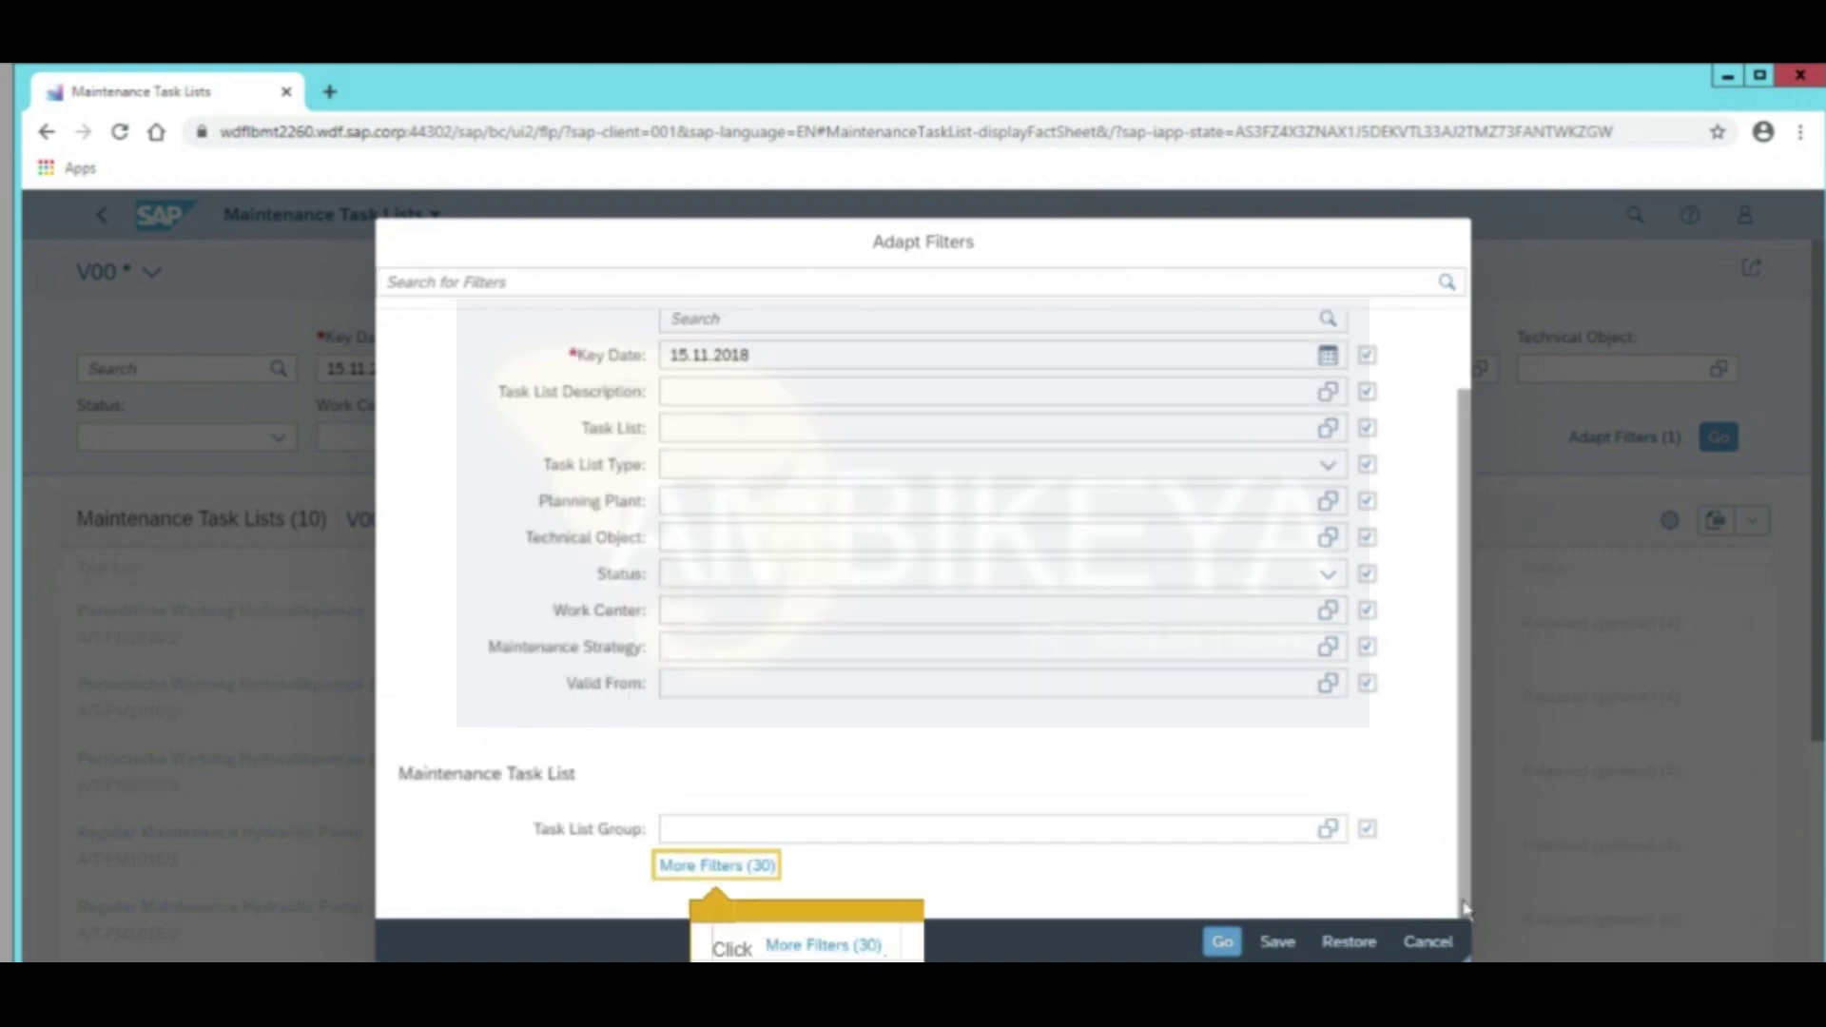
left_click(702, 879)
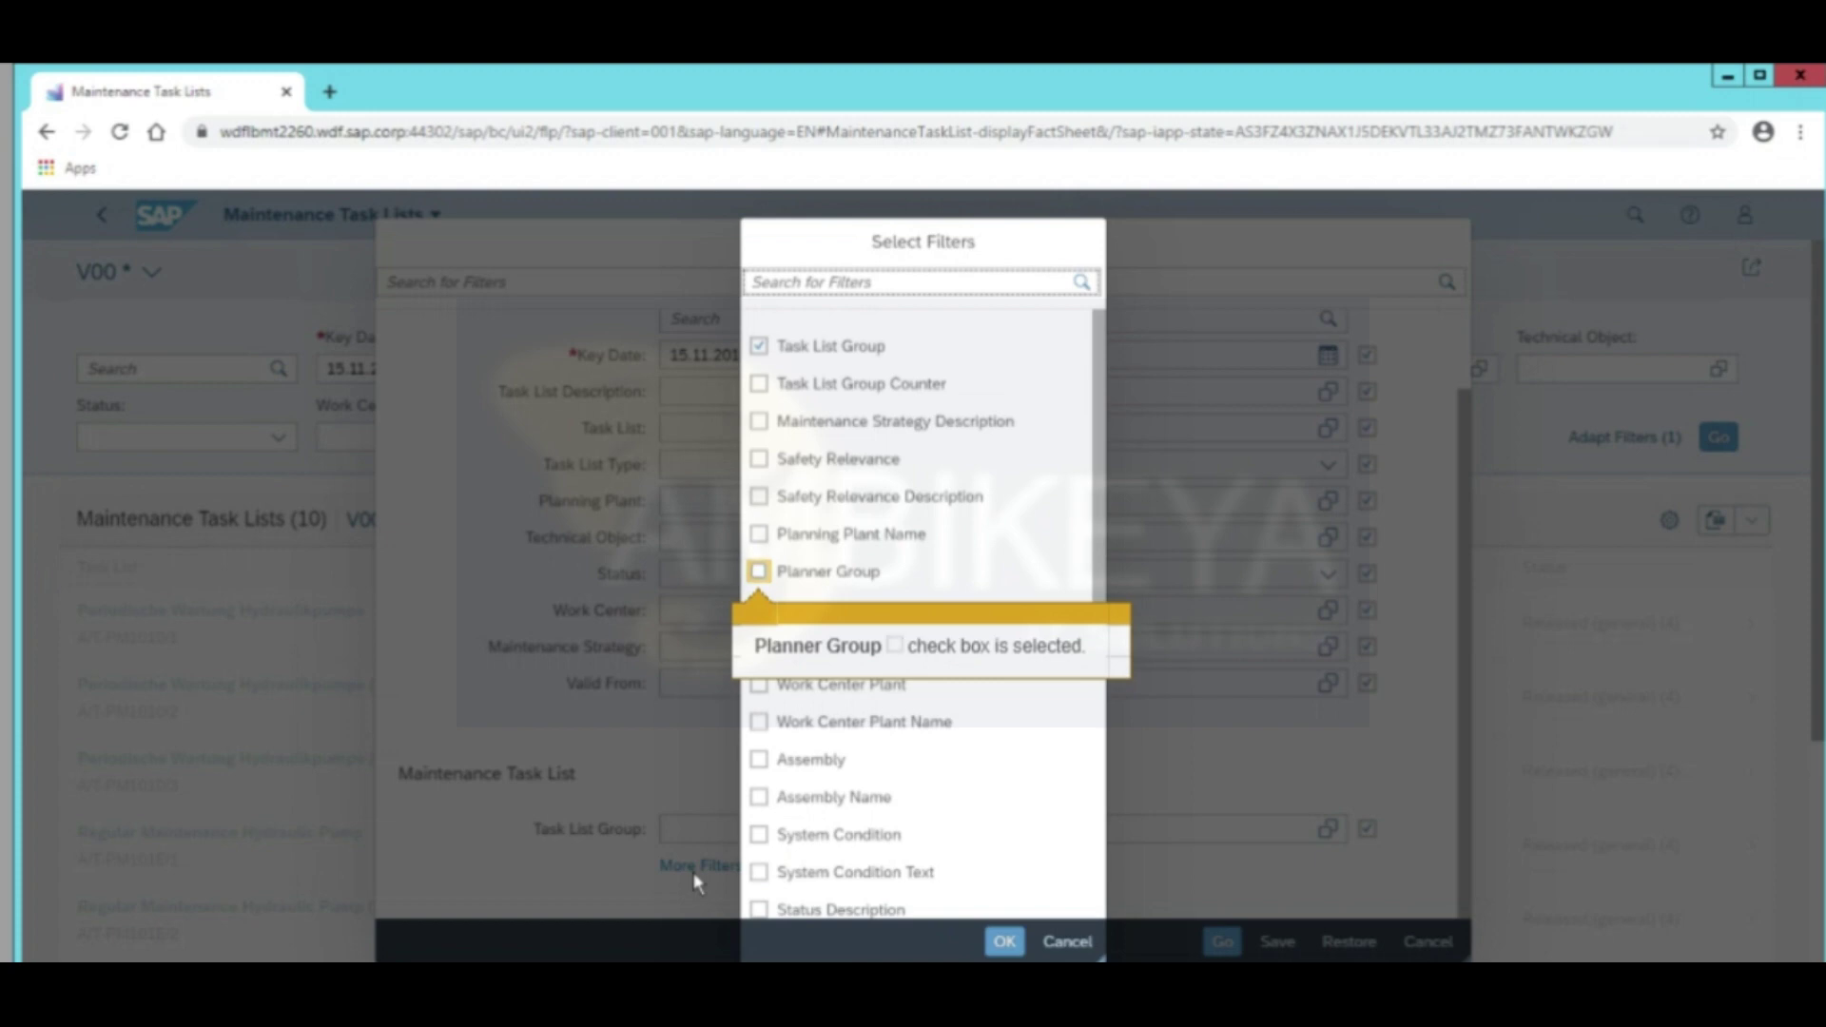
left_click(758, 574)
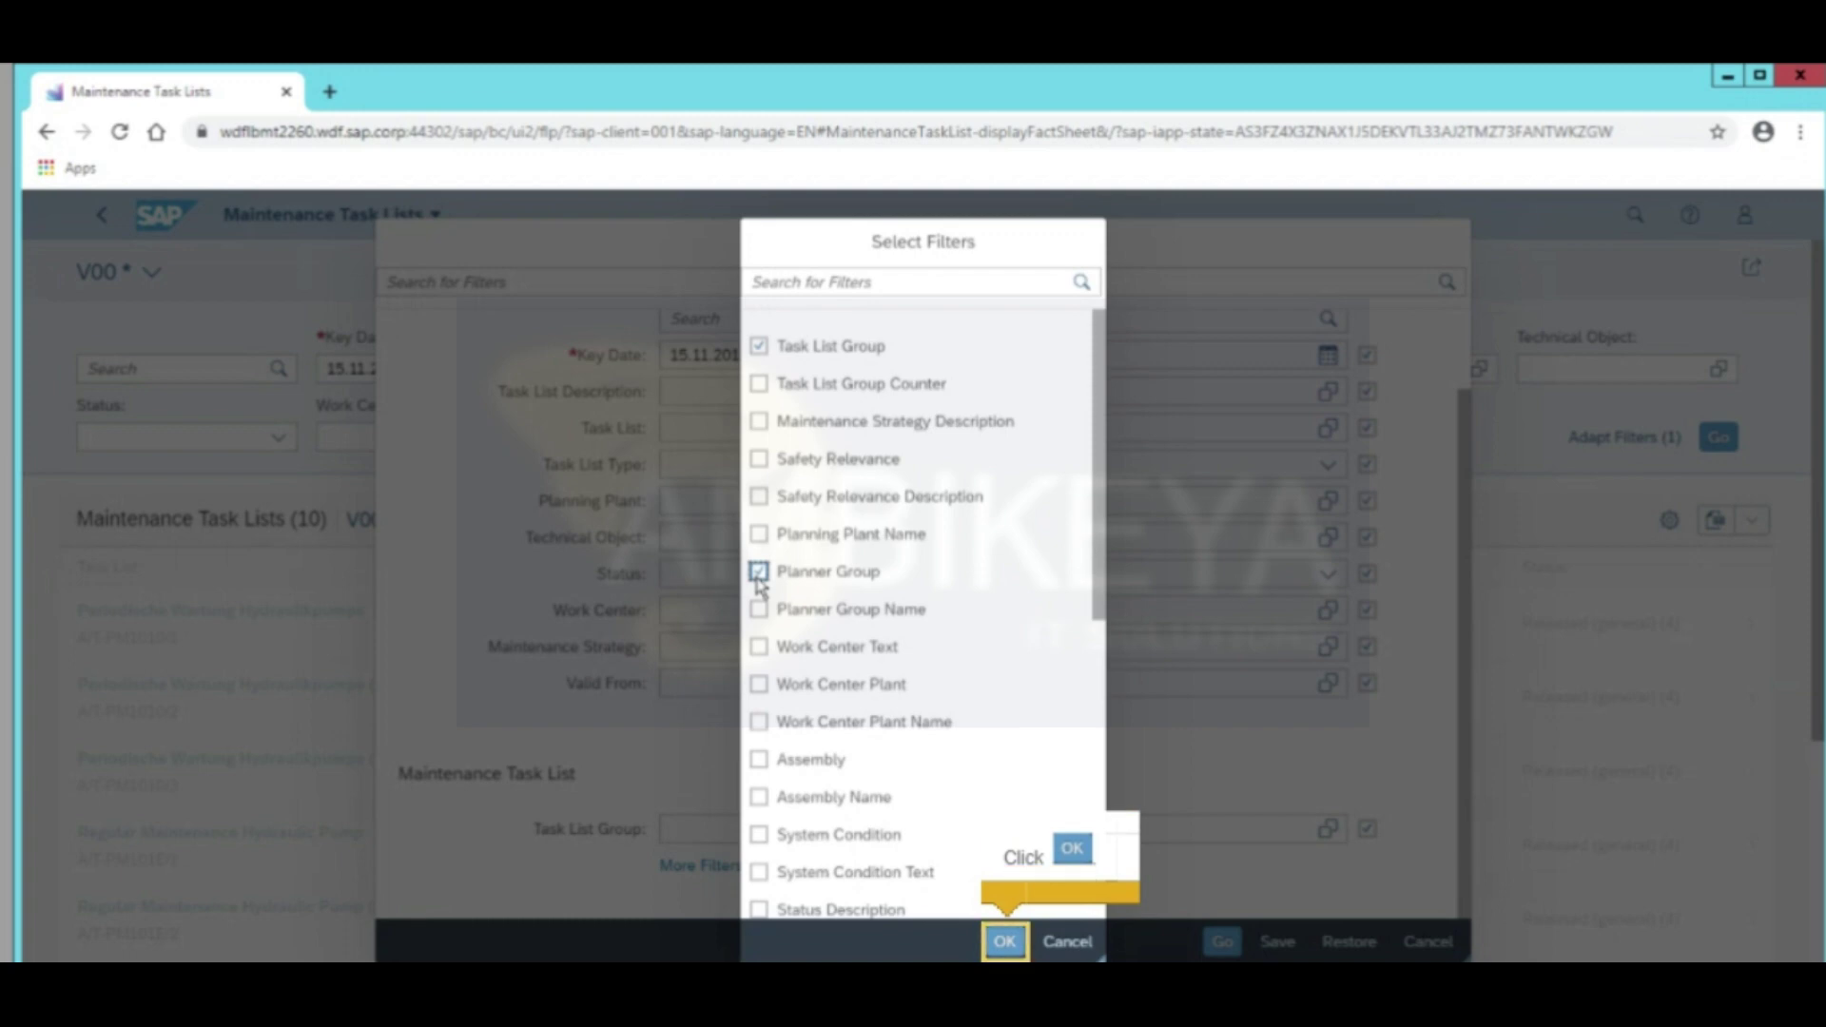
left_click(1004, 942)
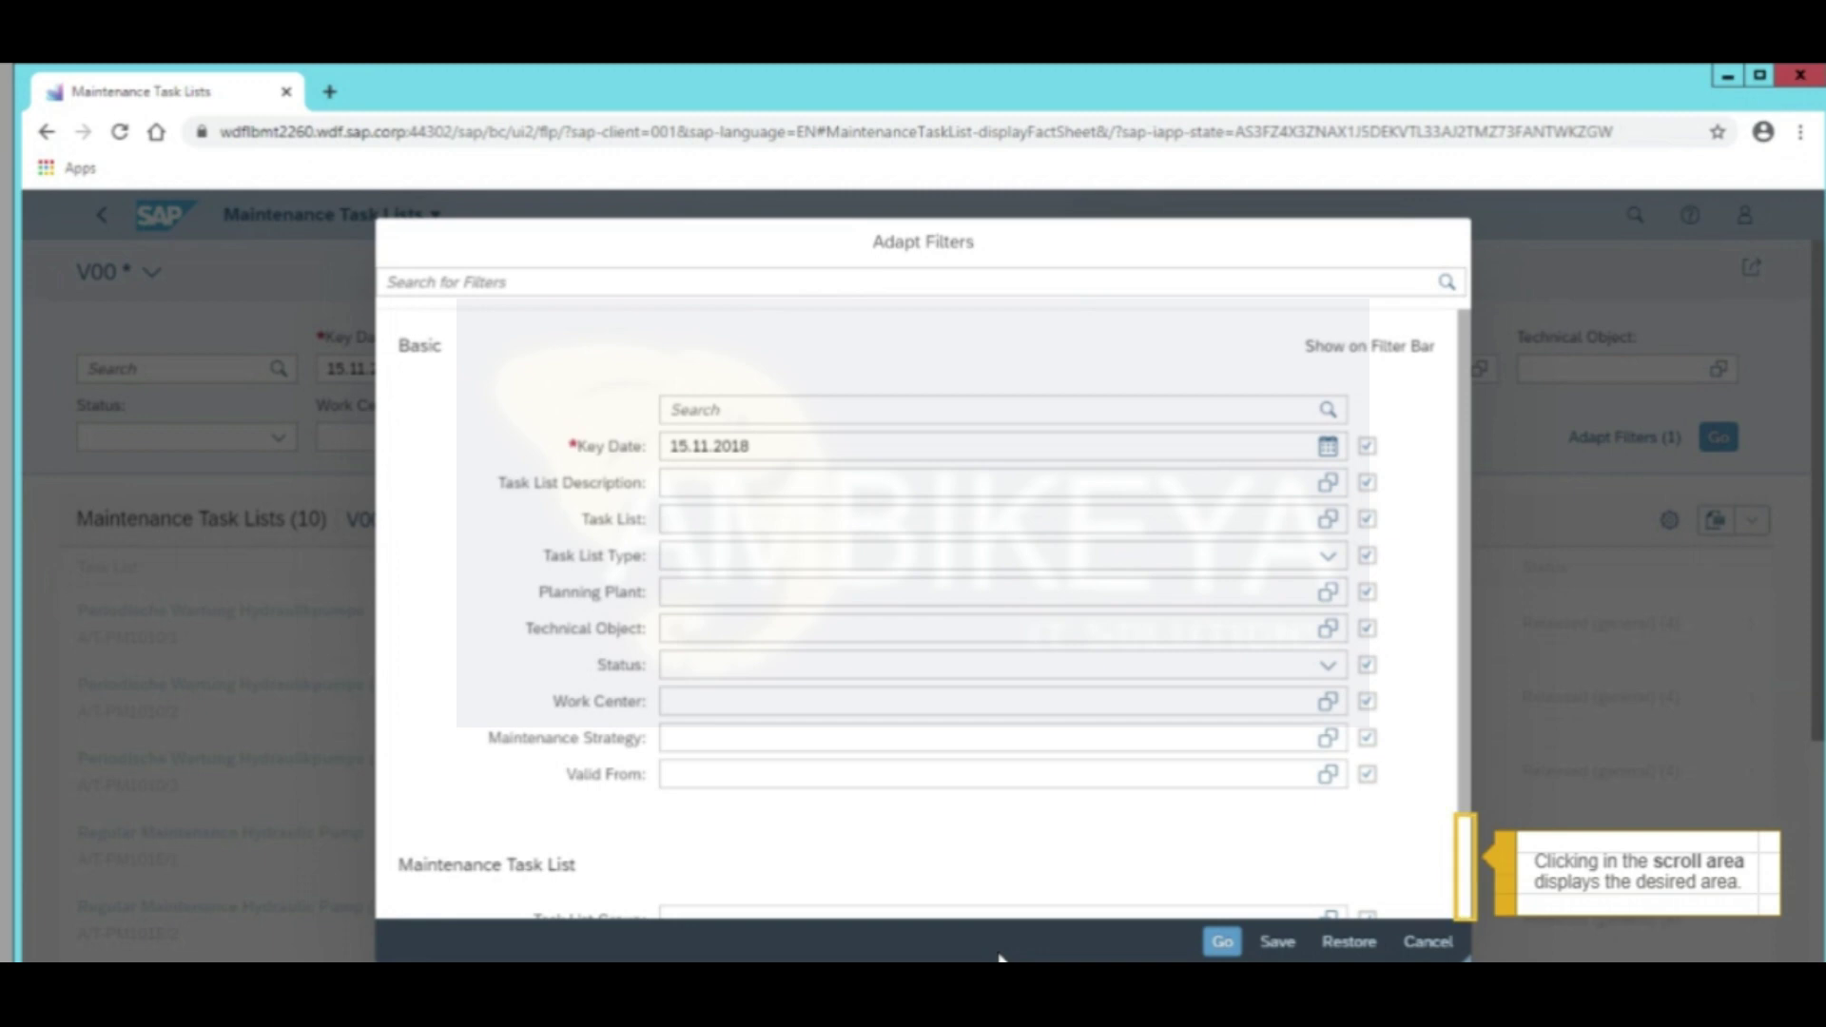
left_click(1465, 905)
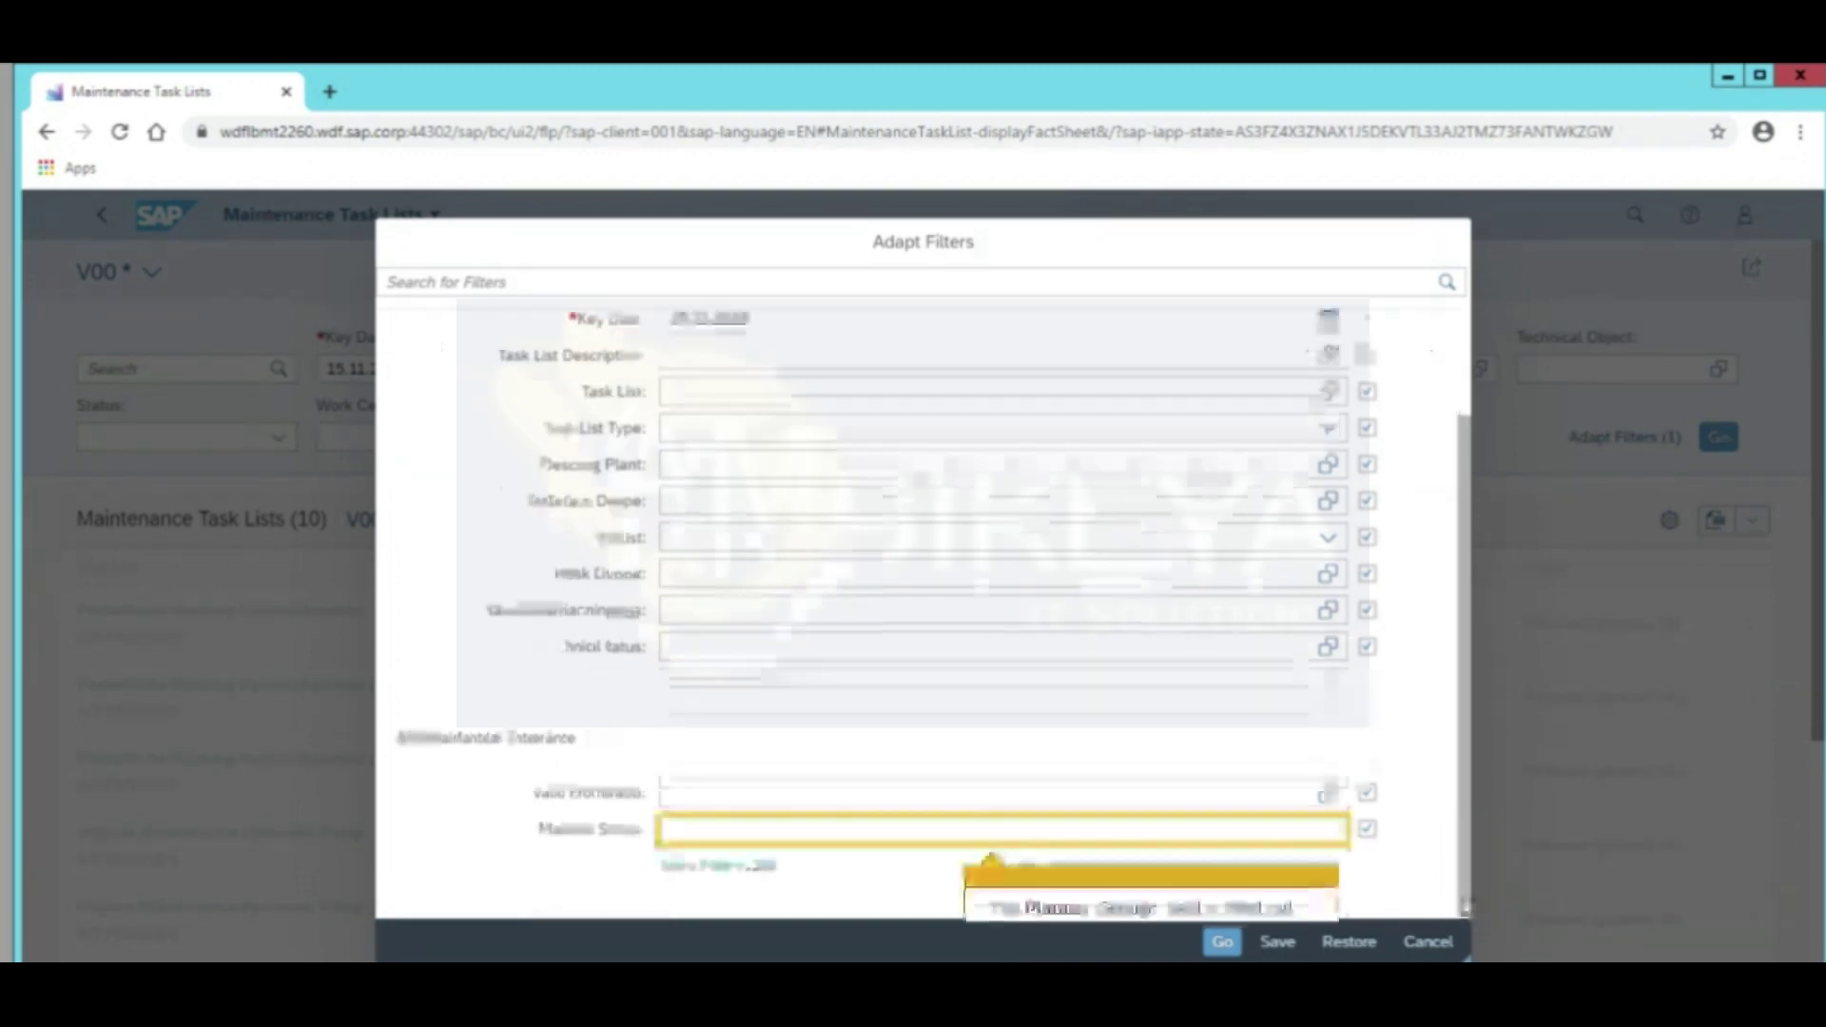
left_click(867, 840)
type("F00")
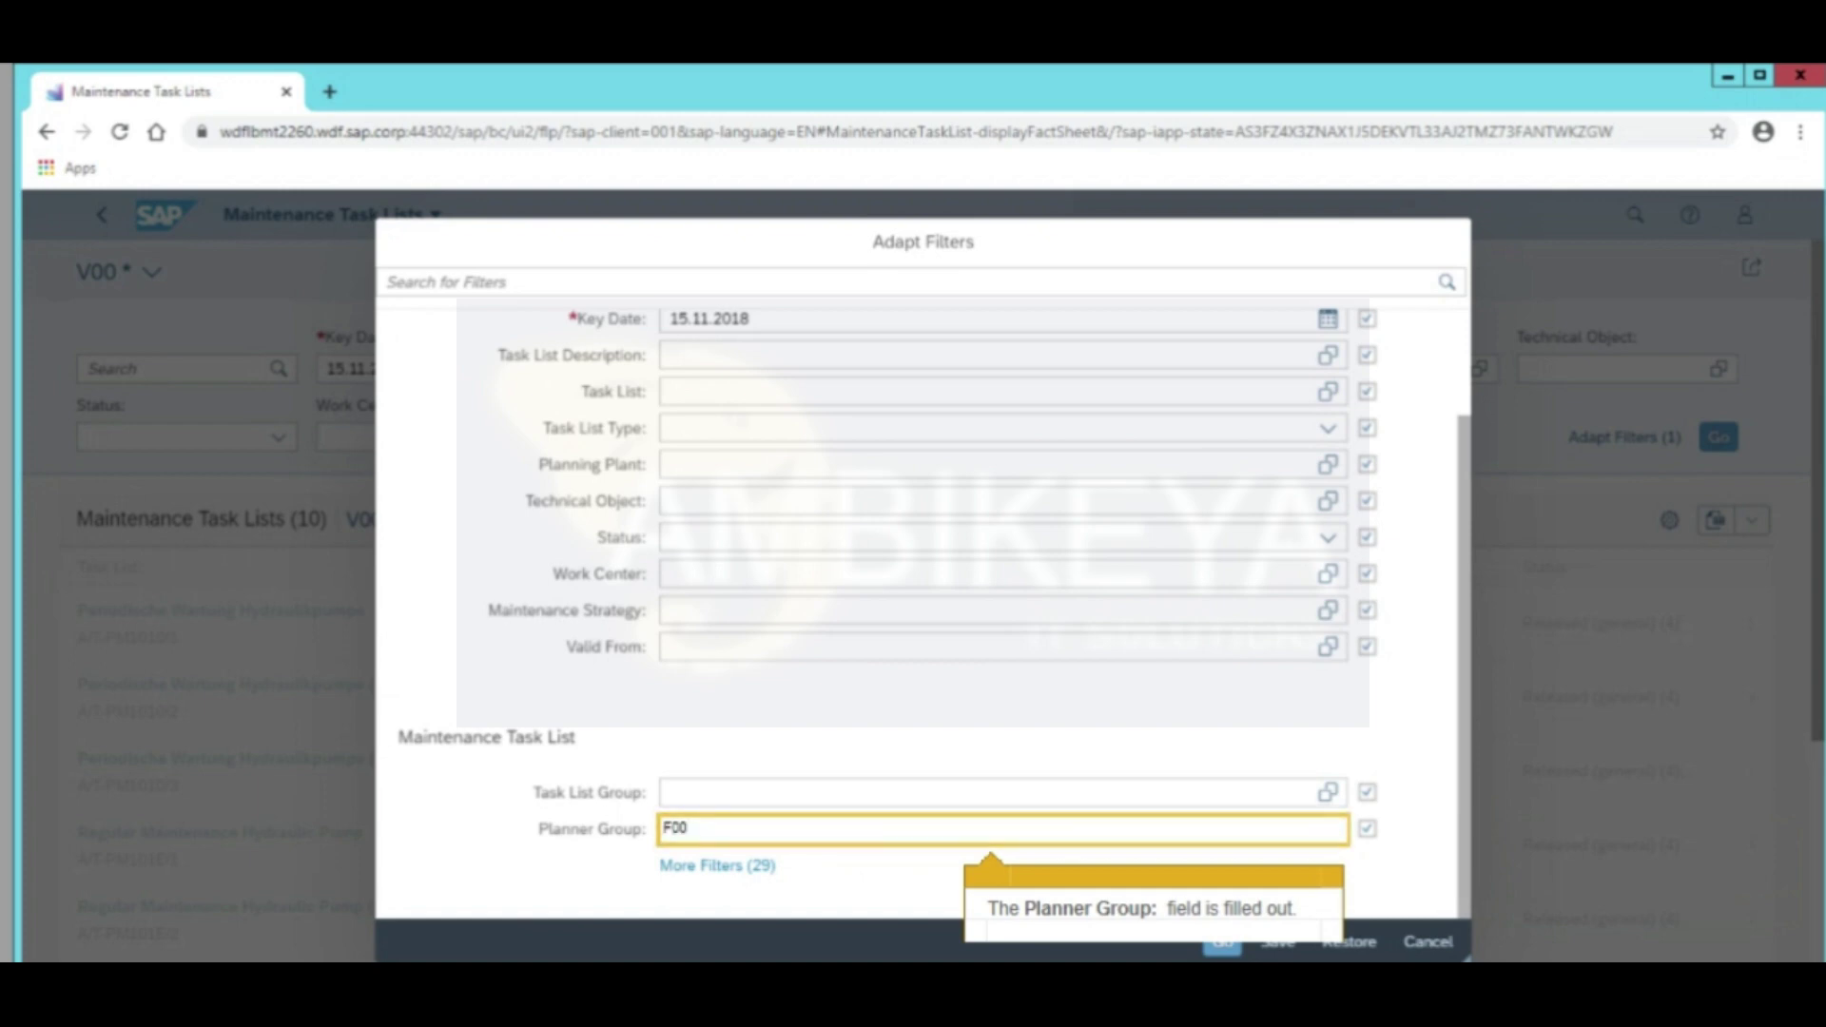
key("Return")
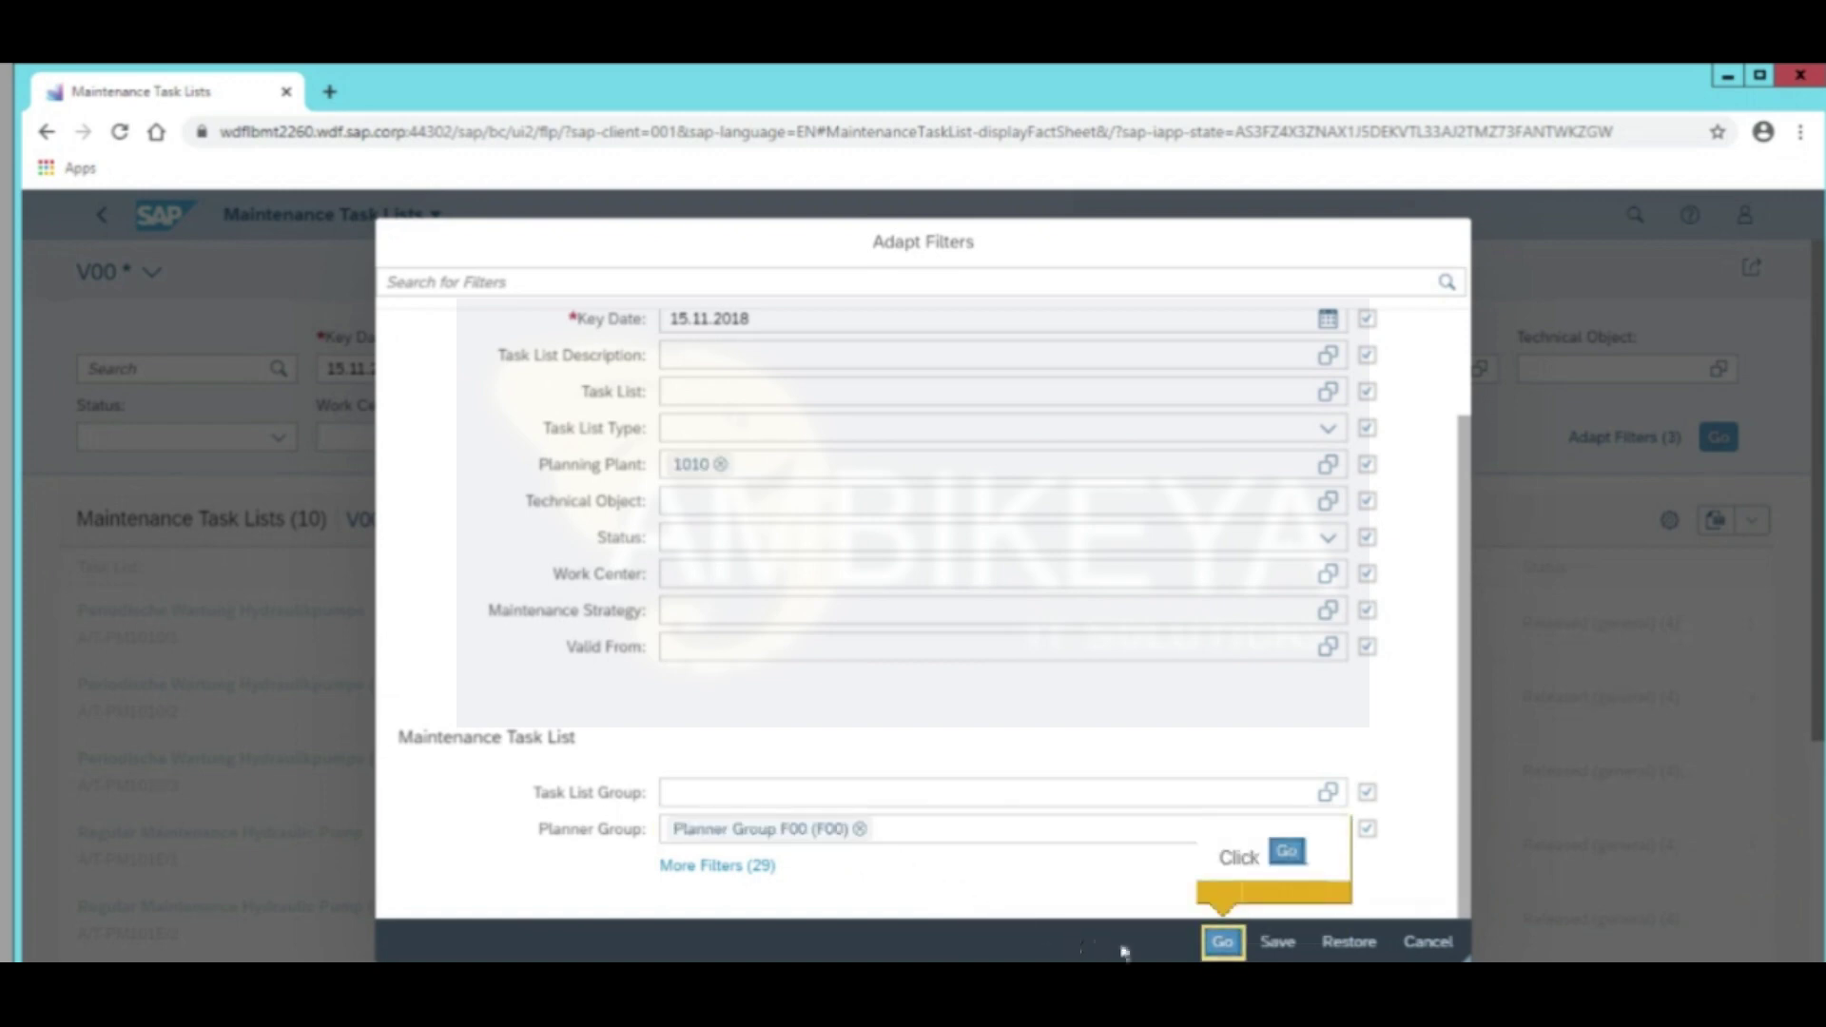
left_click(1222, 944)
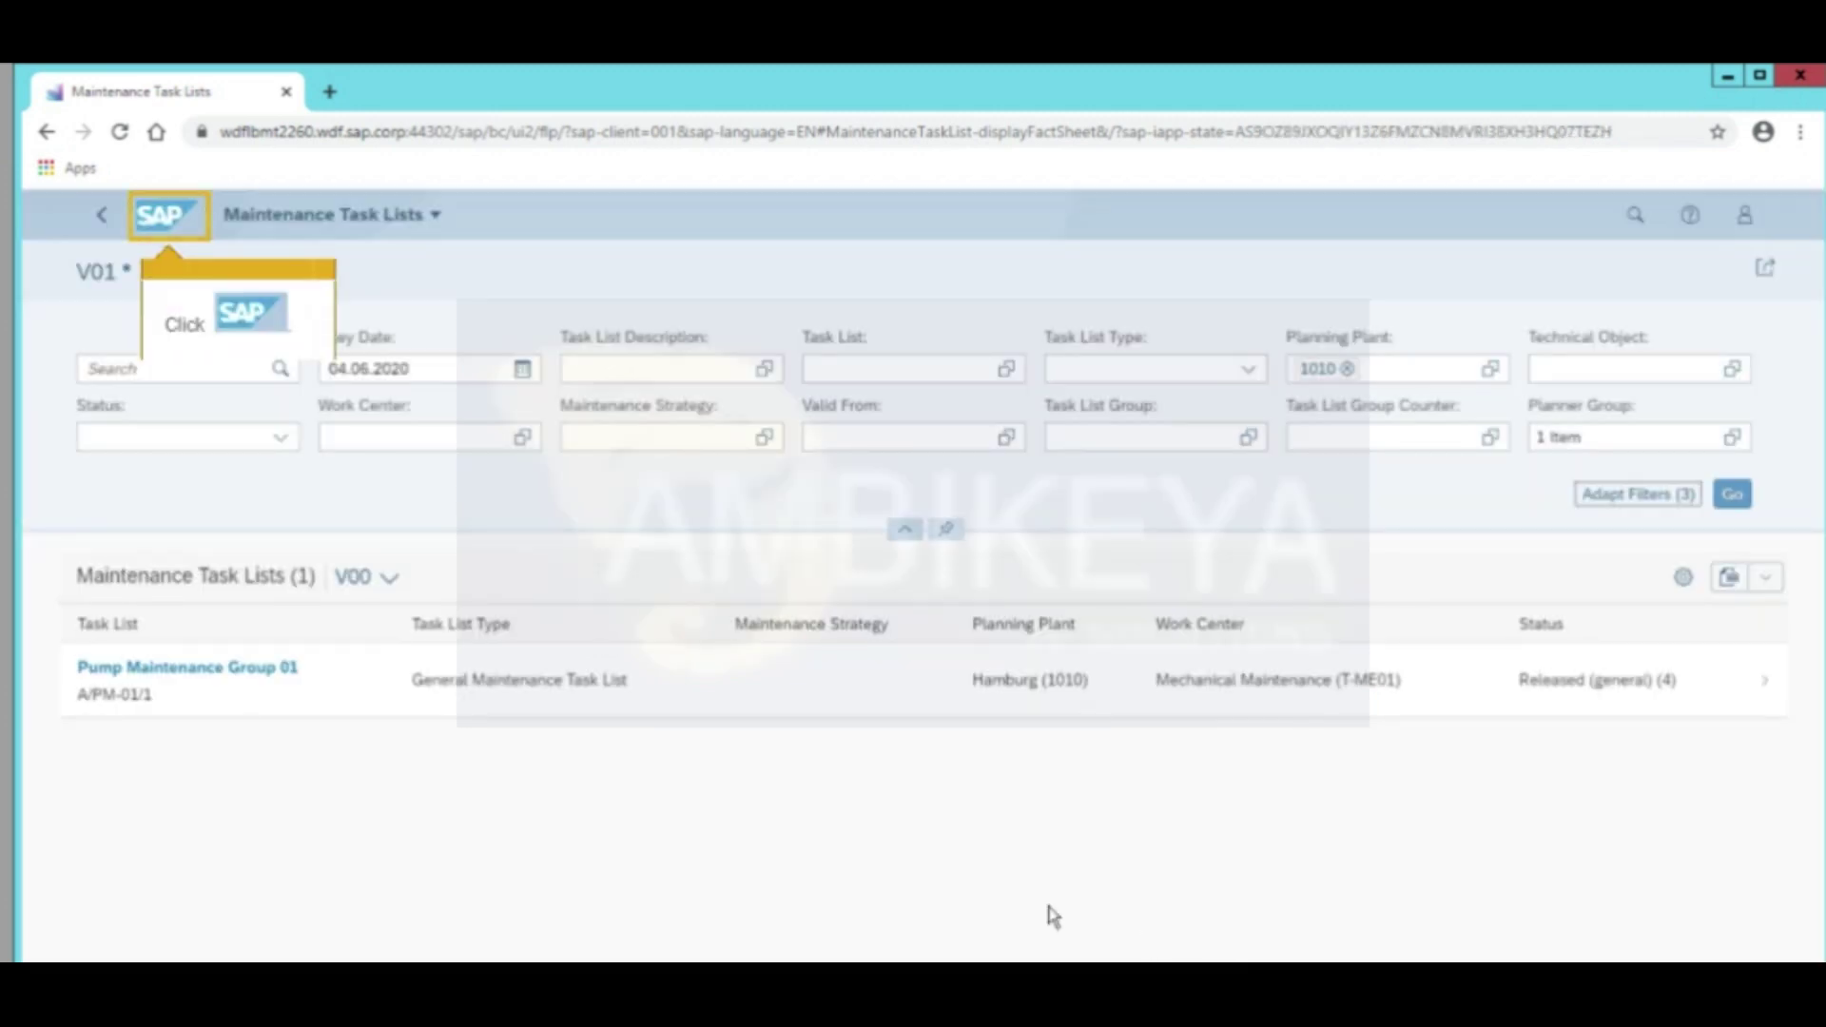
Open Find Maintenance Task List and Operation from Home with V00 filter view and V00 table layout
left_click(158, 228)
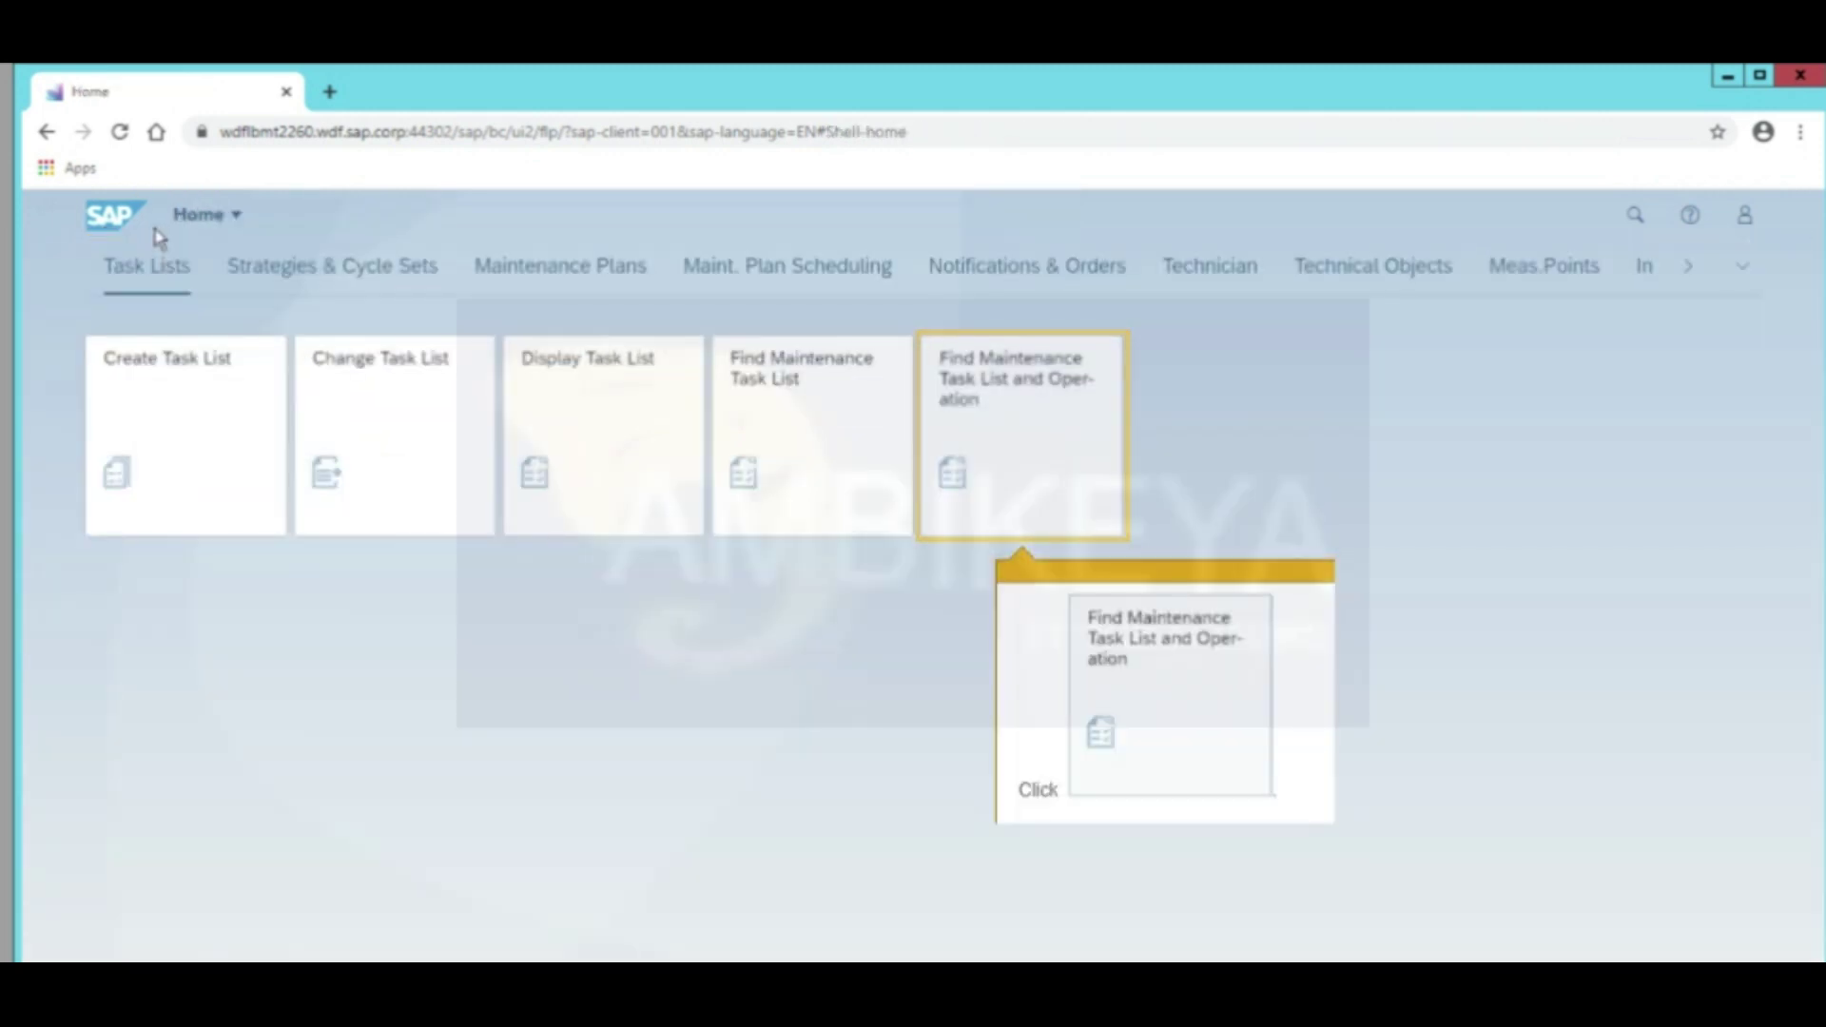
left_click(985, 507)
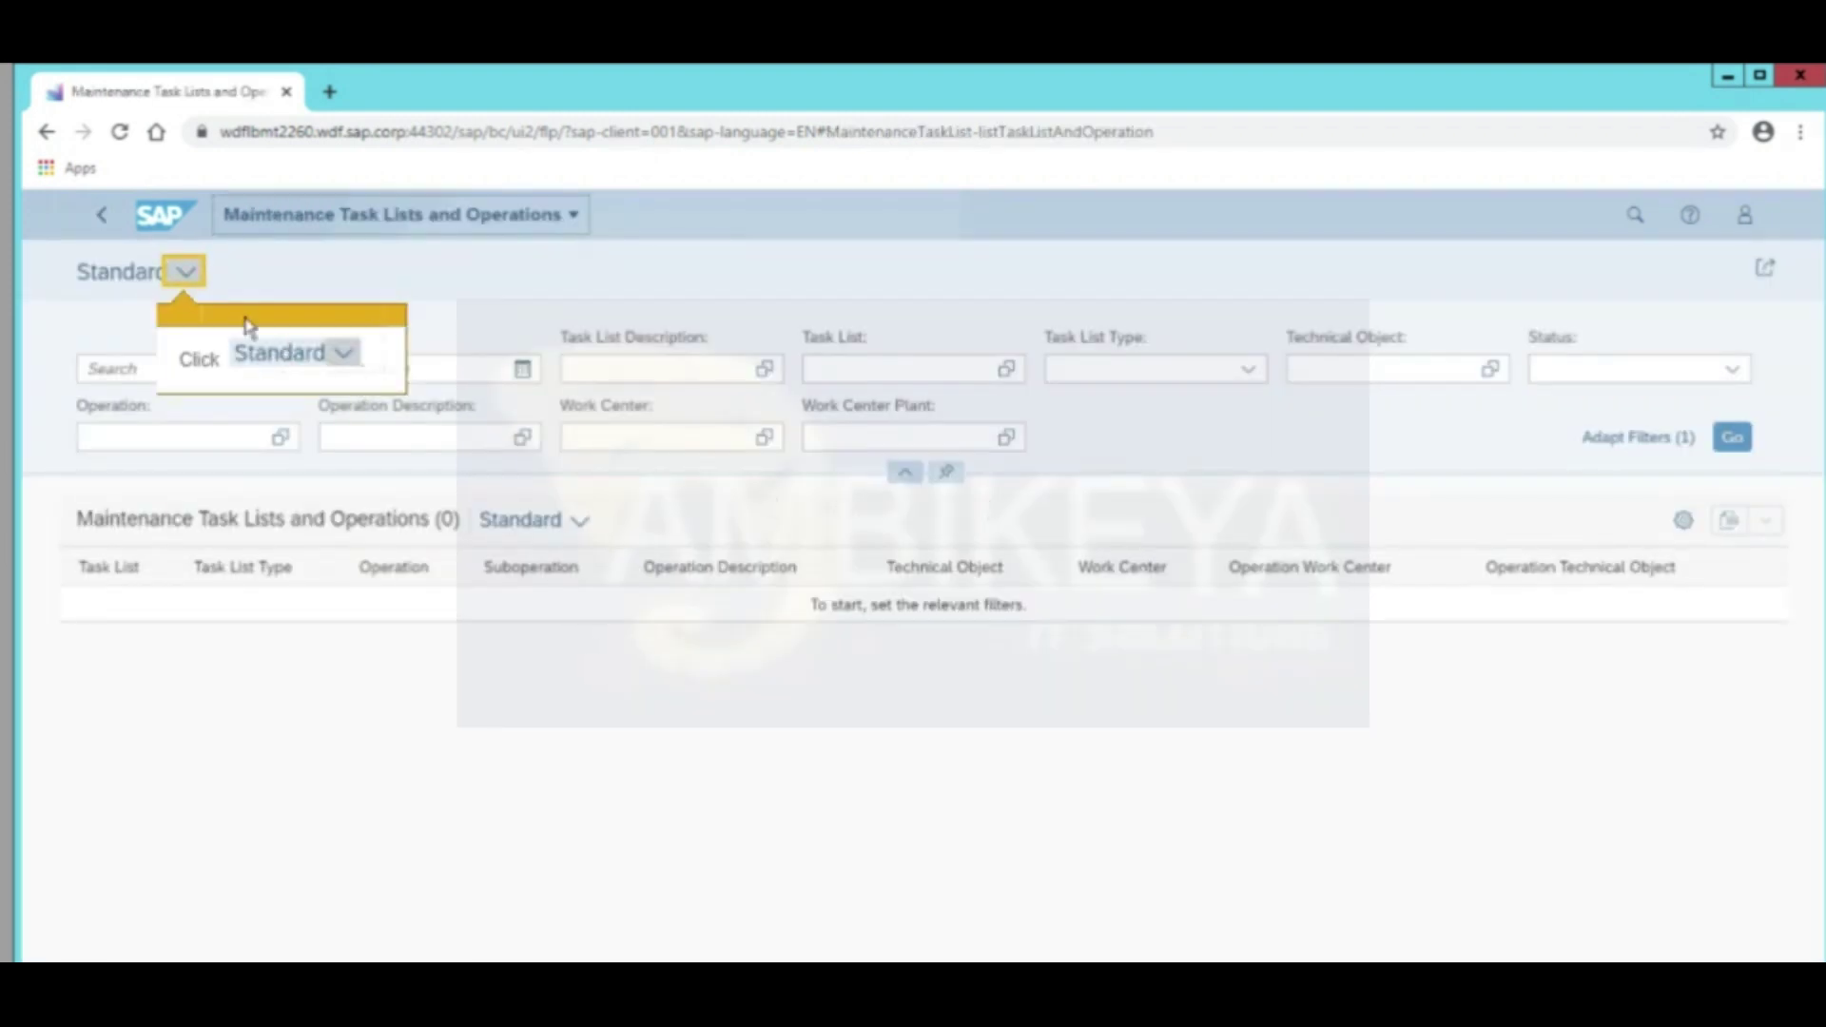
left_click(186, 273)
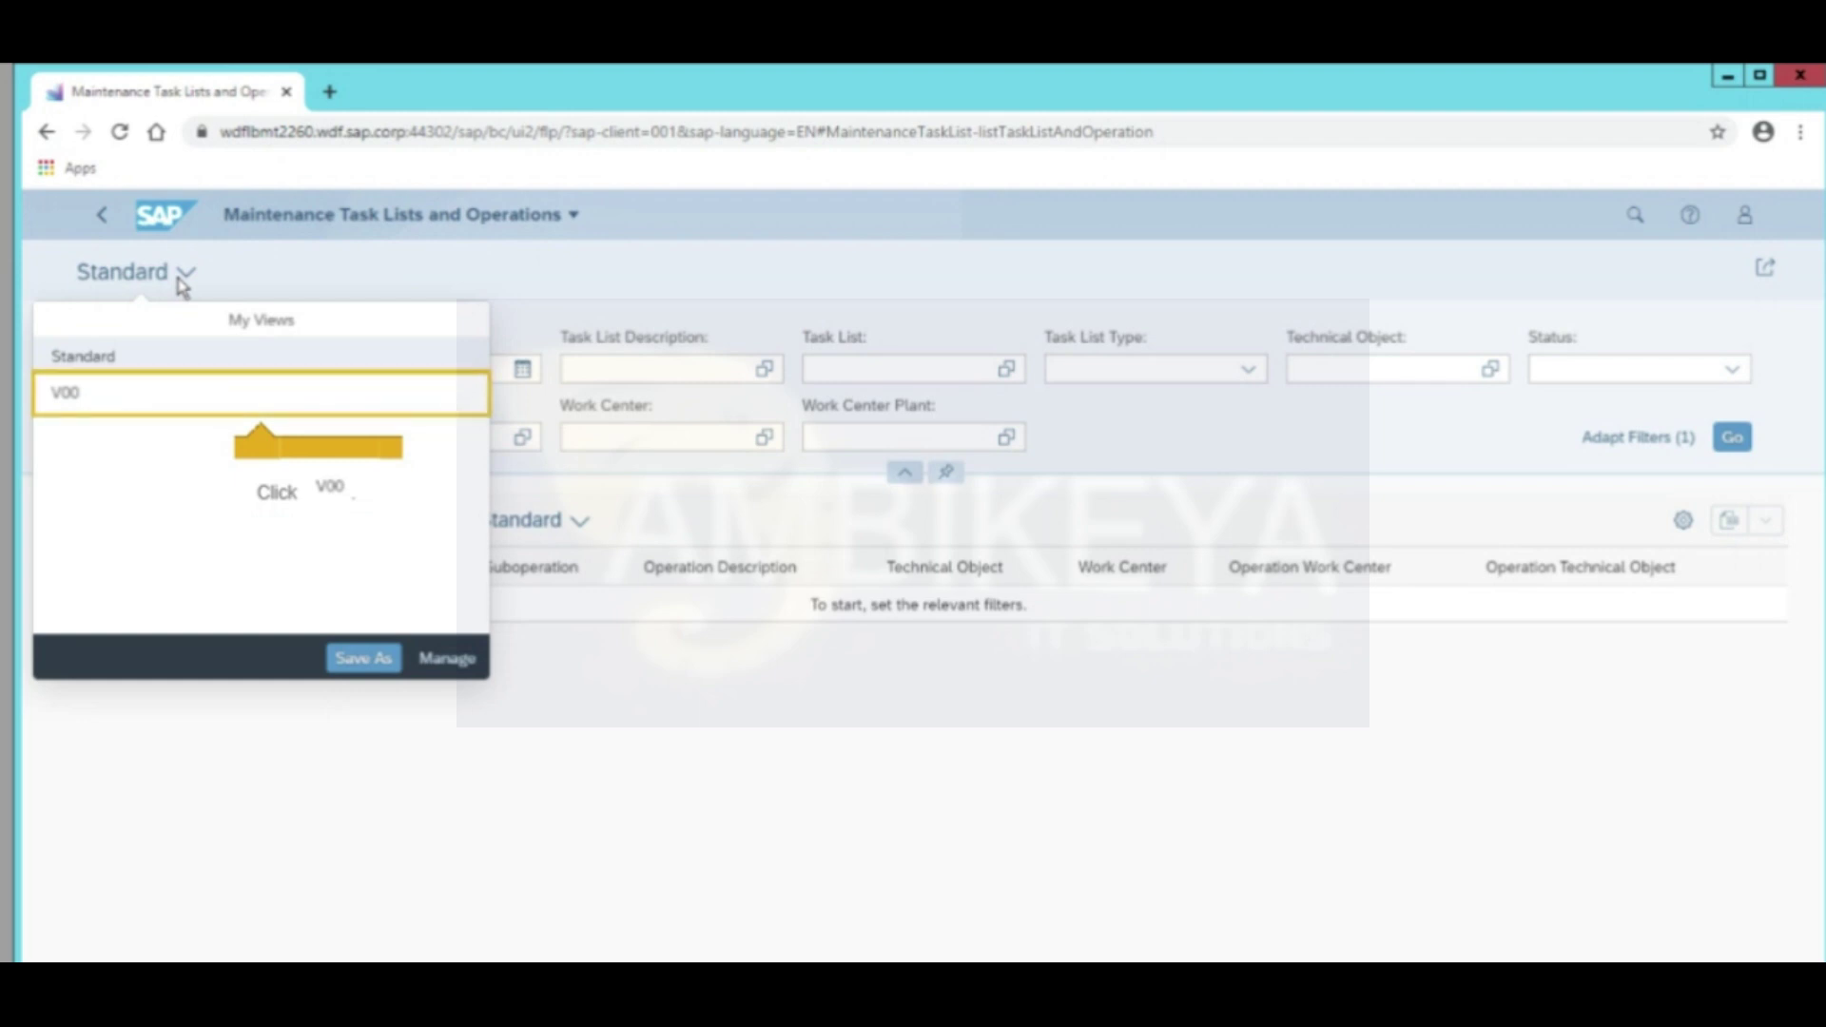
left_click(174, 409)
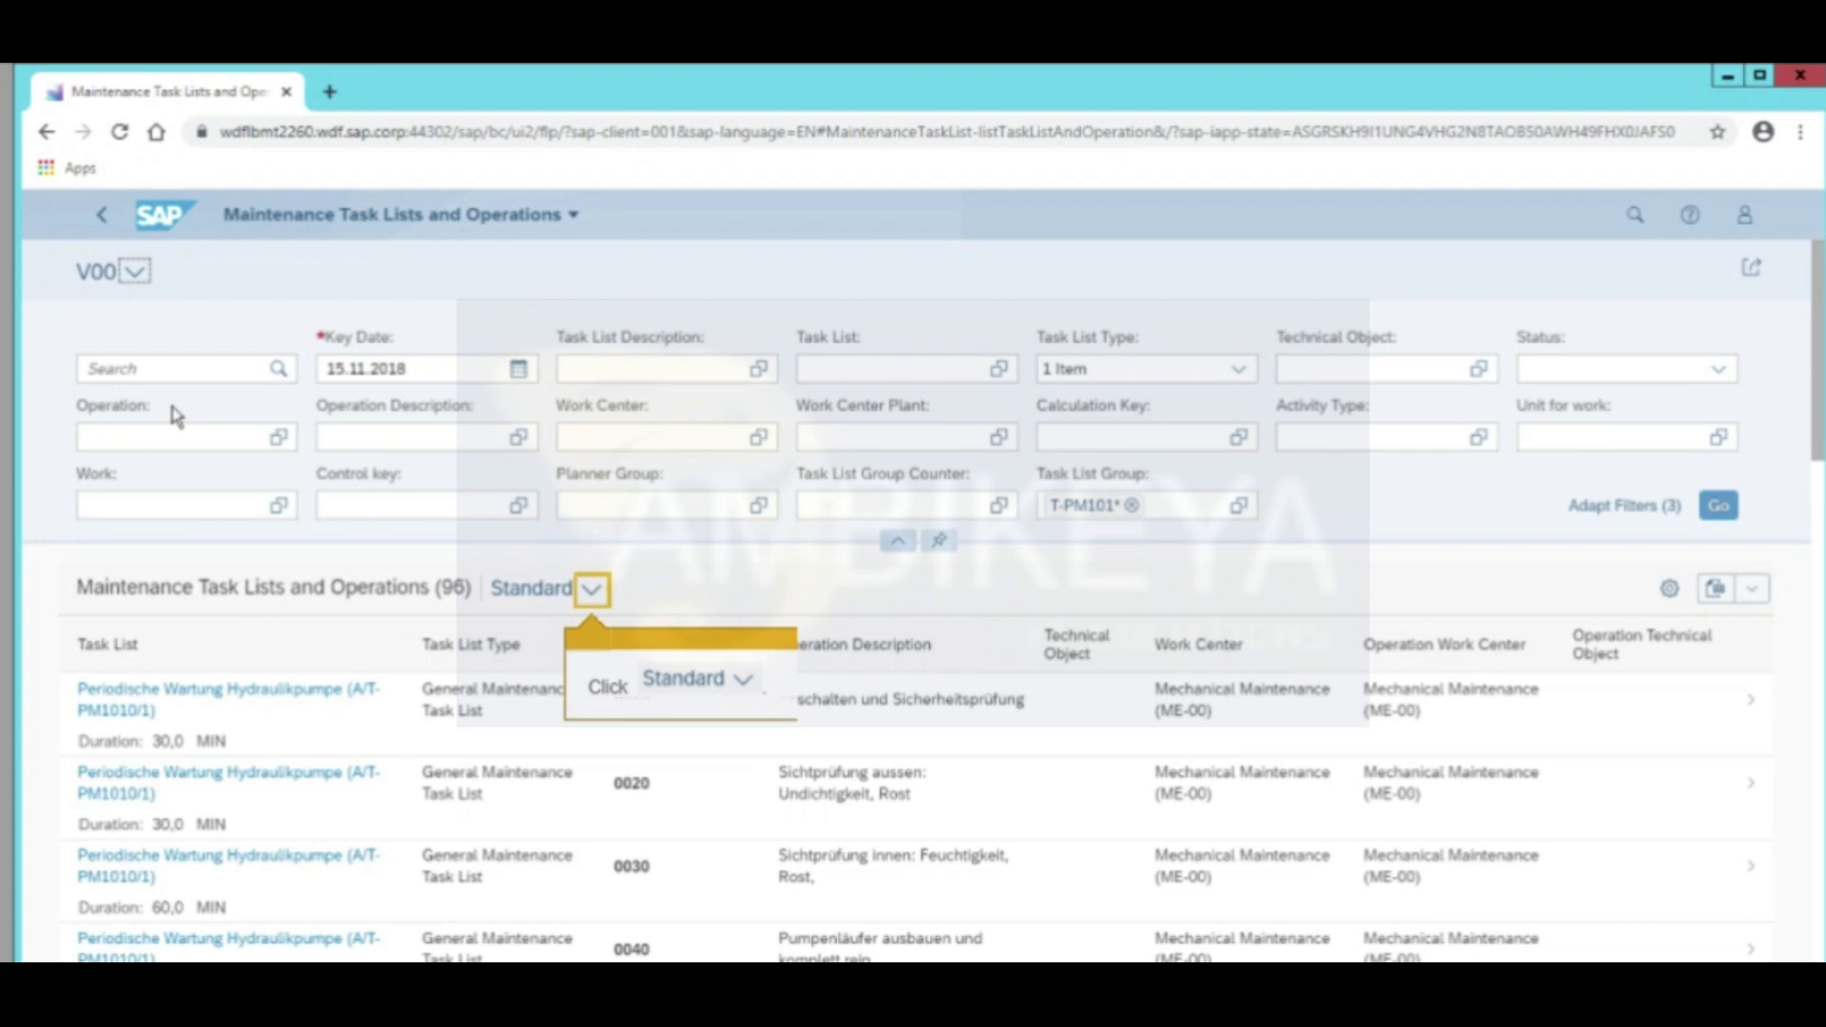
left_click(592, 589)
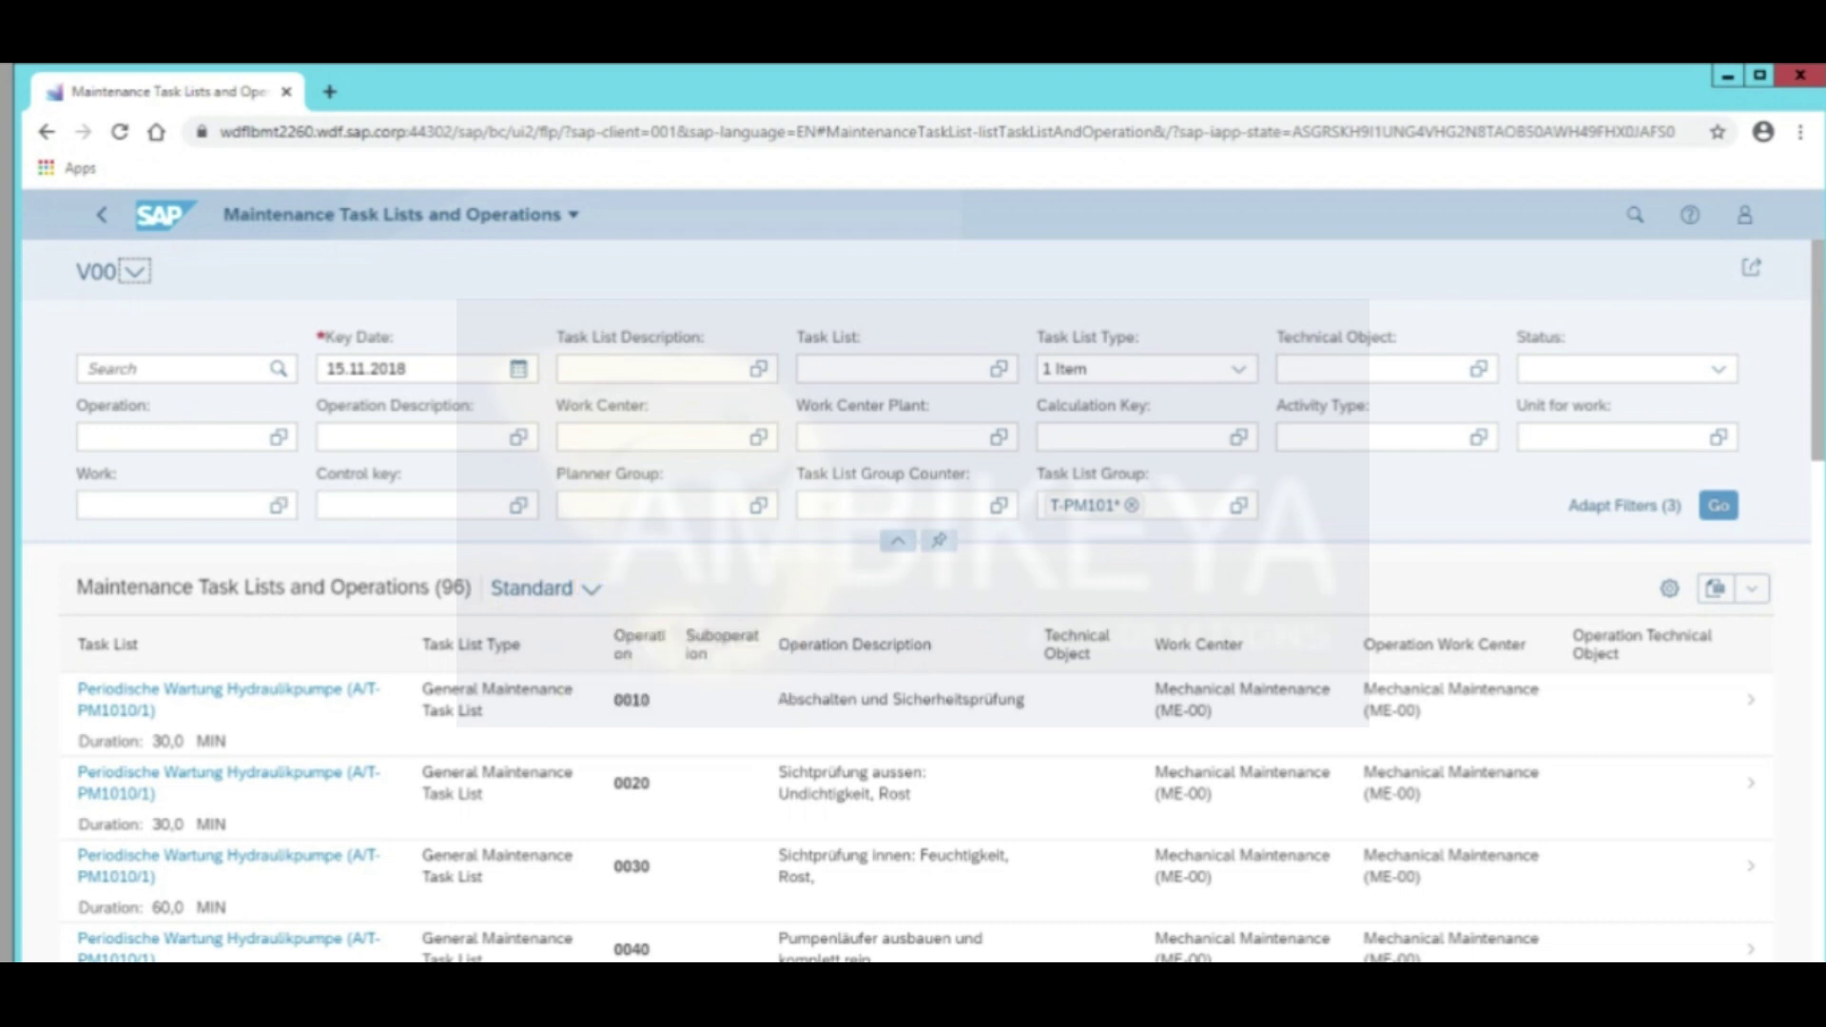
left_click(592, 589)
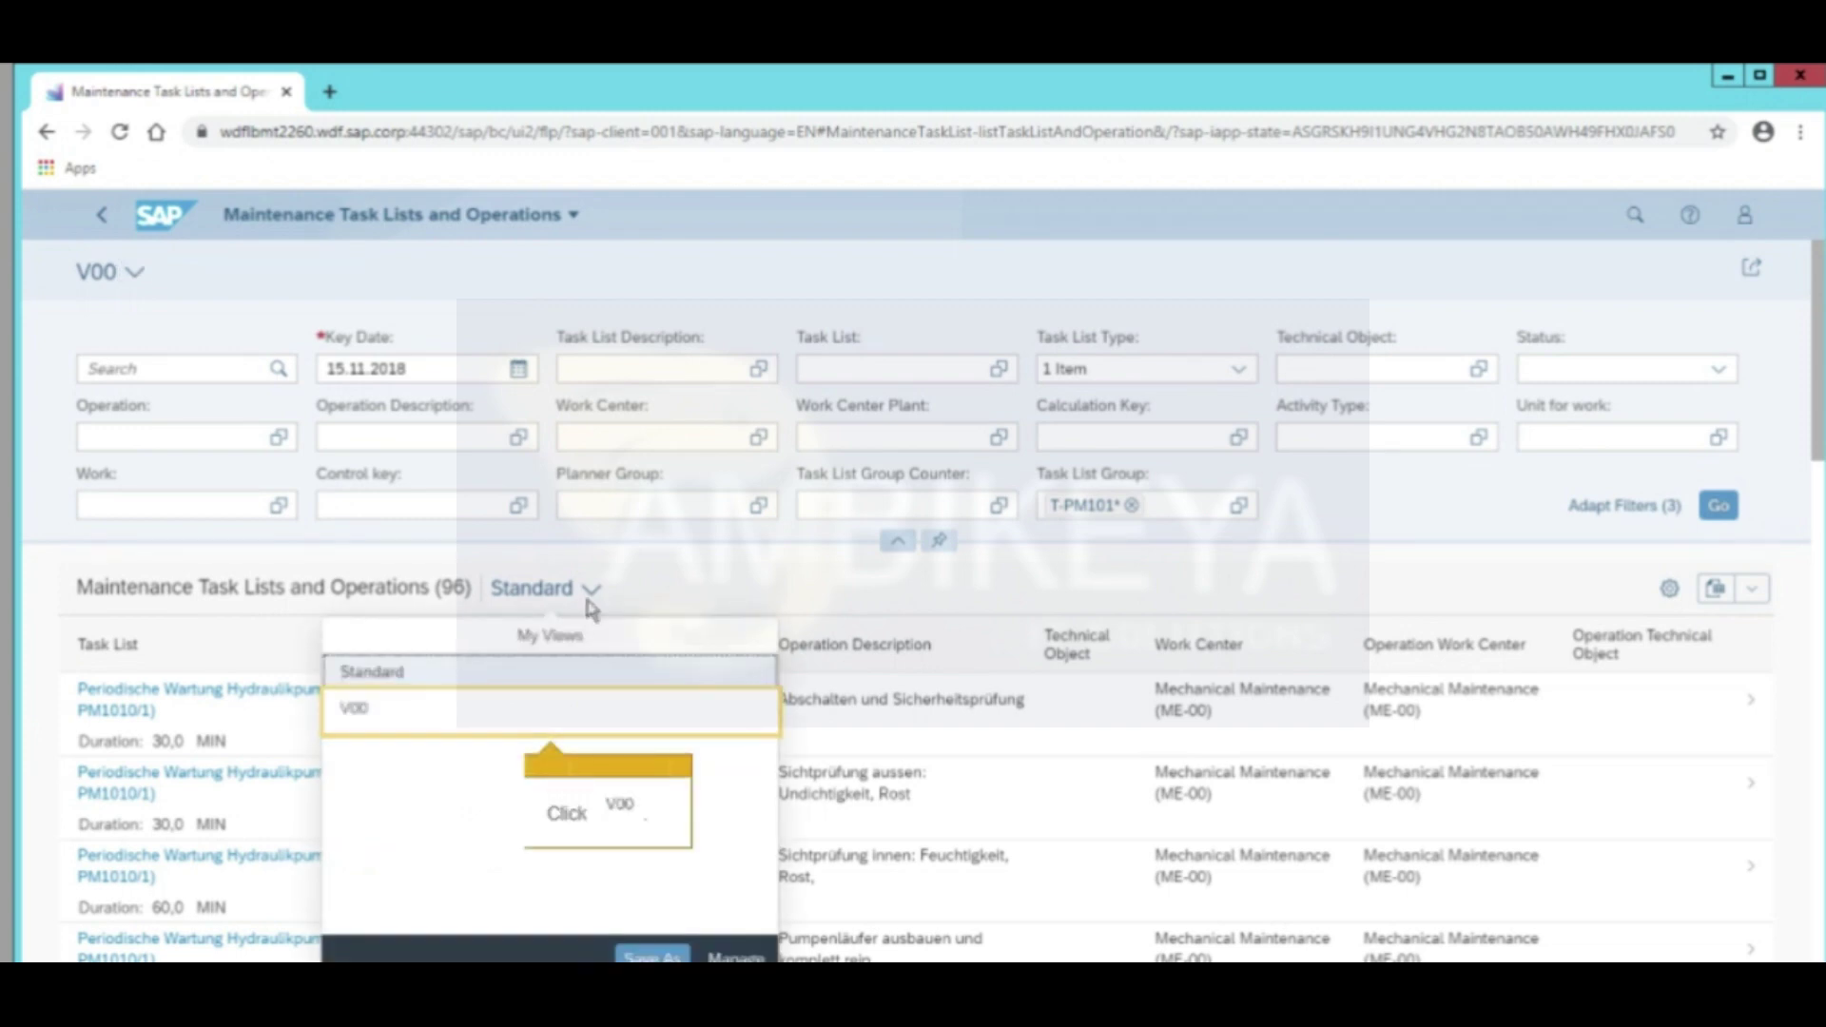
left_click(461, 730)
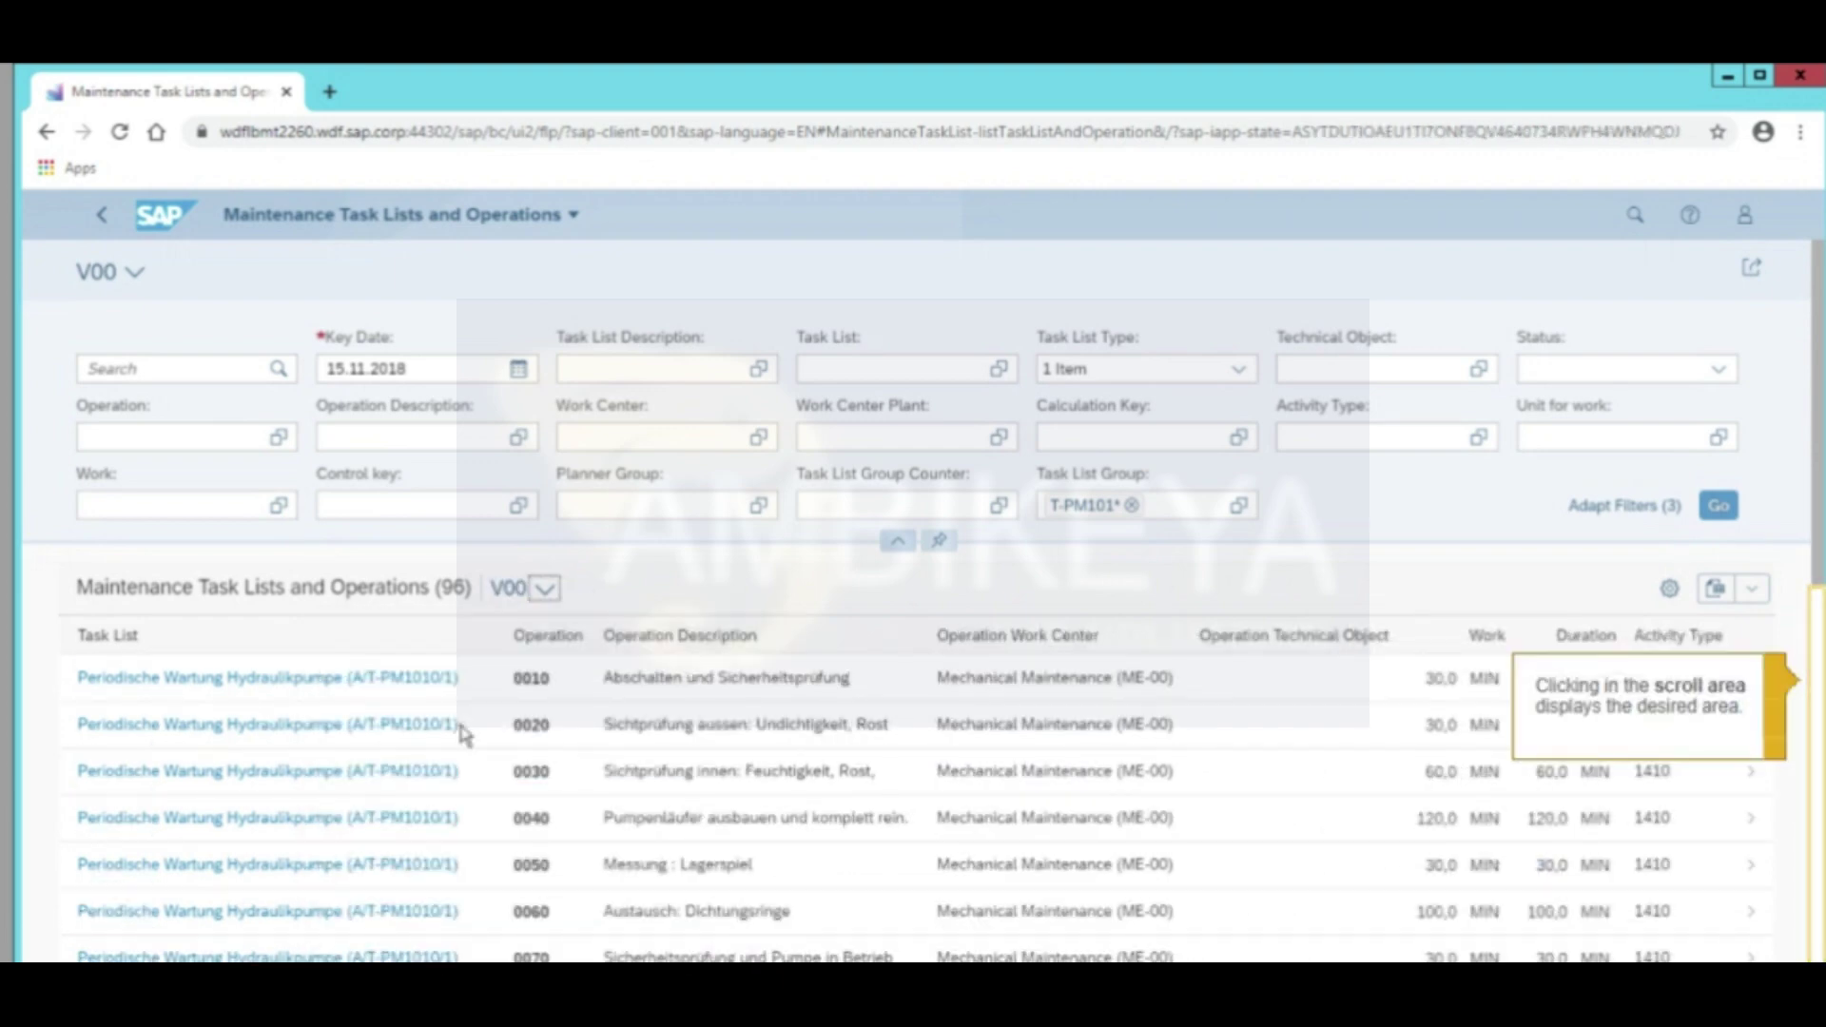
left_click(1810, 919)
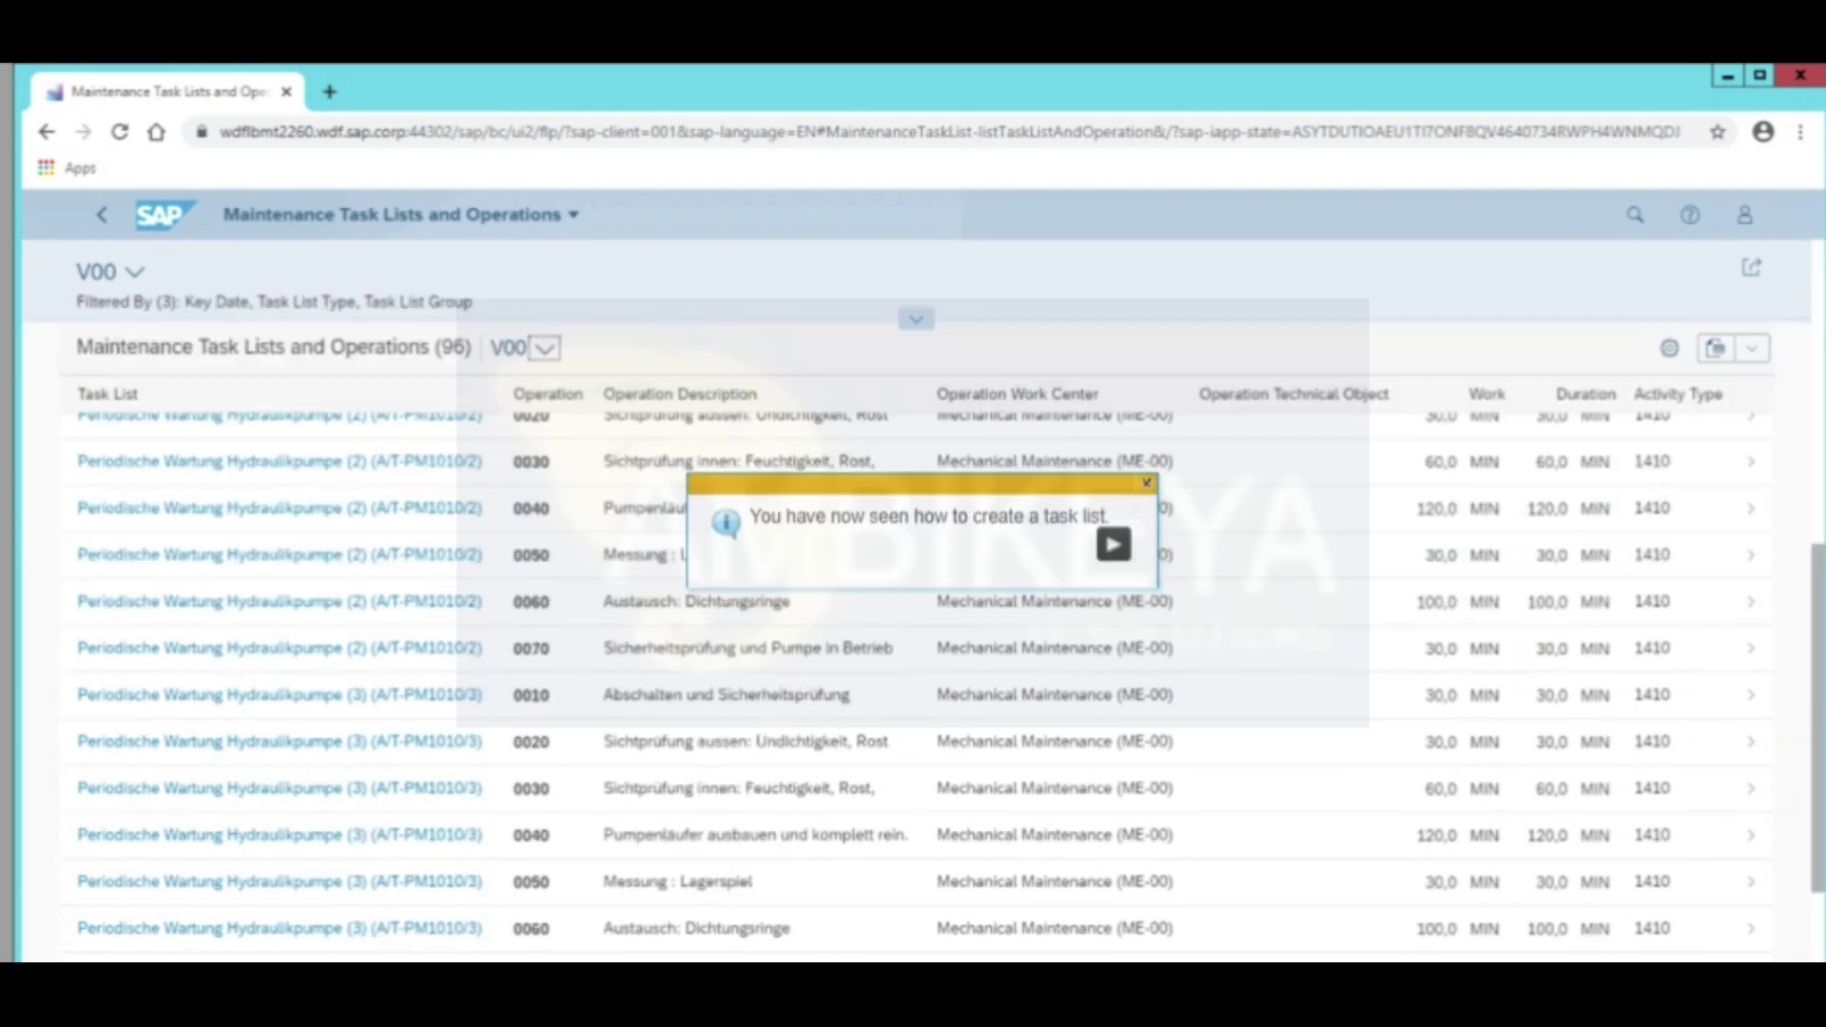